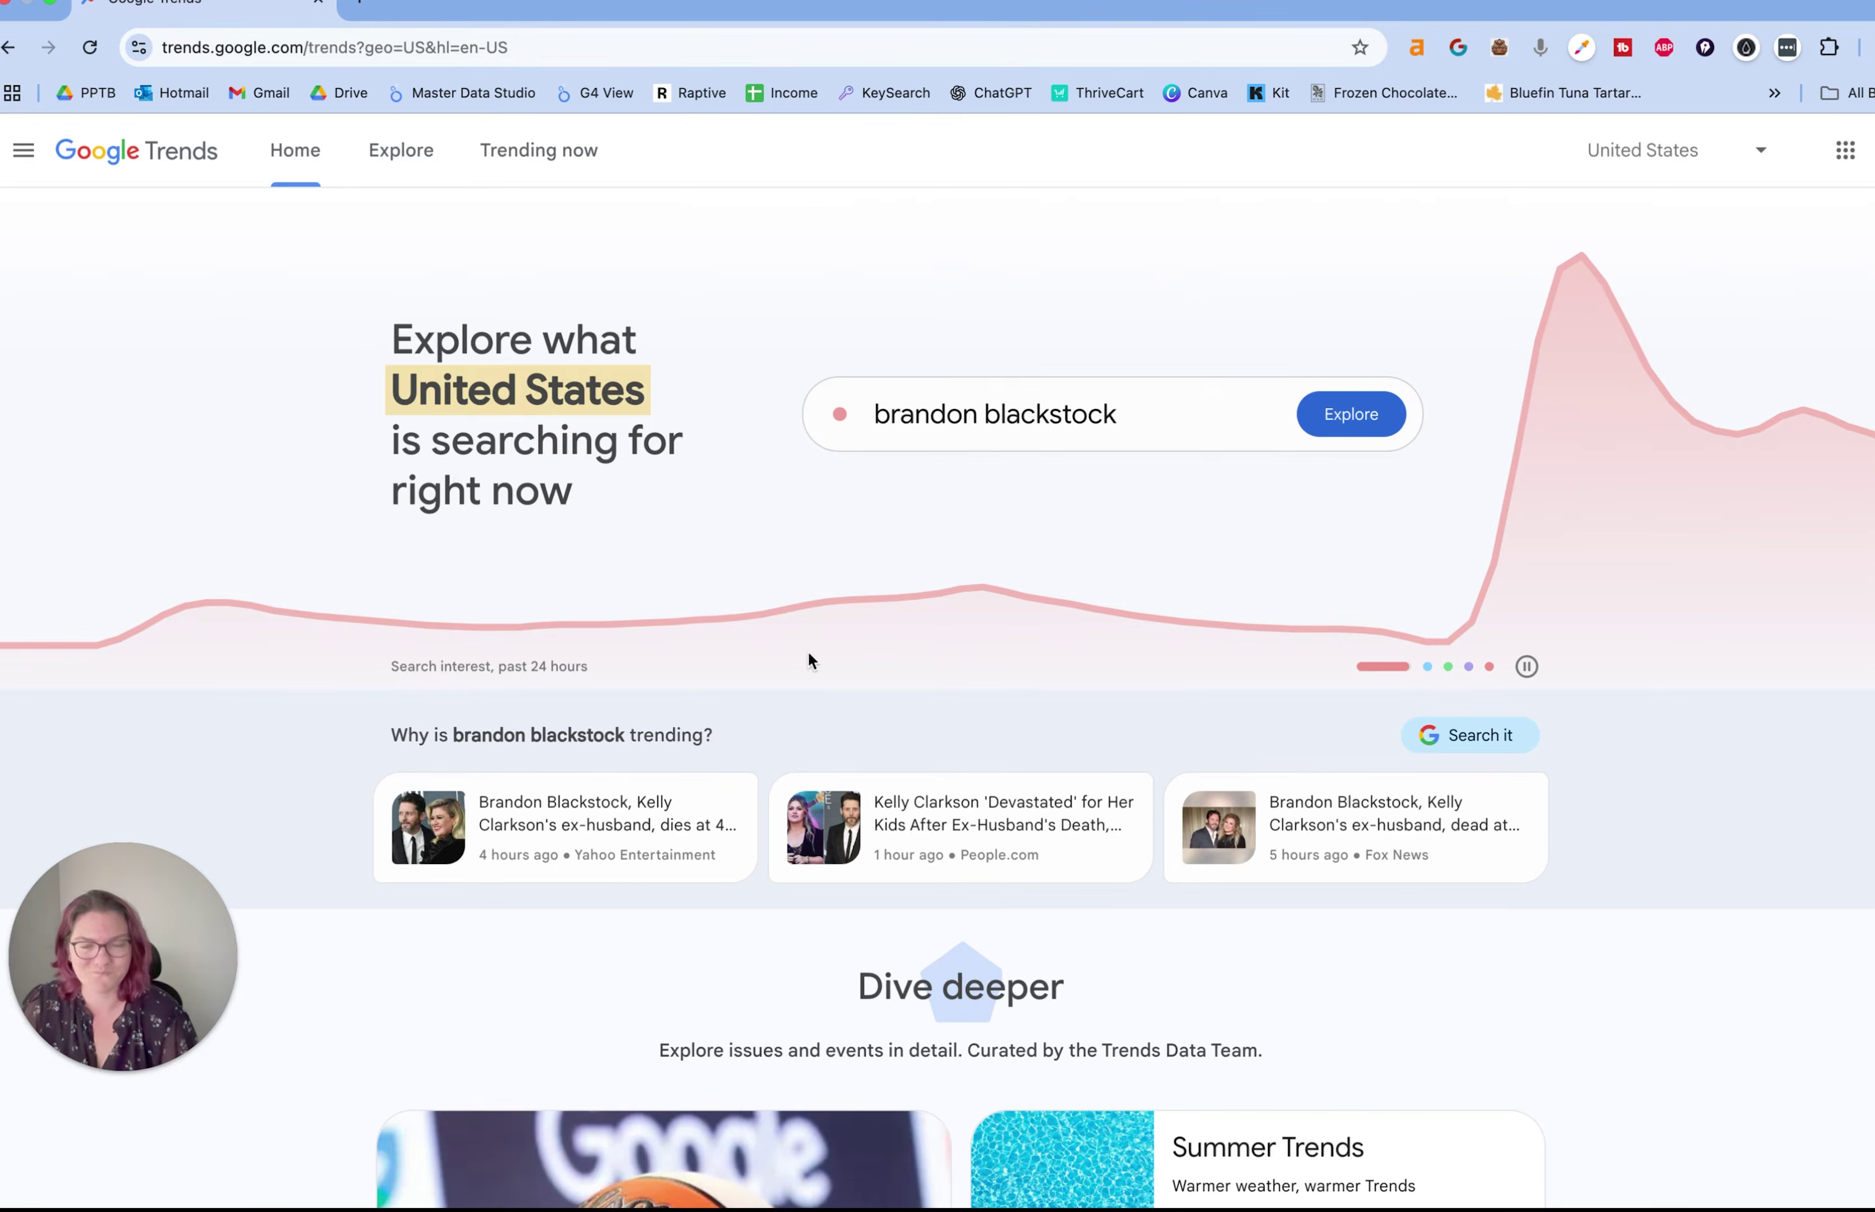
- Replace the suggested keyword with "gpt 5" and explore its search interest as a search term
click(960, 424)
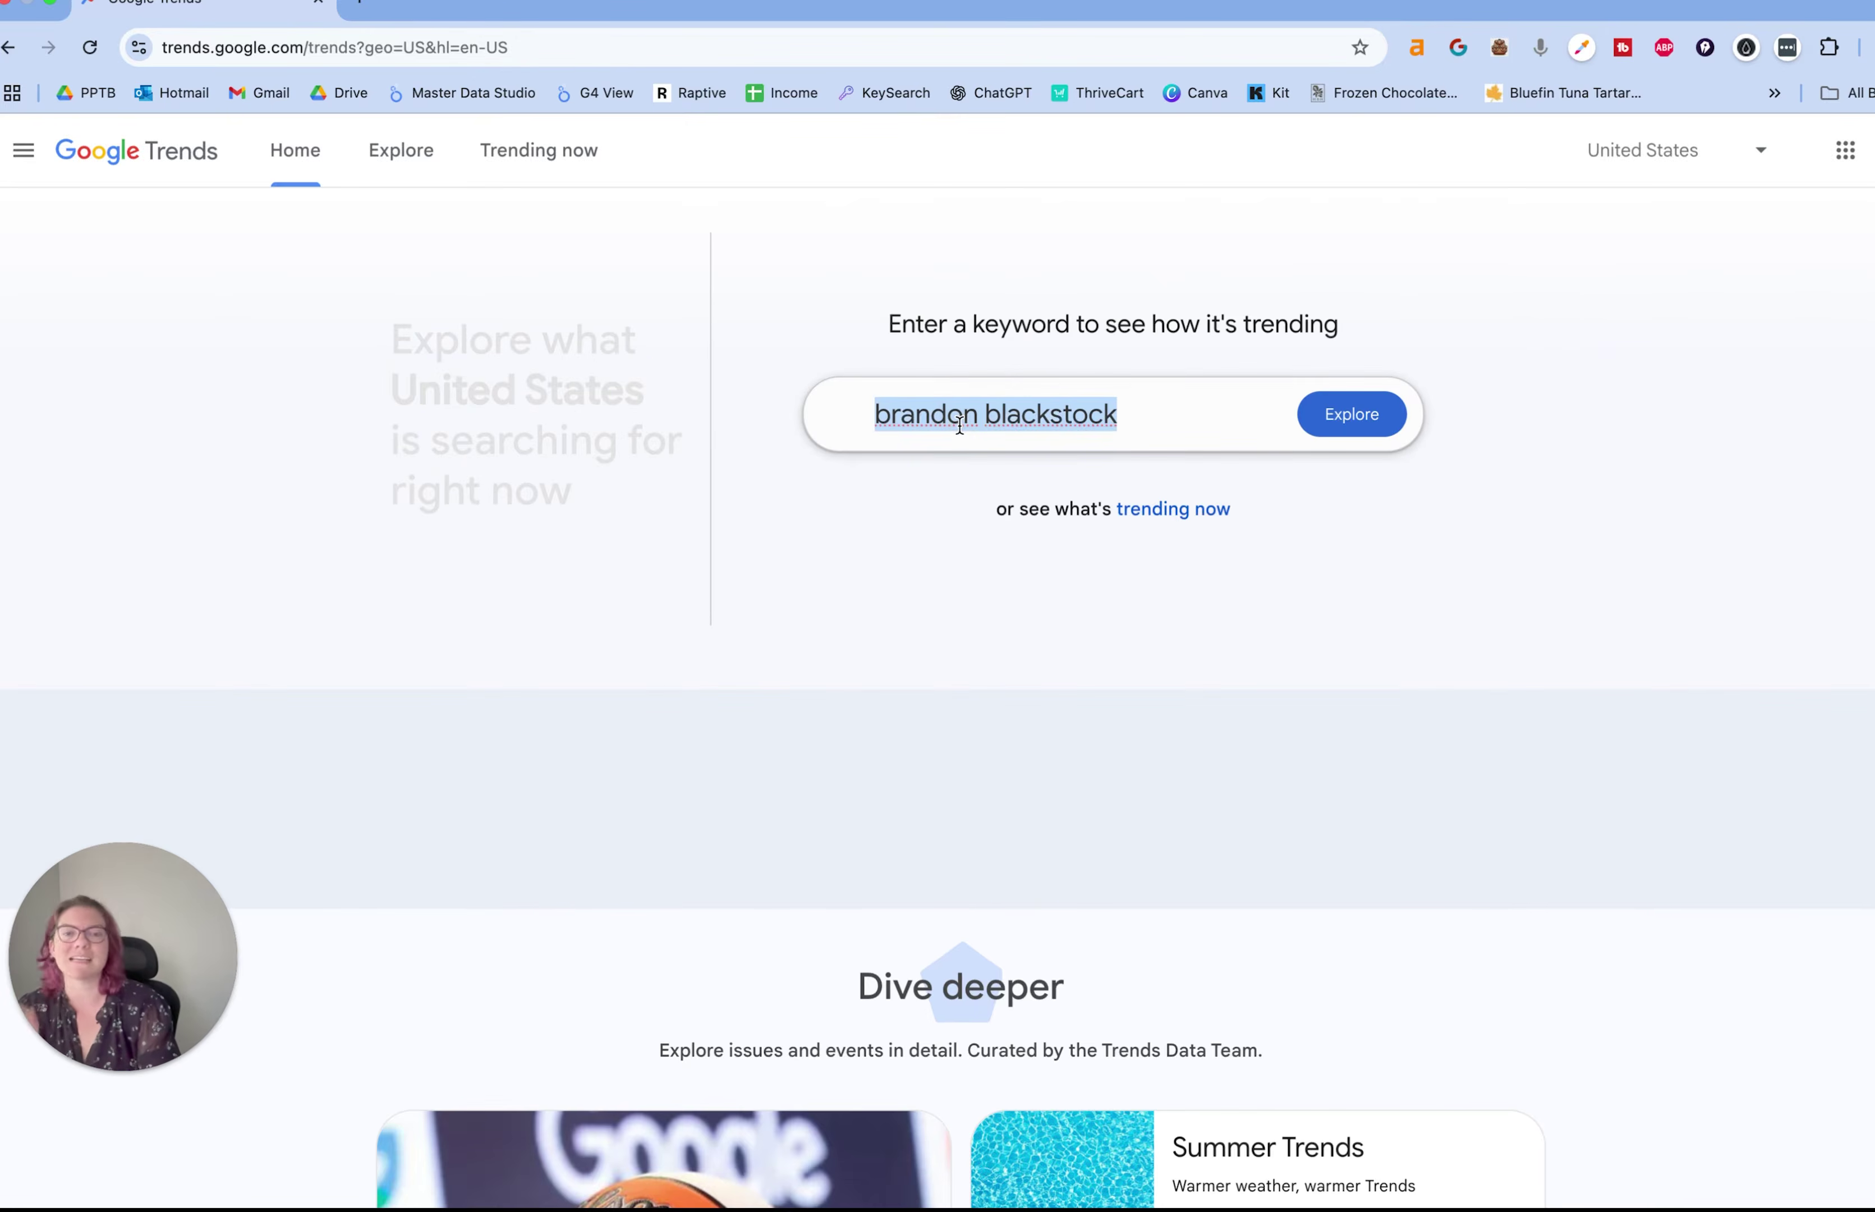
key(BackSpace)
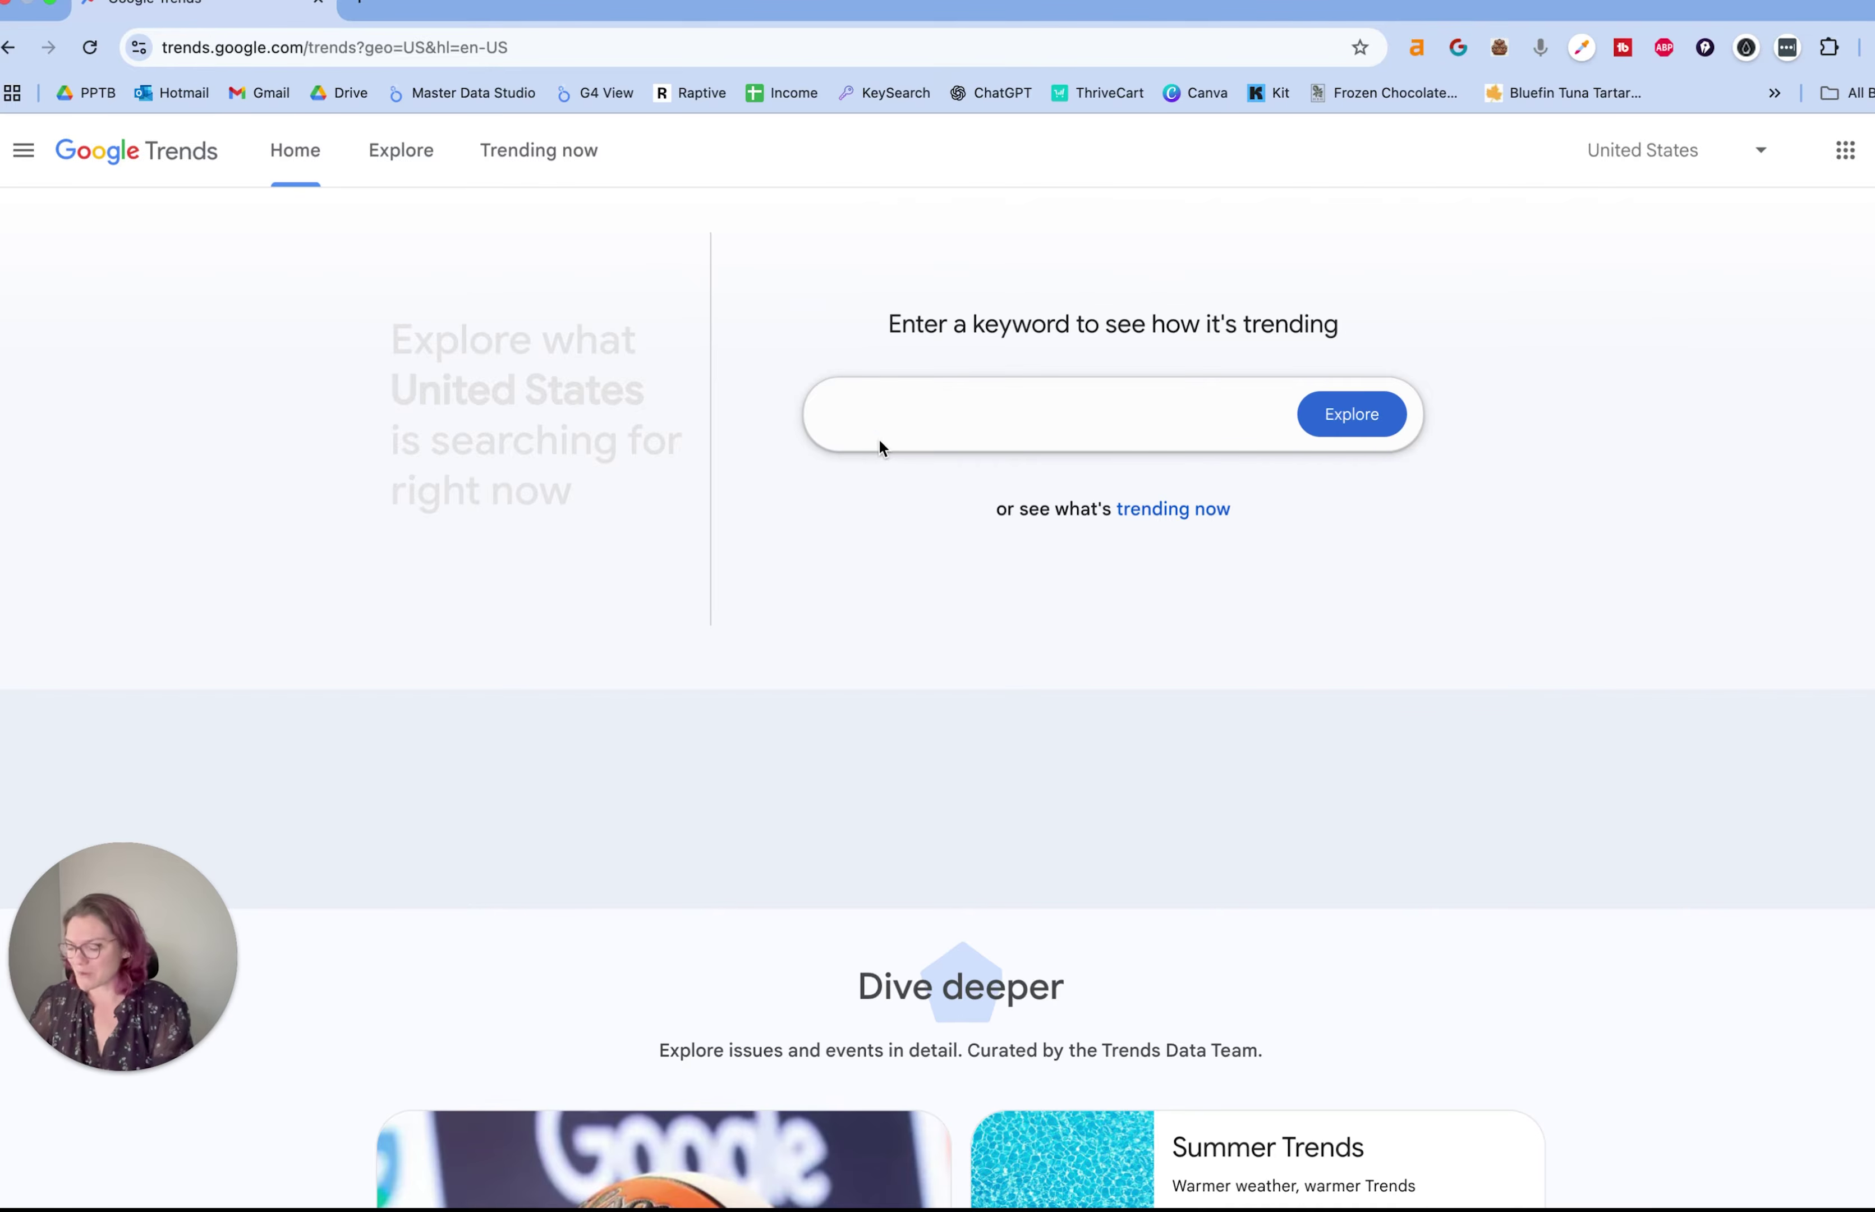
click(879, 439)
text(gpt 5)
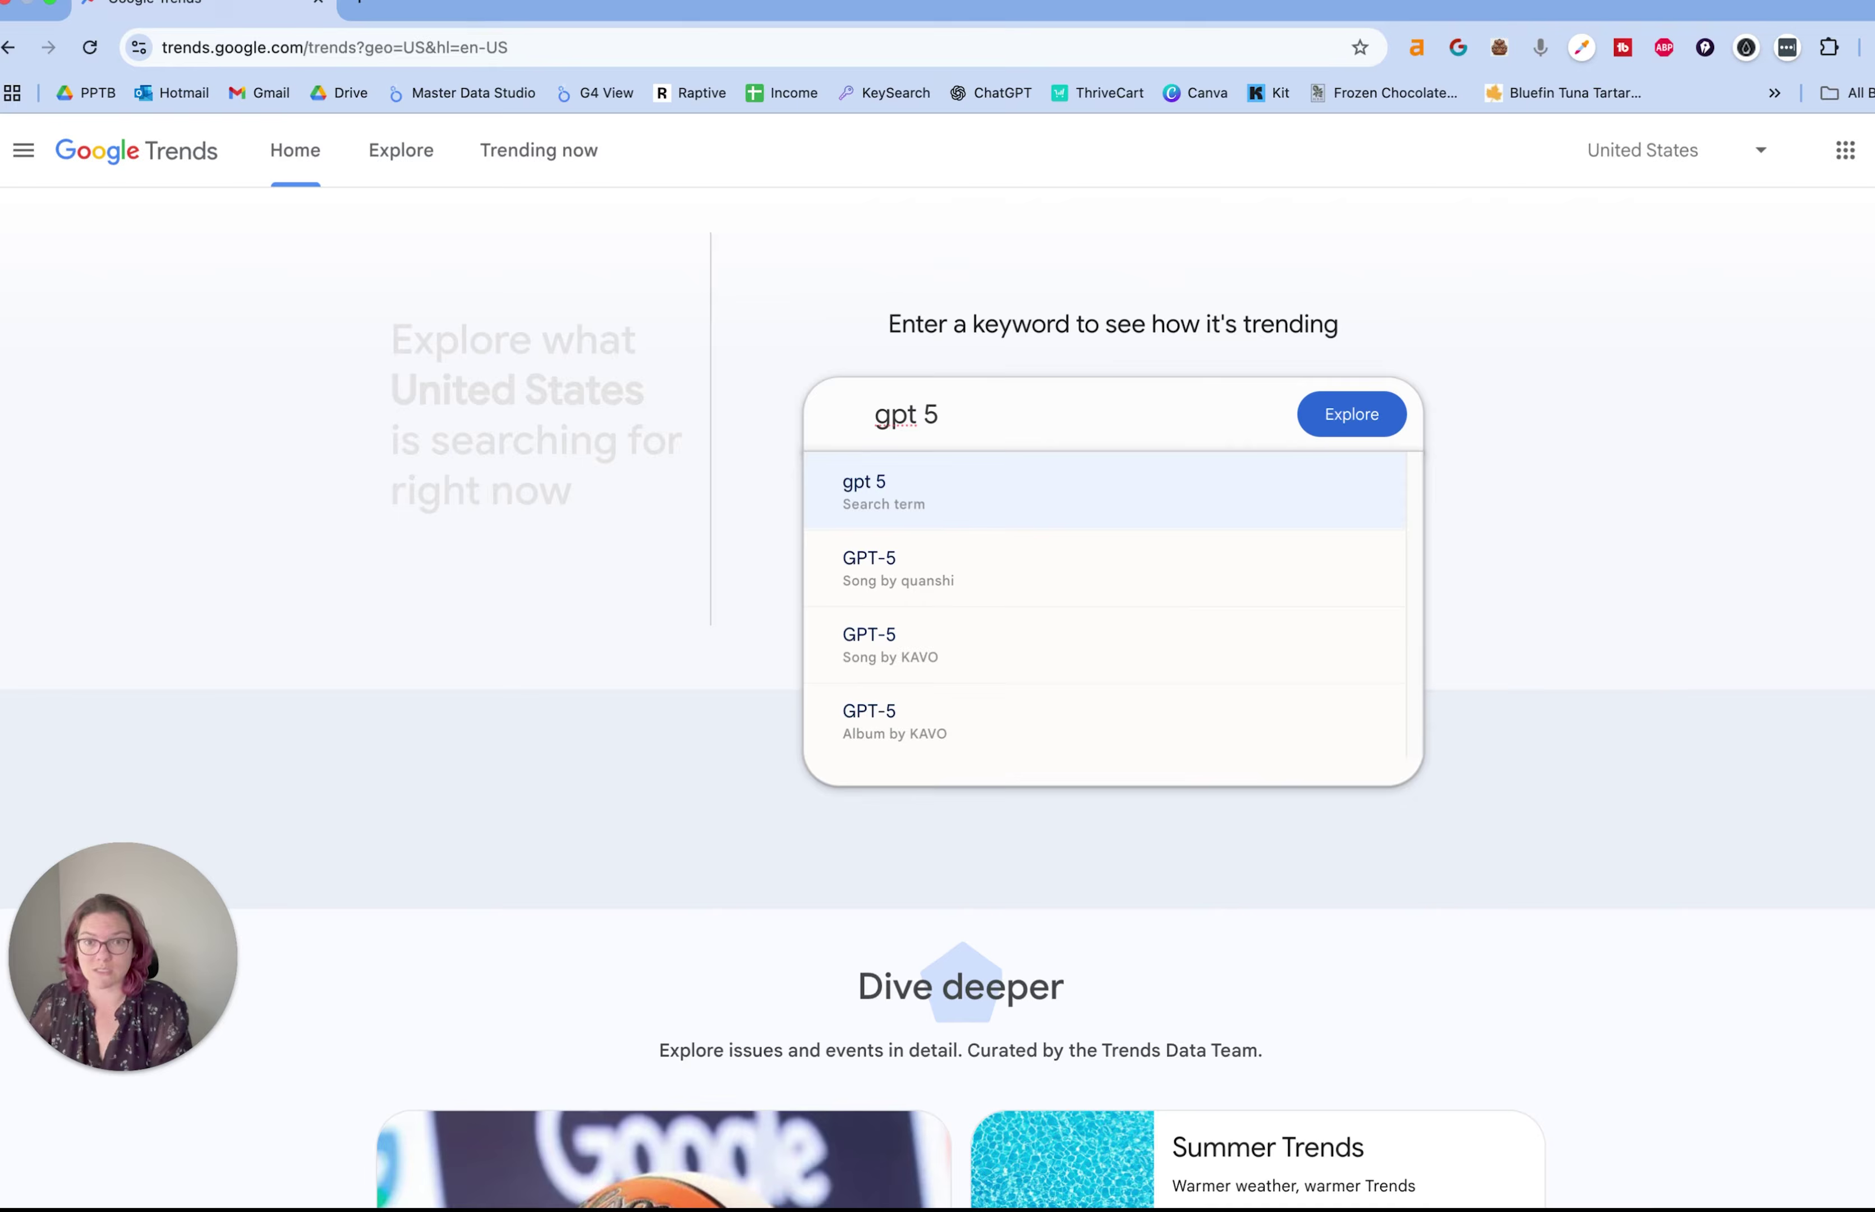
key(Return)
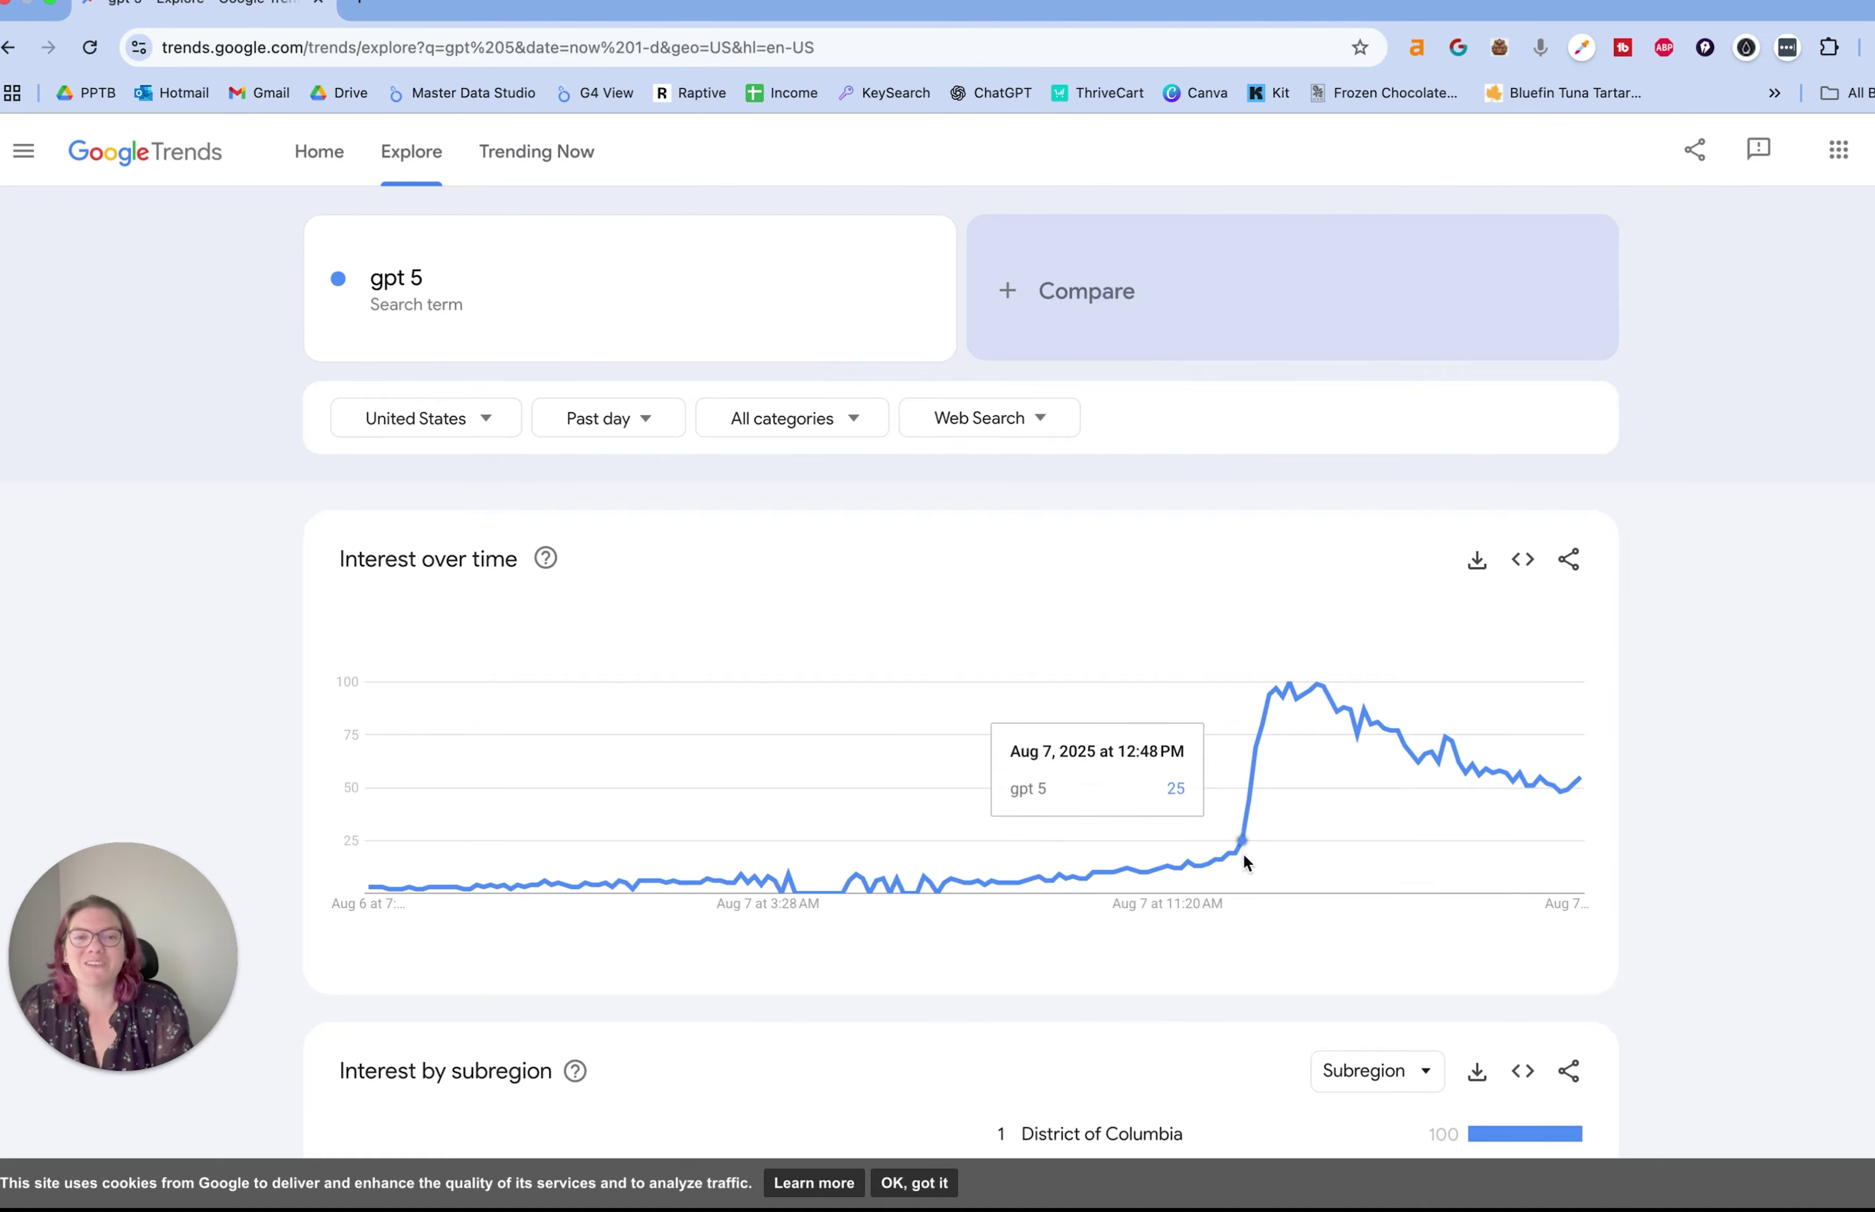
mouse_move(1236, 856)
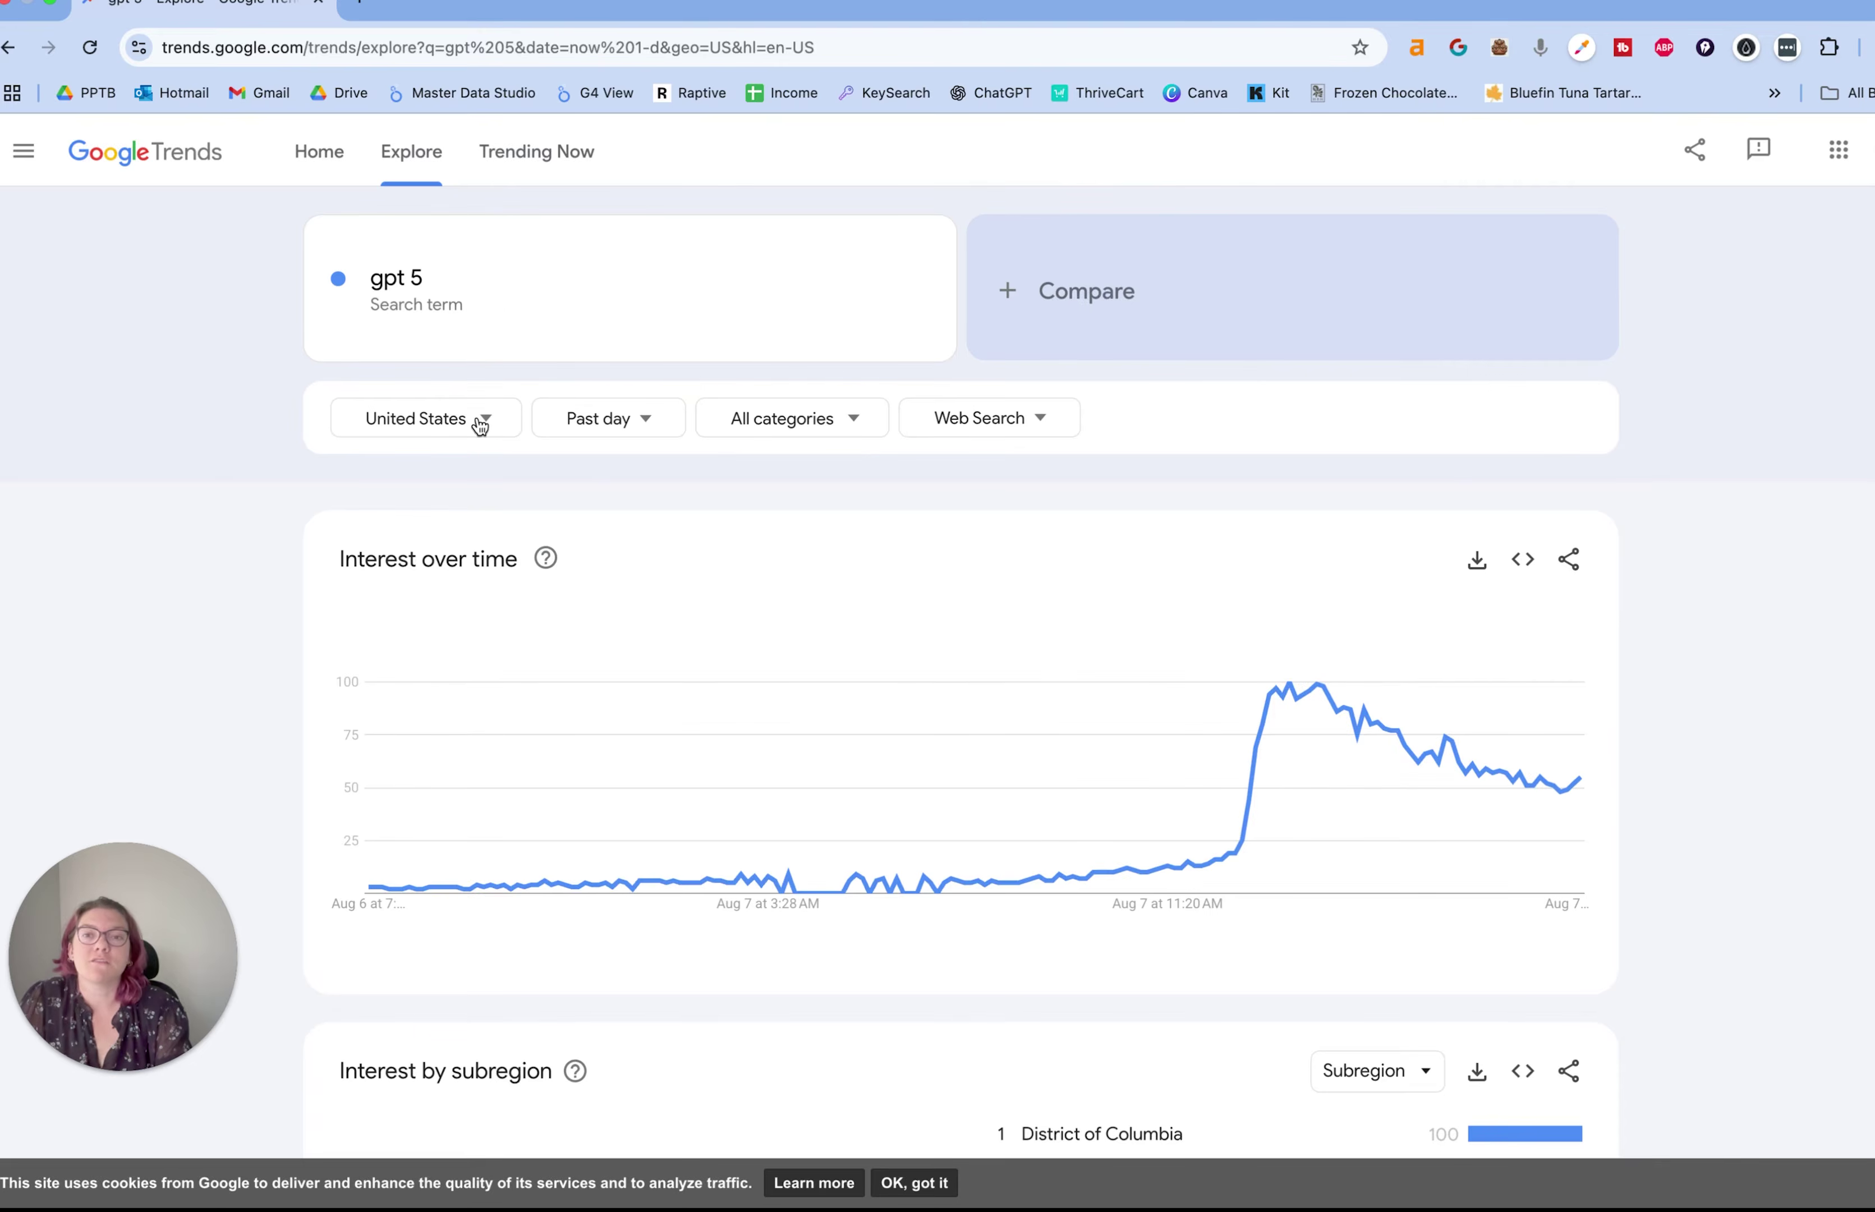
- Set the location filter for the gpt 5 search term to Worldwide
scroll(1208, 655, down, 10)
scroll(963, 575, up, 10)
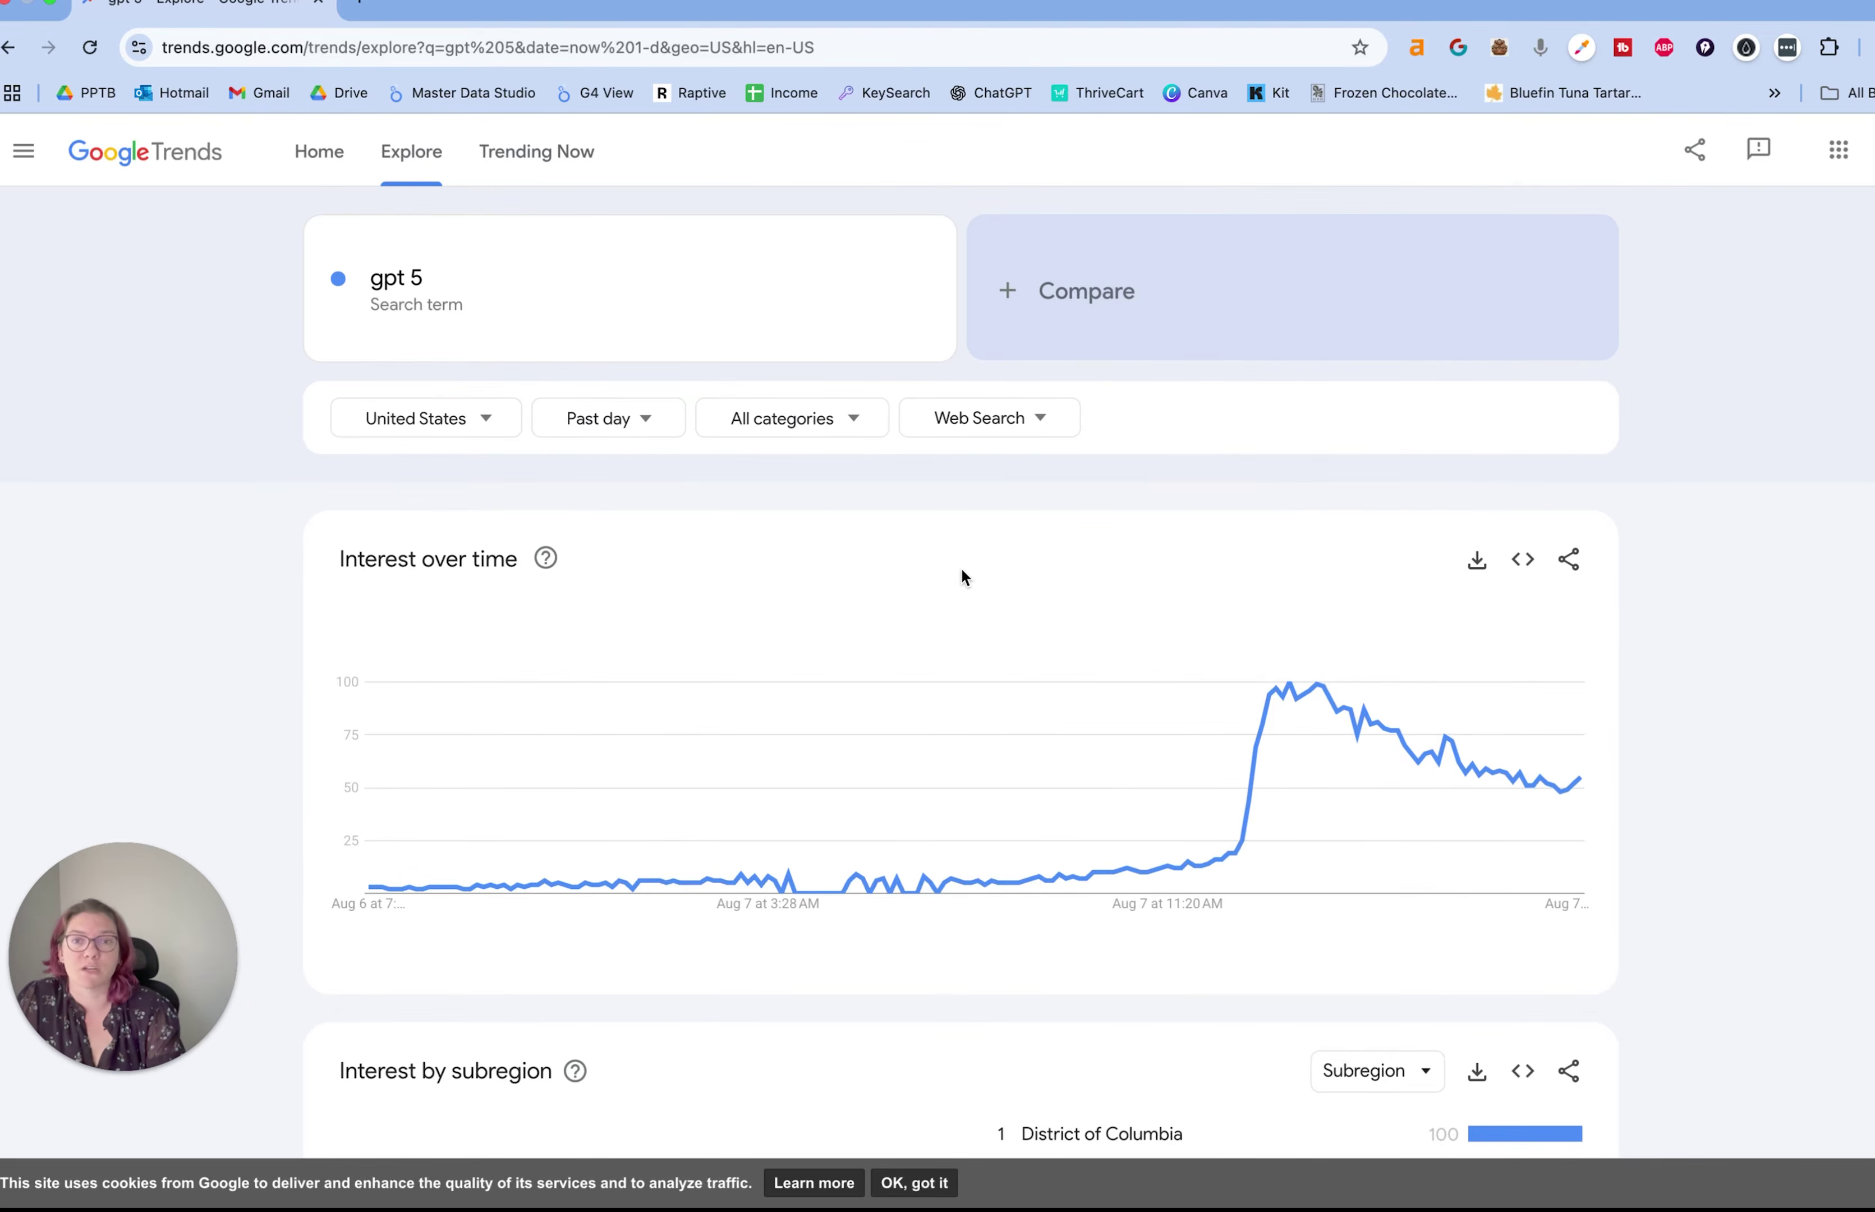
click(466, 415)
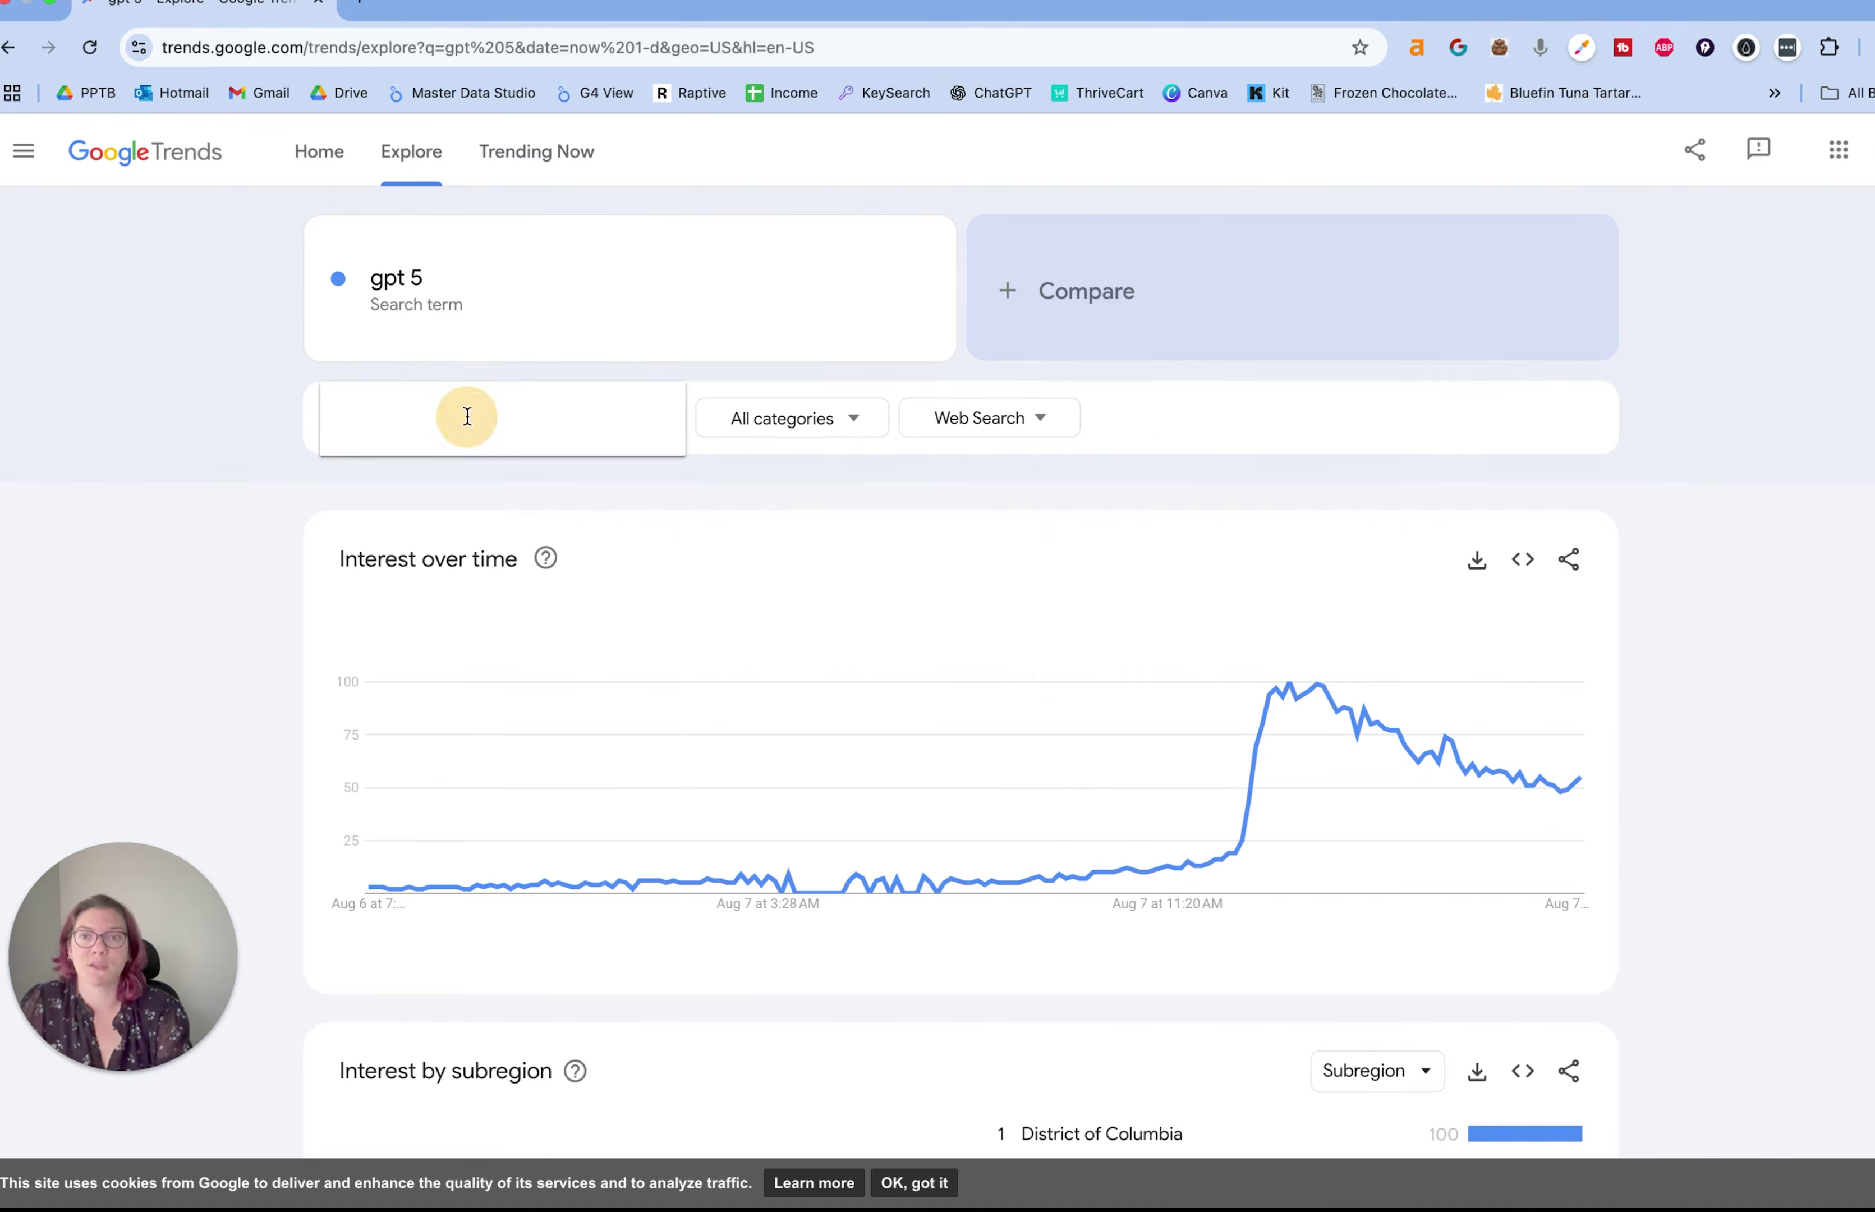
click(424, 483)
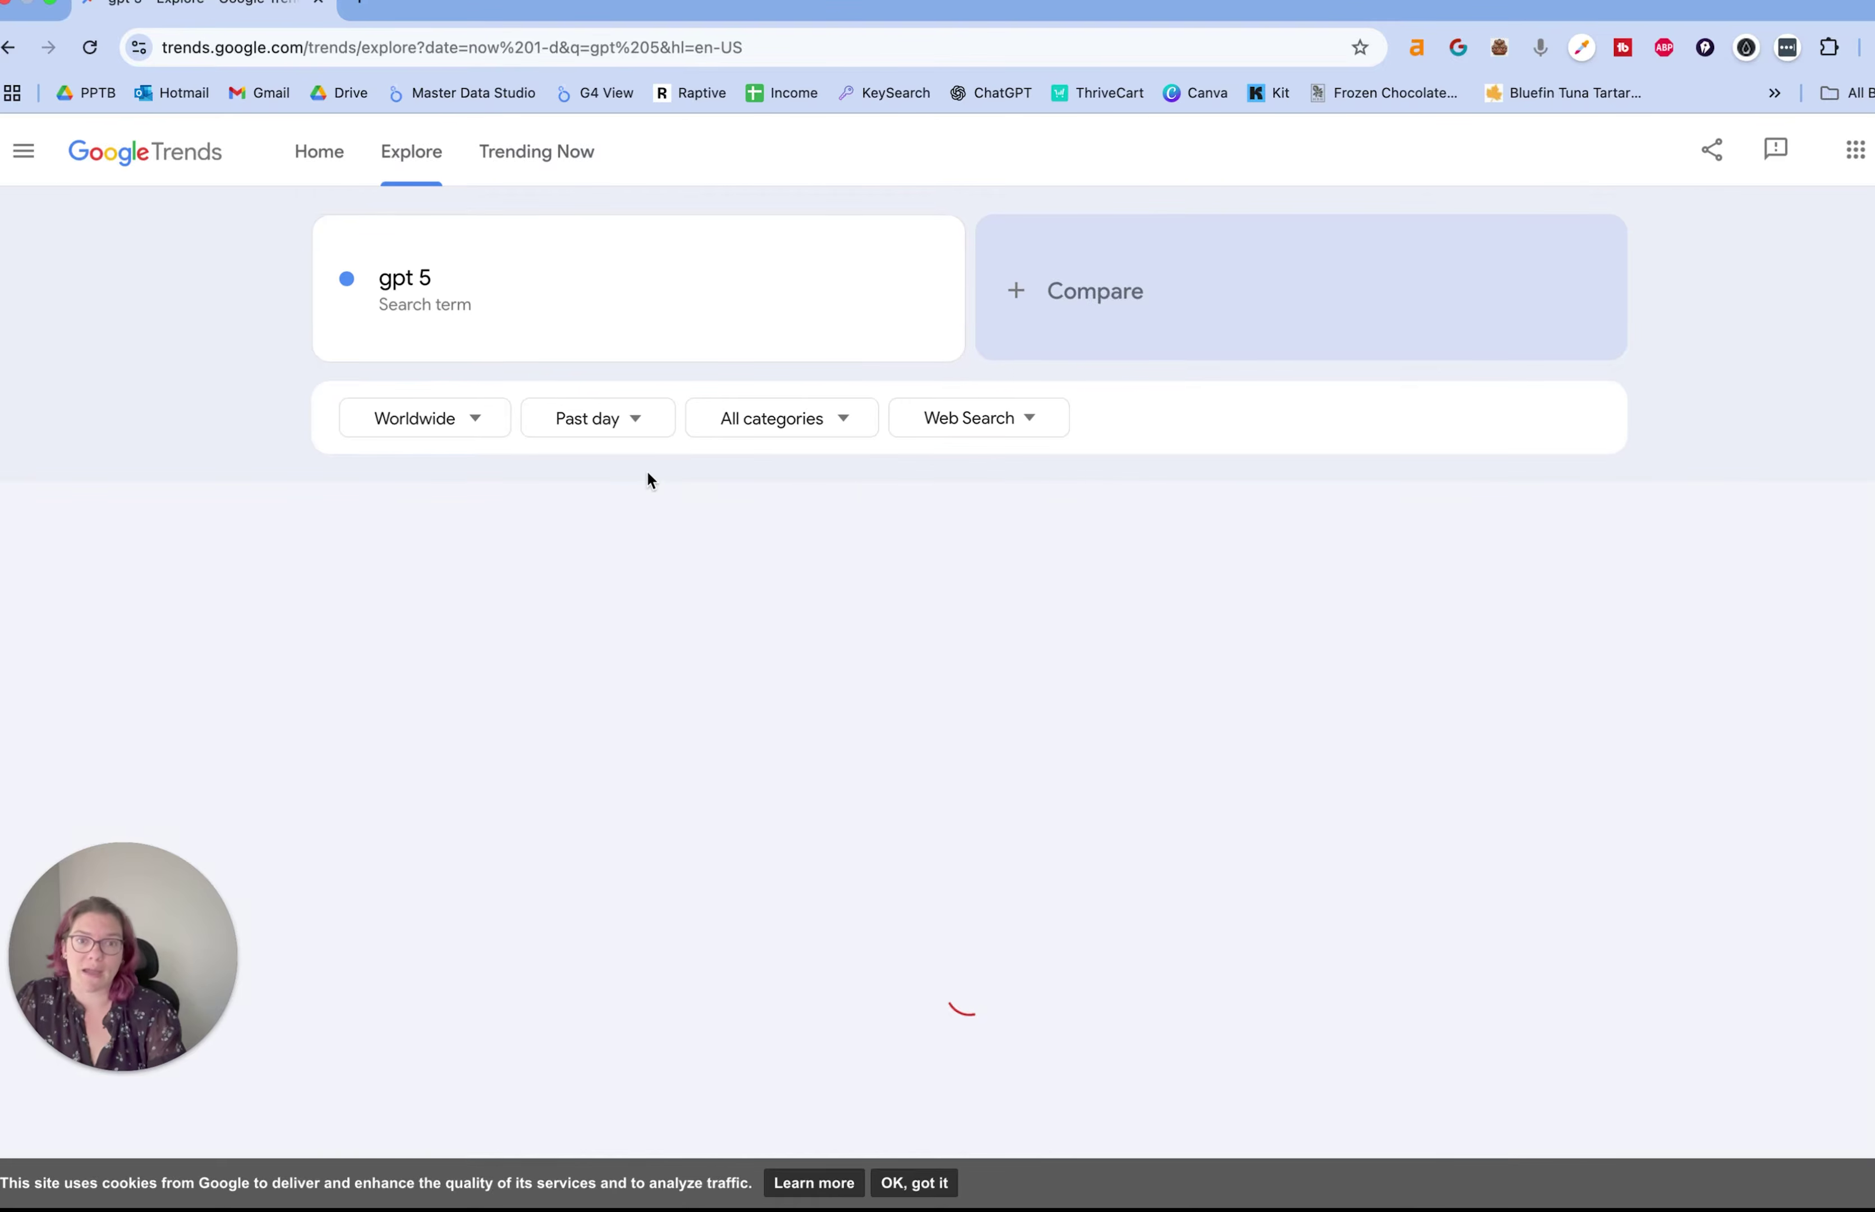
- Read the help explanation for the Interest by region section and close it
scroll(649, 470, down, 1)
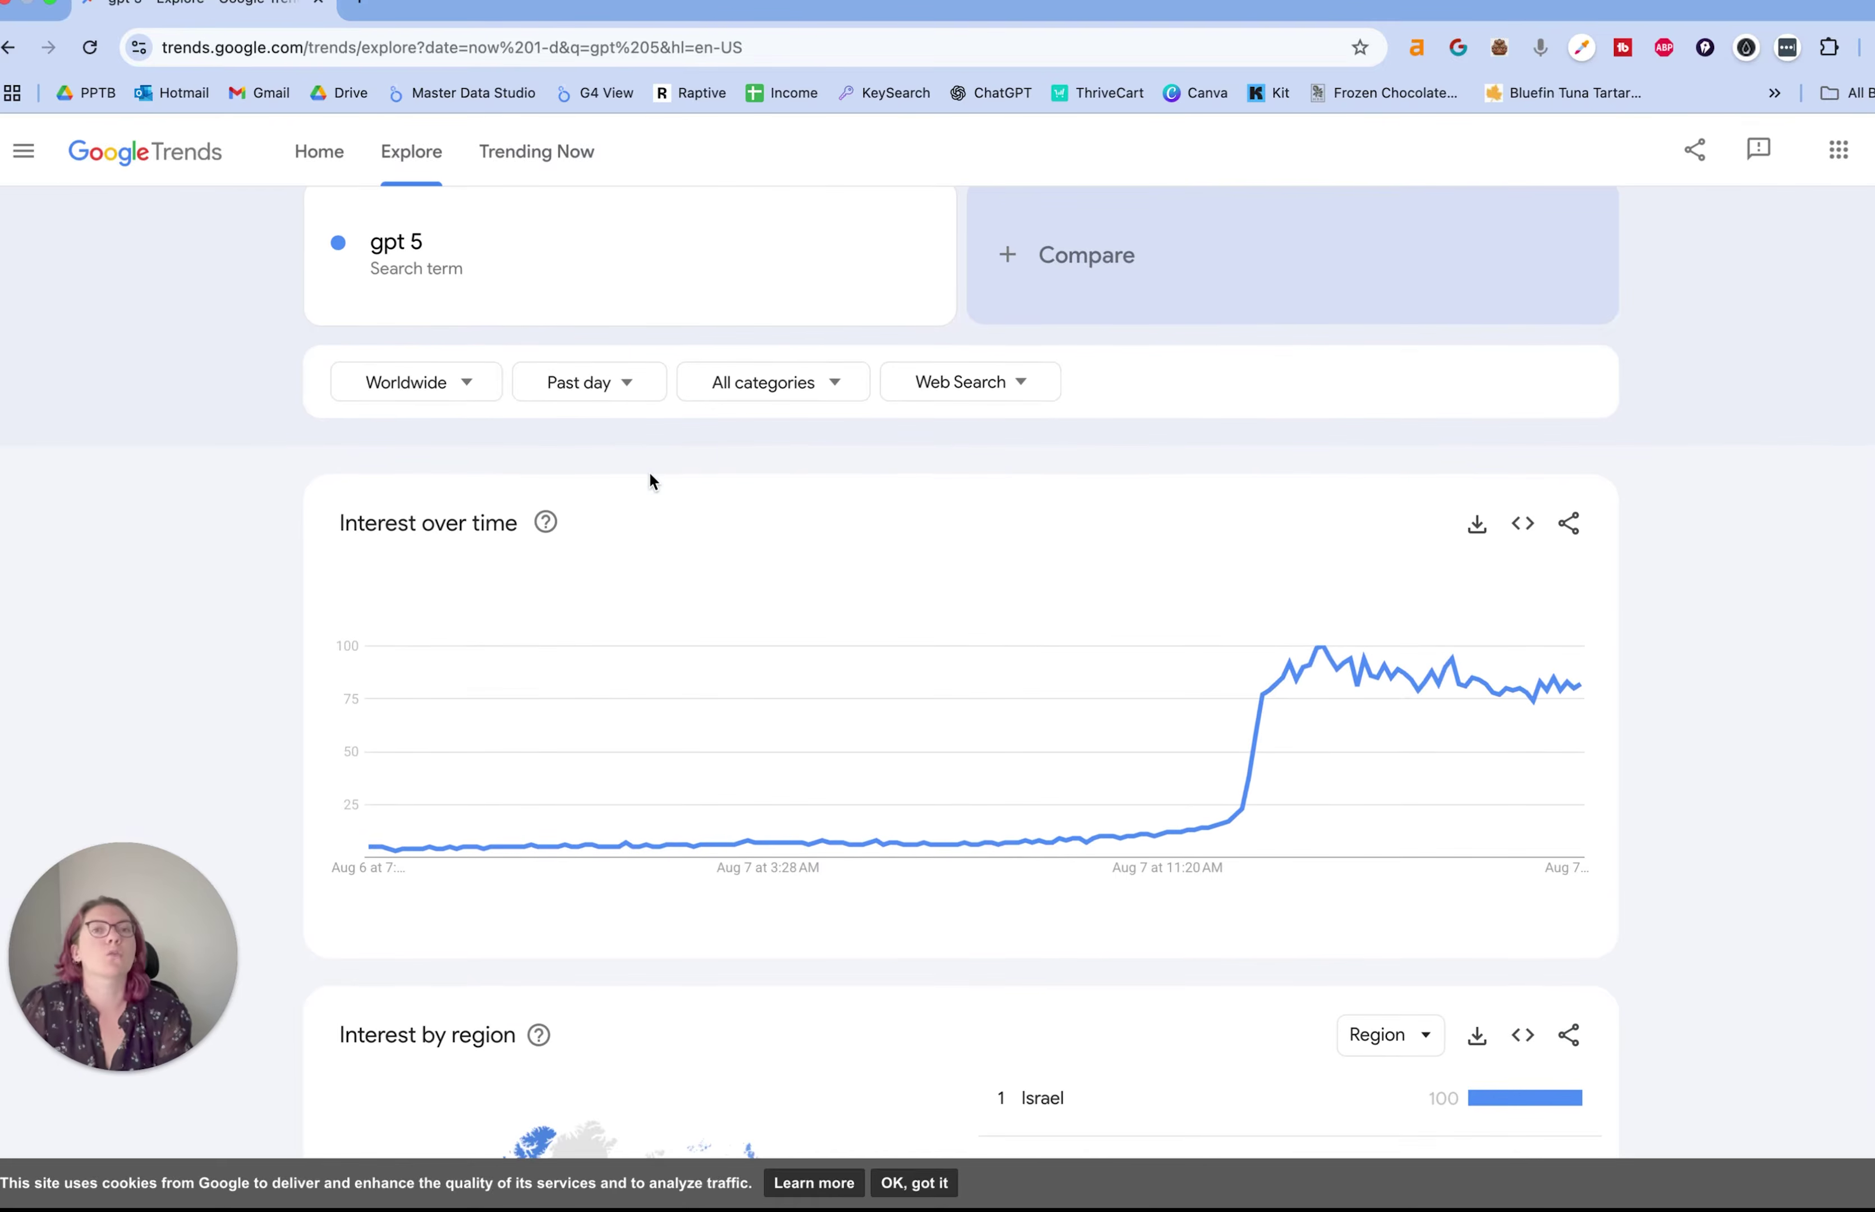
scroll(649, 477, down, 1)
scroll(649, 479, up, 2)
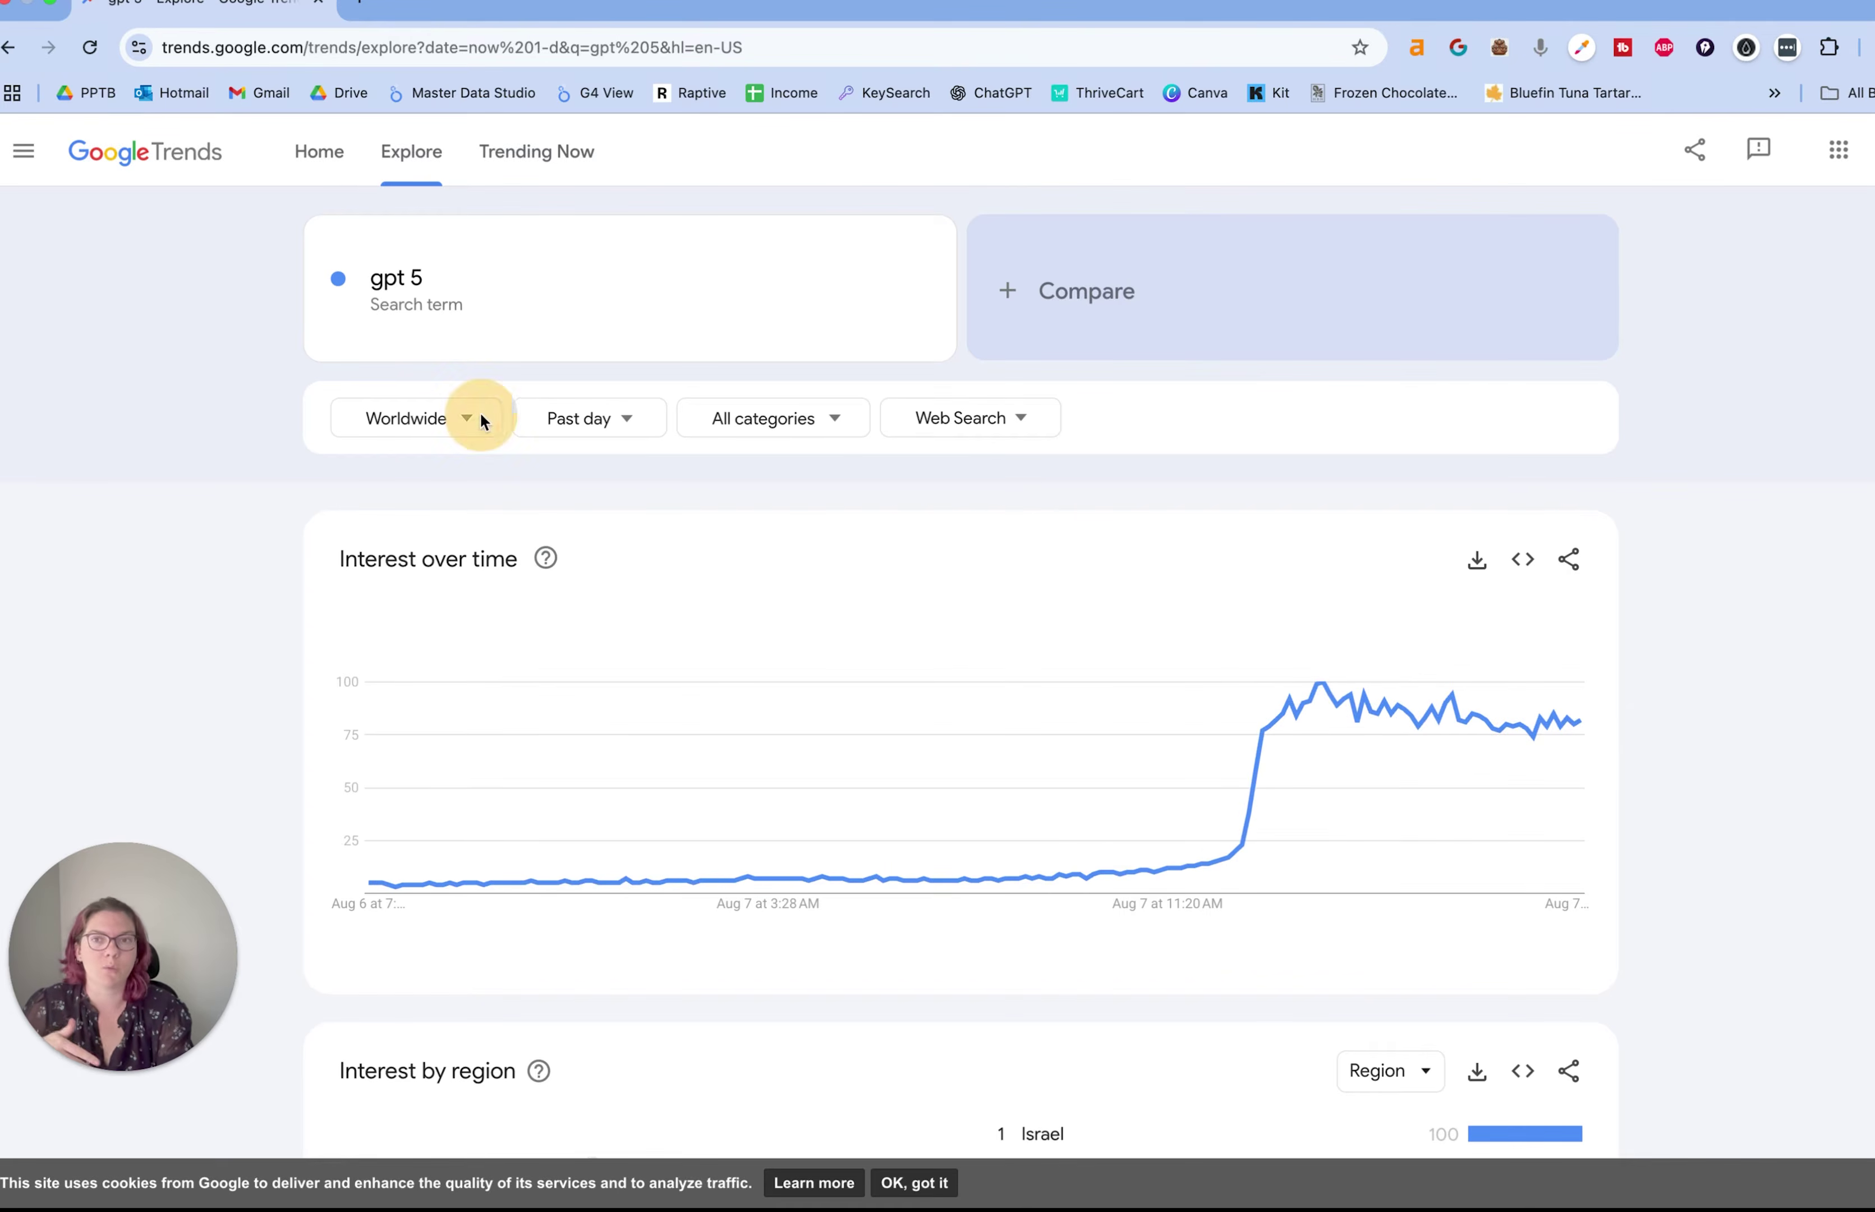
scroll(1224, 489, down, 8)
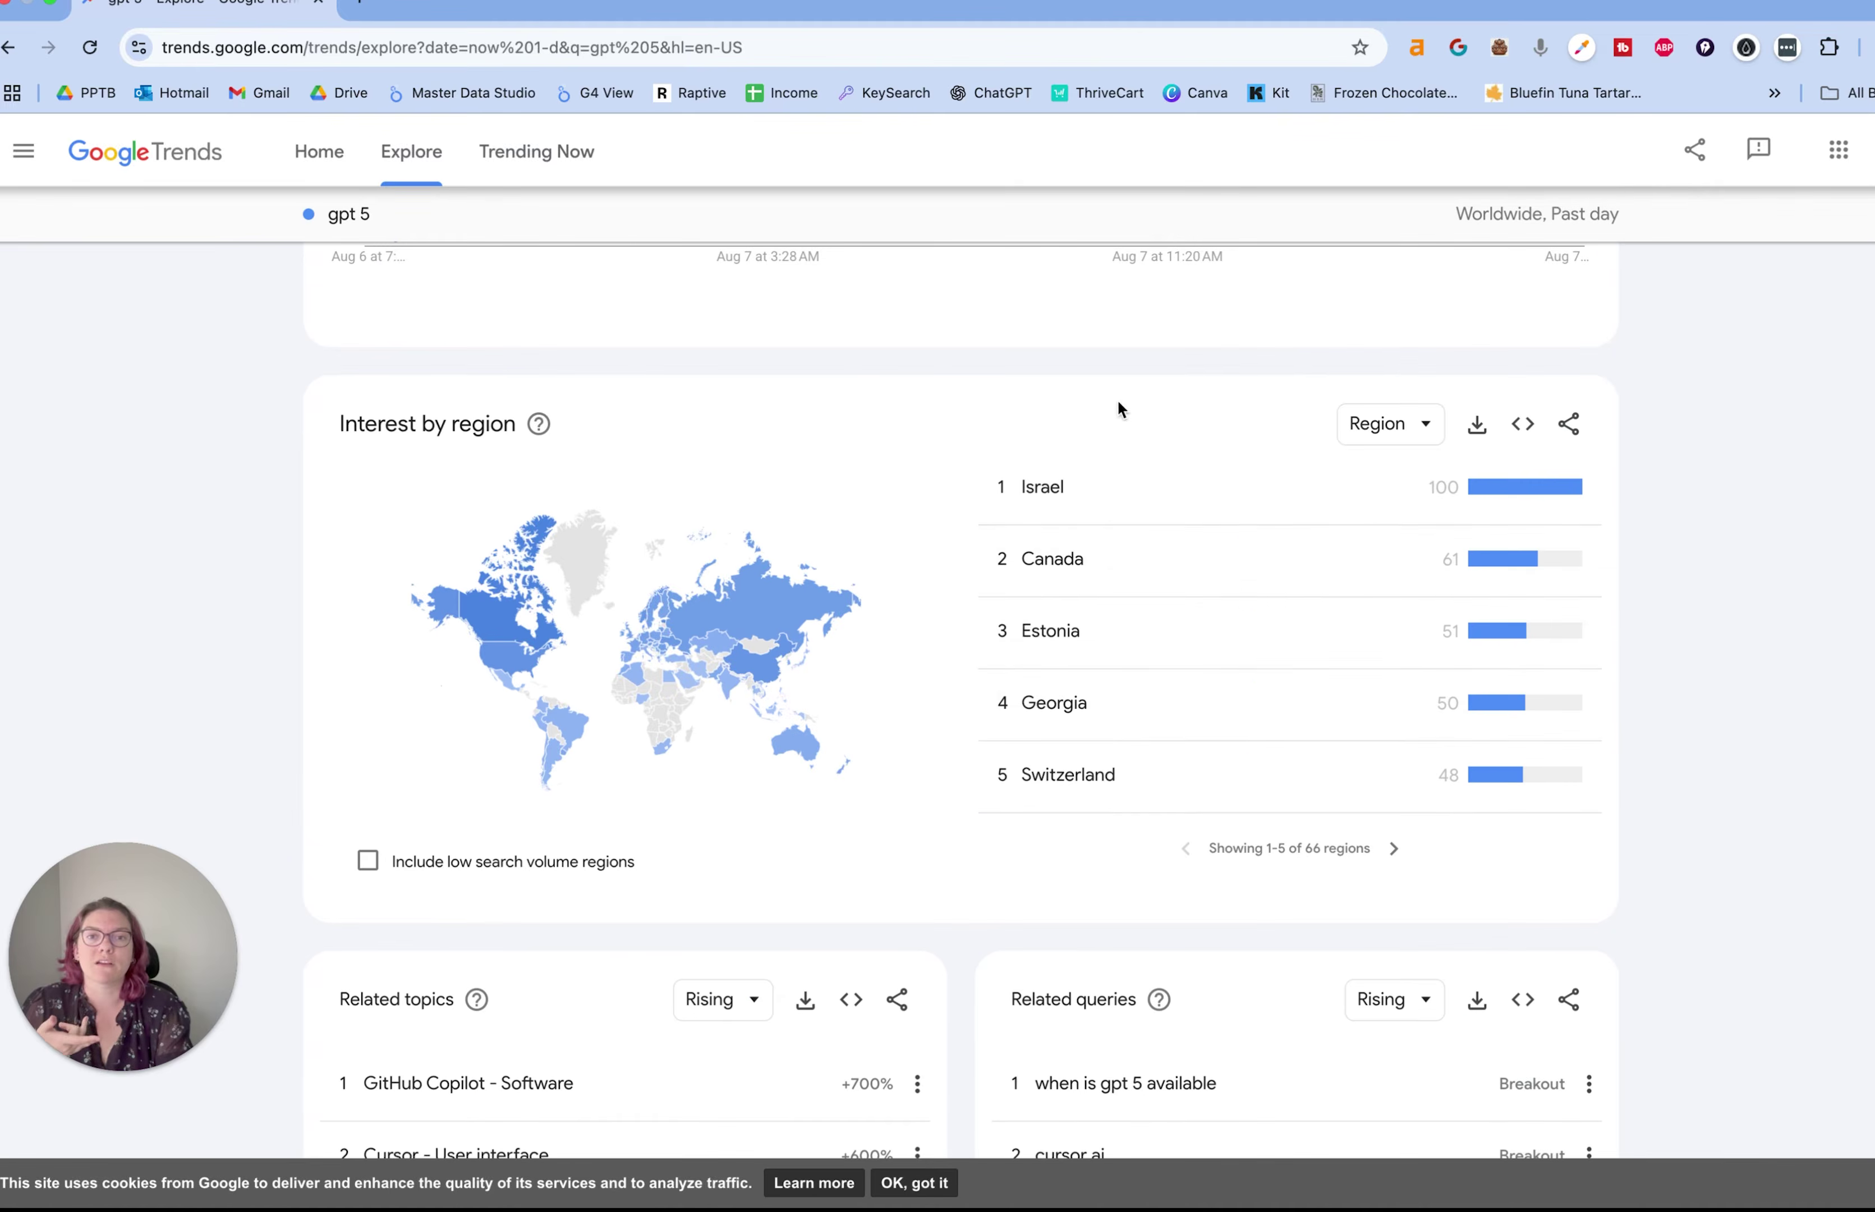
drag(339, 425, 568, 419)
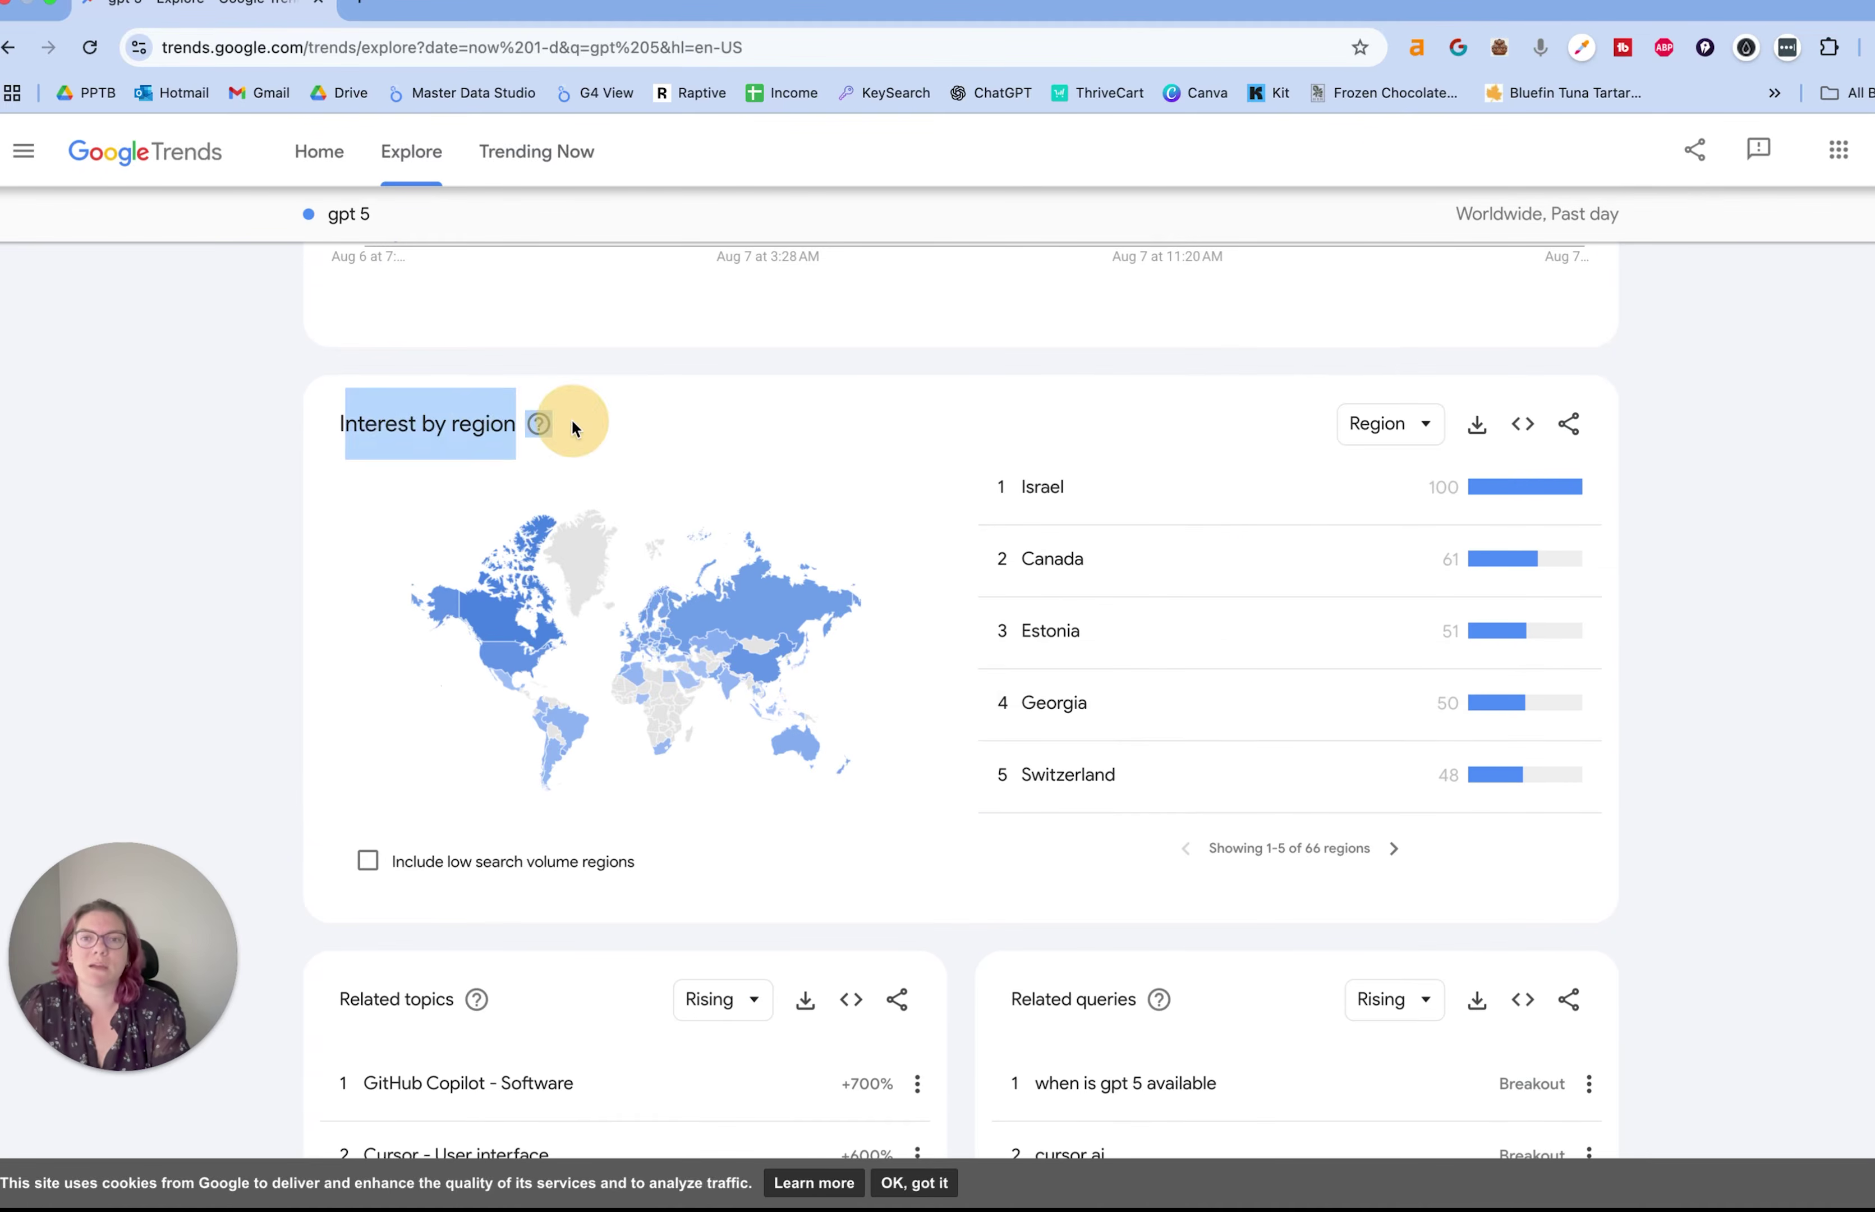
click(543, 423)
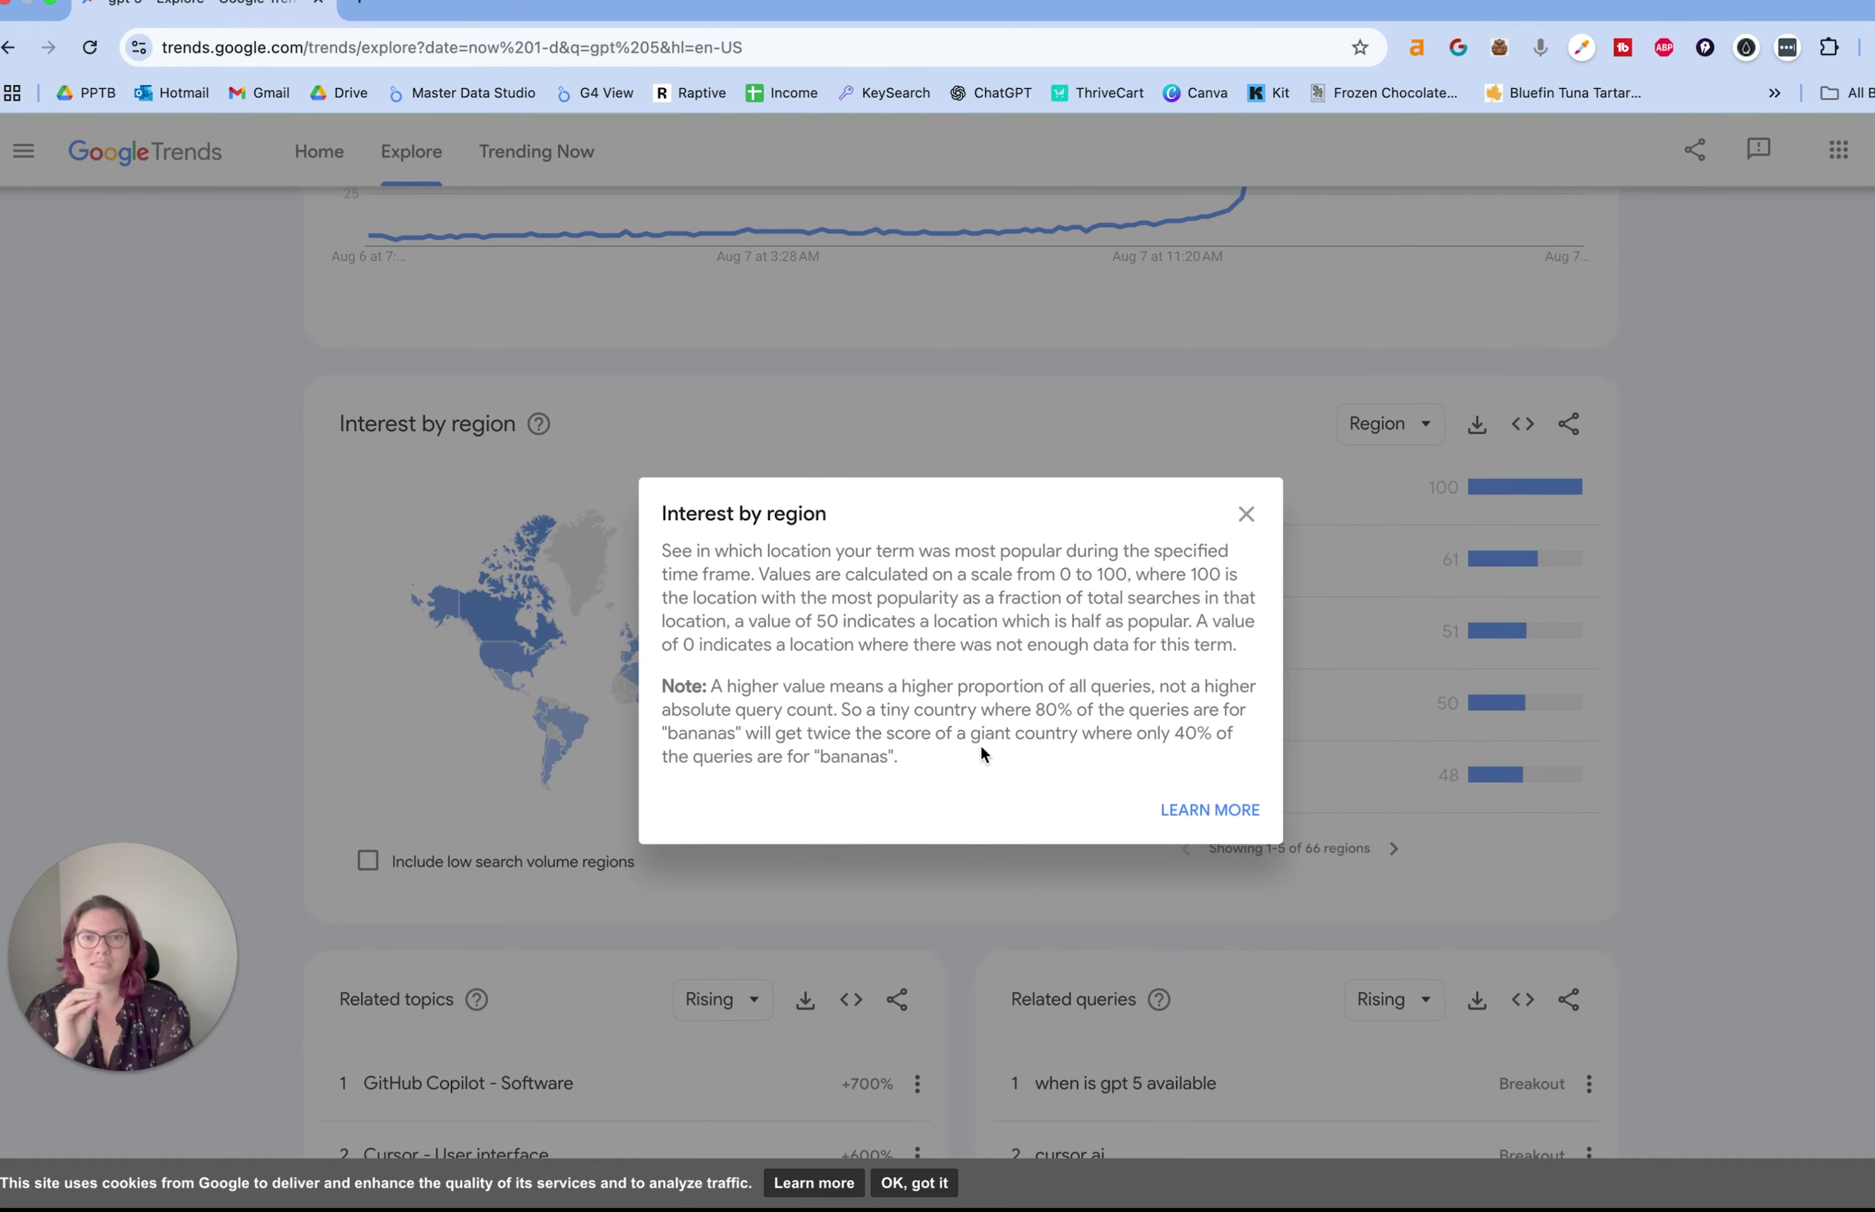
click(1251, 511)
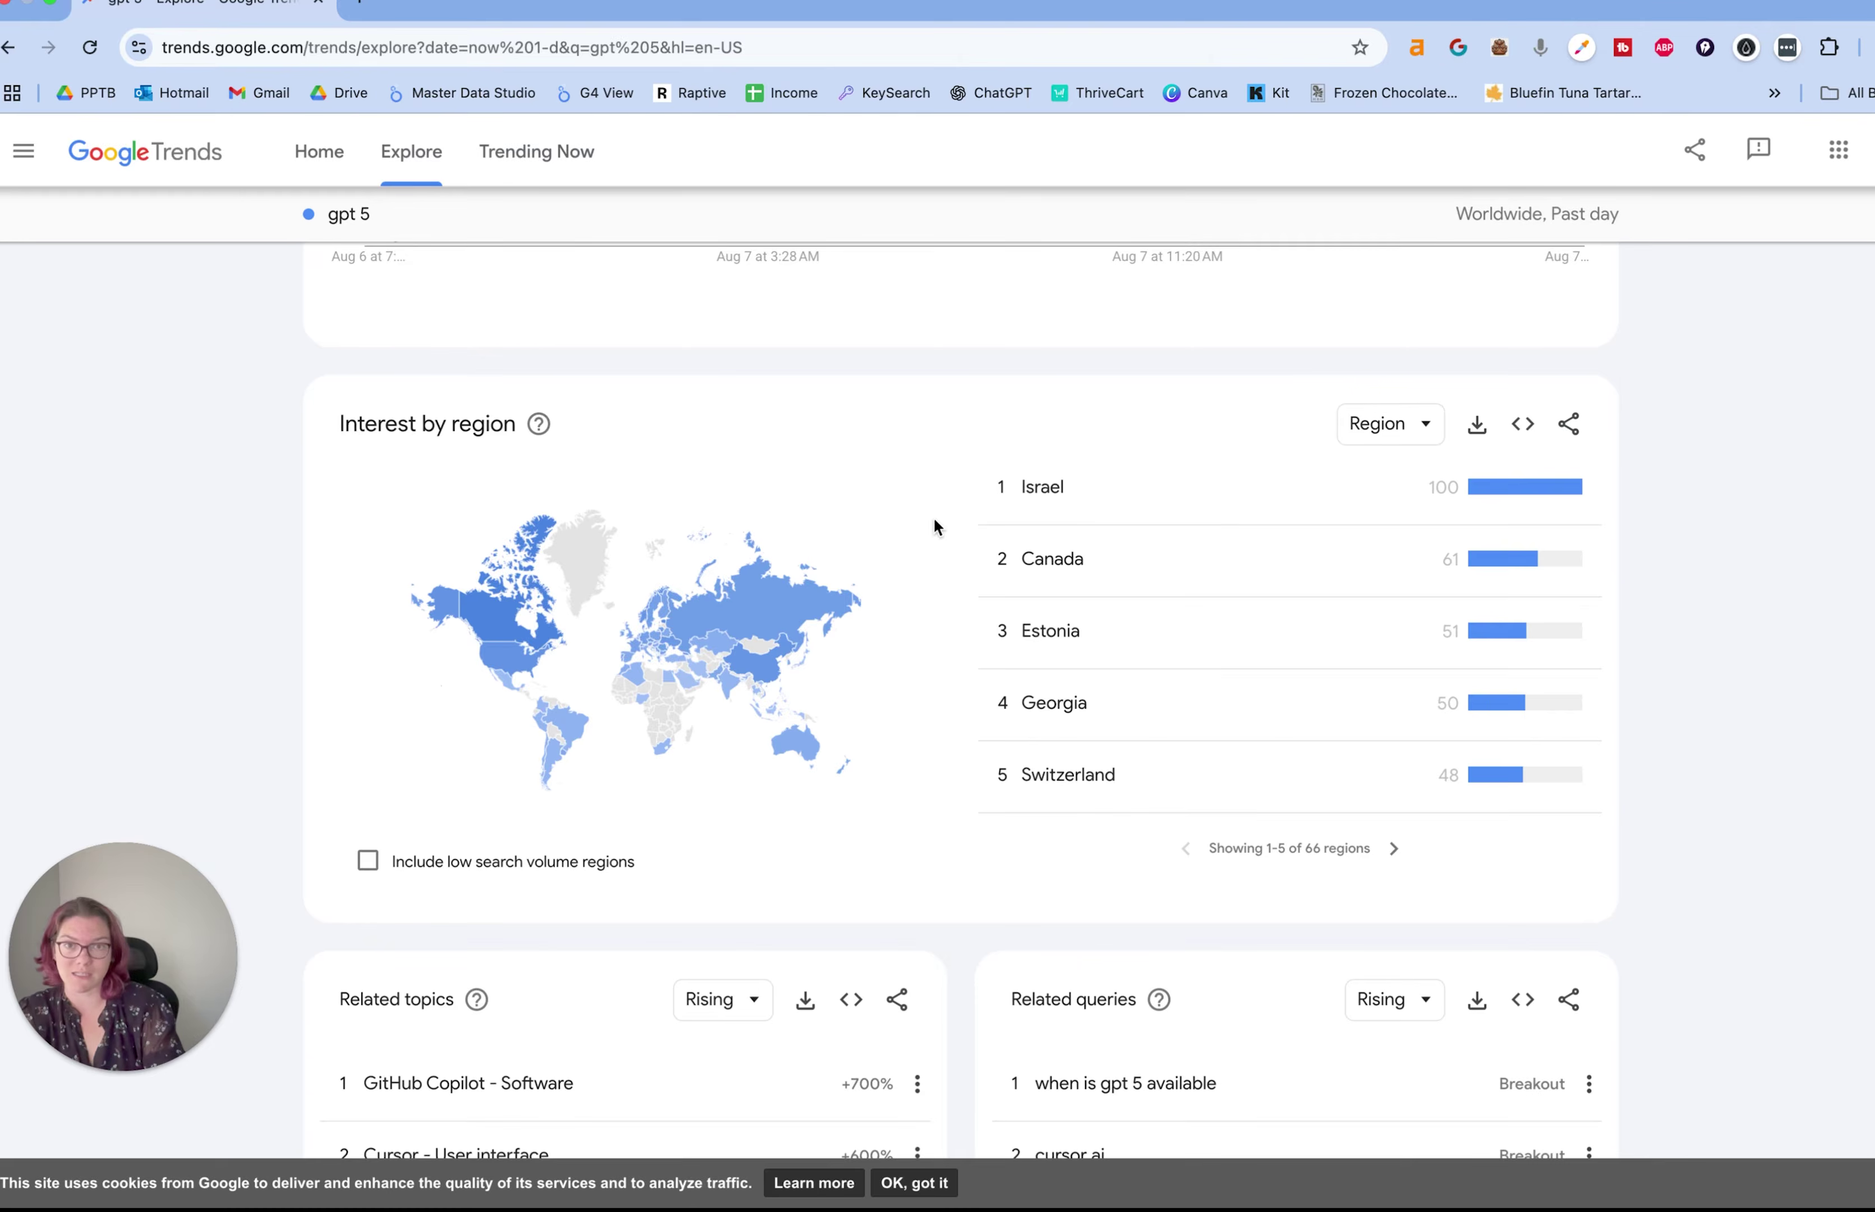
- Page through the ranked Interest by region list, compare it with the interest graph, and return to the first five regions
click(1394, 848)
click(1180, 844)
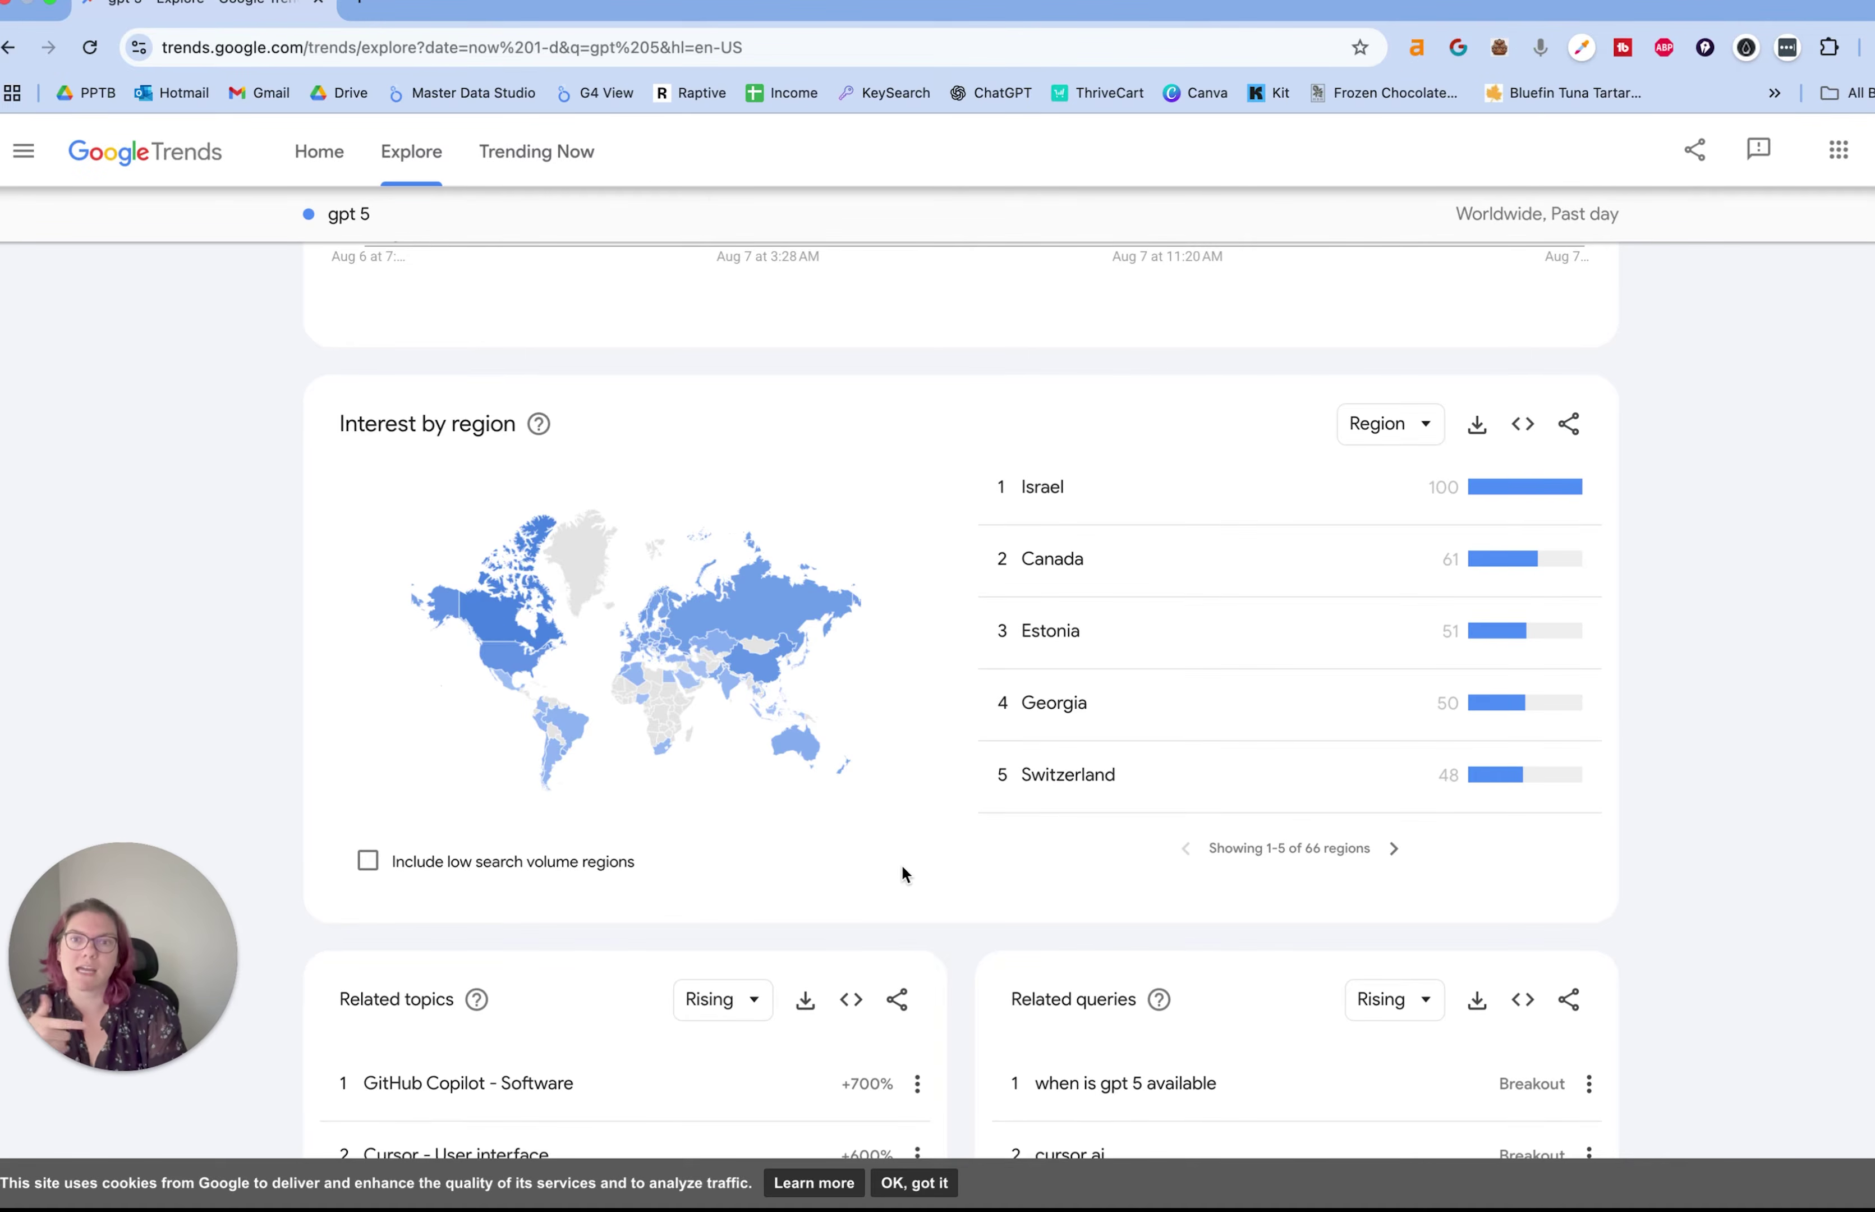
click(1394, 852)
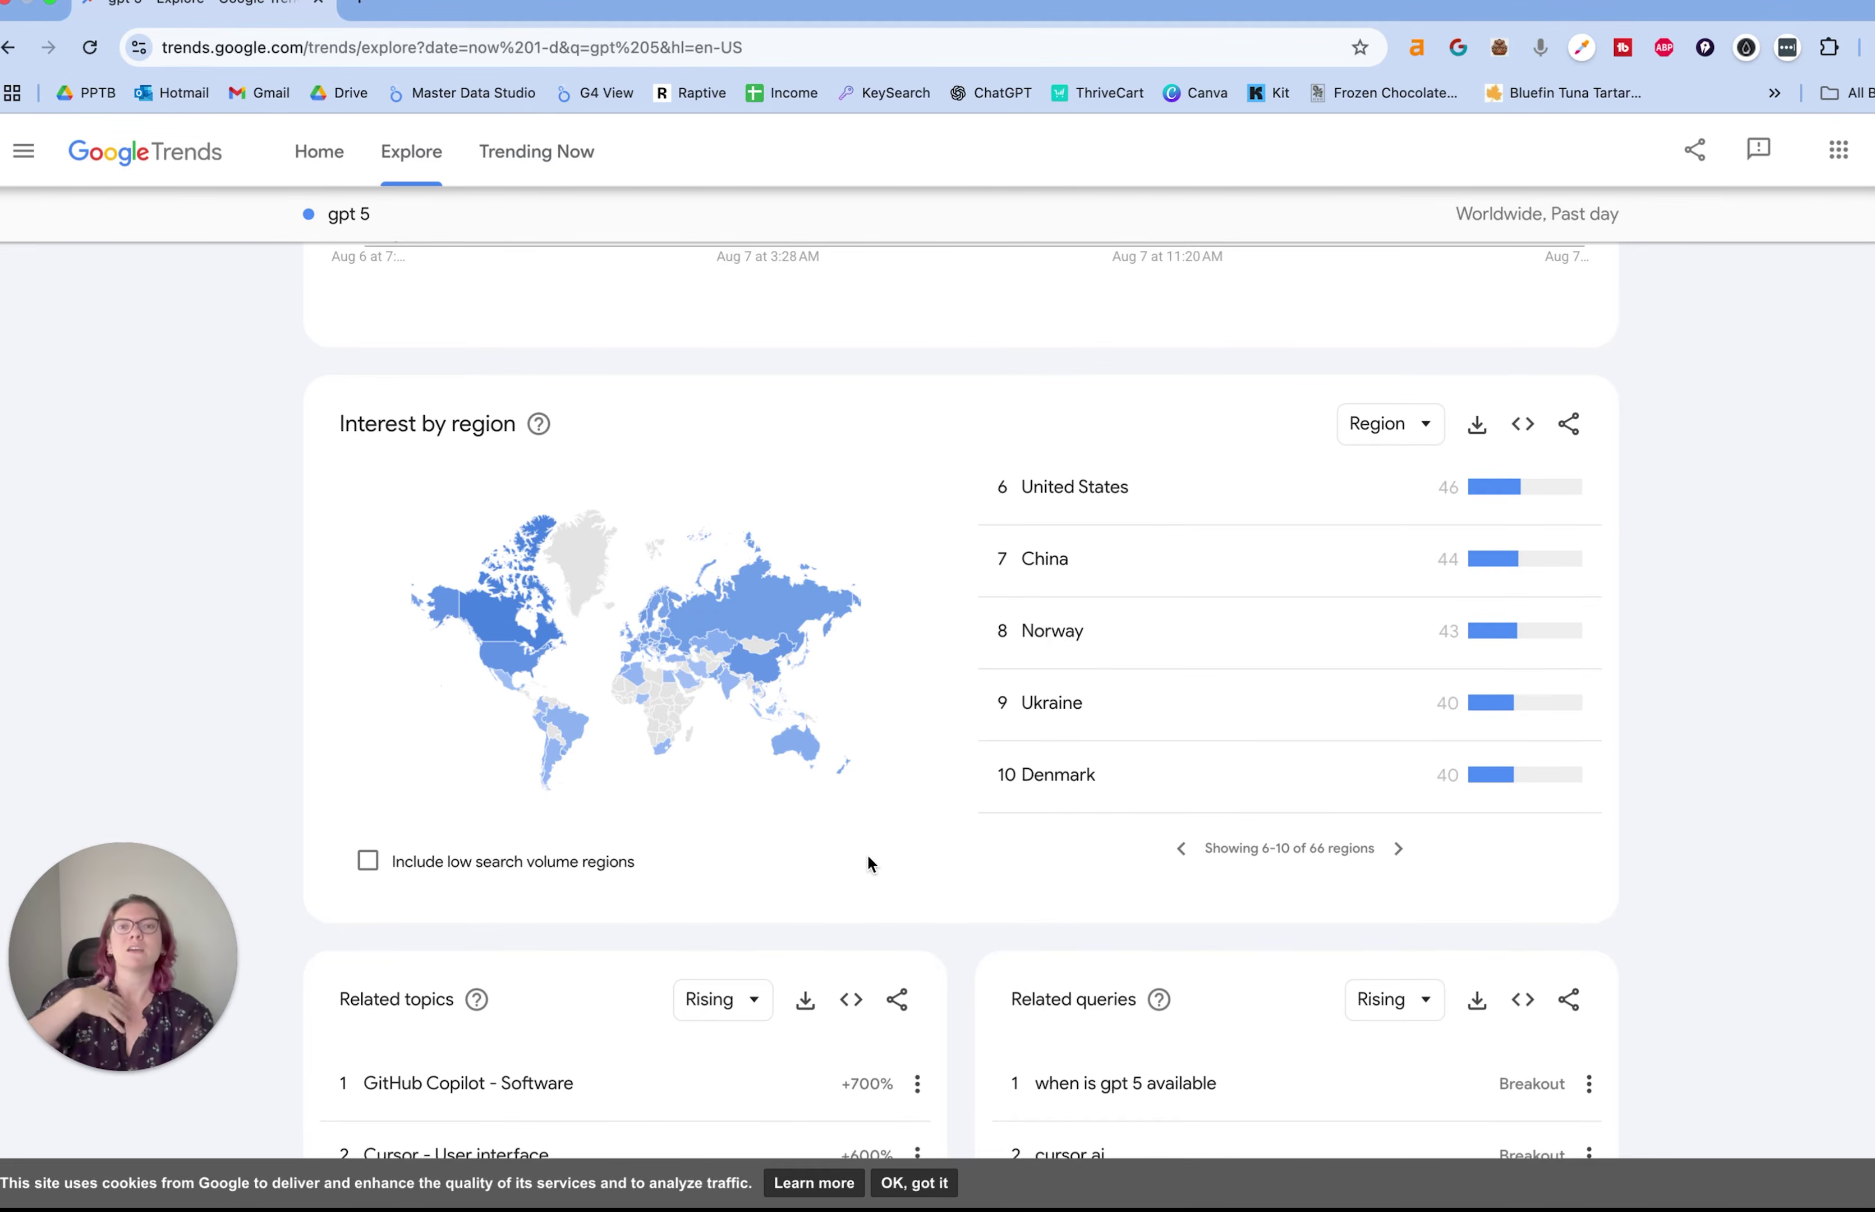
scroll(756, 836, up, 8)
scroll(747, 828, down, 2)
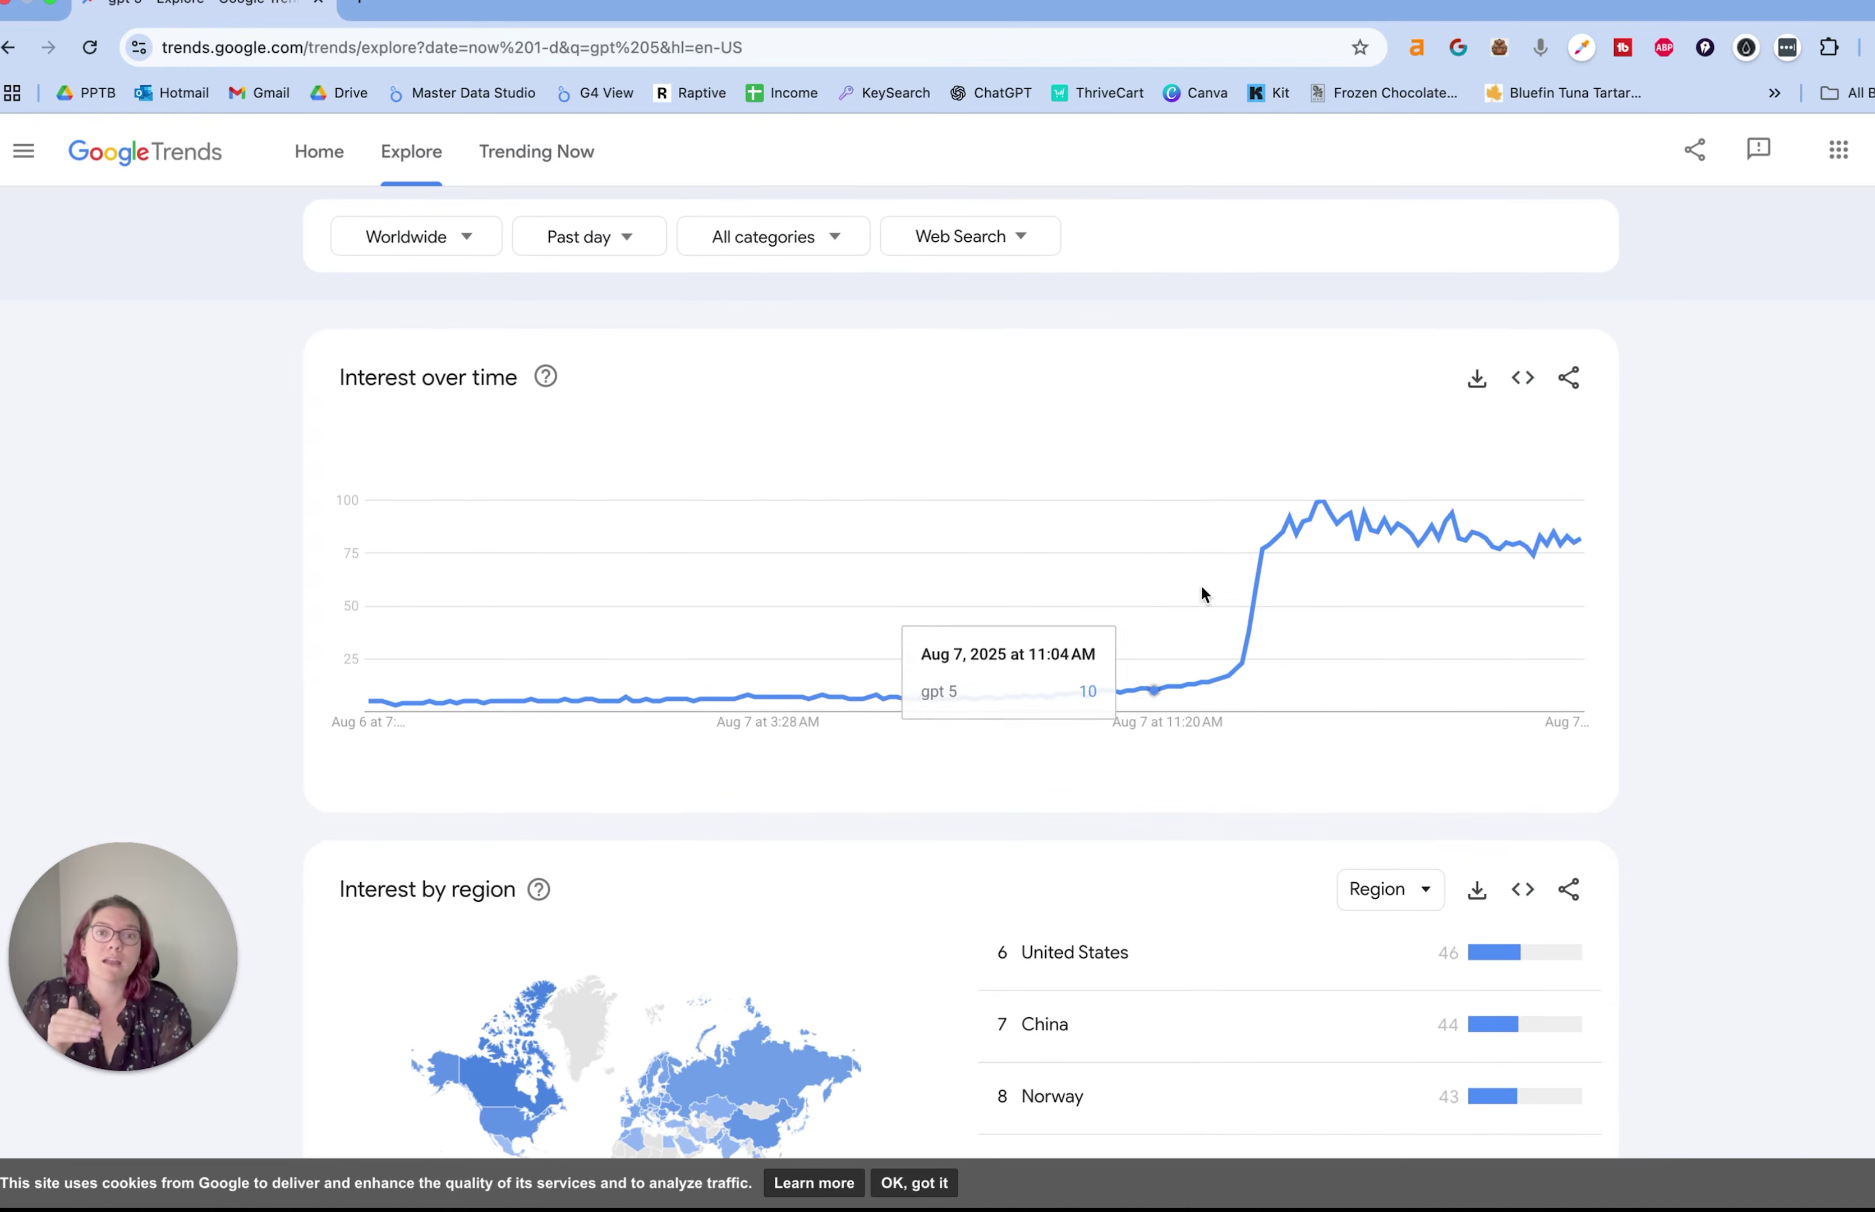
scroll(1229, 556, down, 4)
scroll(661, 464, up, 7)
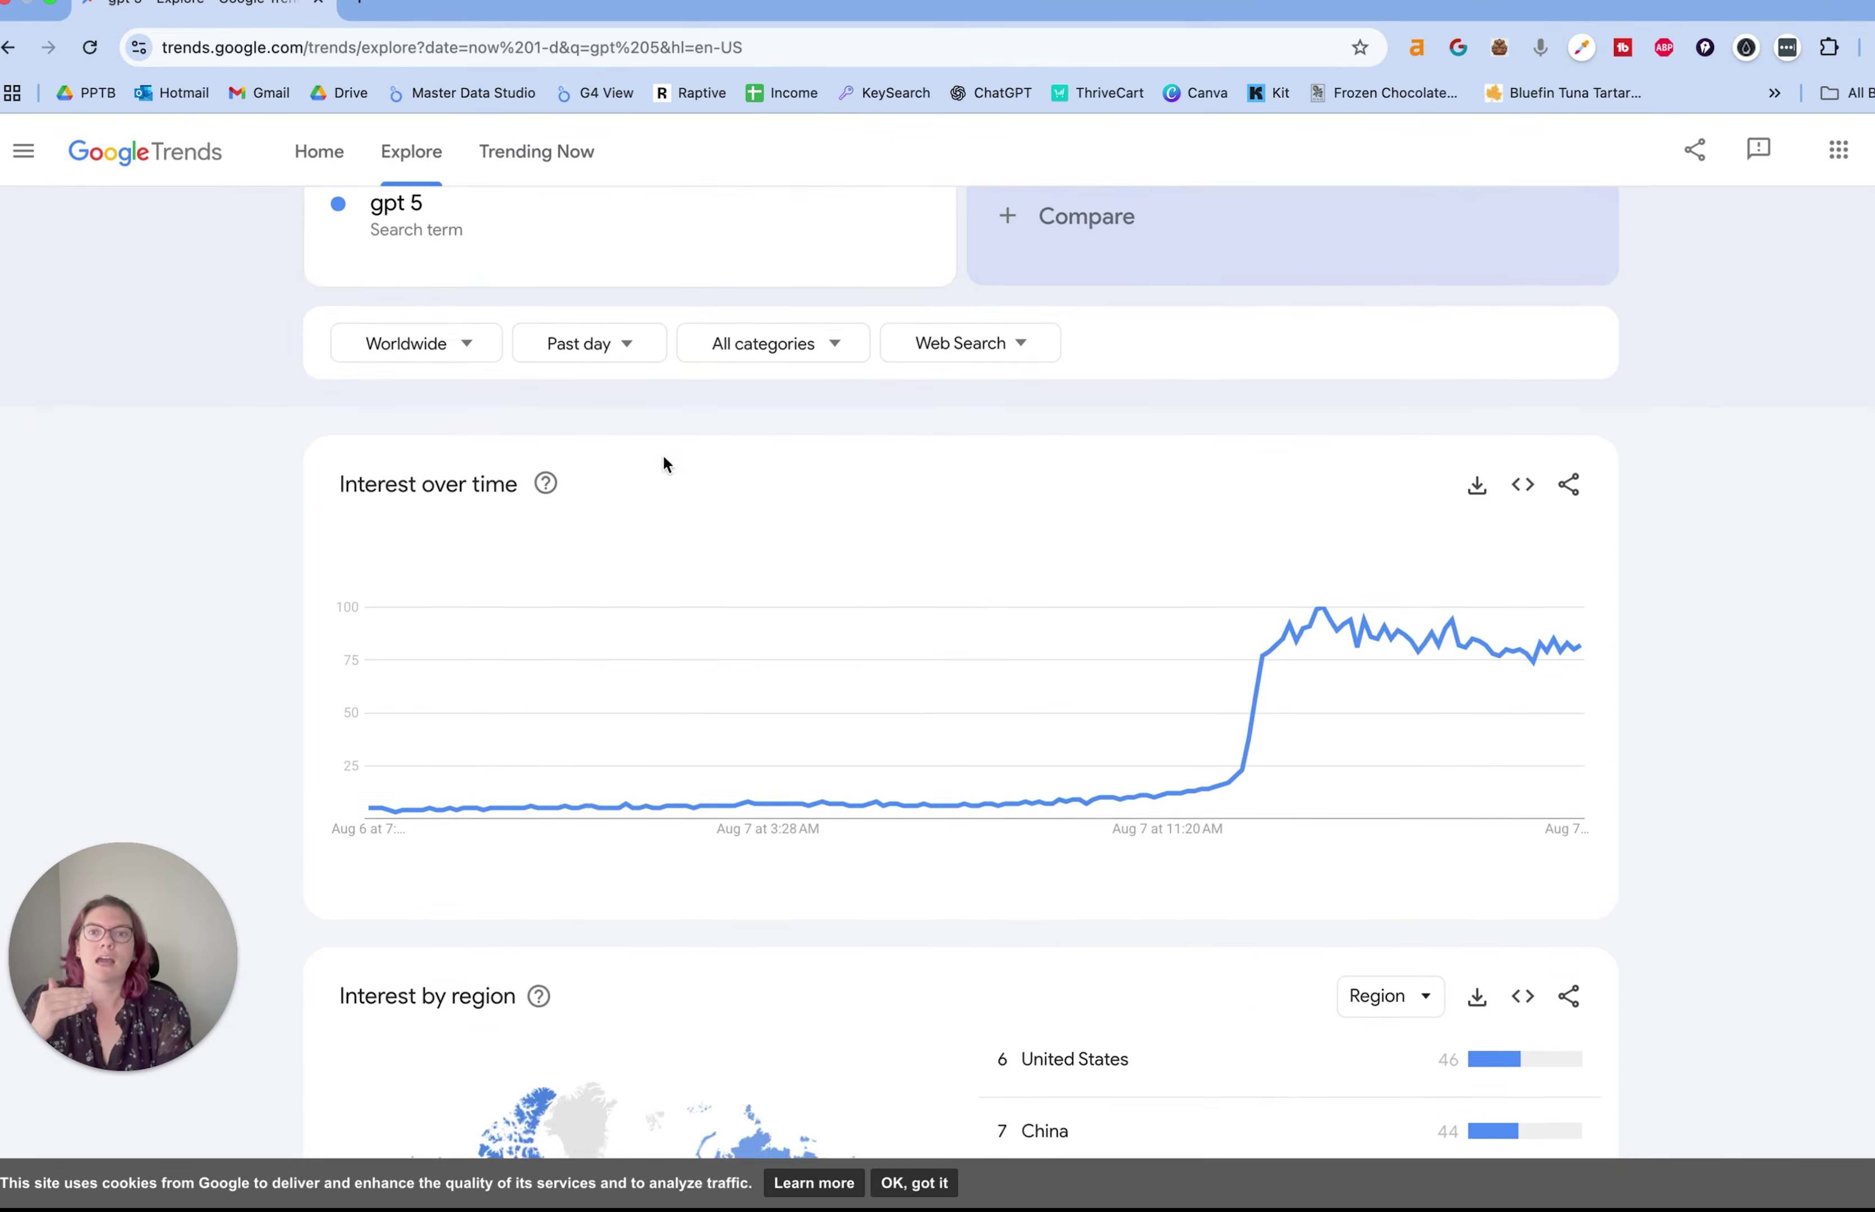
scroll(1080, 618, down, 9)
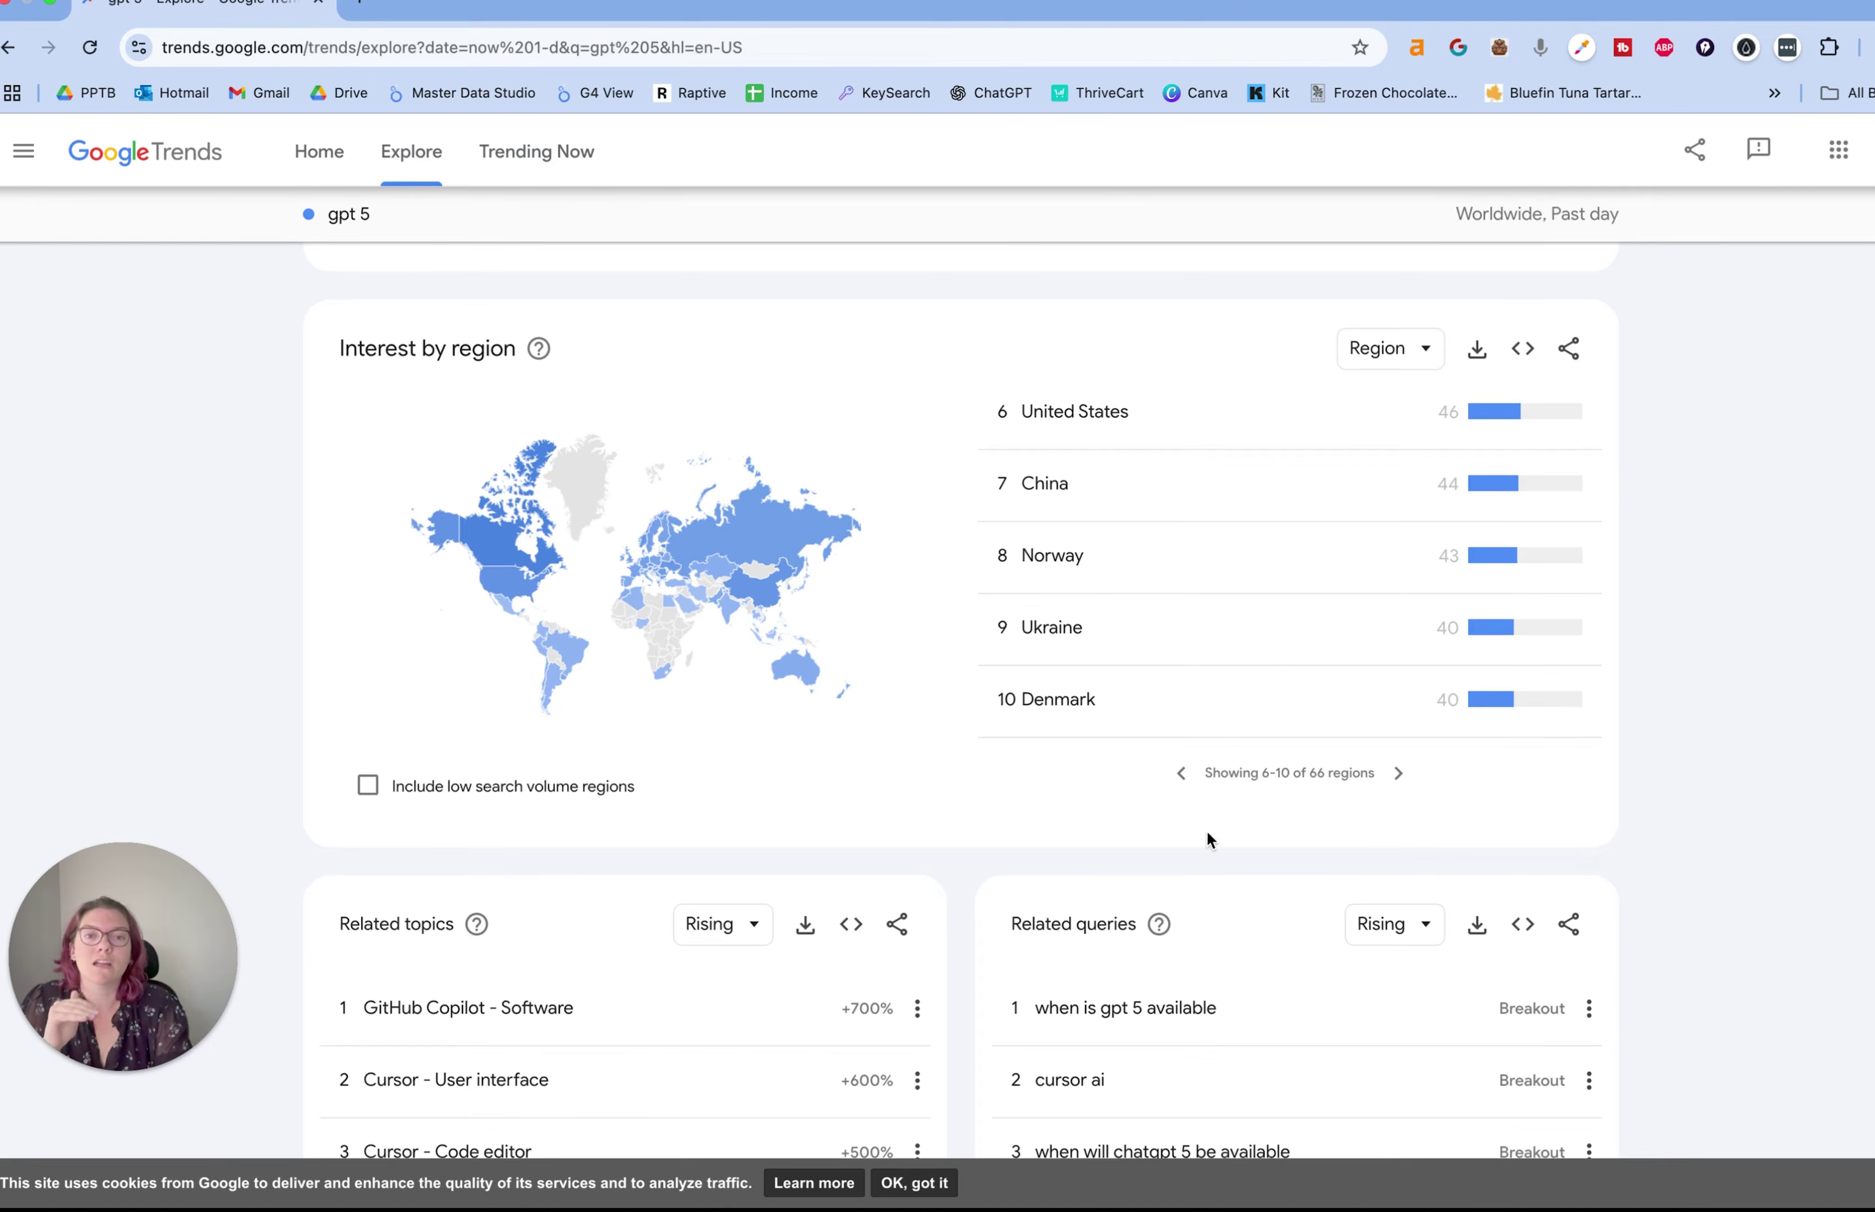
click(1186, 788)
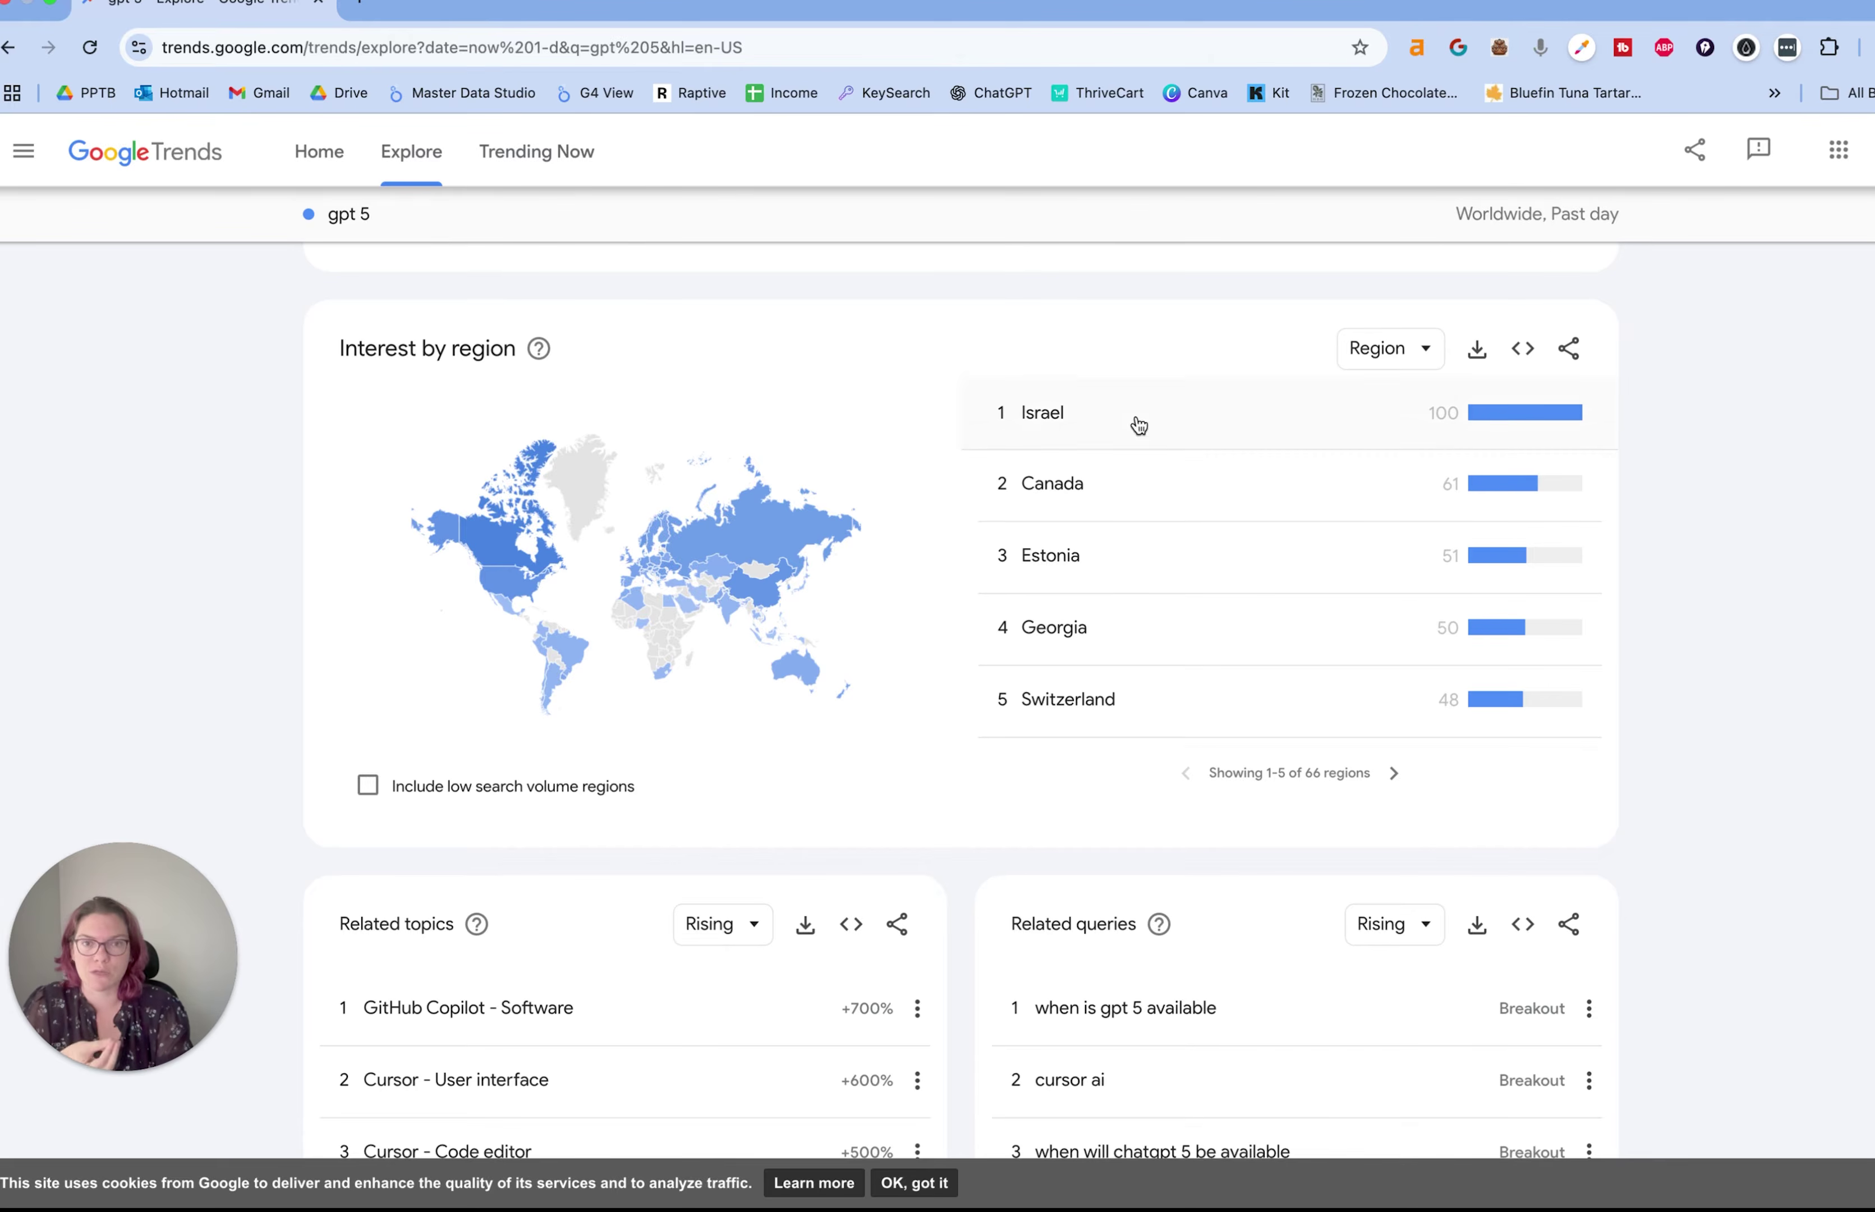
- Set the time range to Past 12 months and inspect the latest data points on the Interest over time graph
scroll(872, 394, up, 1)
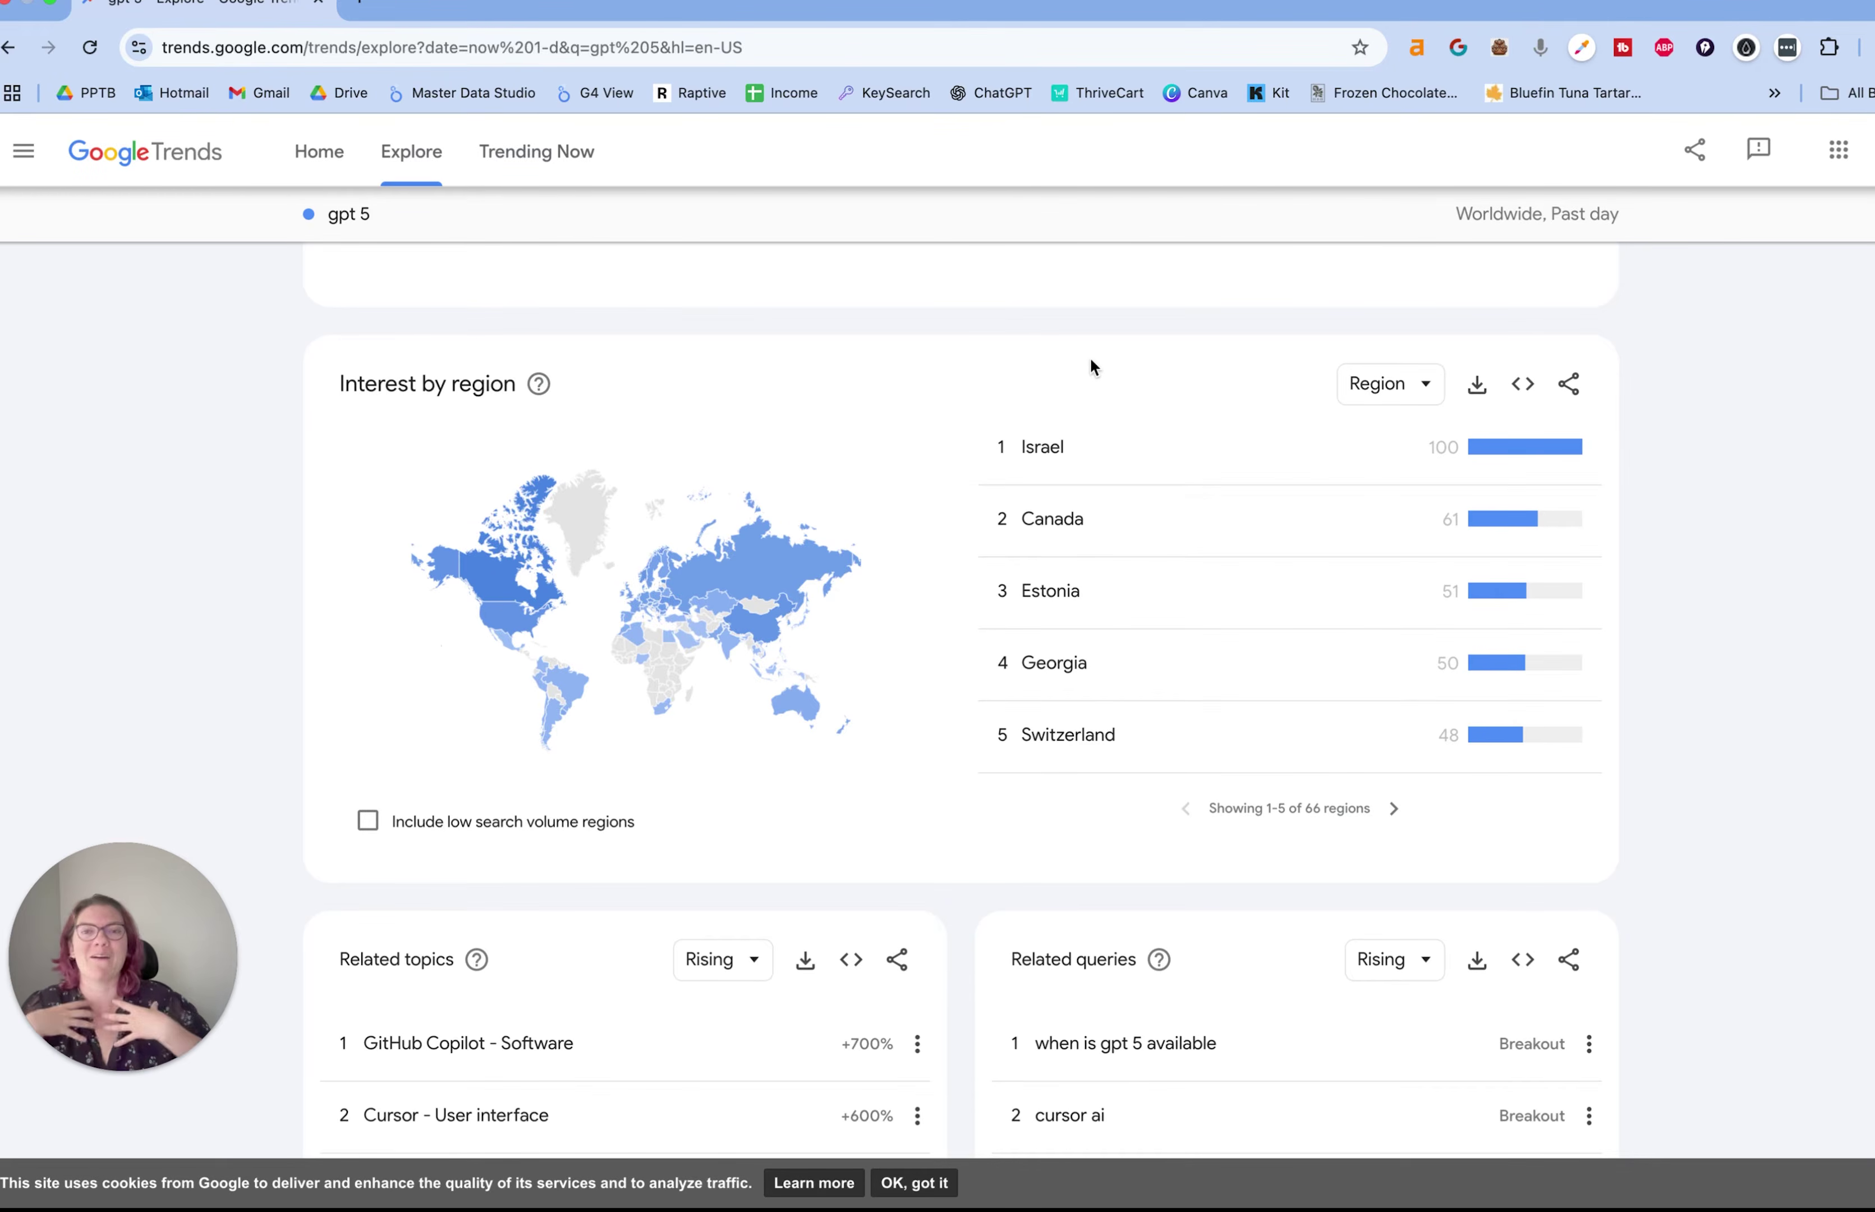
scroll(1090, 366, up, 5)
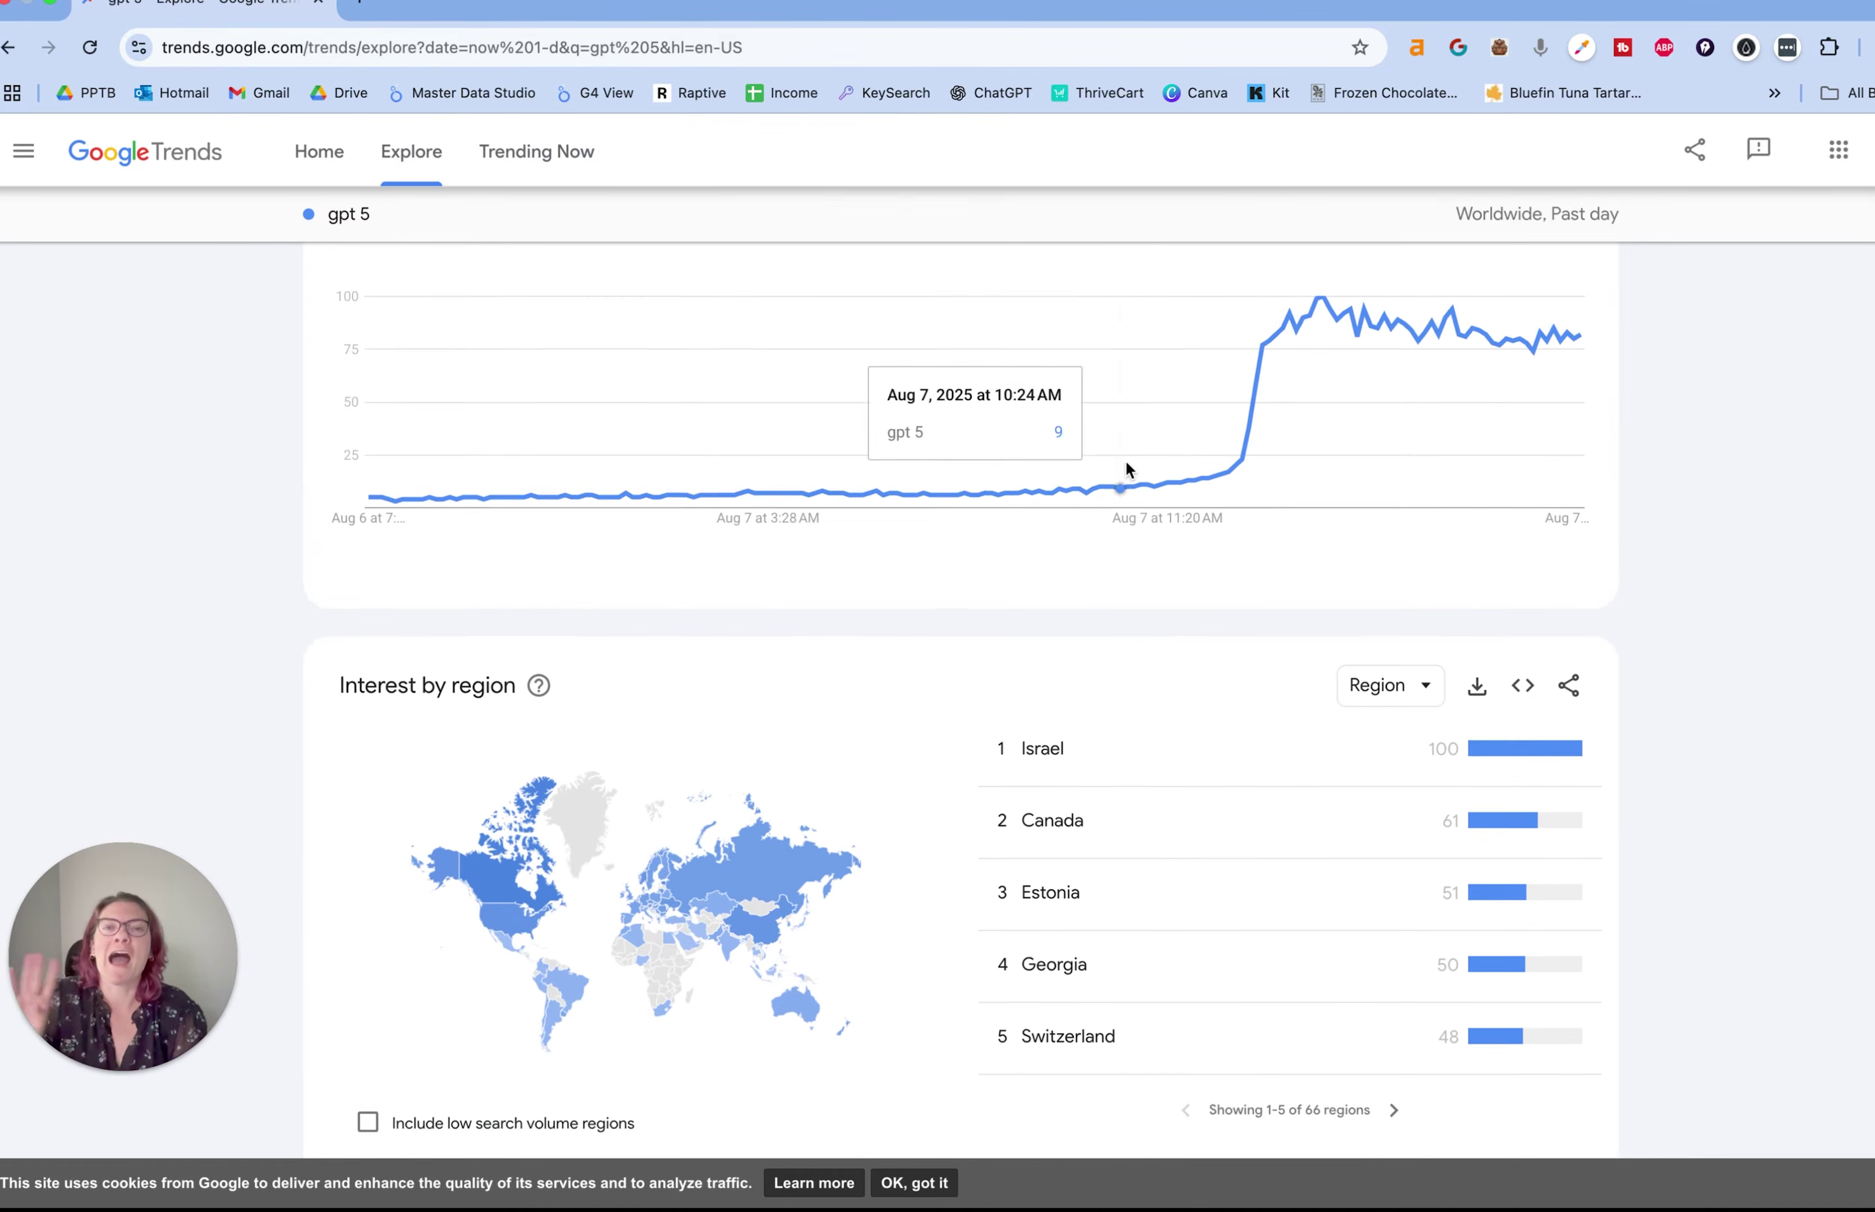
scroll(1206, 682, up, 4)
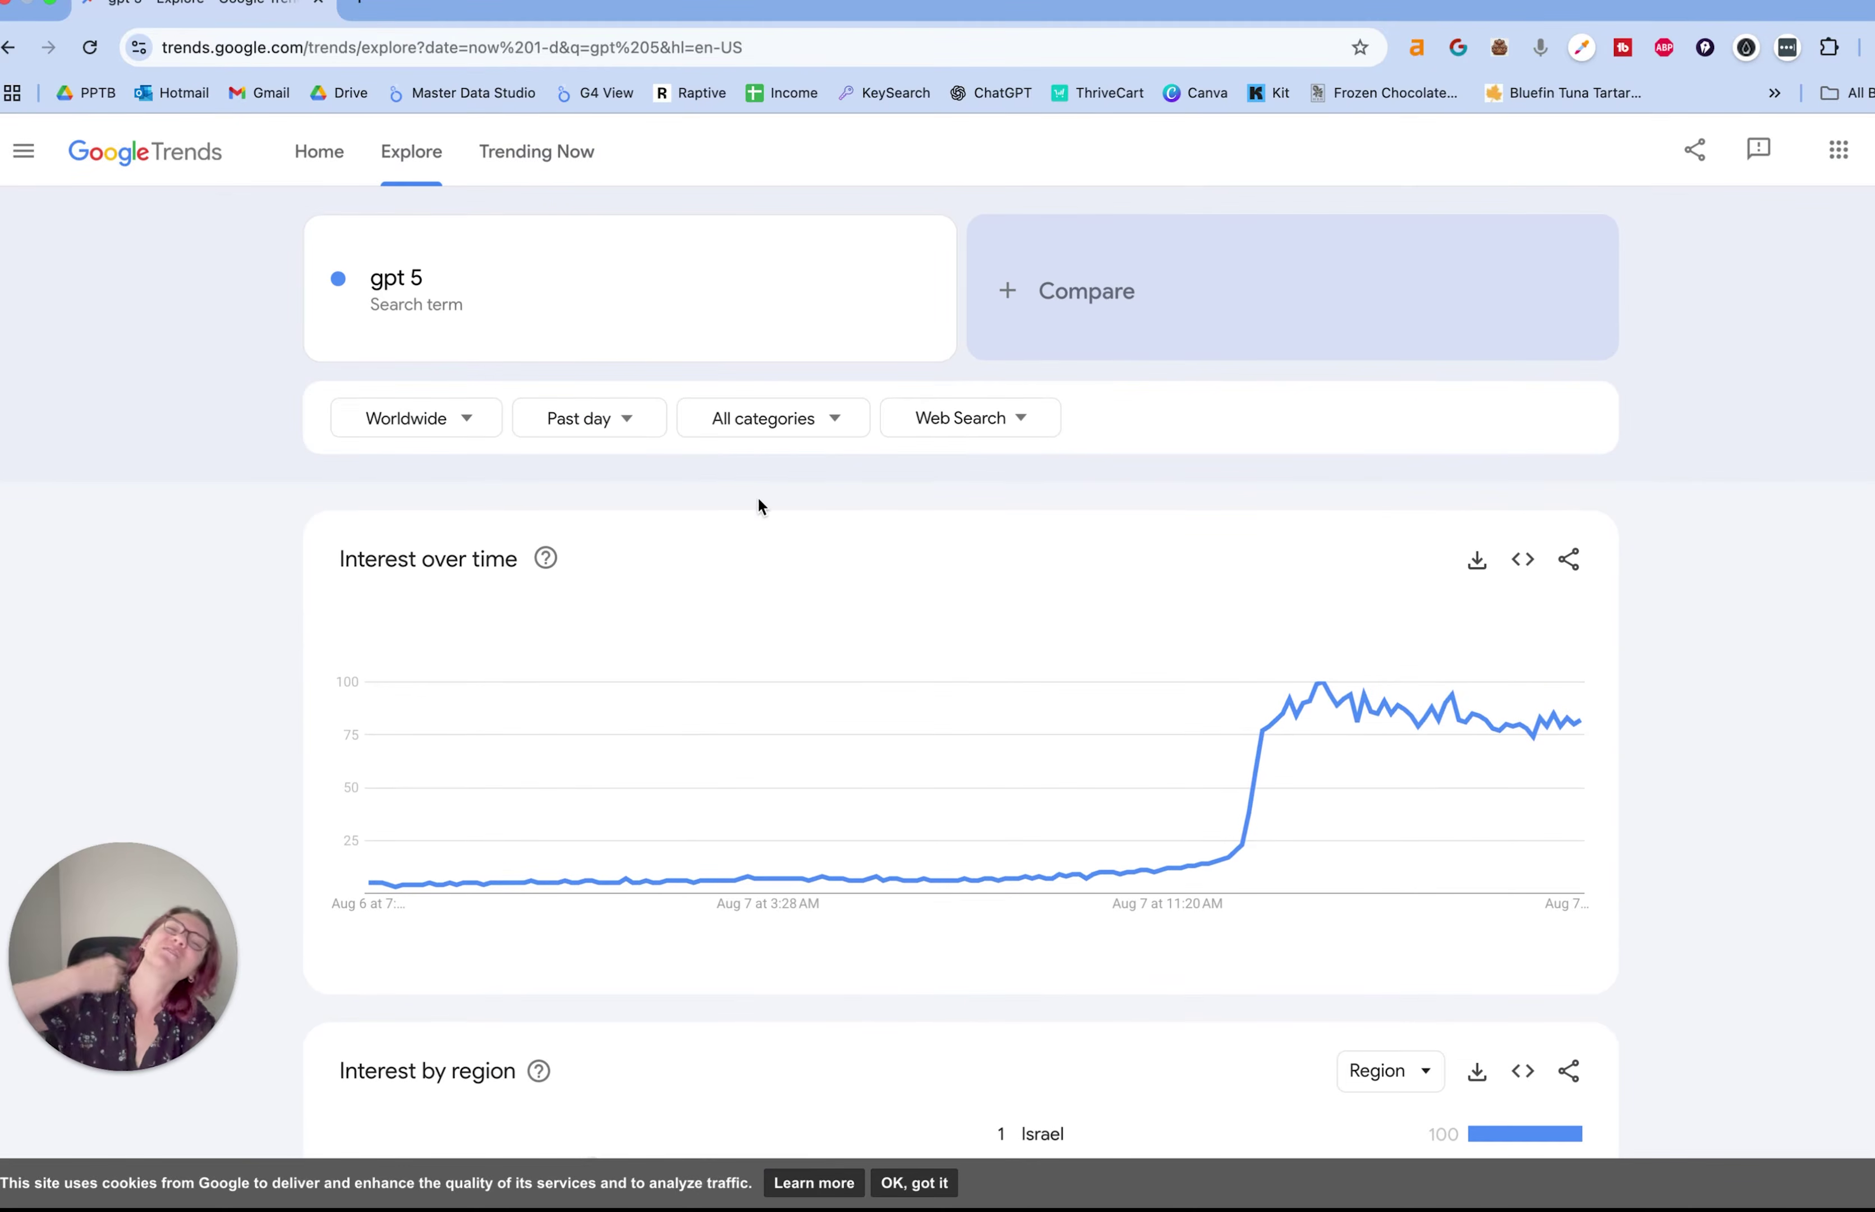
click(628, 419)
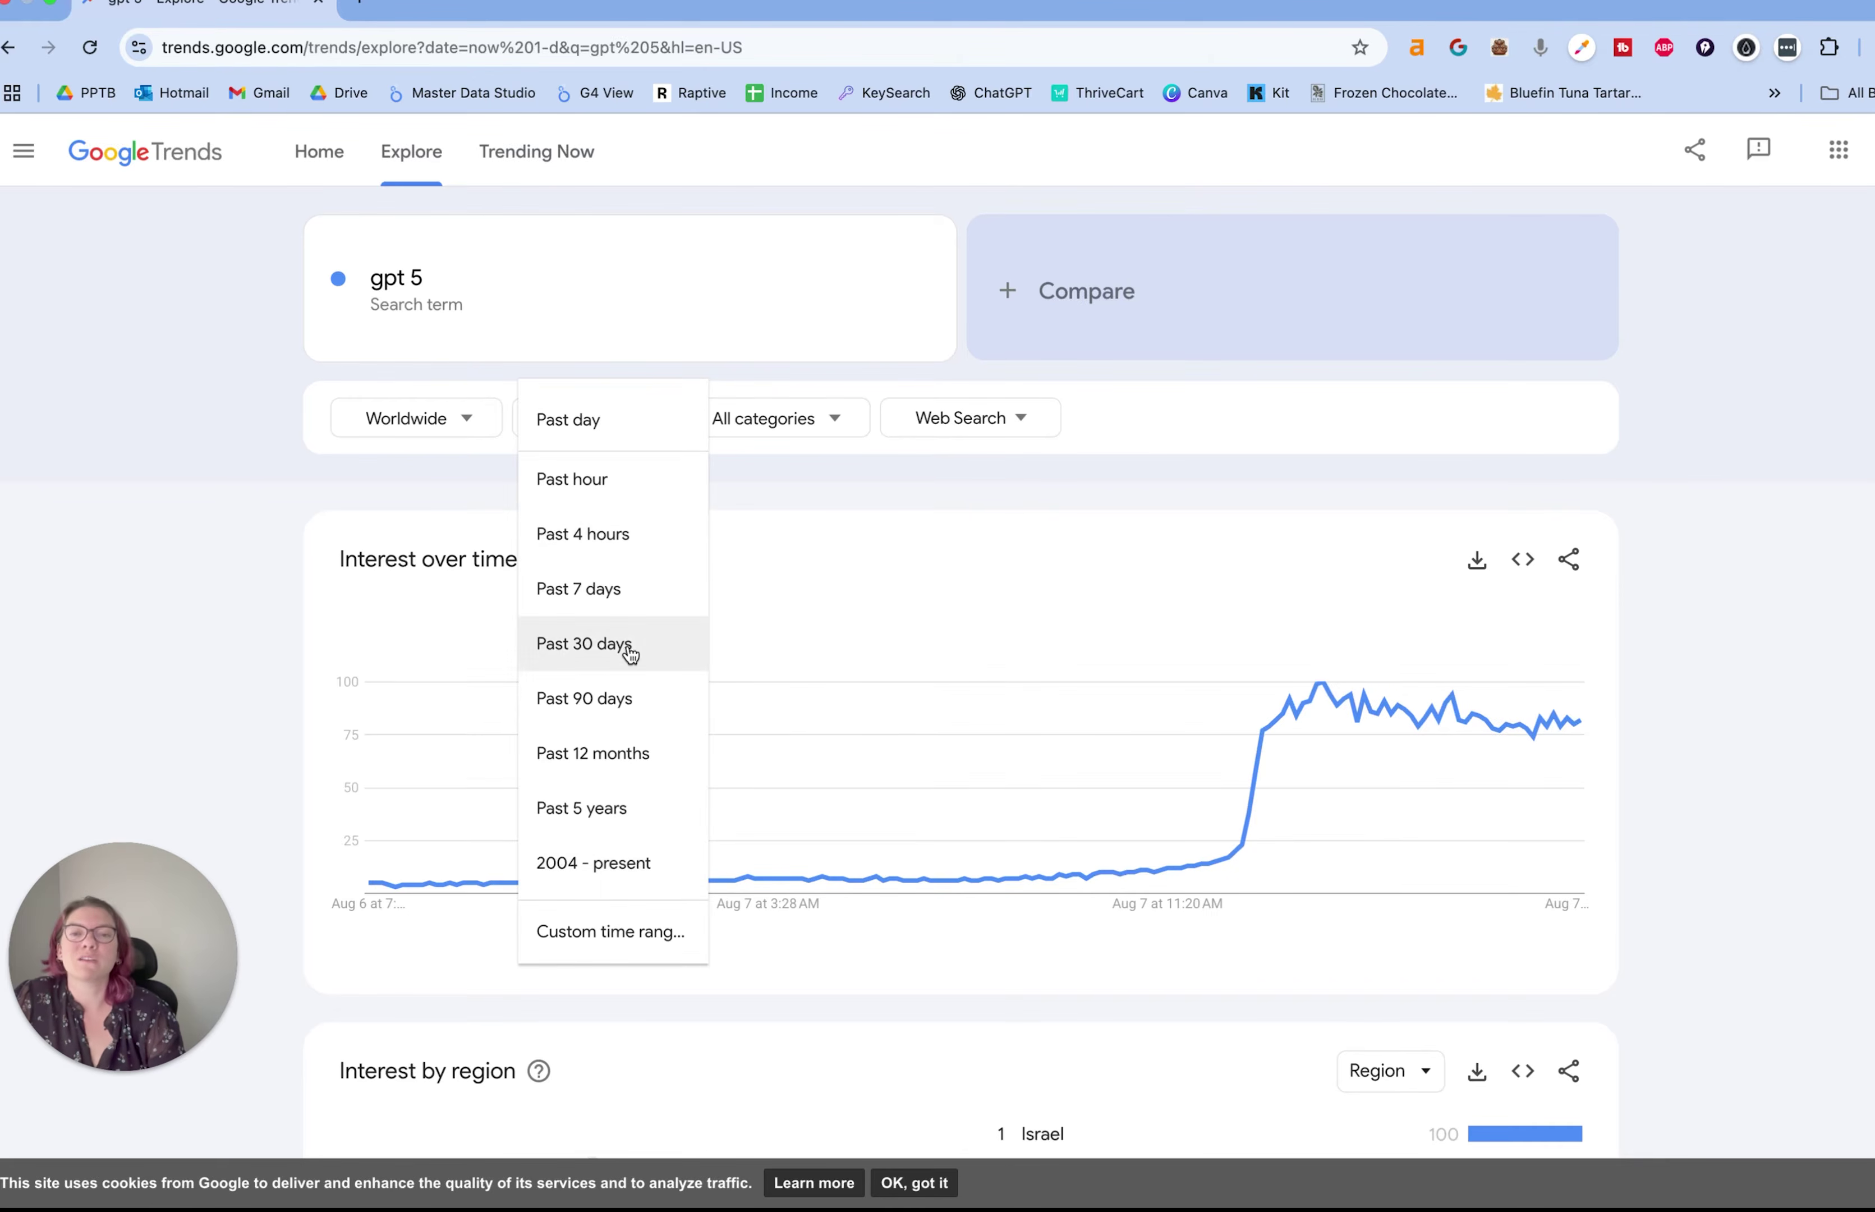
click(620, 754)
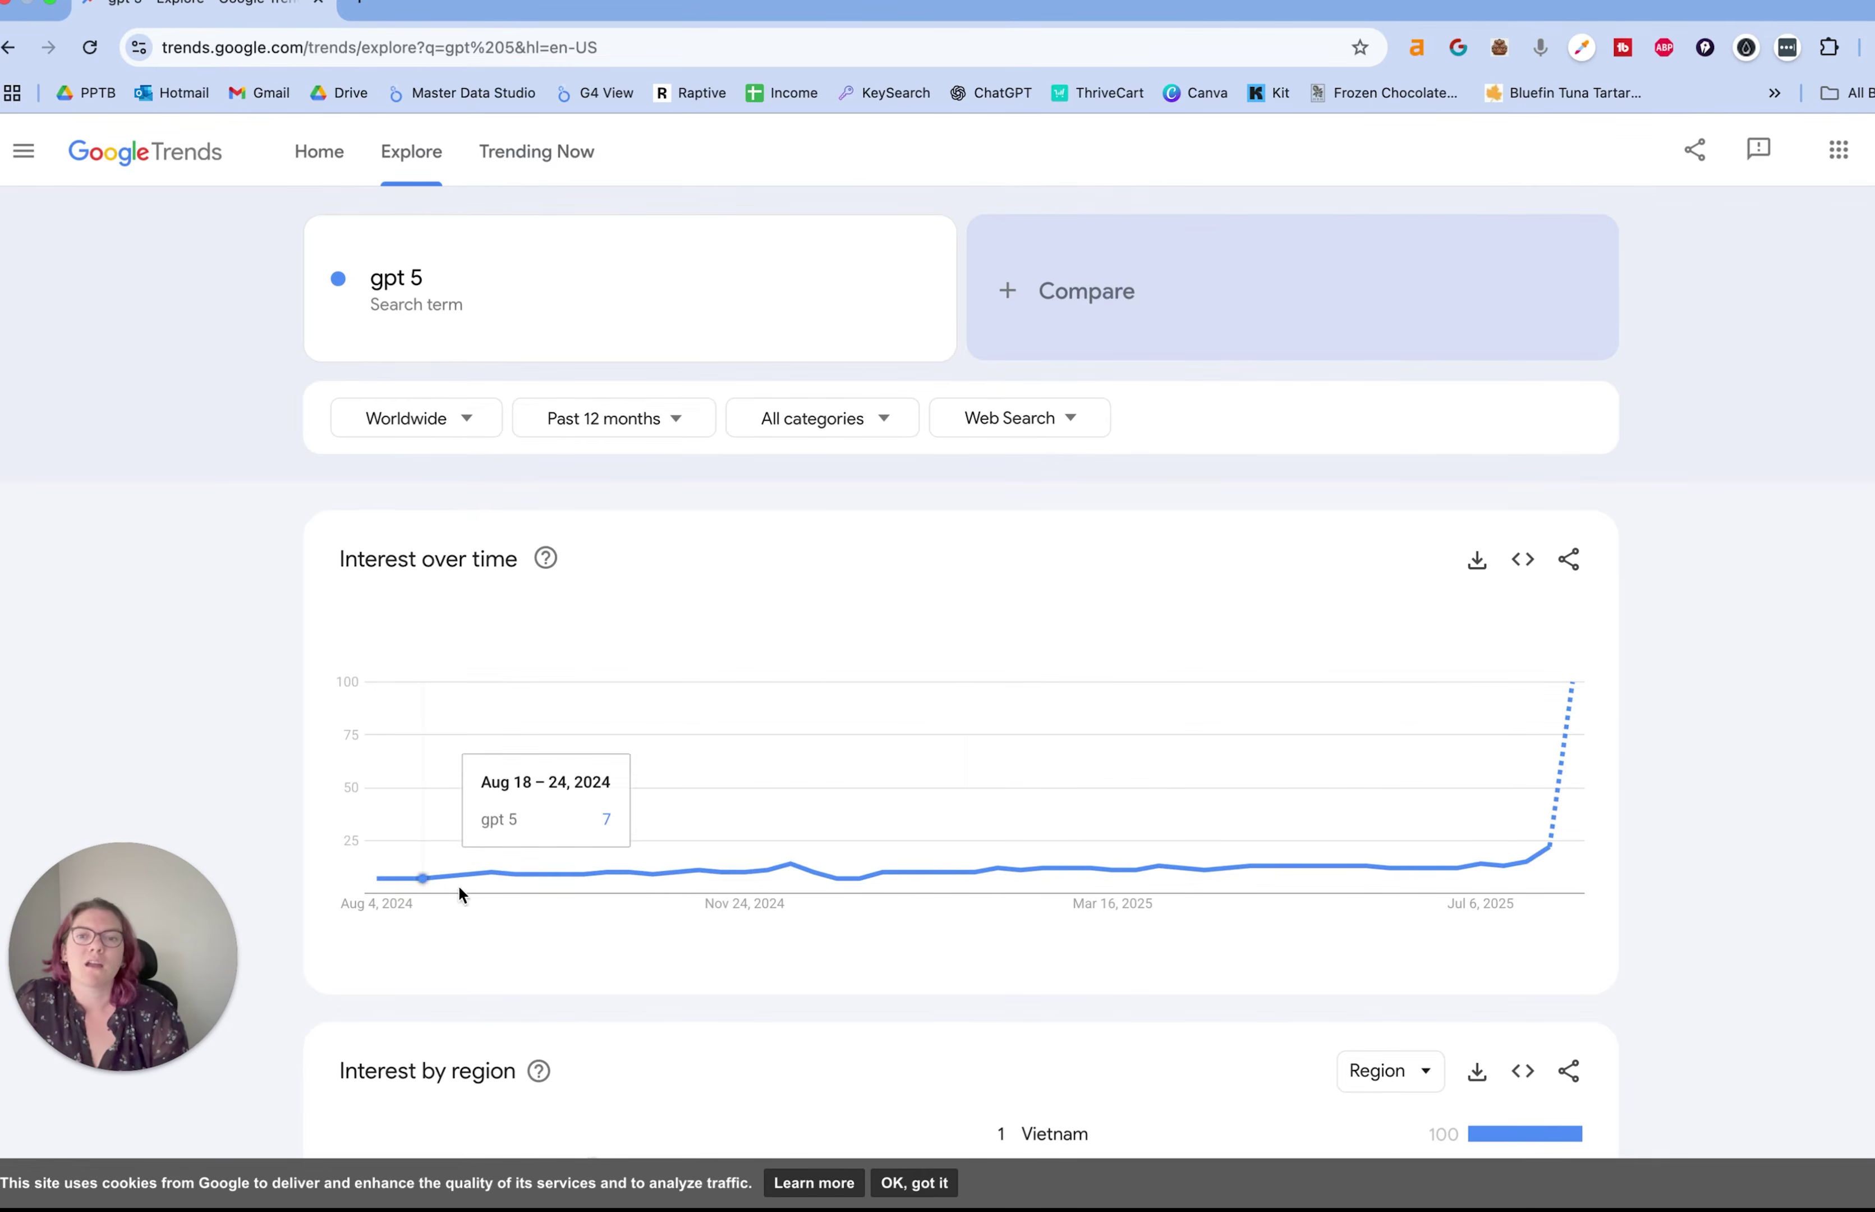
mouse_move(1548, 847)
mouse_move(1573, 693)
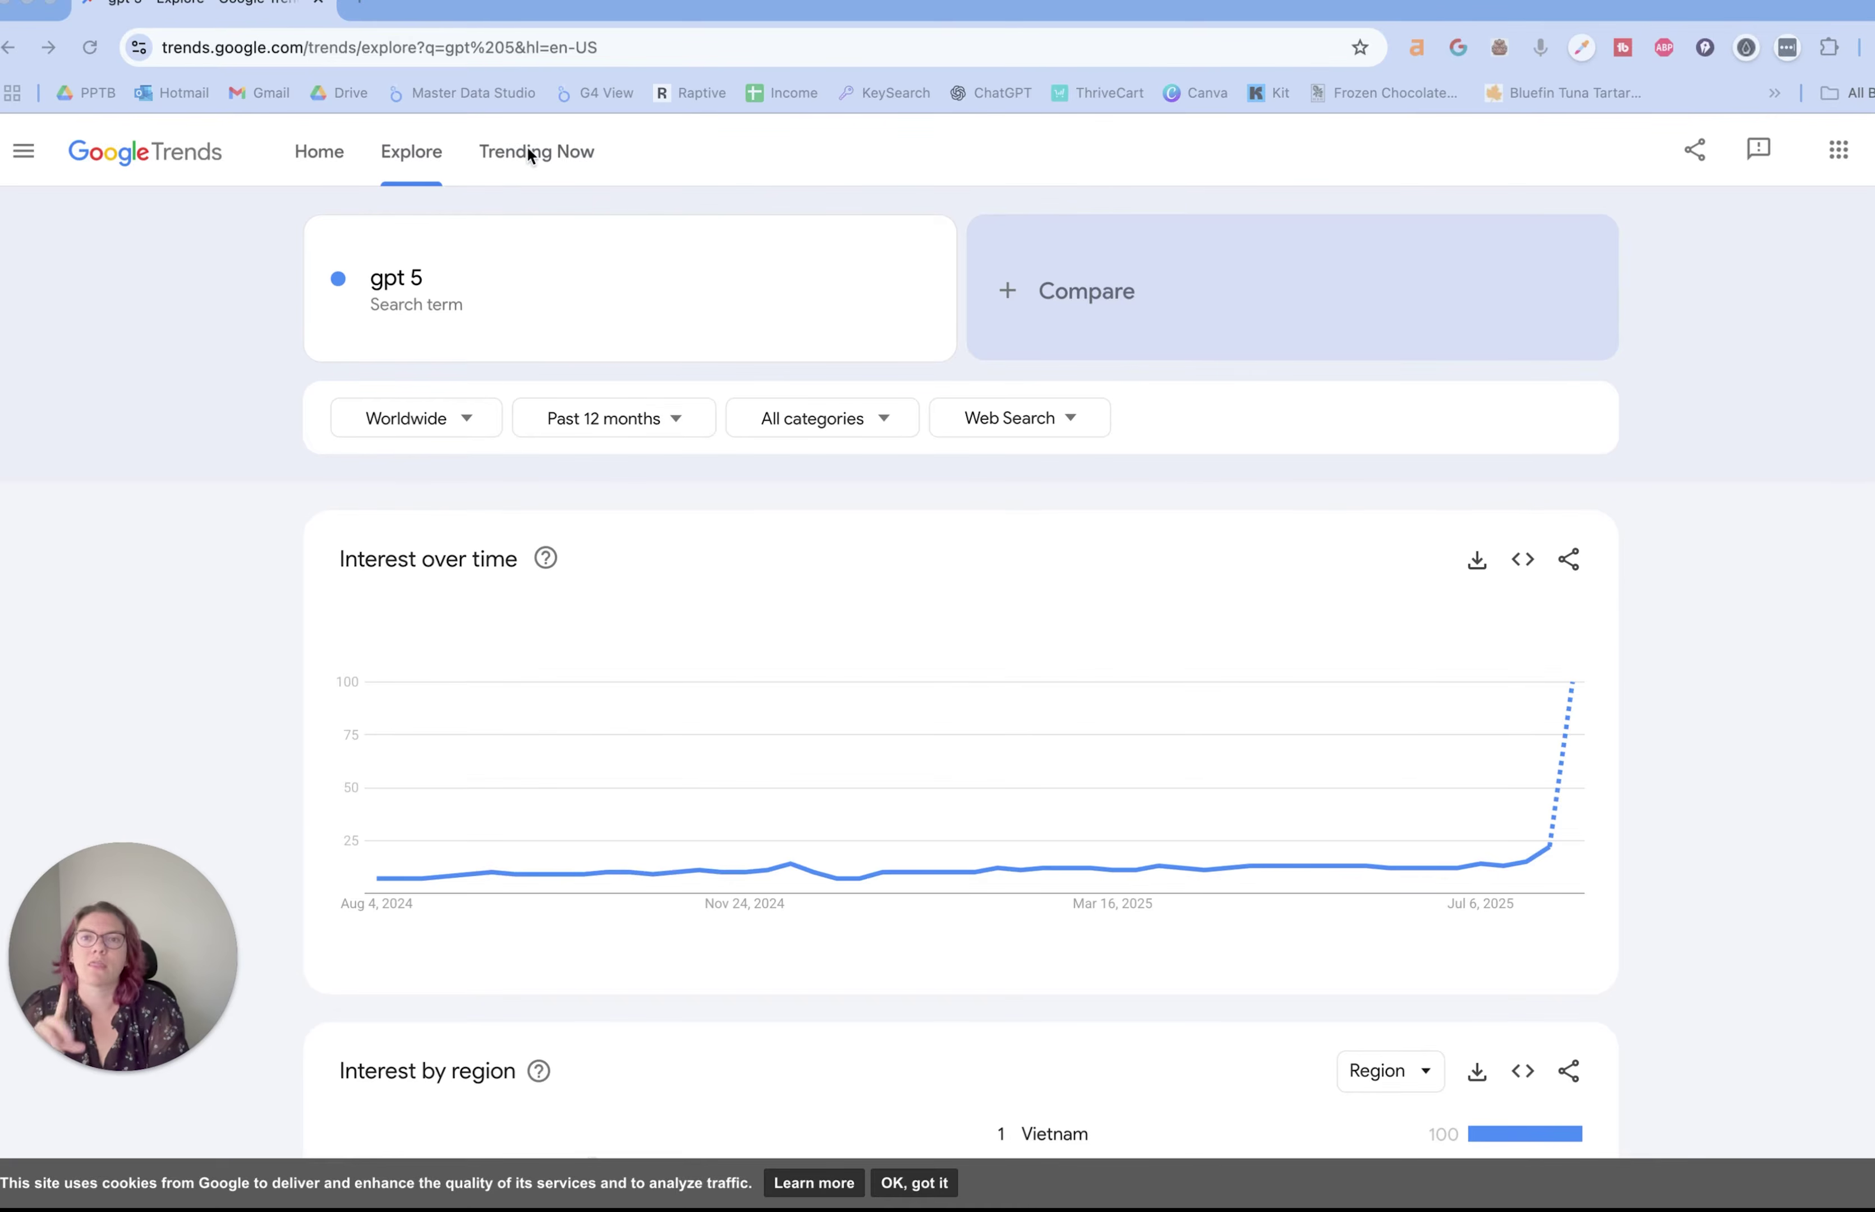
click(841, 417)
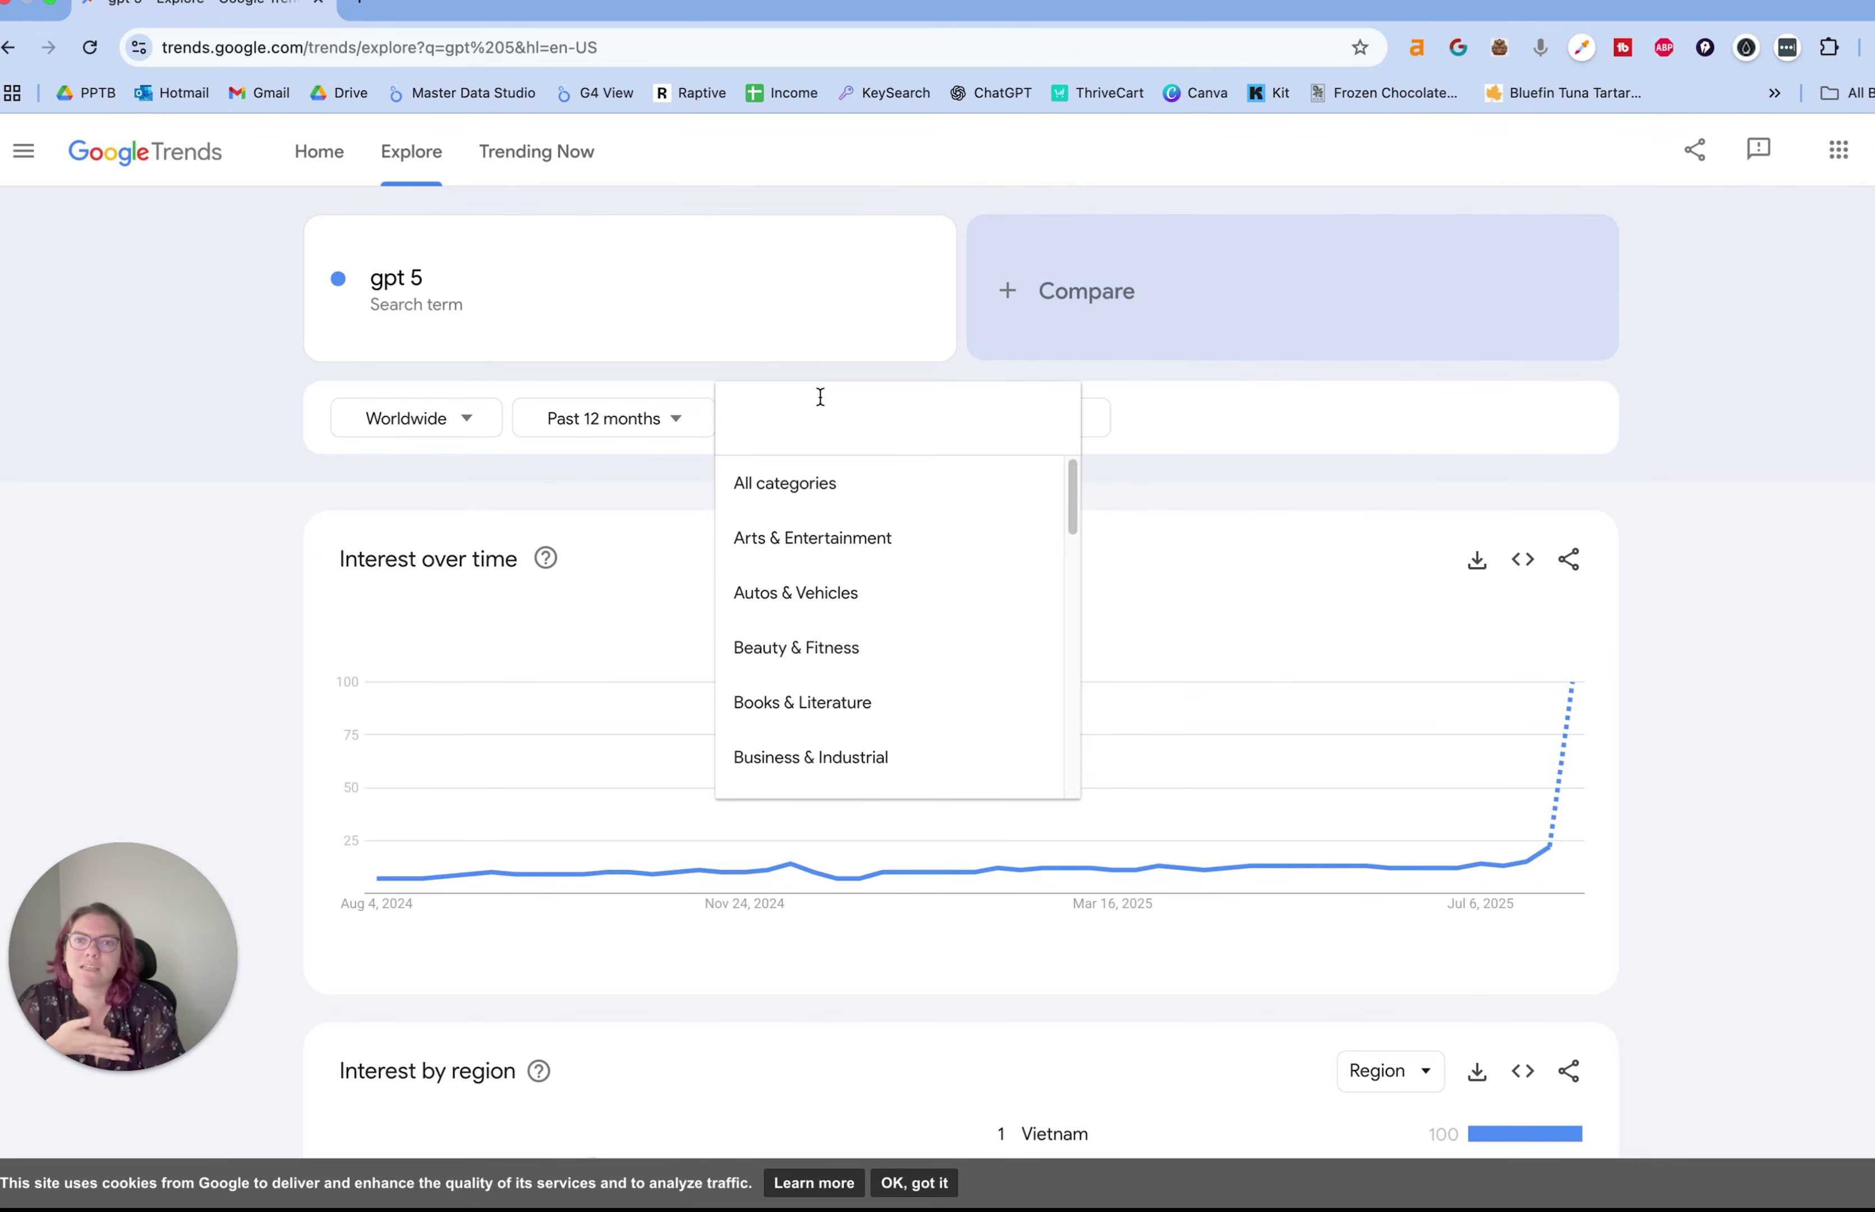
click(585, 302)
text(seo)
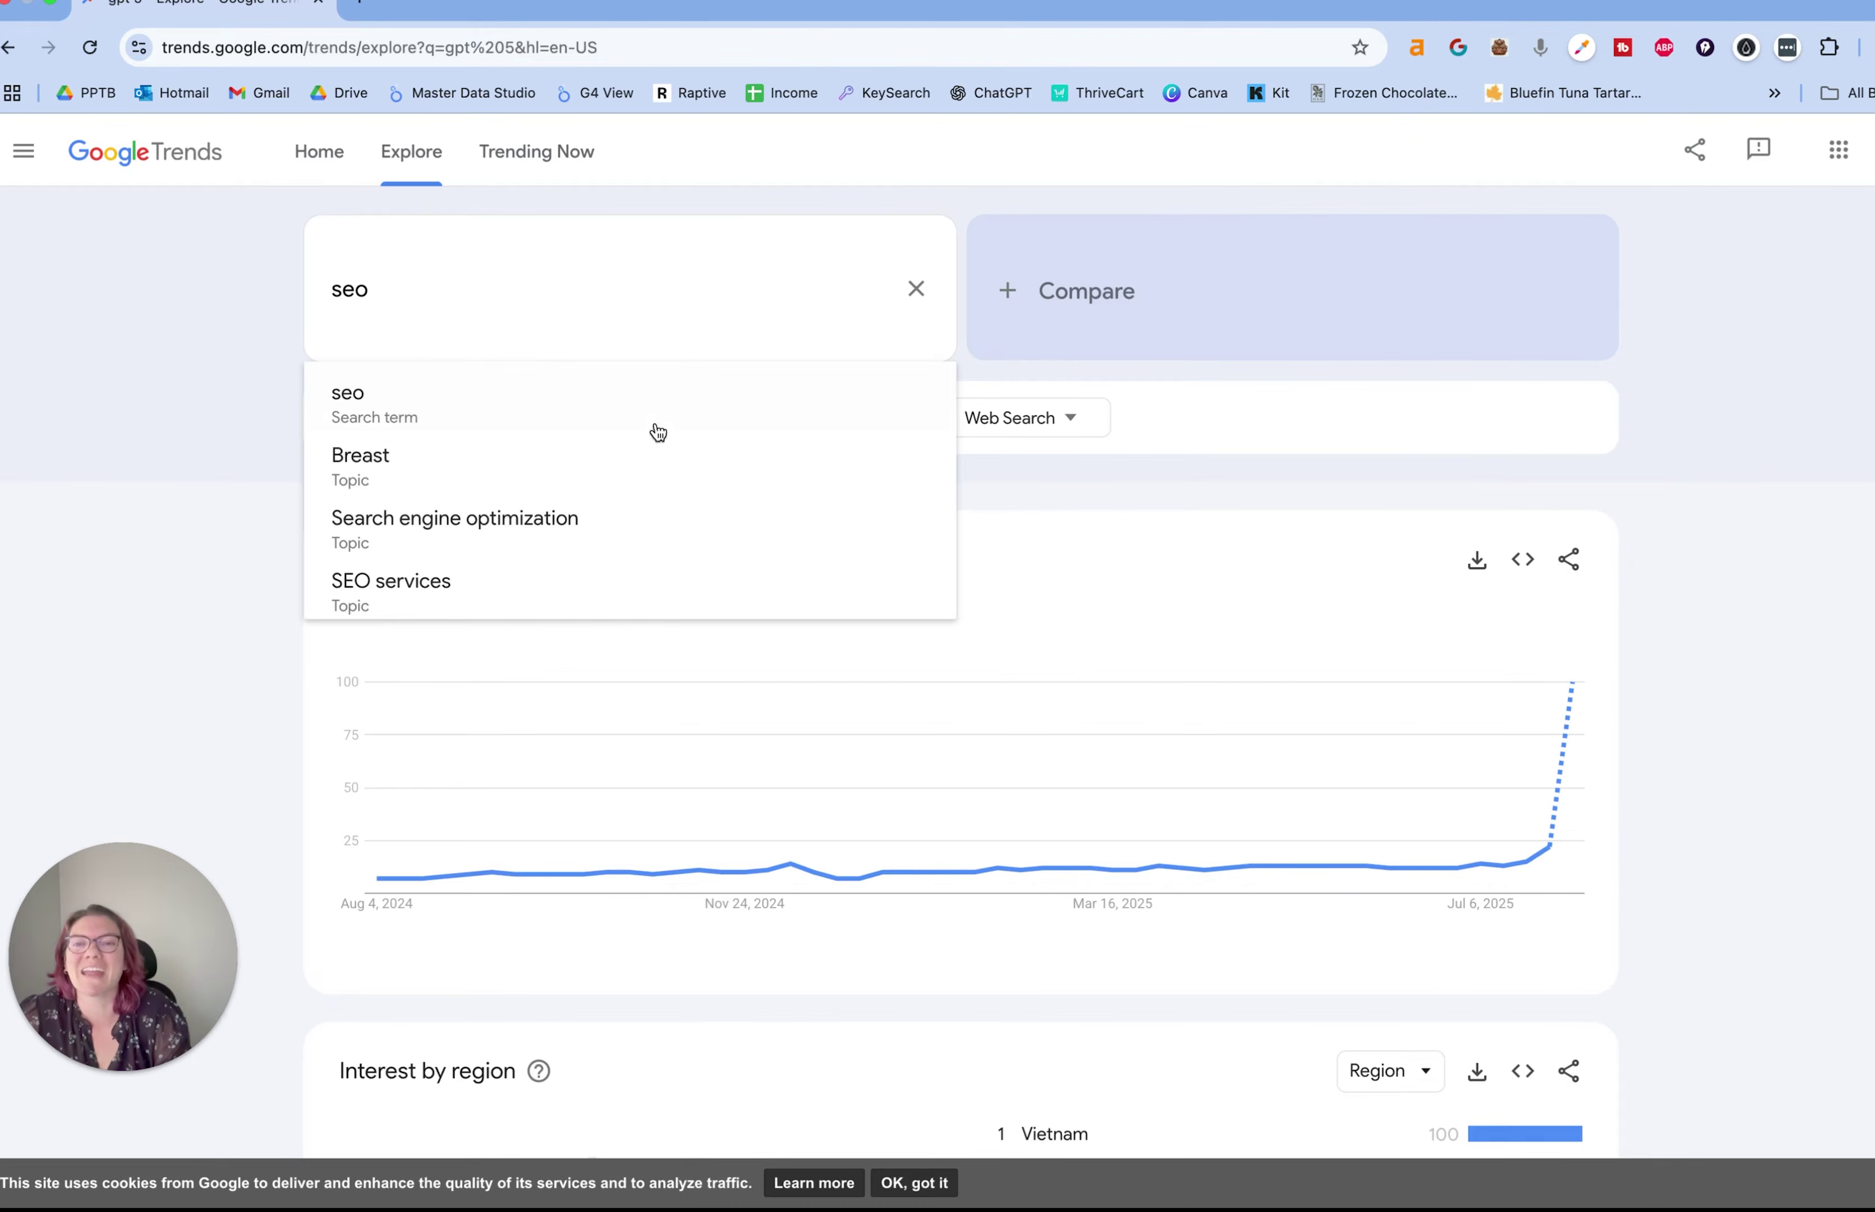
click(426, 266)
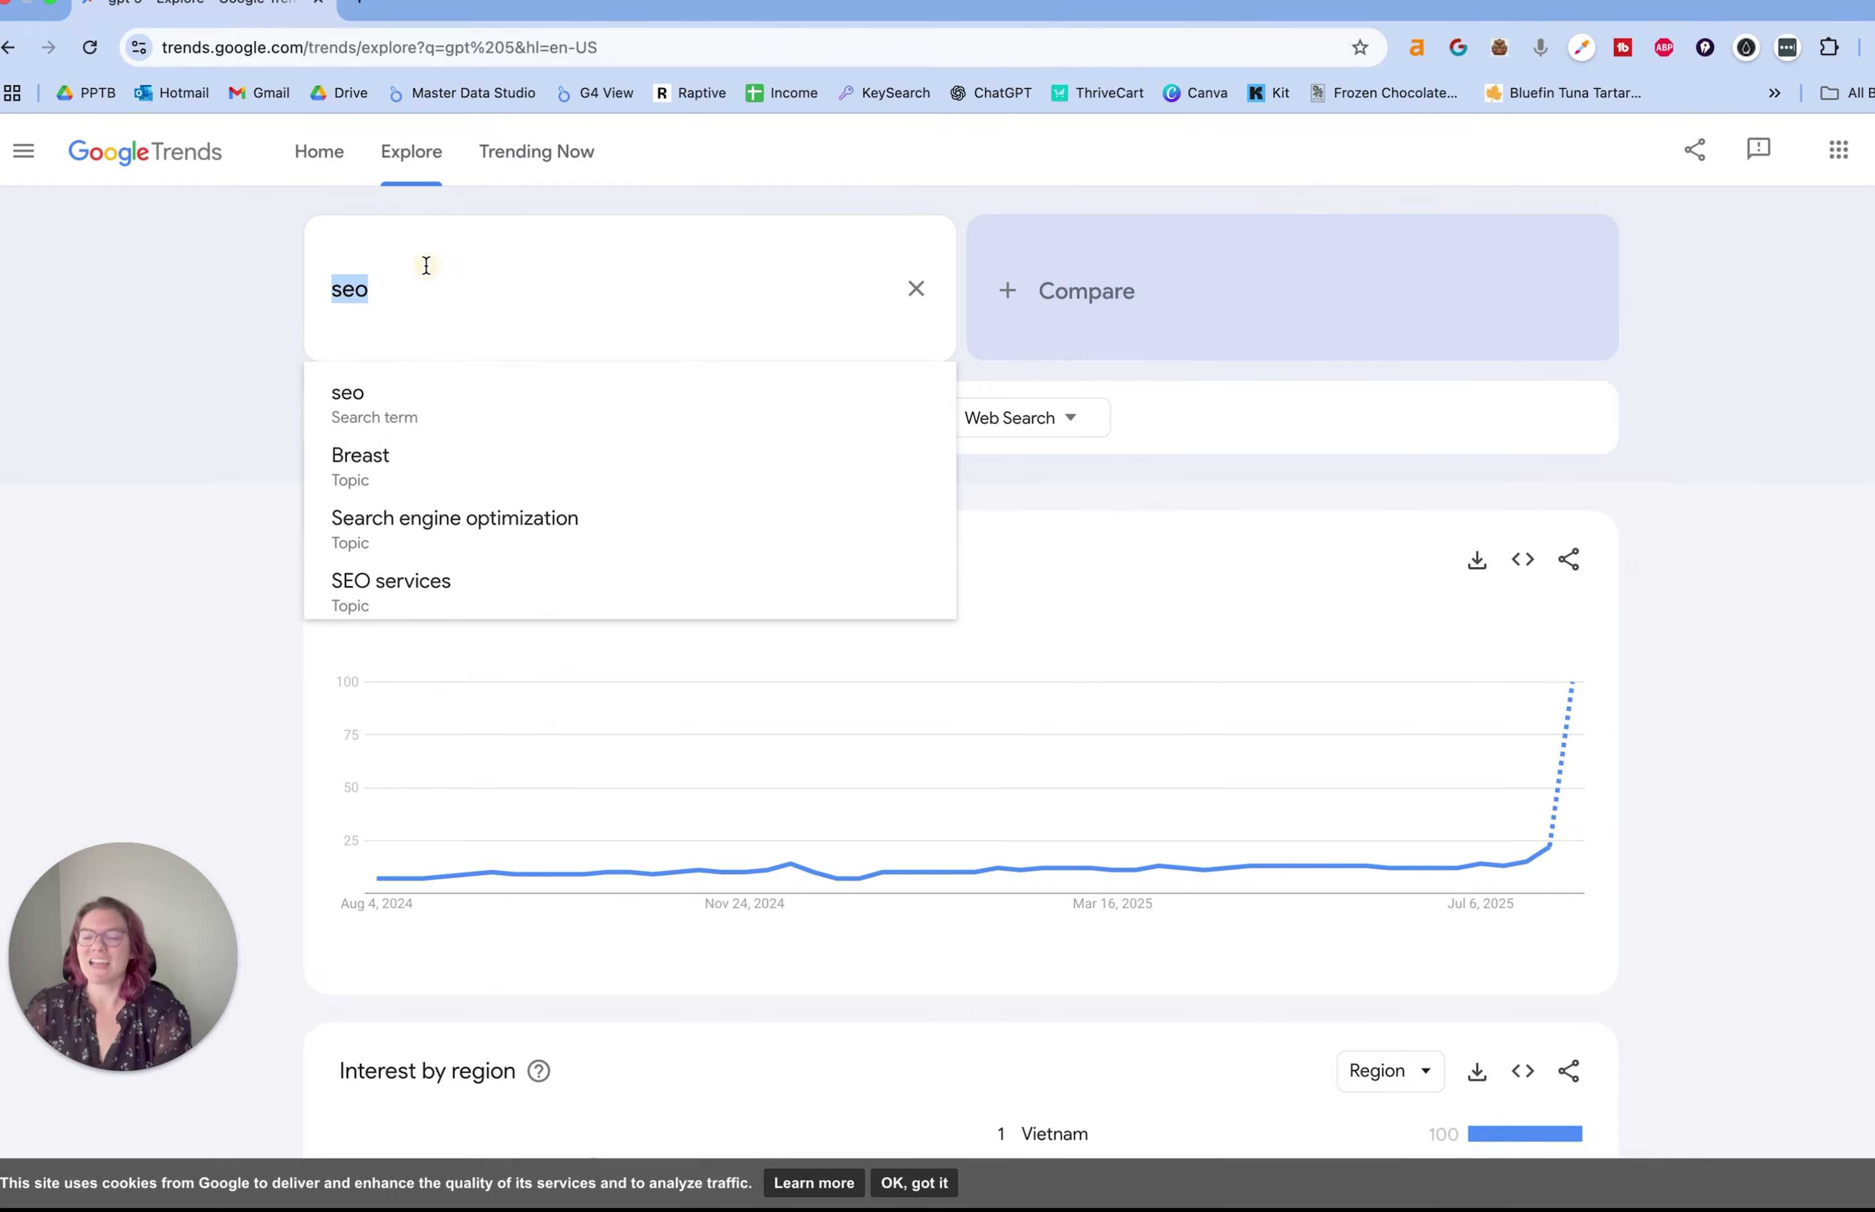
key(BackSpace)
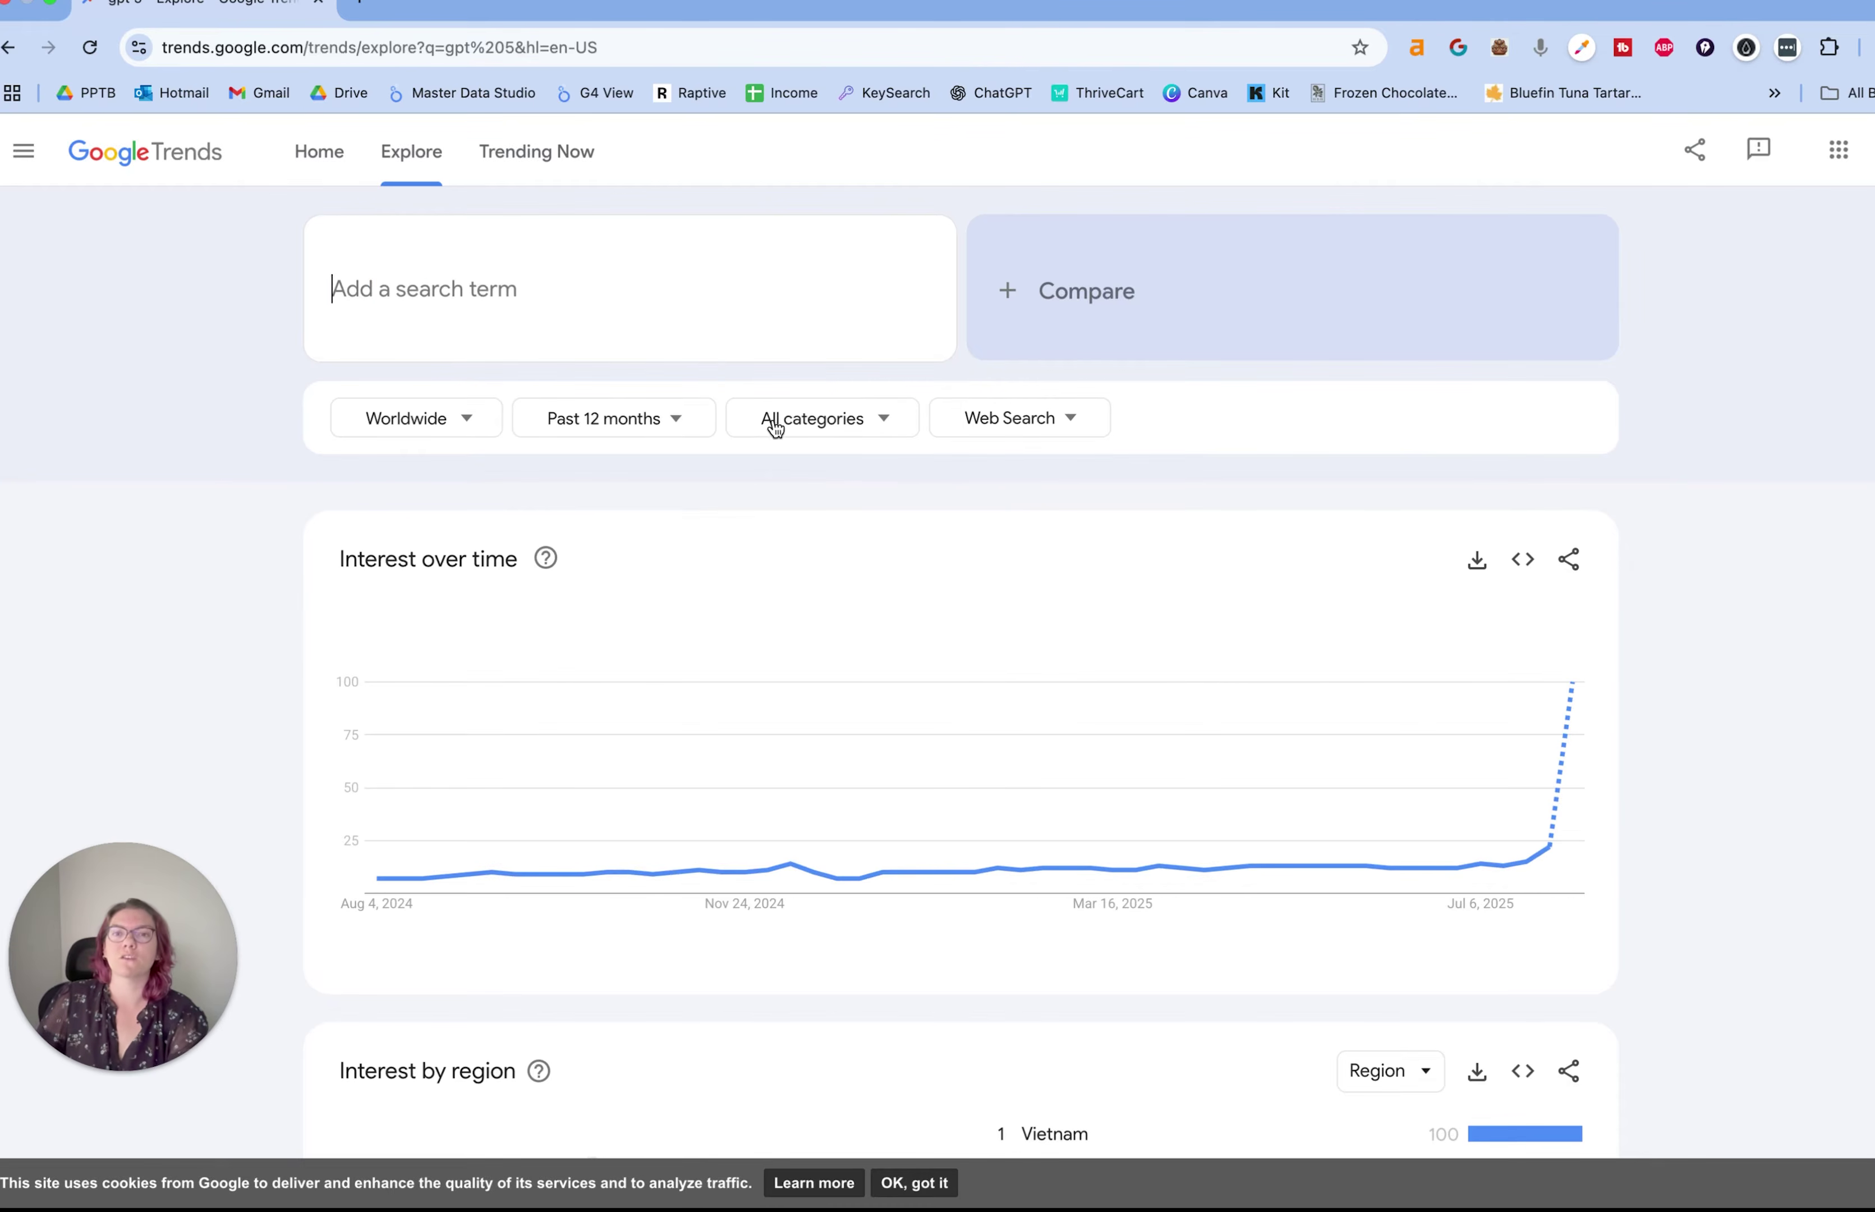
- Look through the category filter's options and the Computers & Electronics subcategories, keeping All categories
click(810, 420)
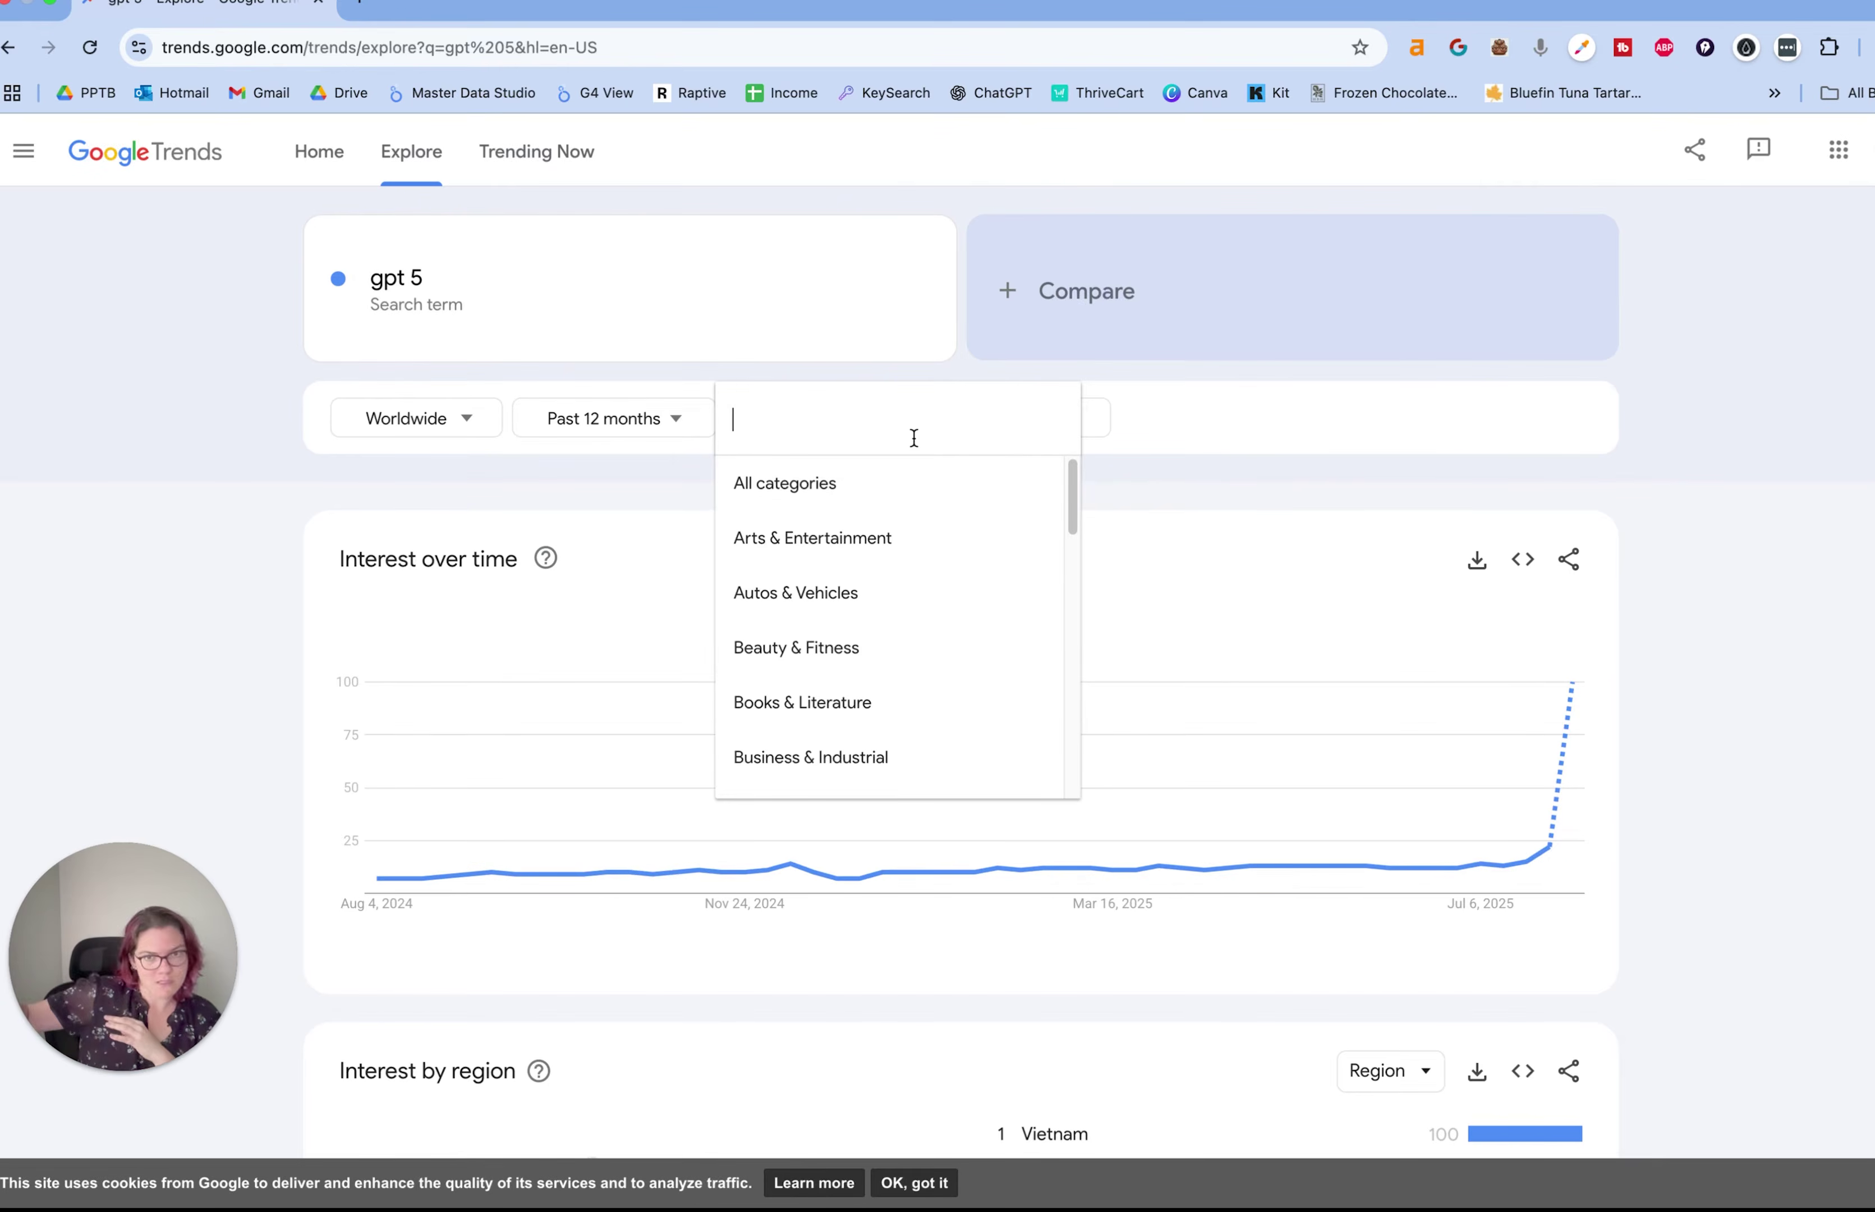
scroll(908, 565, down, 2)
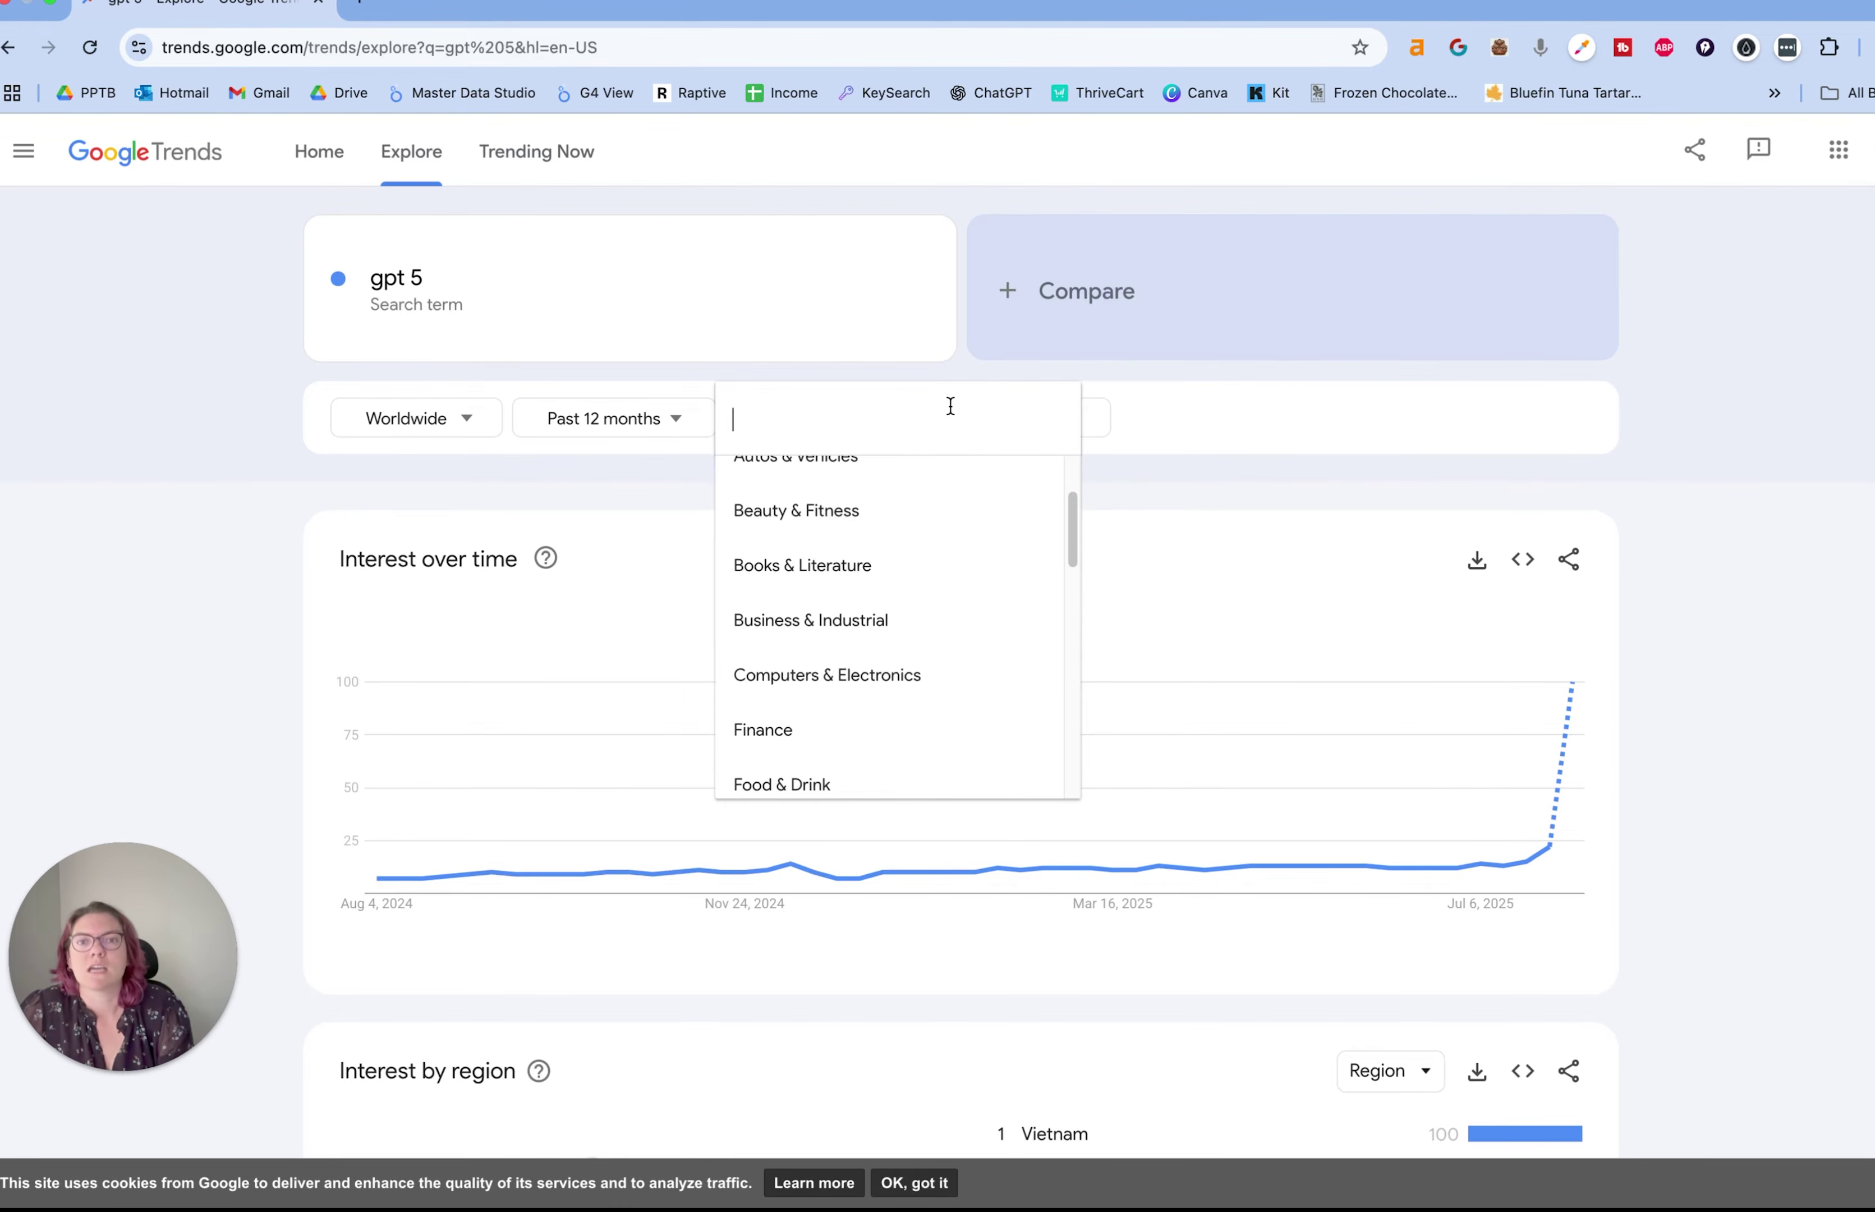
scroll(891, 668, down, 2)
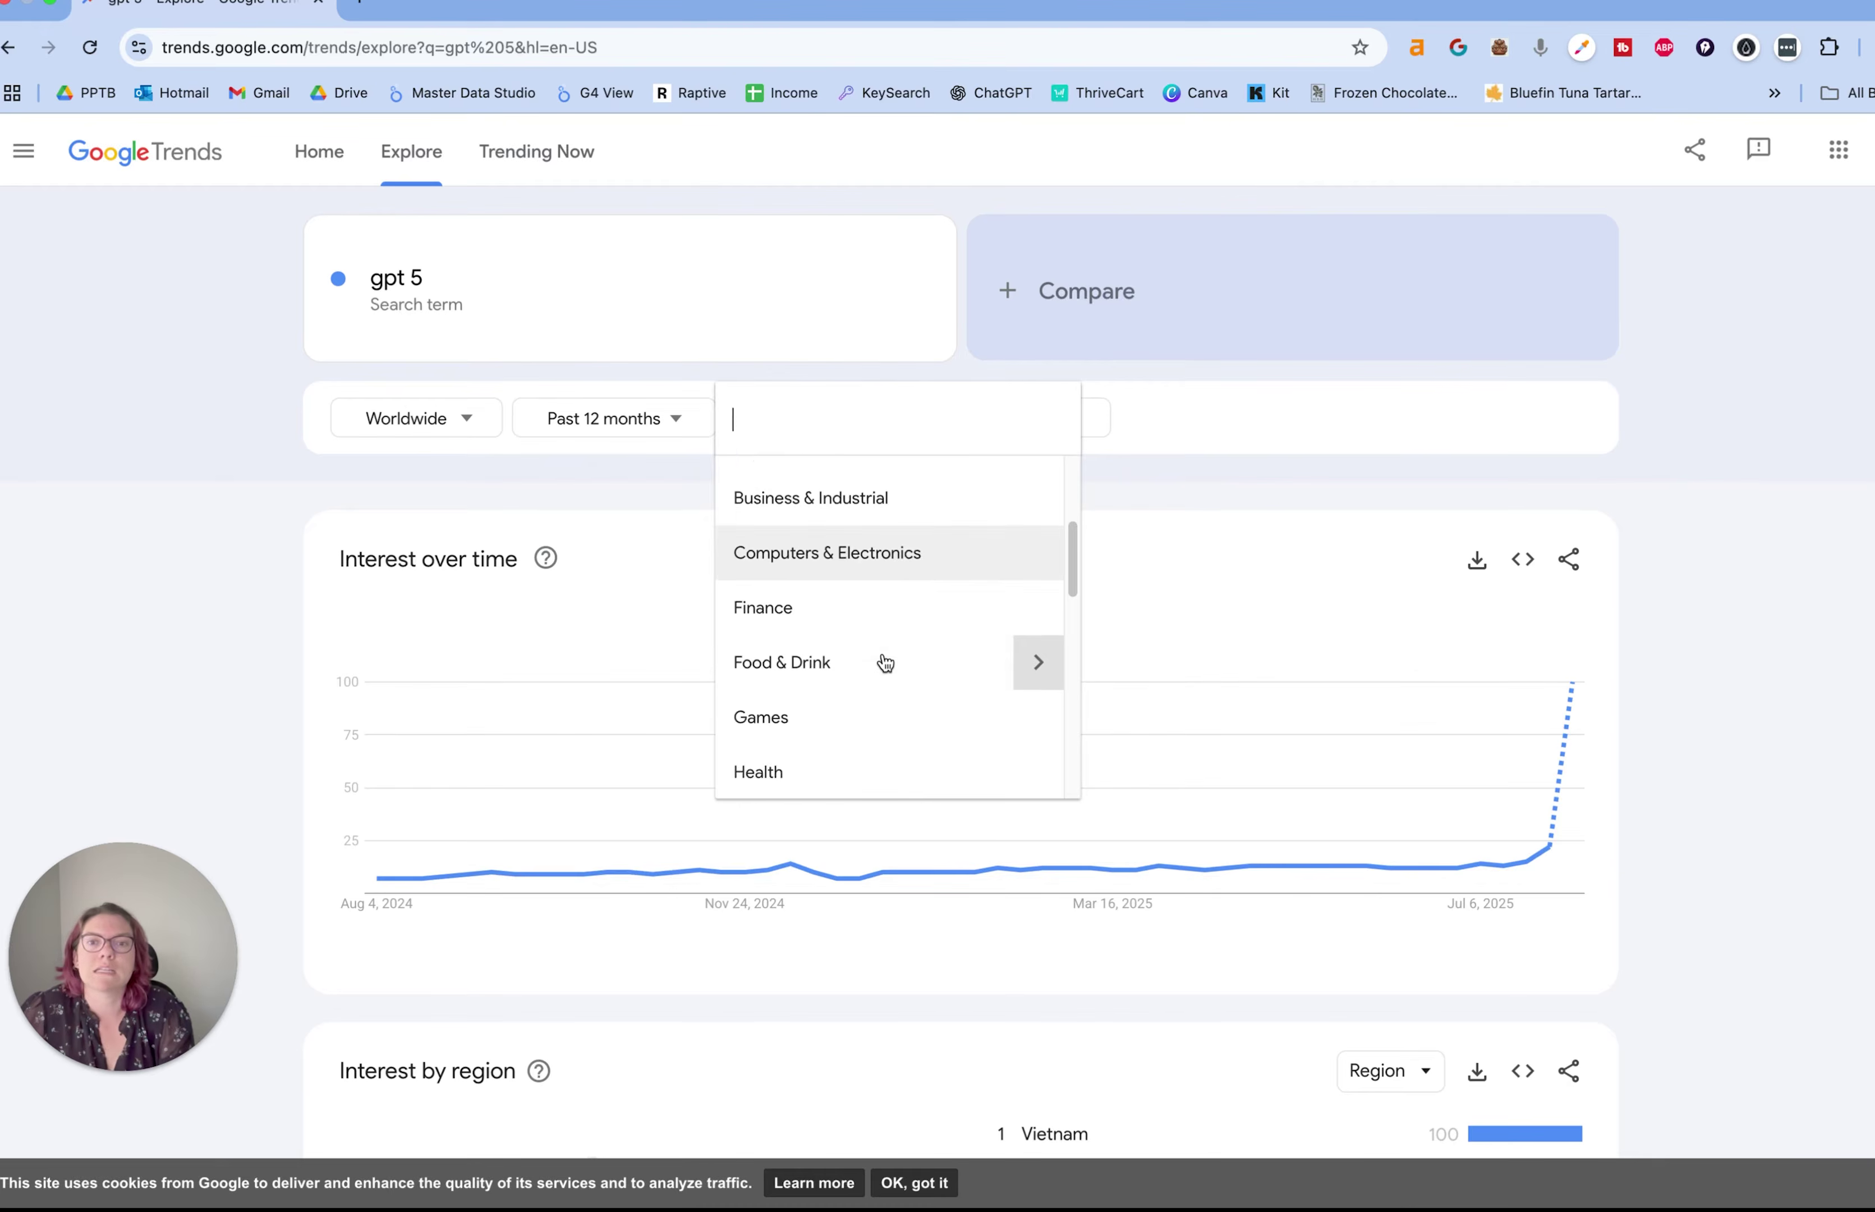
scroll(886, 663, down, 6)
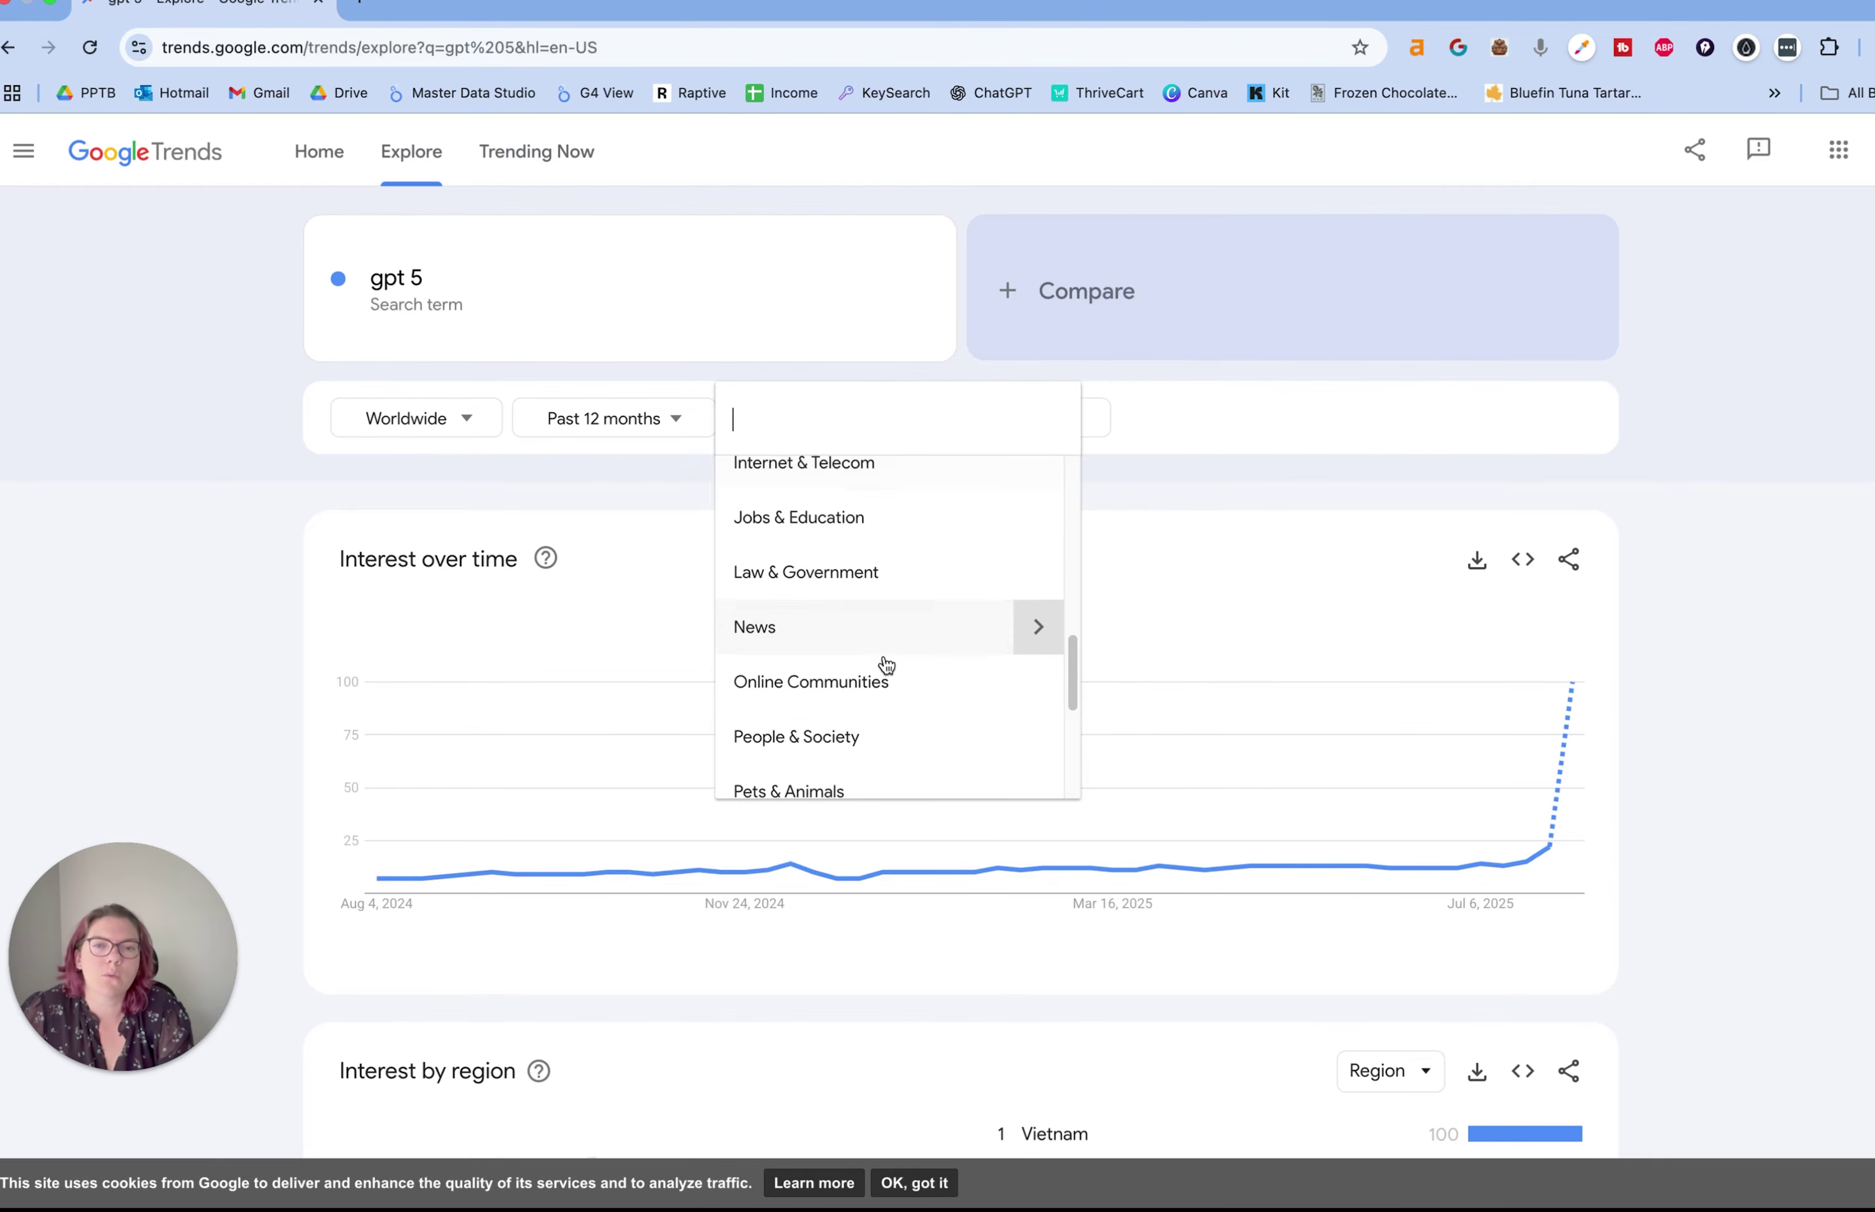
scroll(886, 666, down, 5)
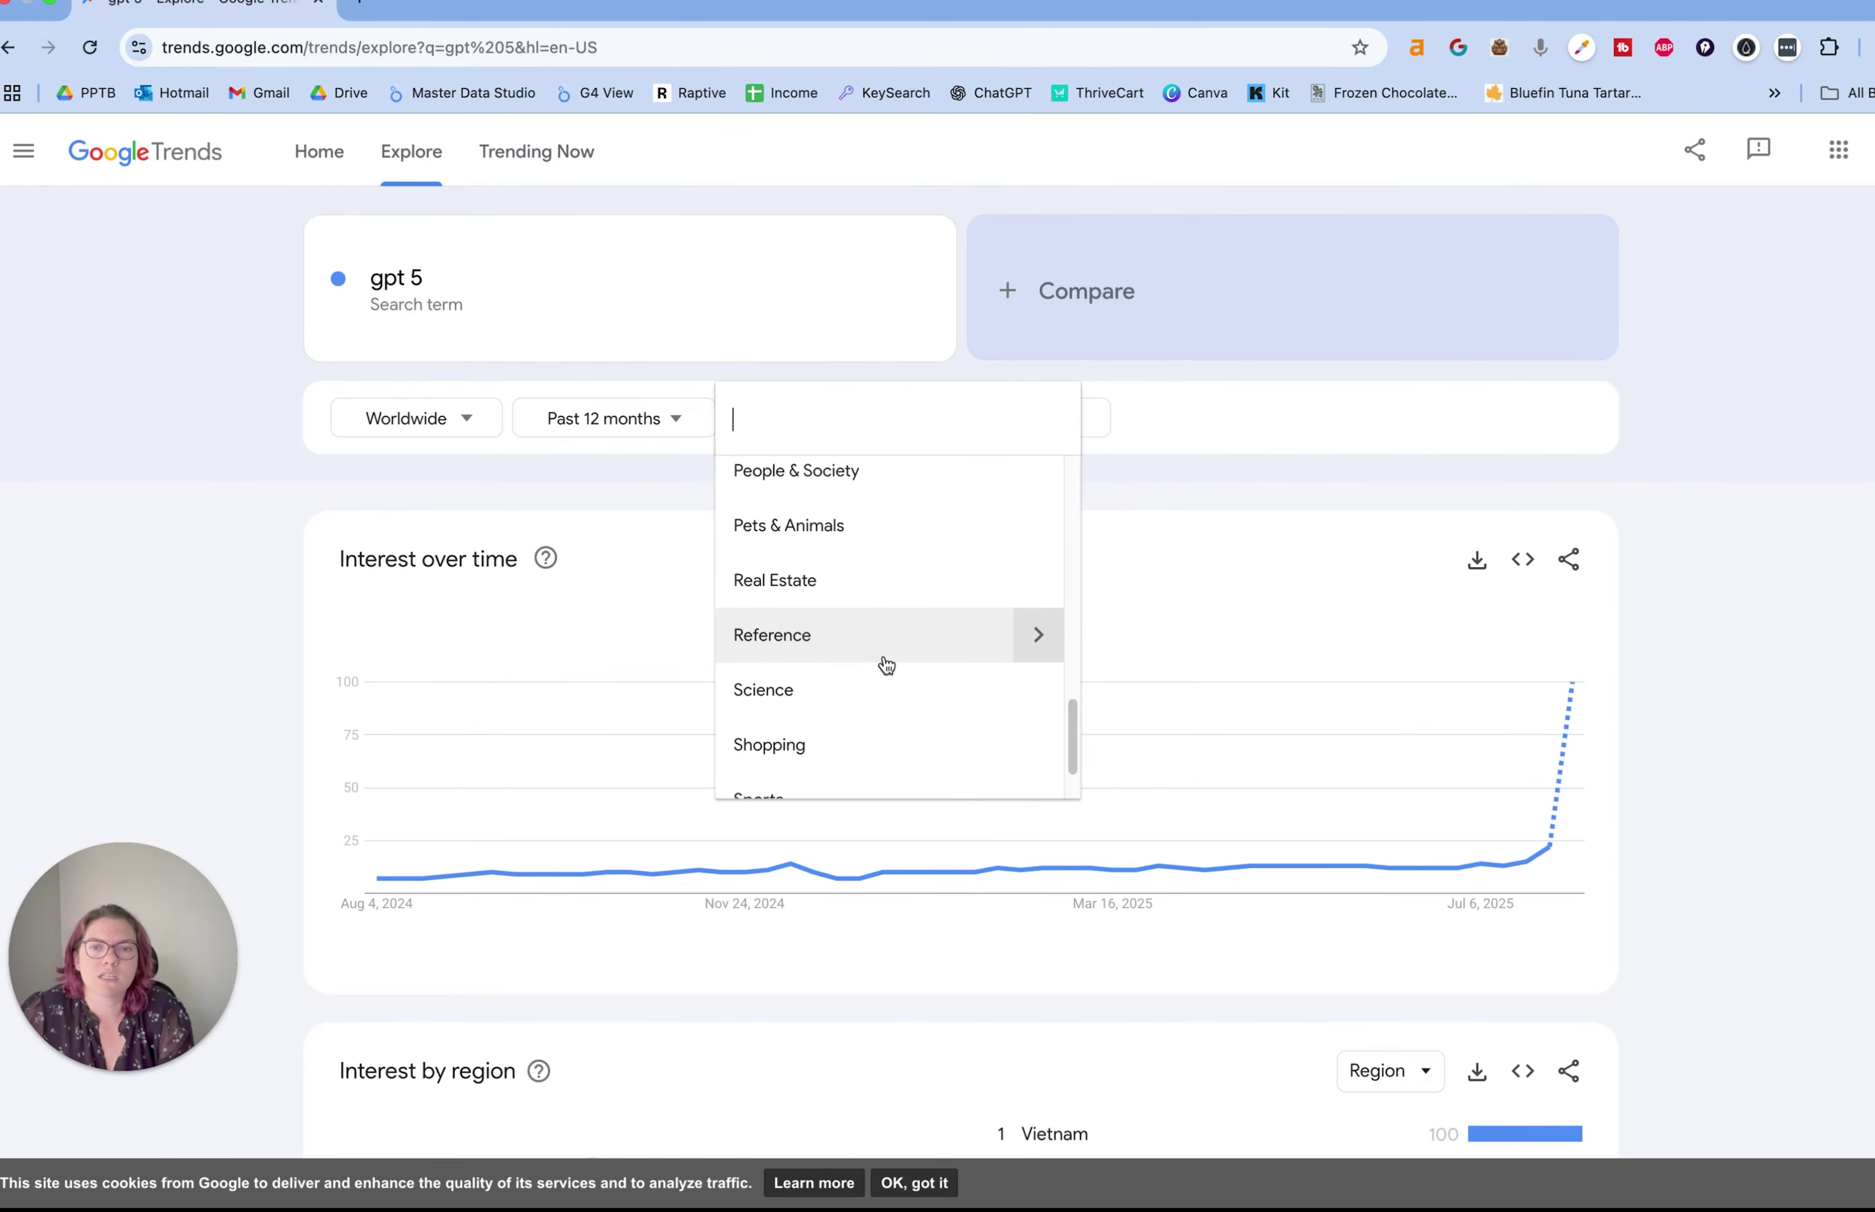
scroll(886, 666, down, 2)
scroll(885, 667, up, 20)
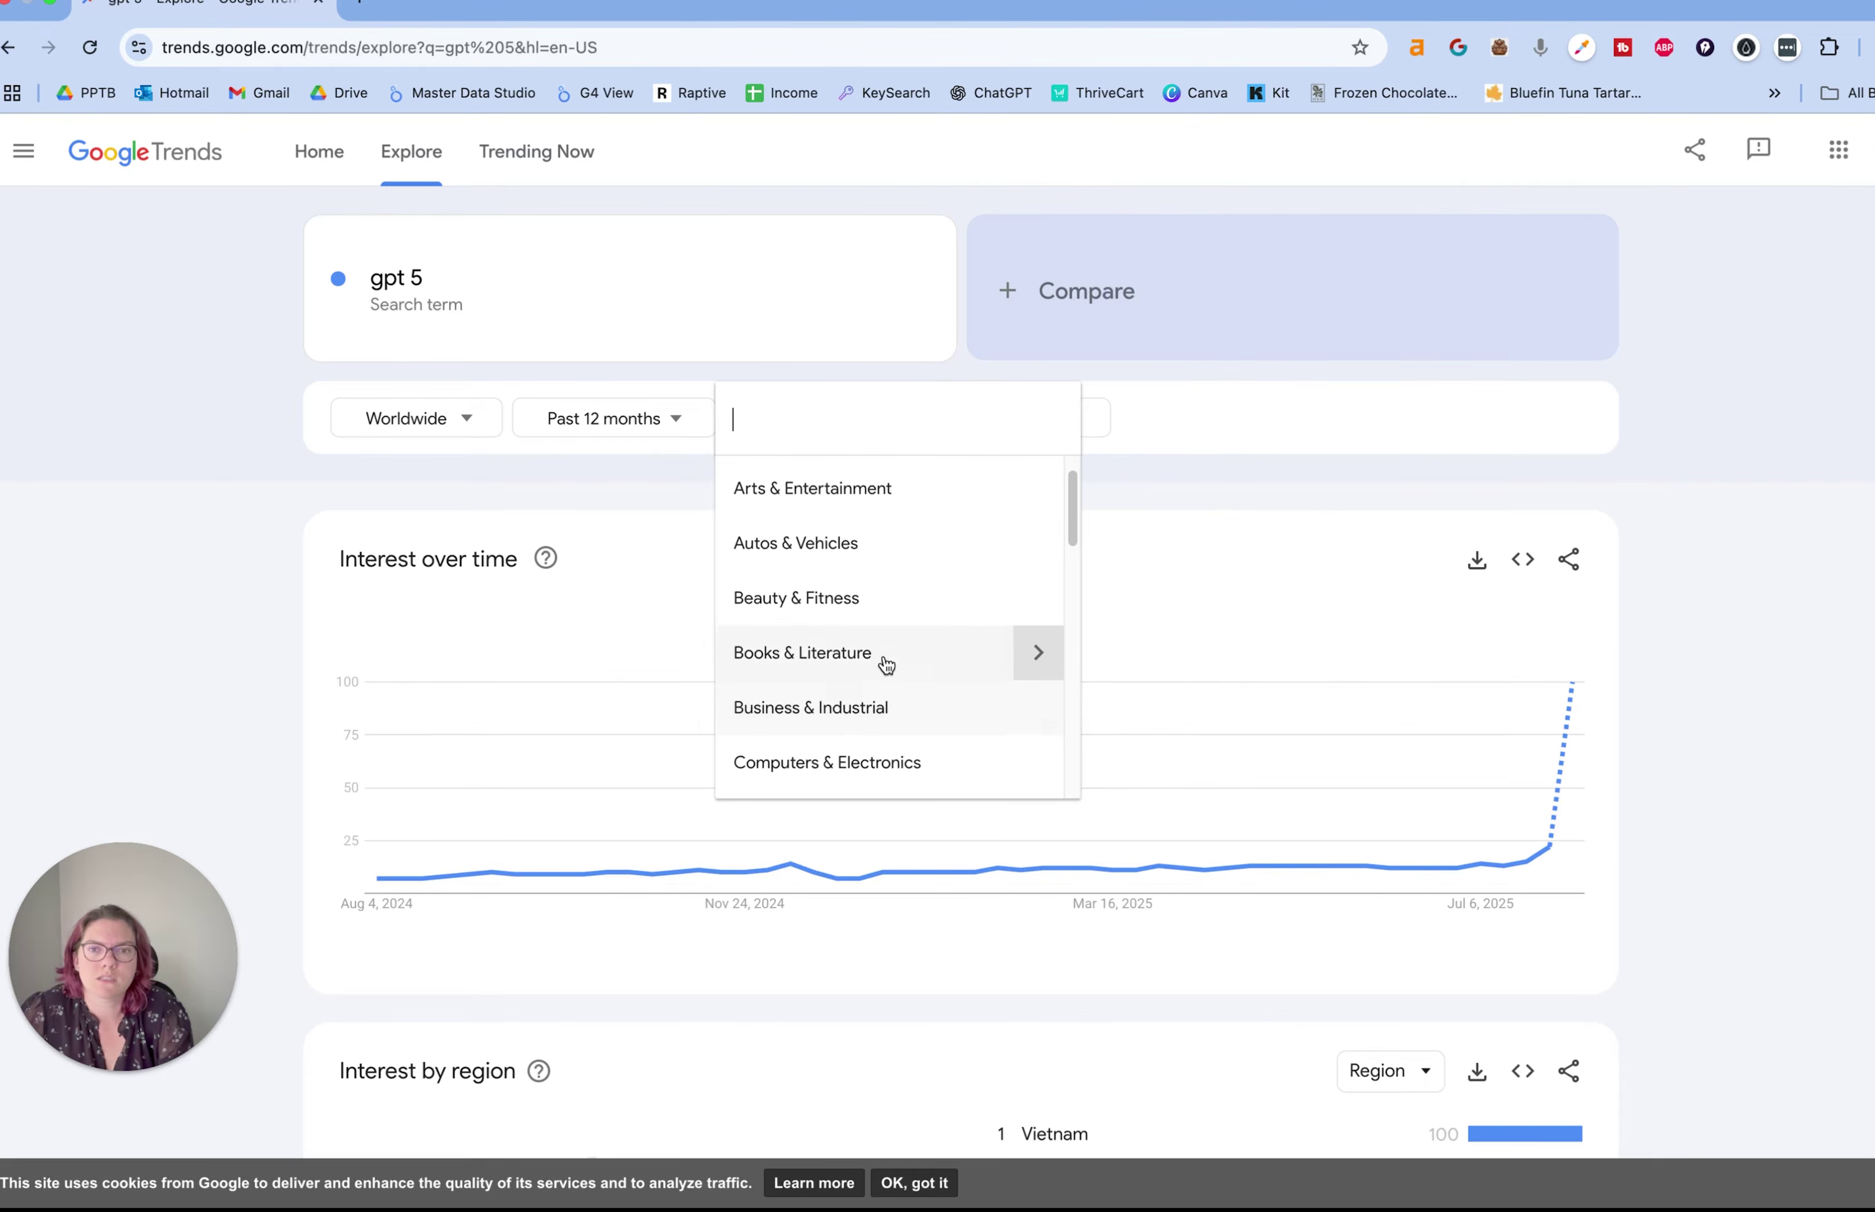
scroll(898, 662, up, 2)
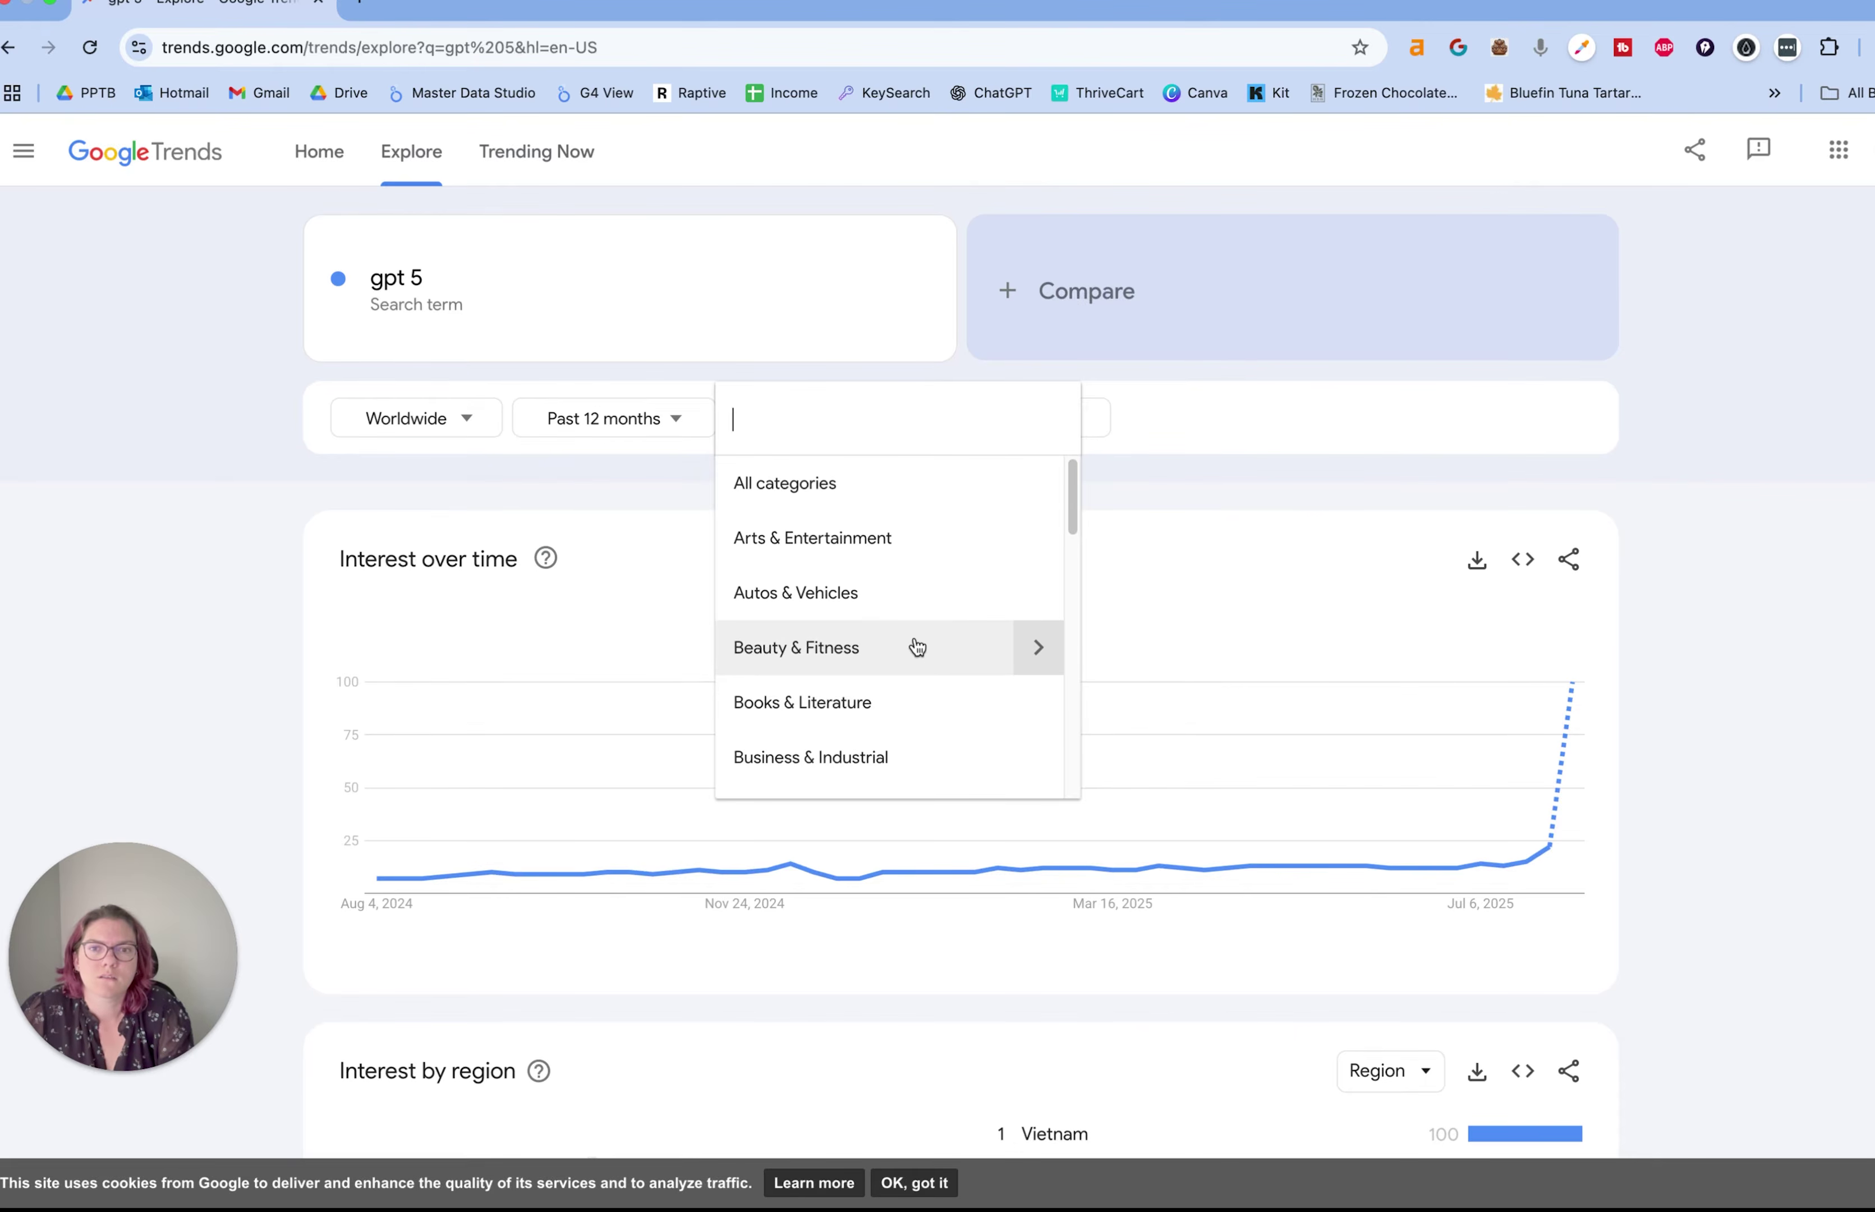
scroll(979, 666, down, 2)
click(1041, 733)
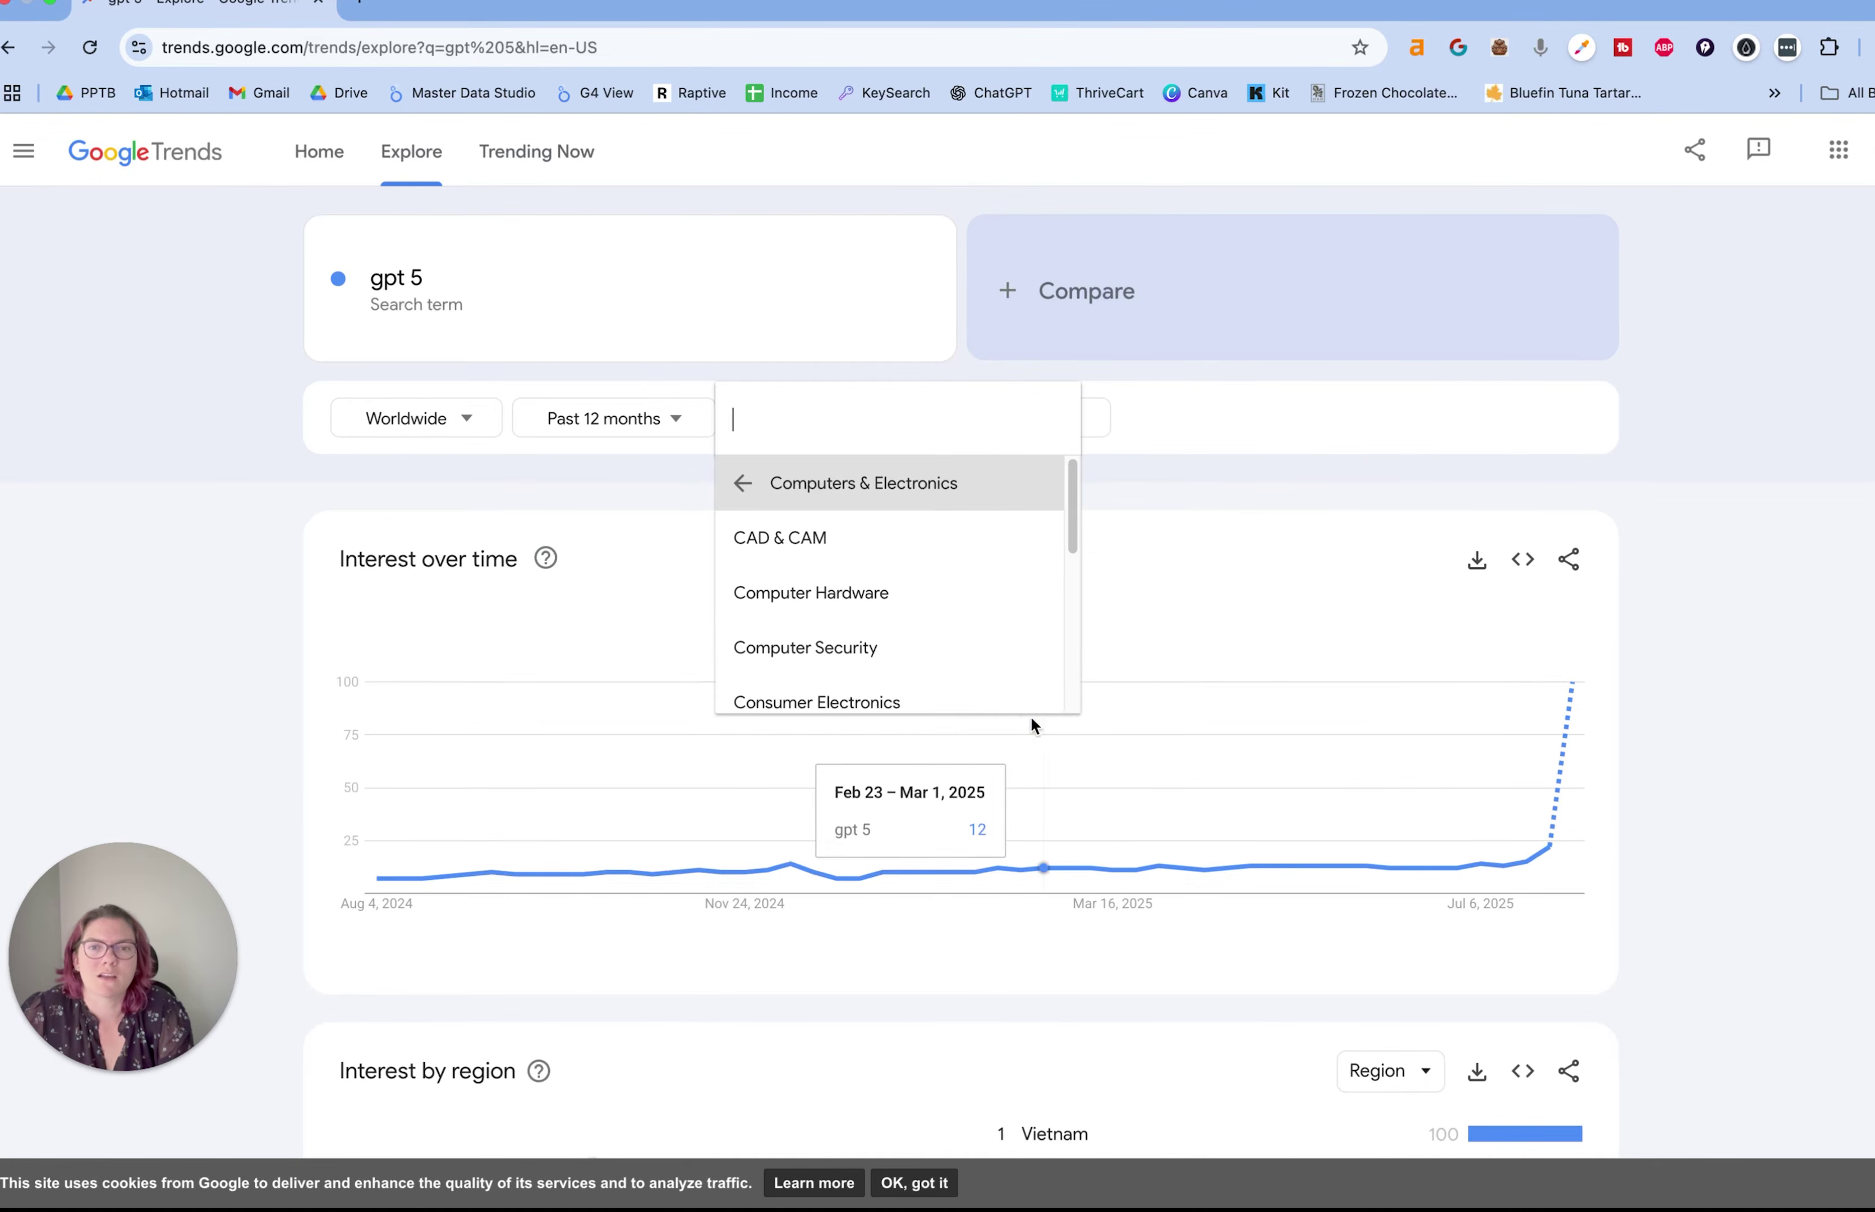
click(1307, 465)
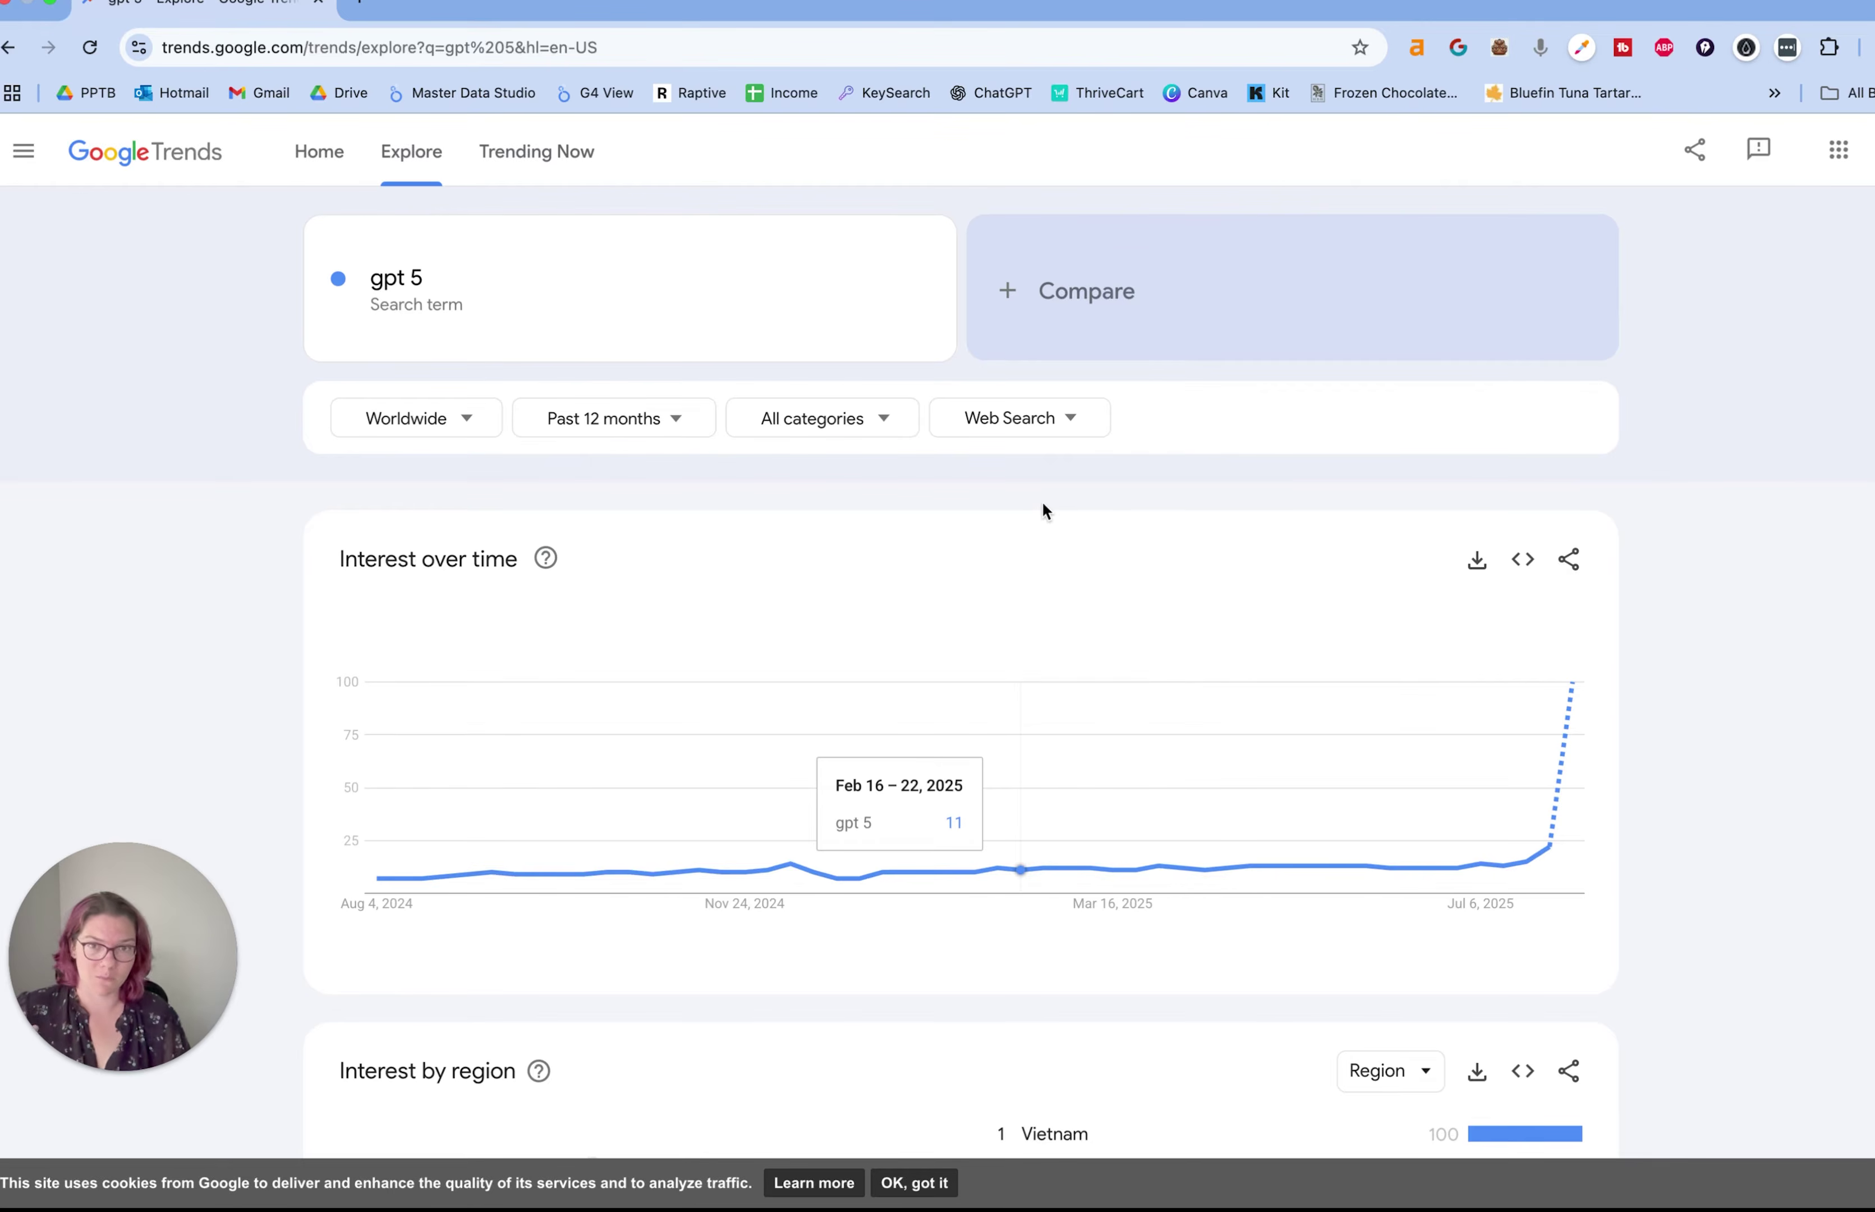
- View the available search types, including YouTube Search, and keep Web Search
click(1037, 421)
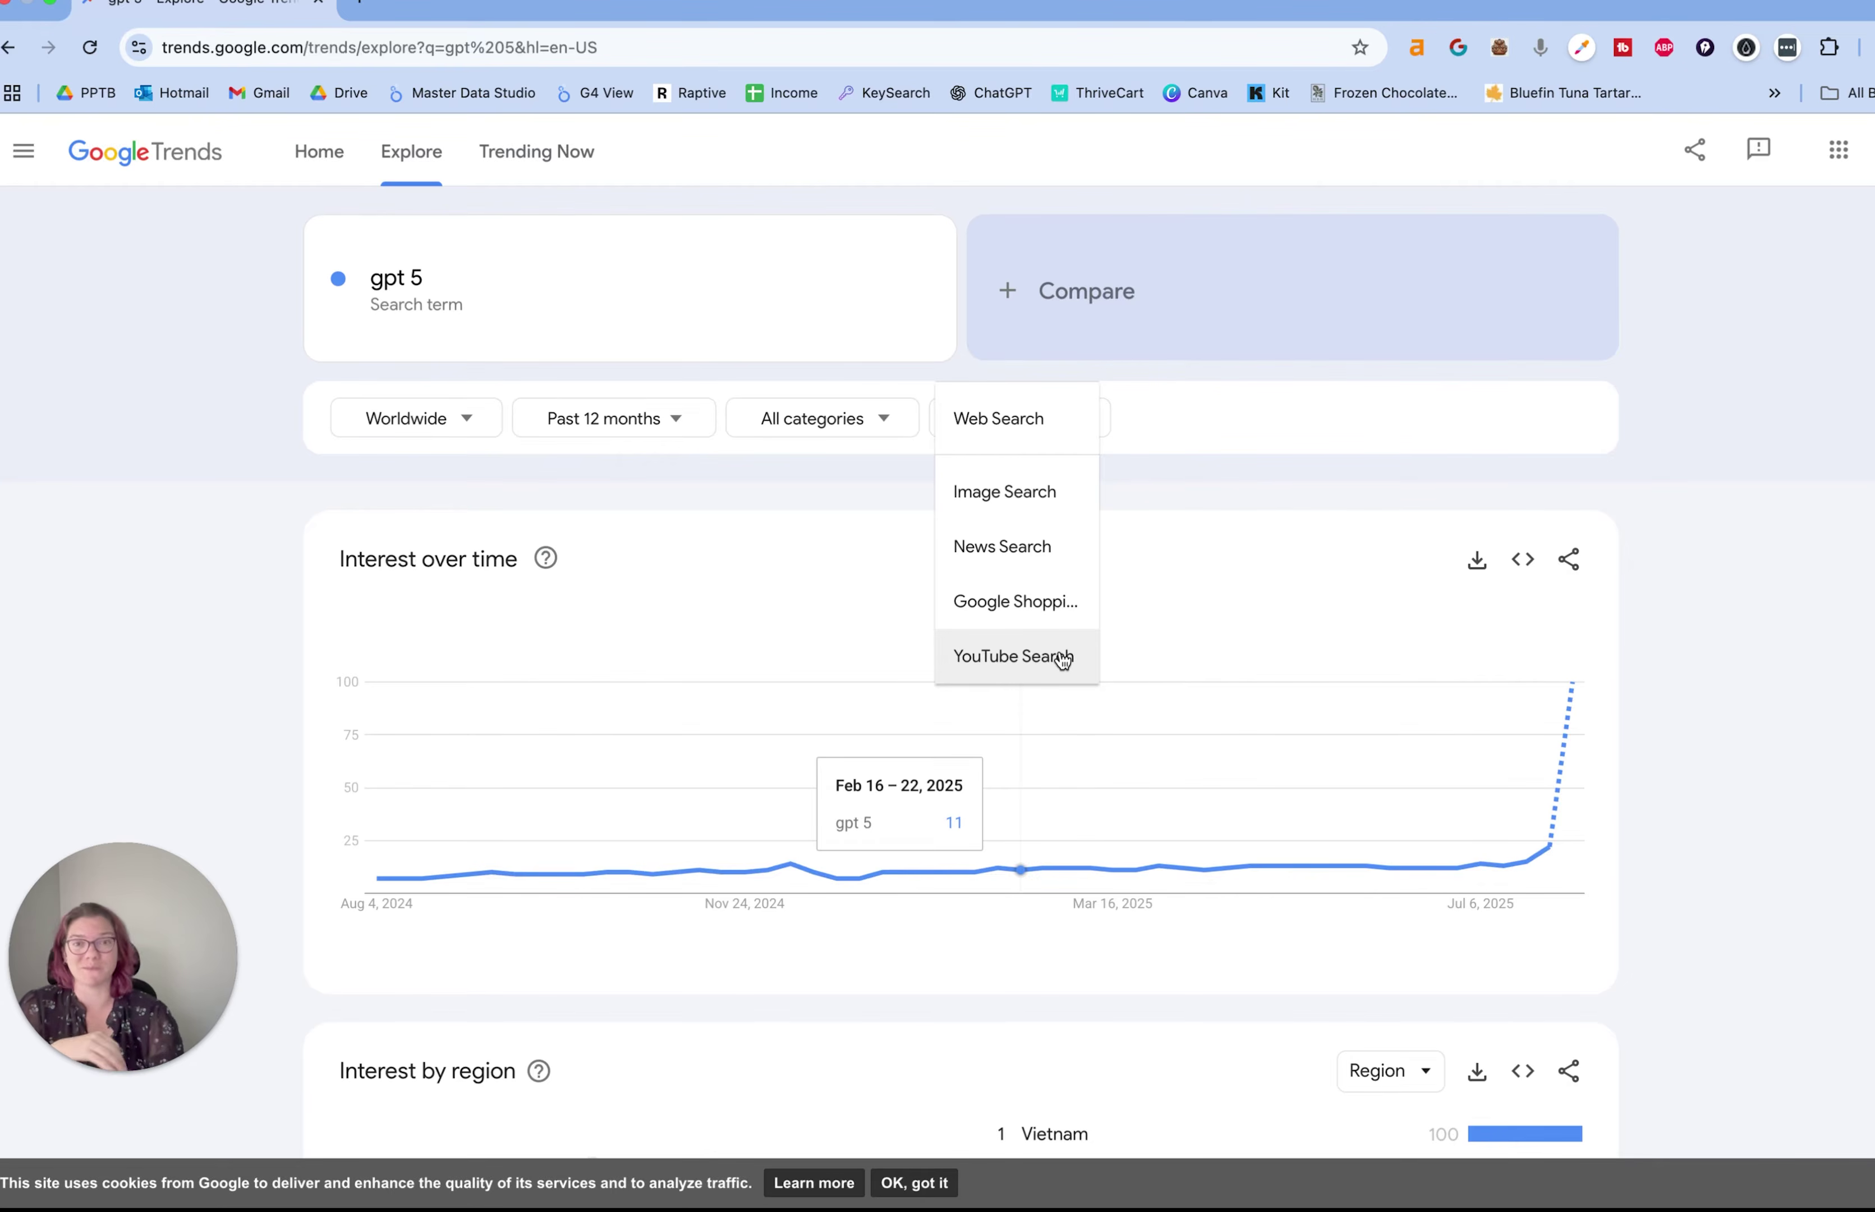
click(1346, 376)
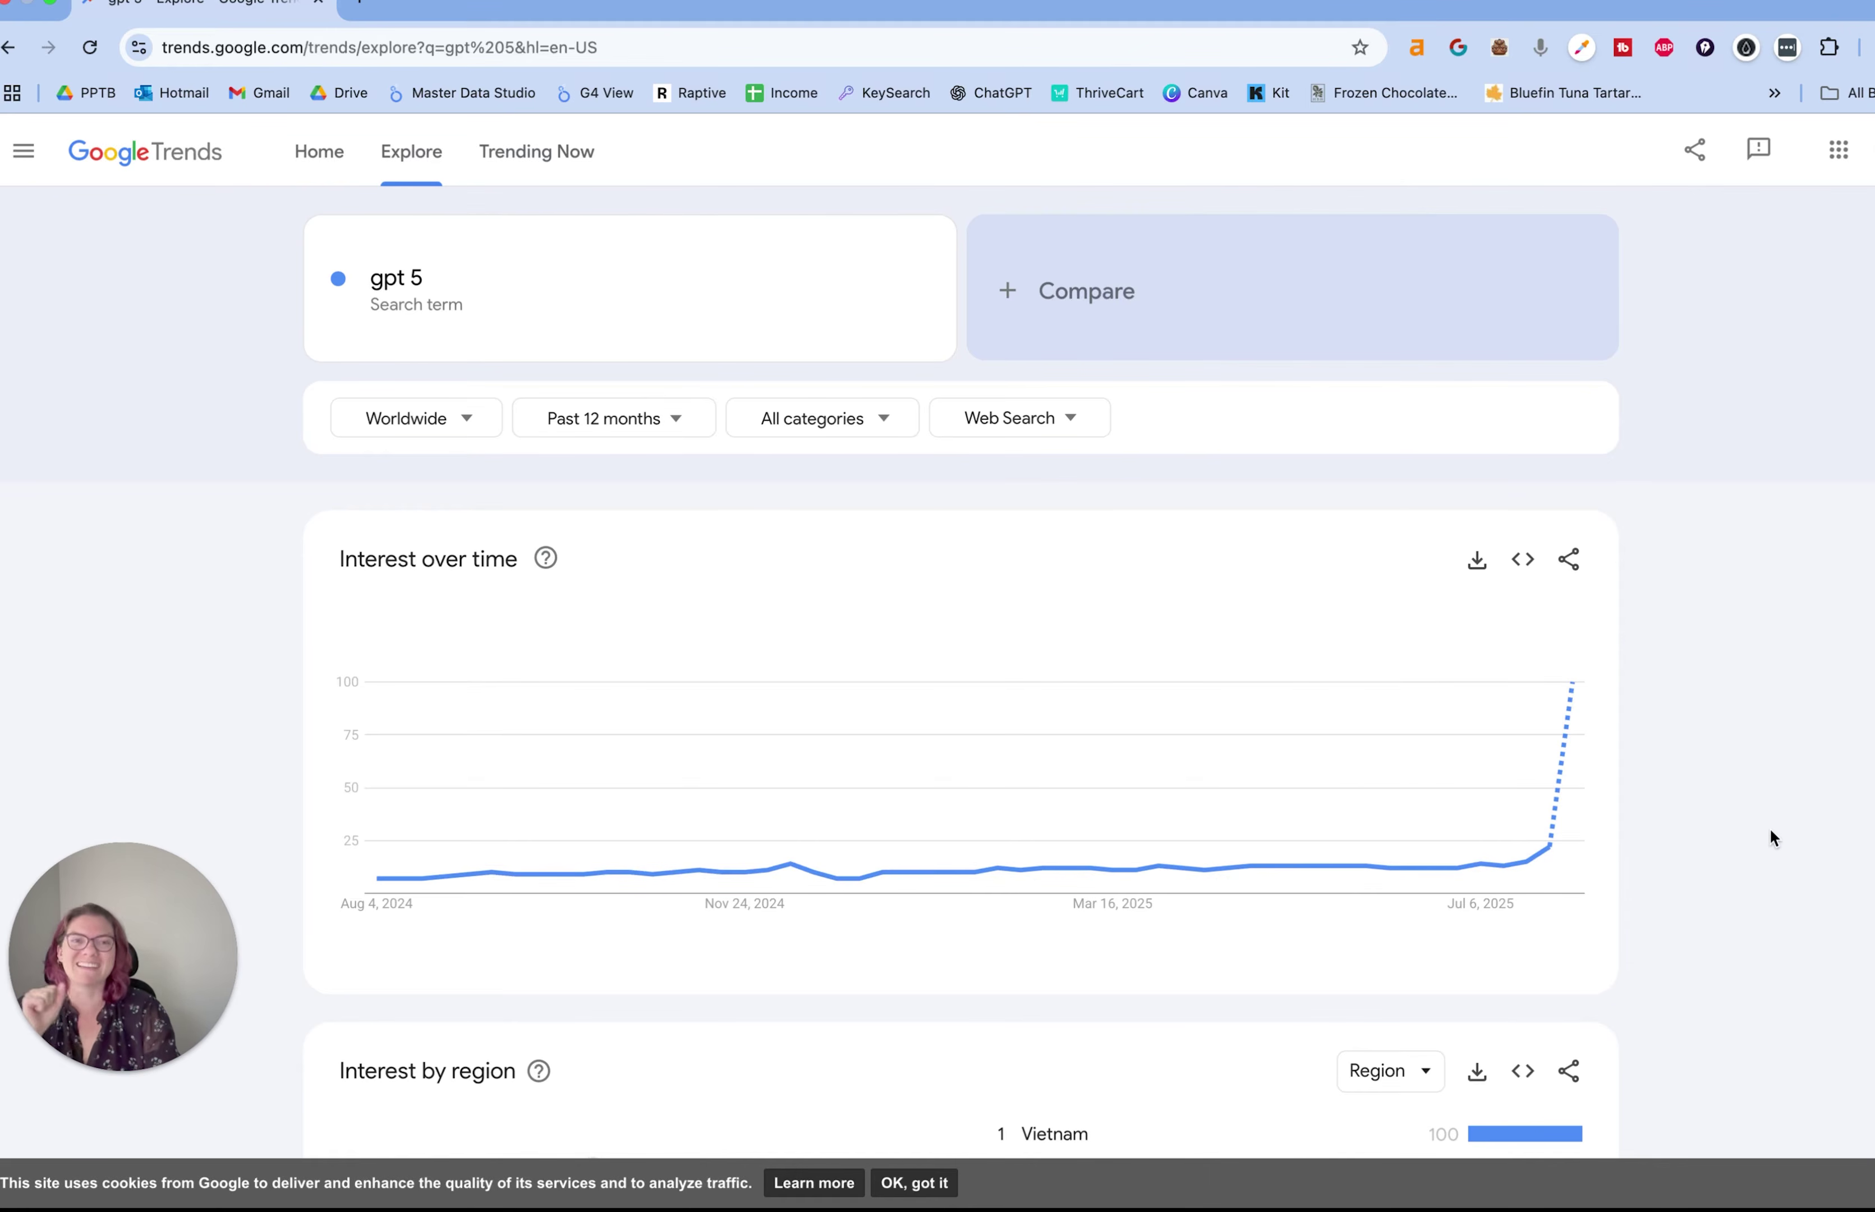
- Replace the search term gpt 5 with "christmas recipe" and load its trend
click(442, 280)
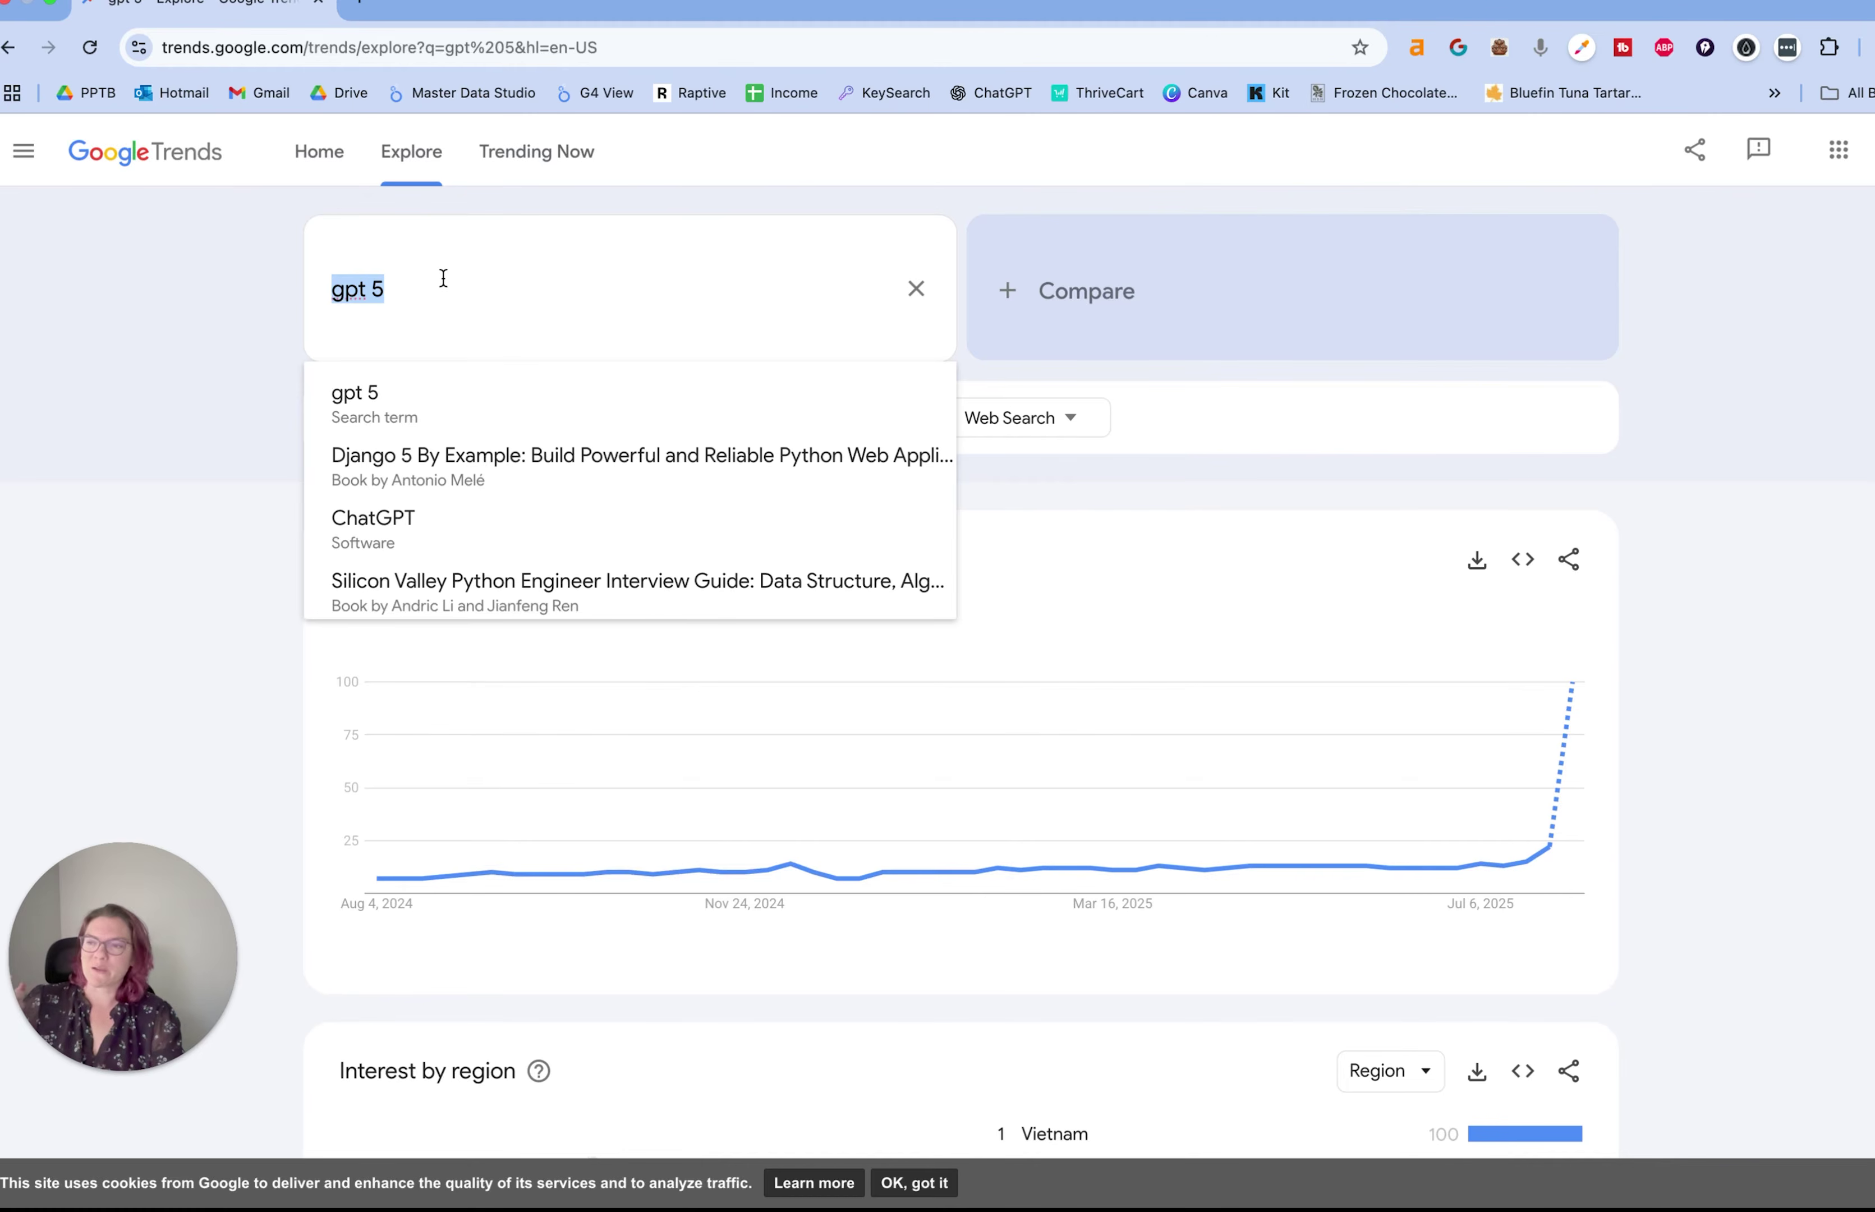
text(christmas s)
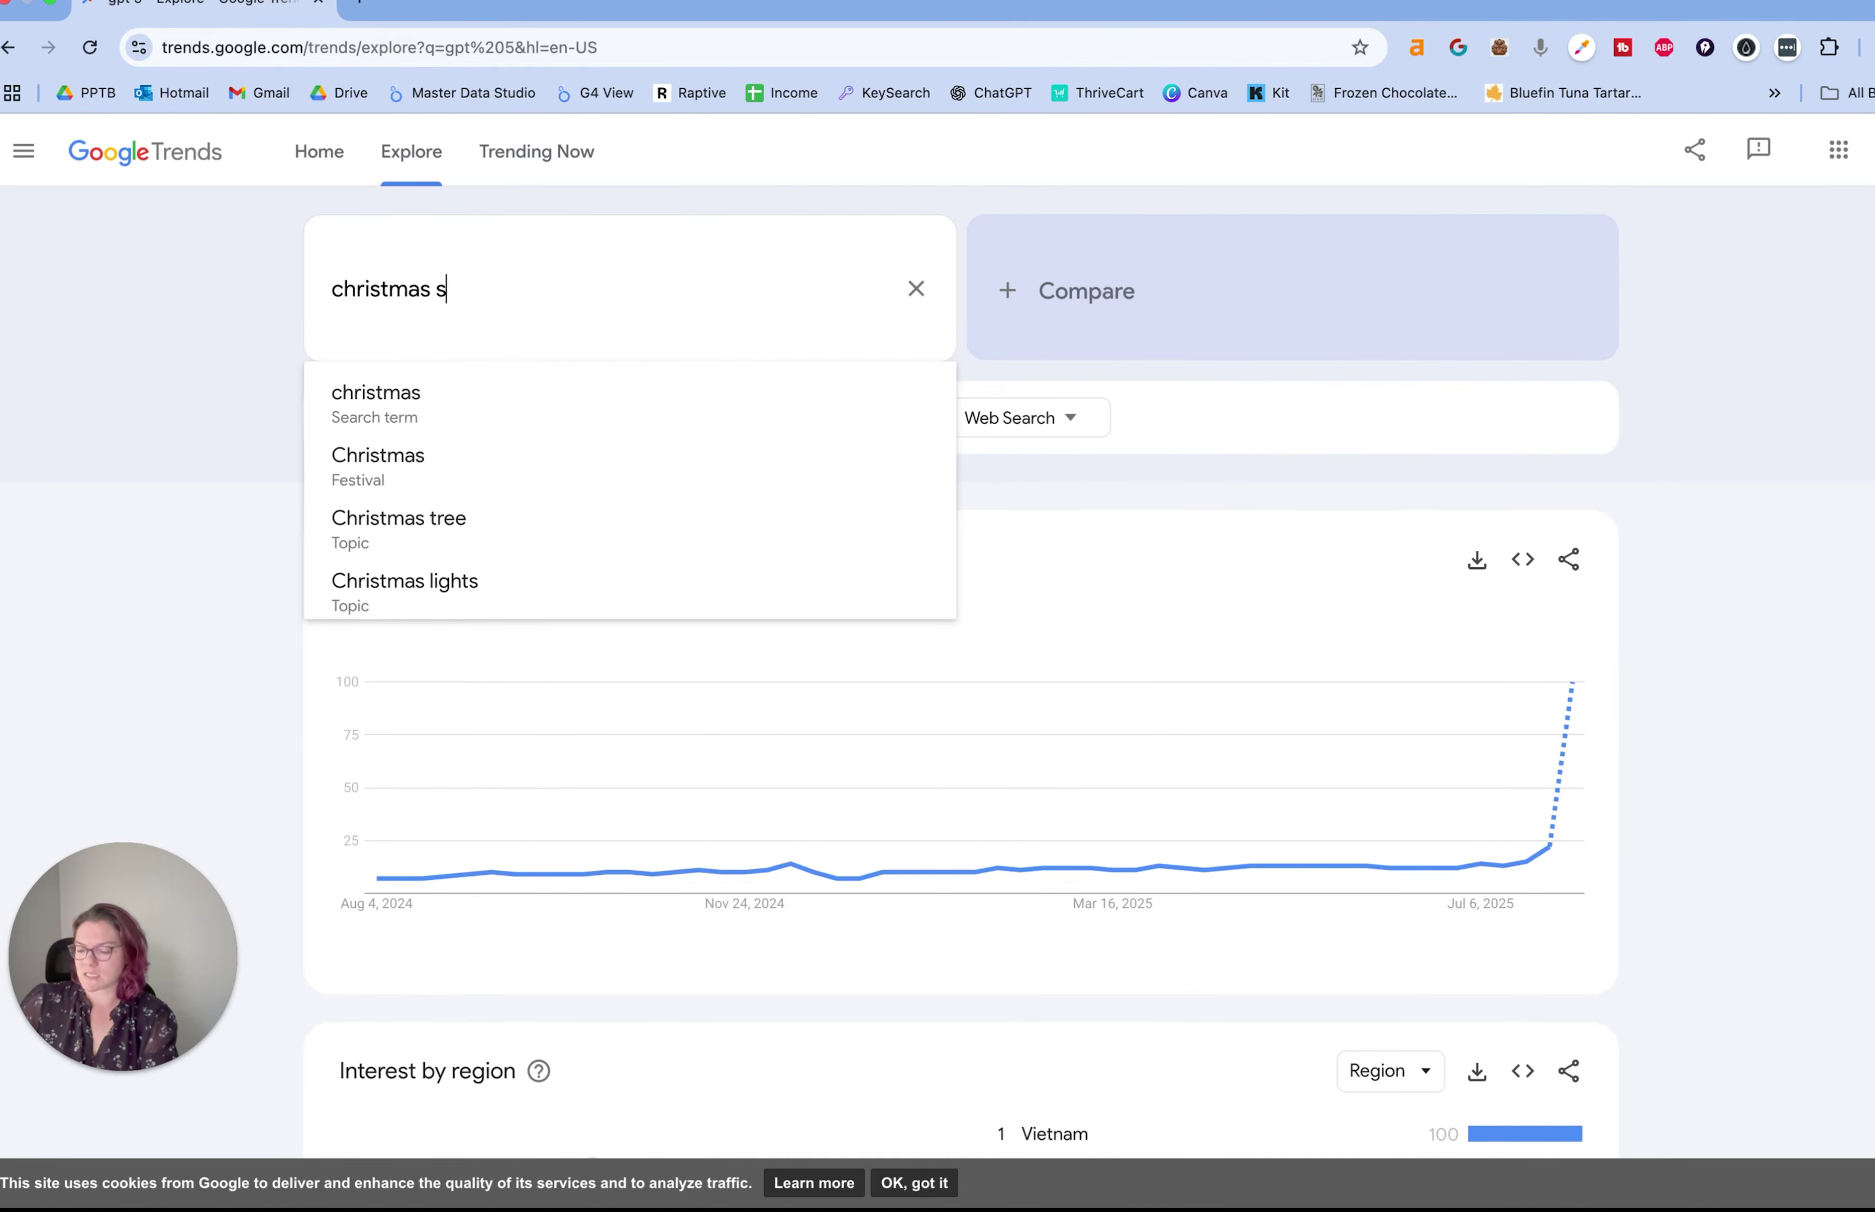
key(BackSpace)
text(recipe)
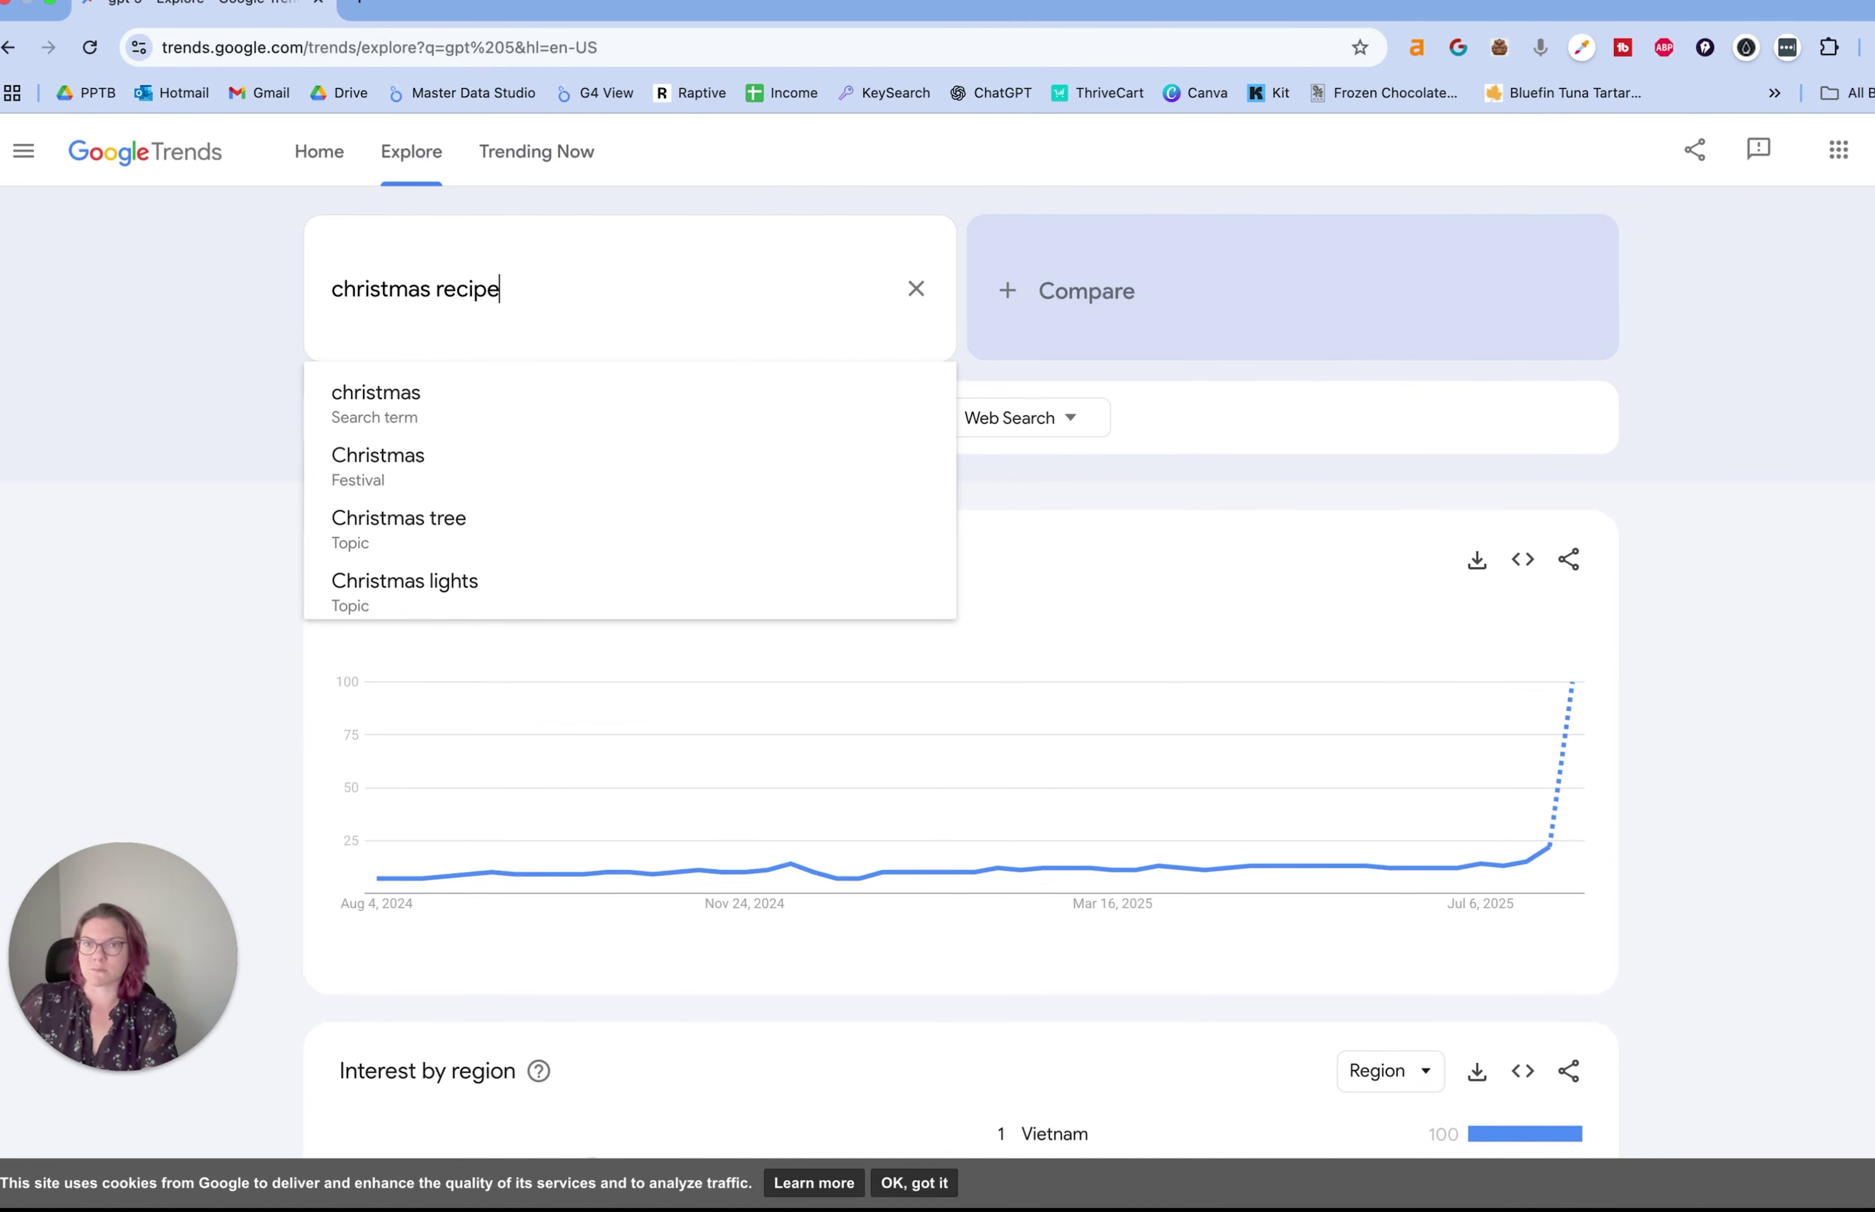
key(Return)
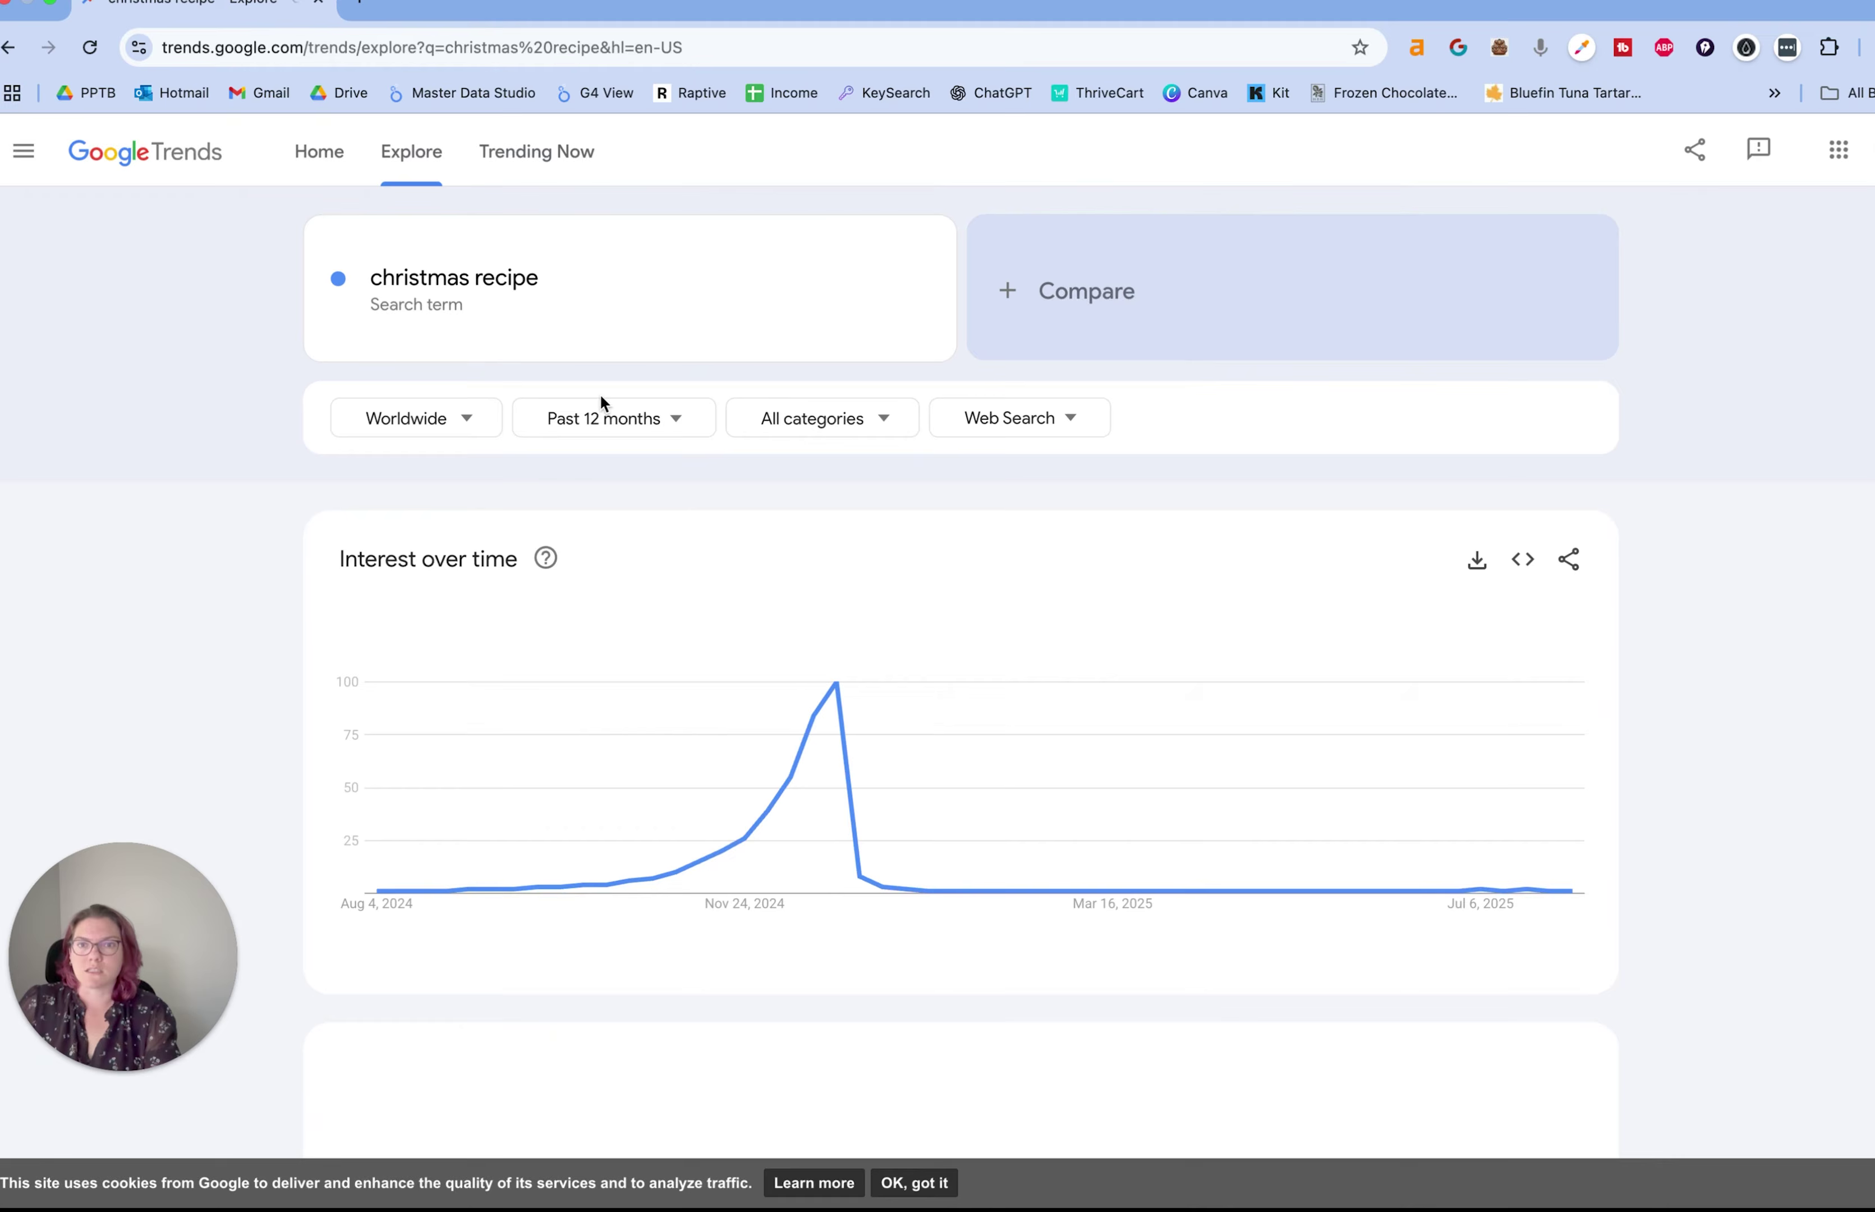
- Set the time range to Past 5 years and inspect the christmas recipe Interest over time graph
click(603, 413)
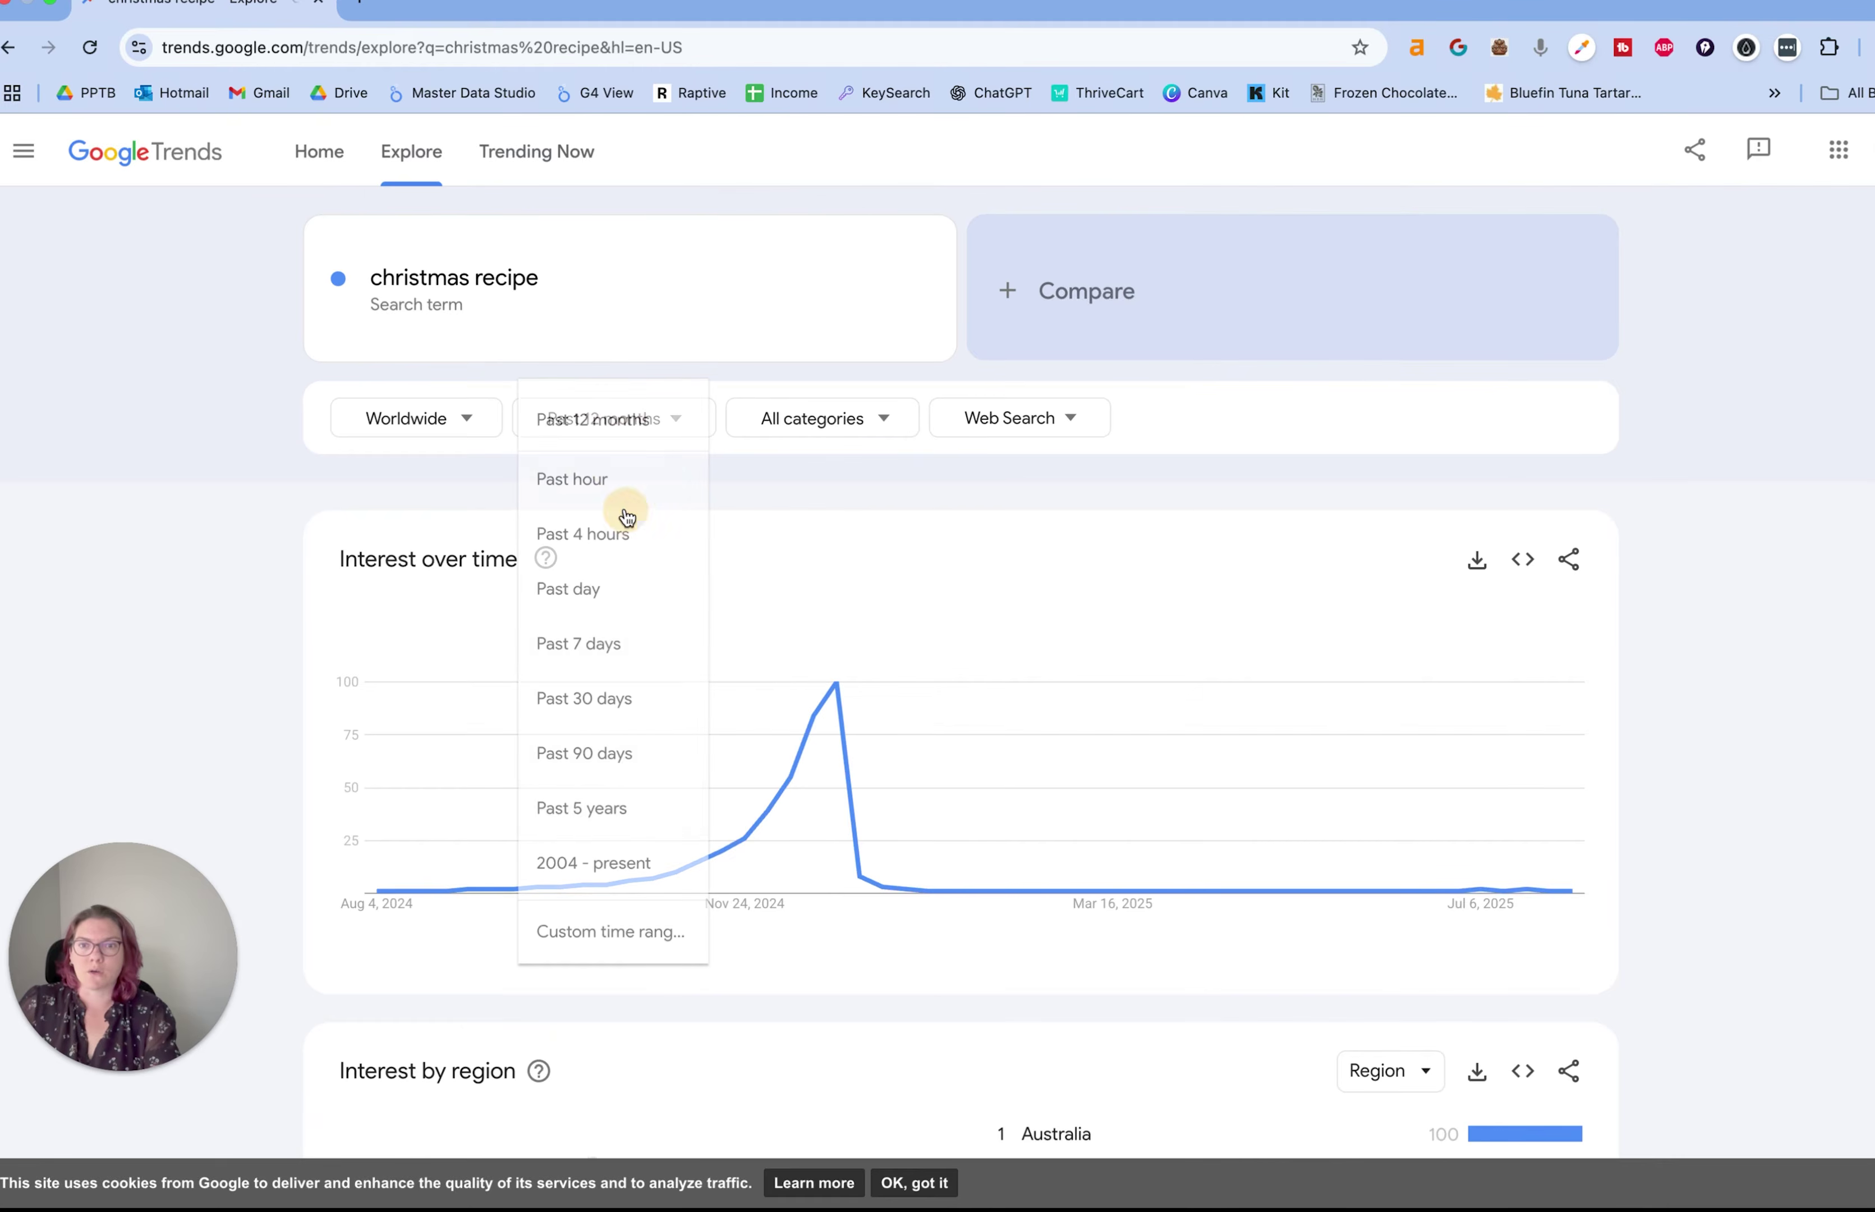
click(638, 810)
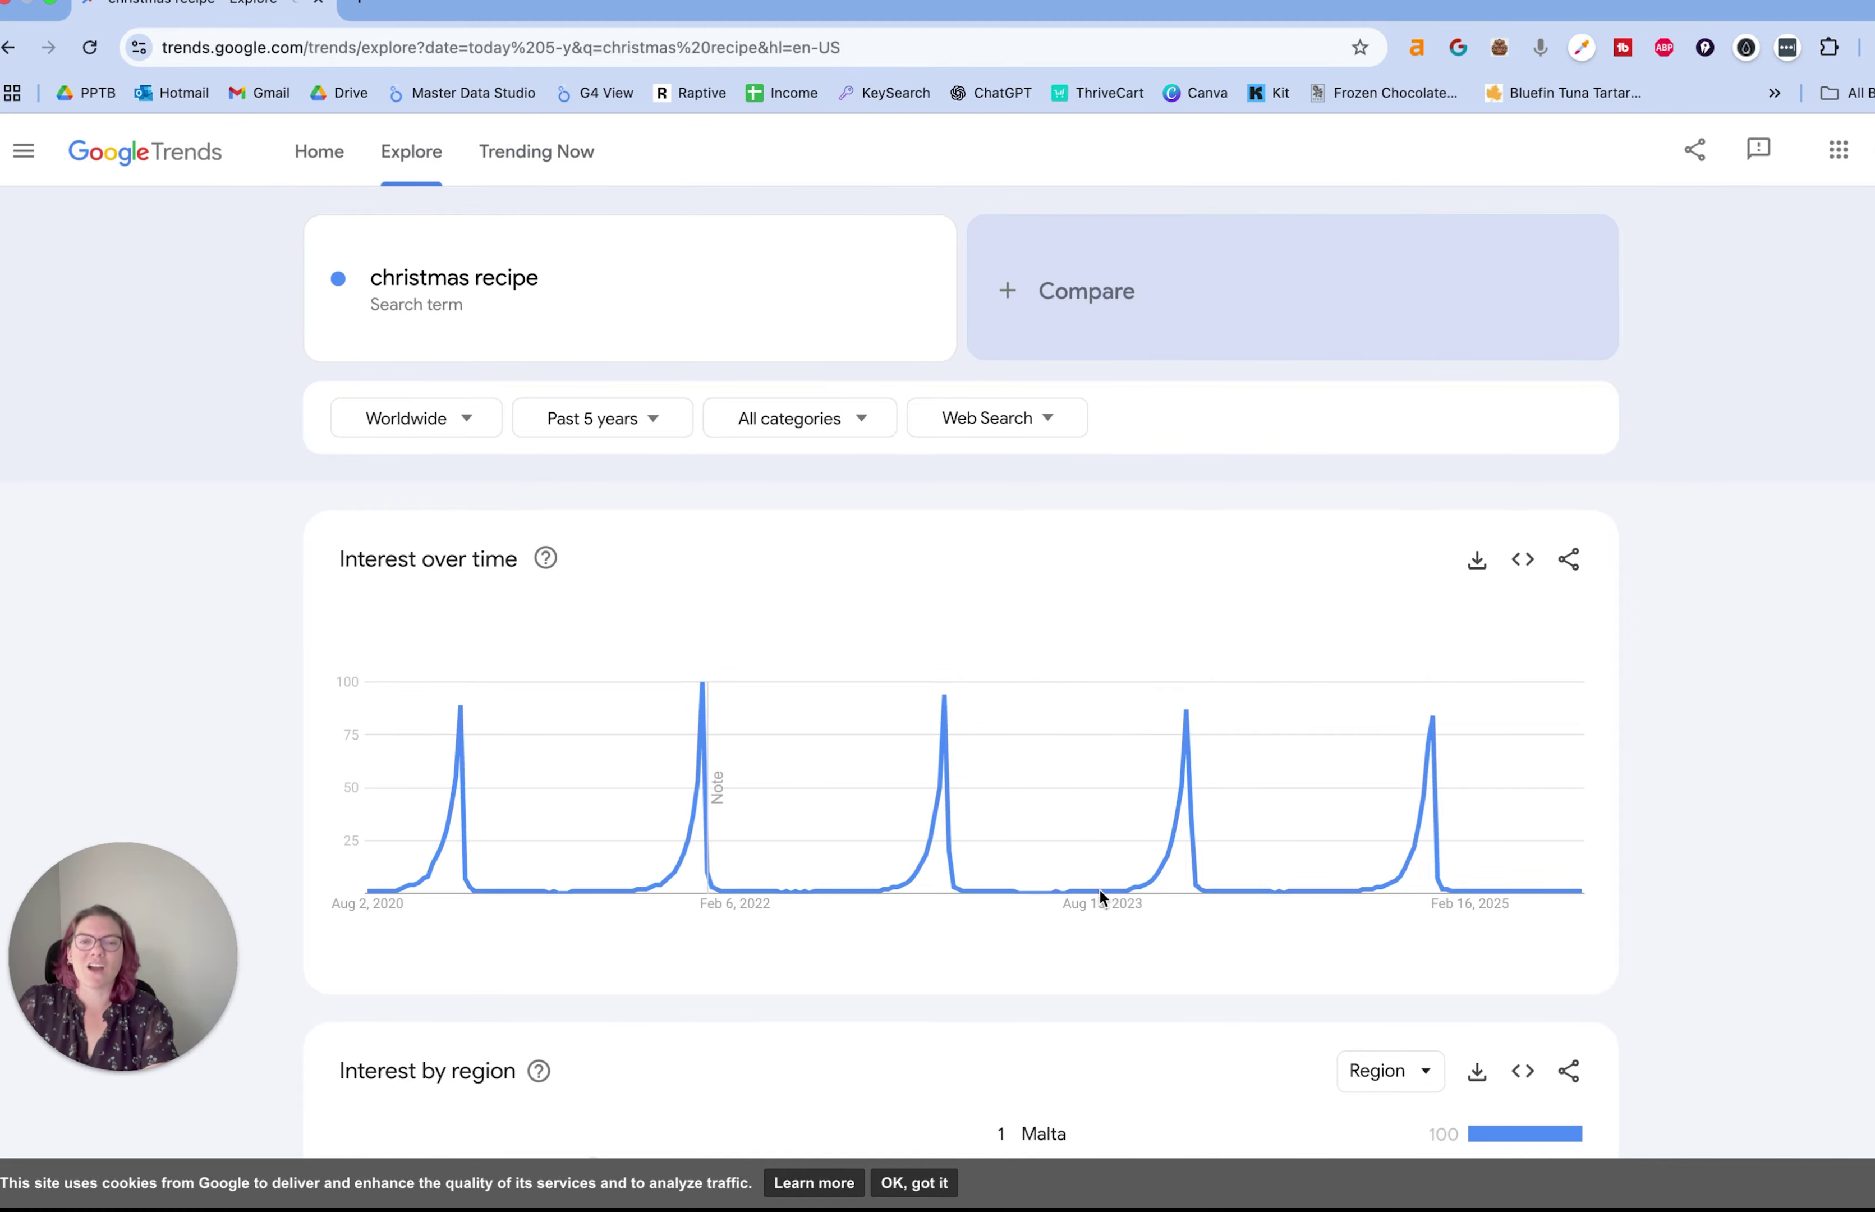
mouse_move(1099, 886)
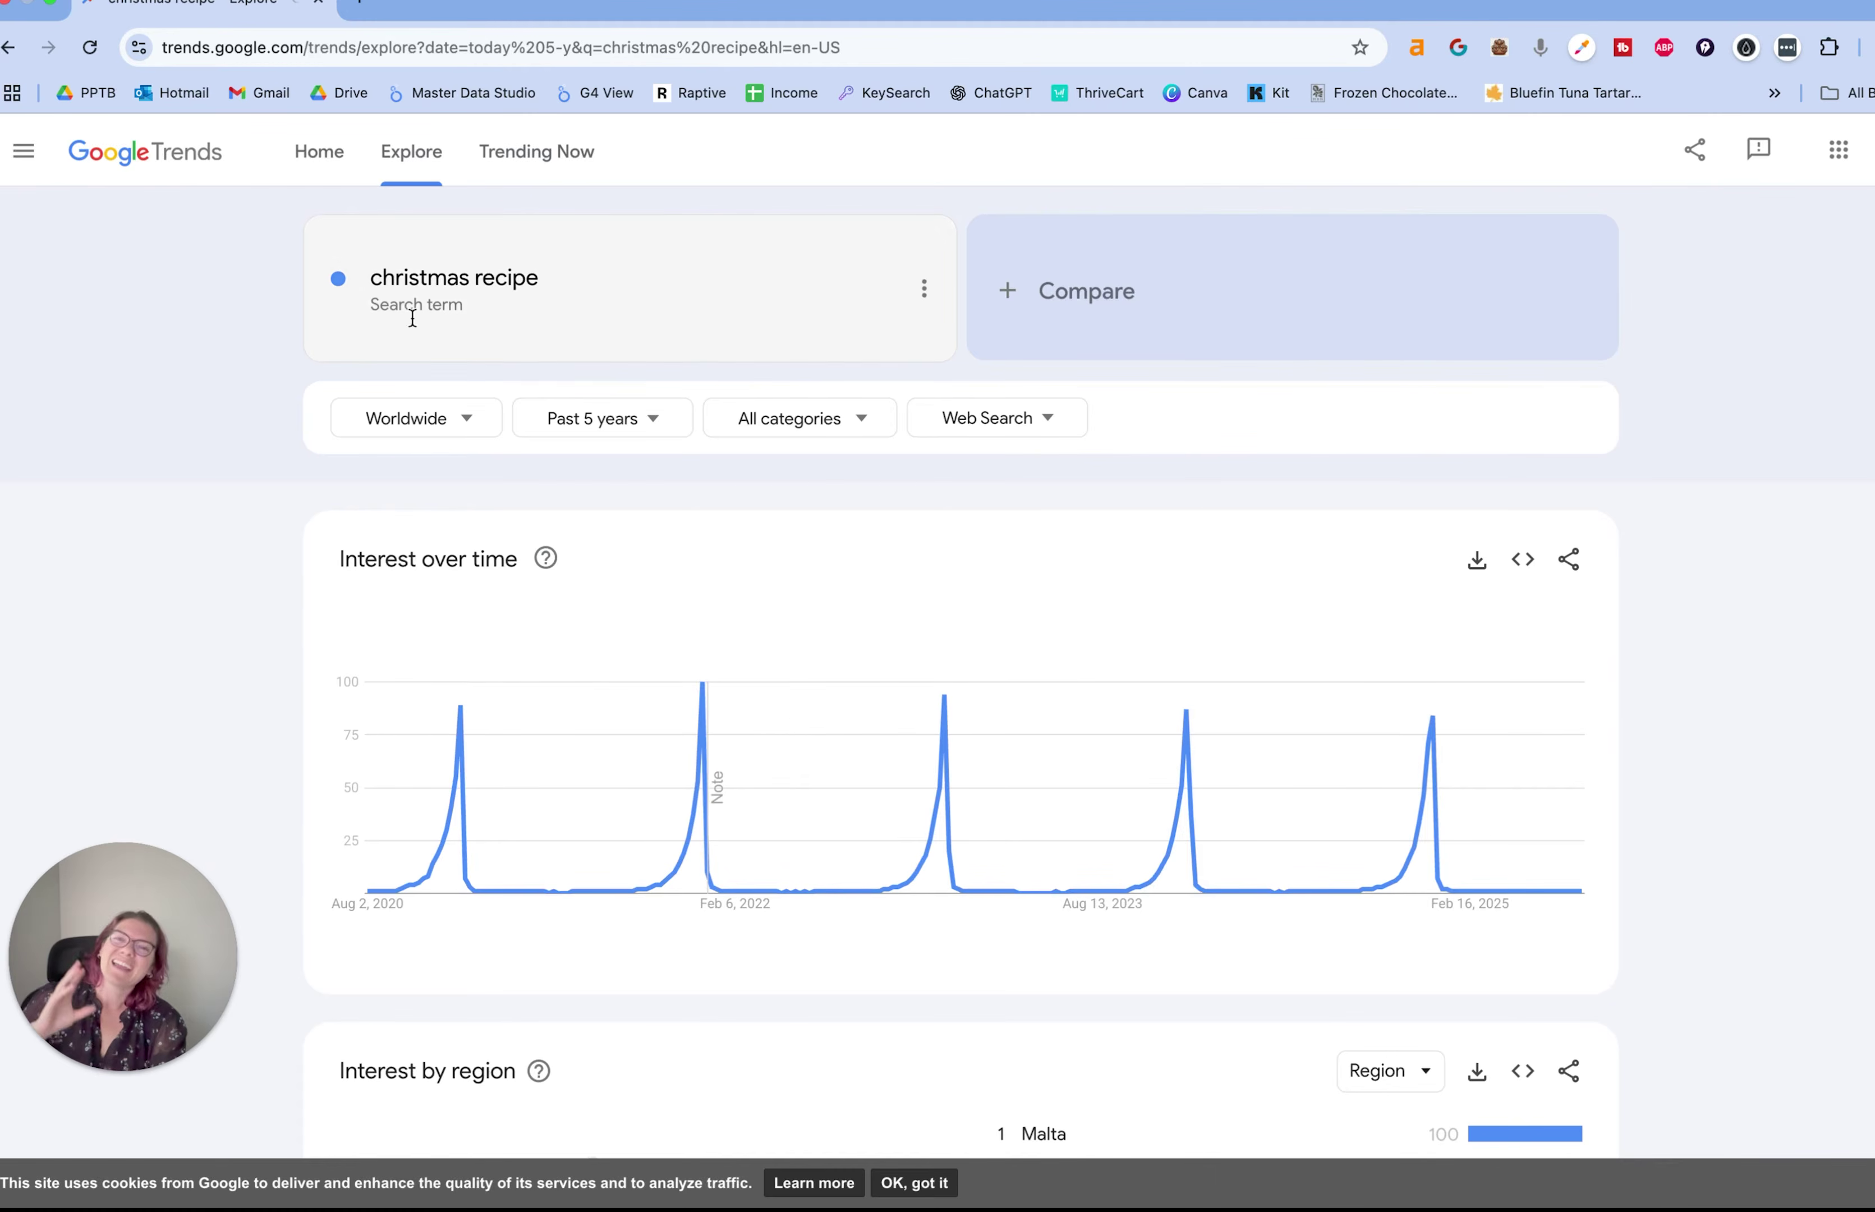
- Replace the search term christmas recipe with "chatgpt" and load its trend
click(524, 264)
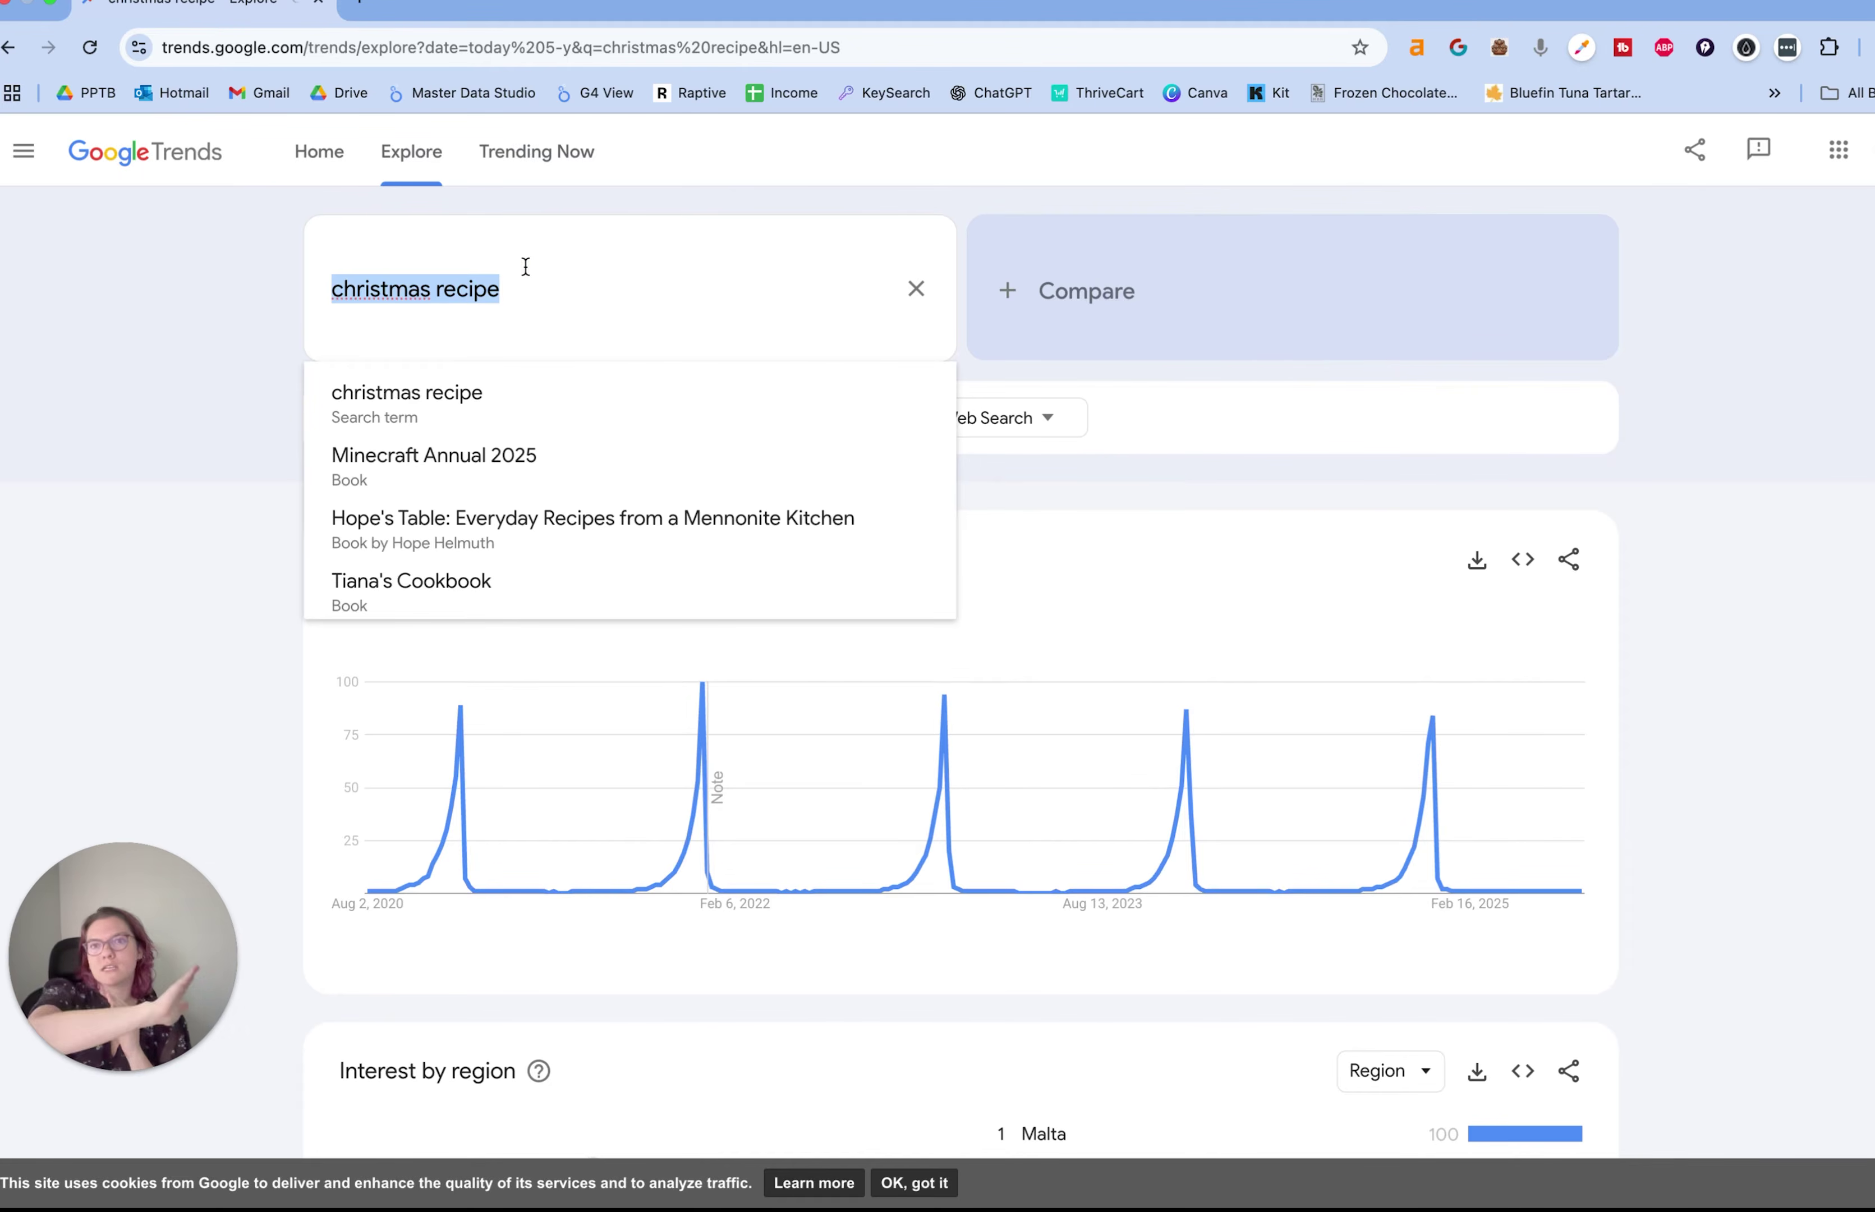
text(chatgpt)
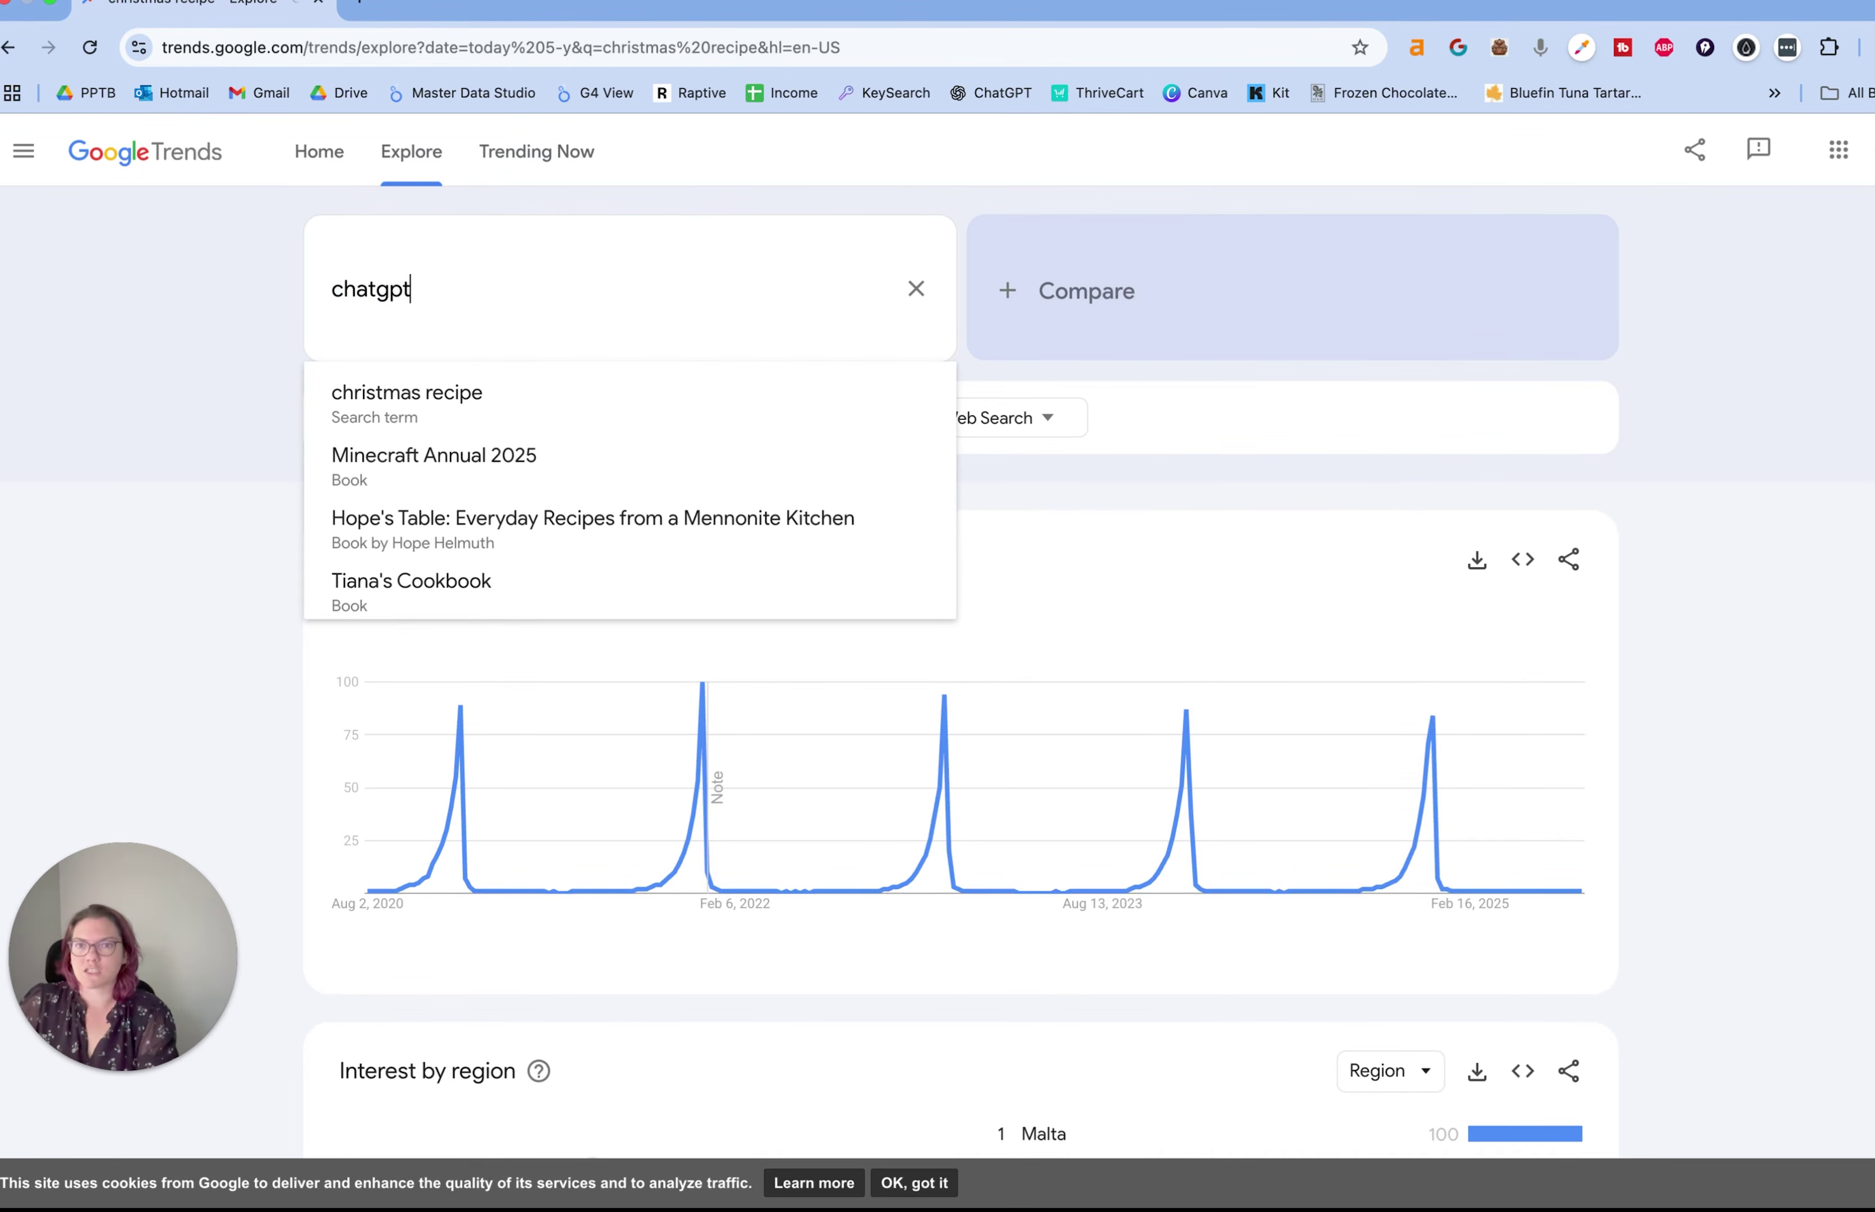
key(Return)
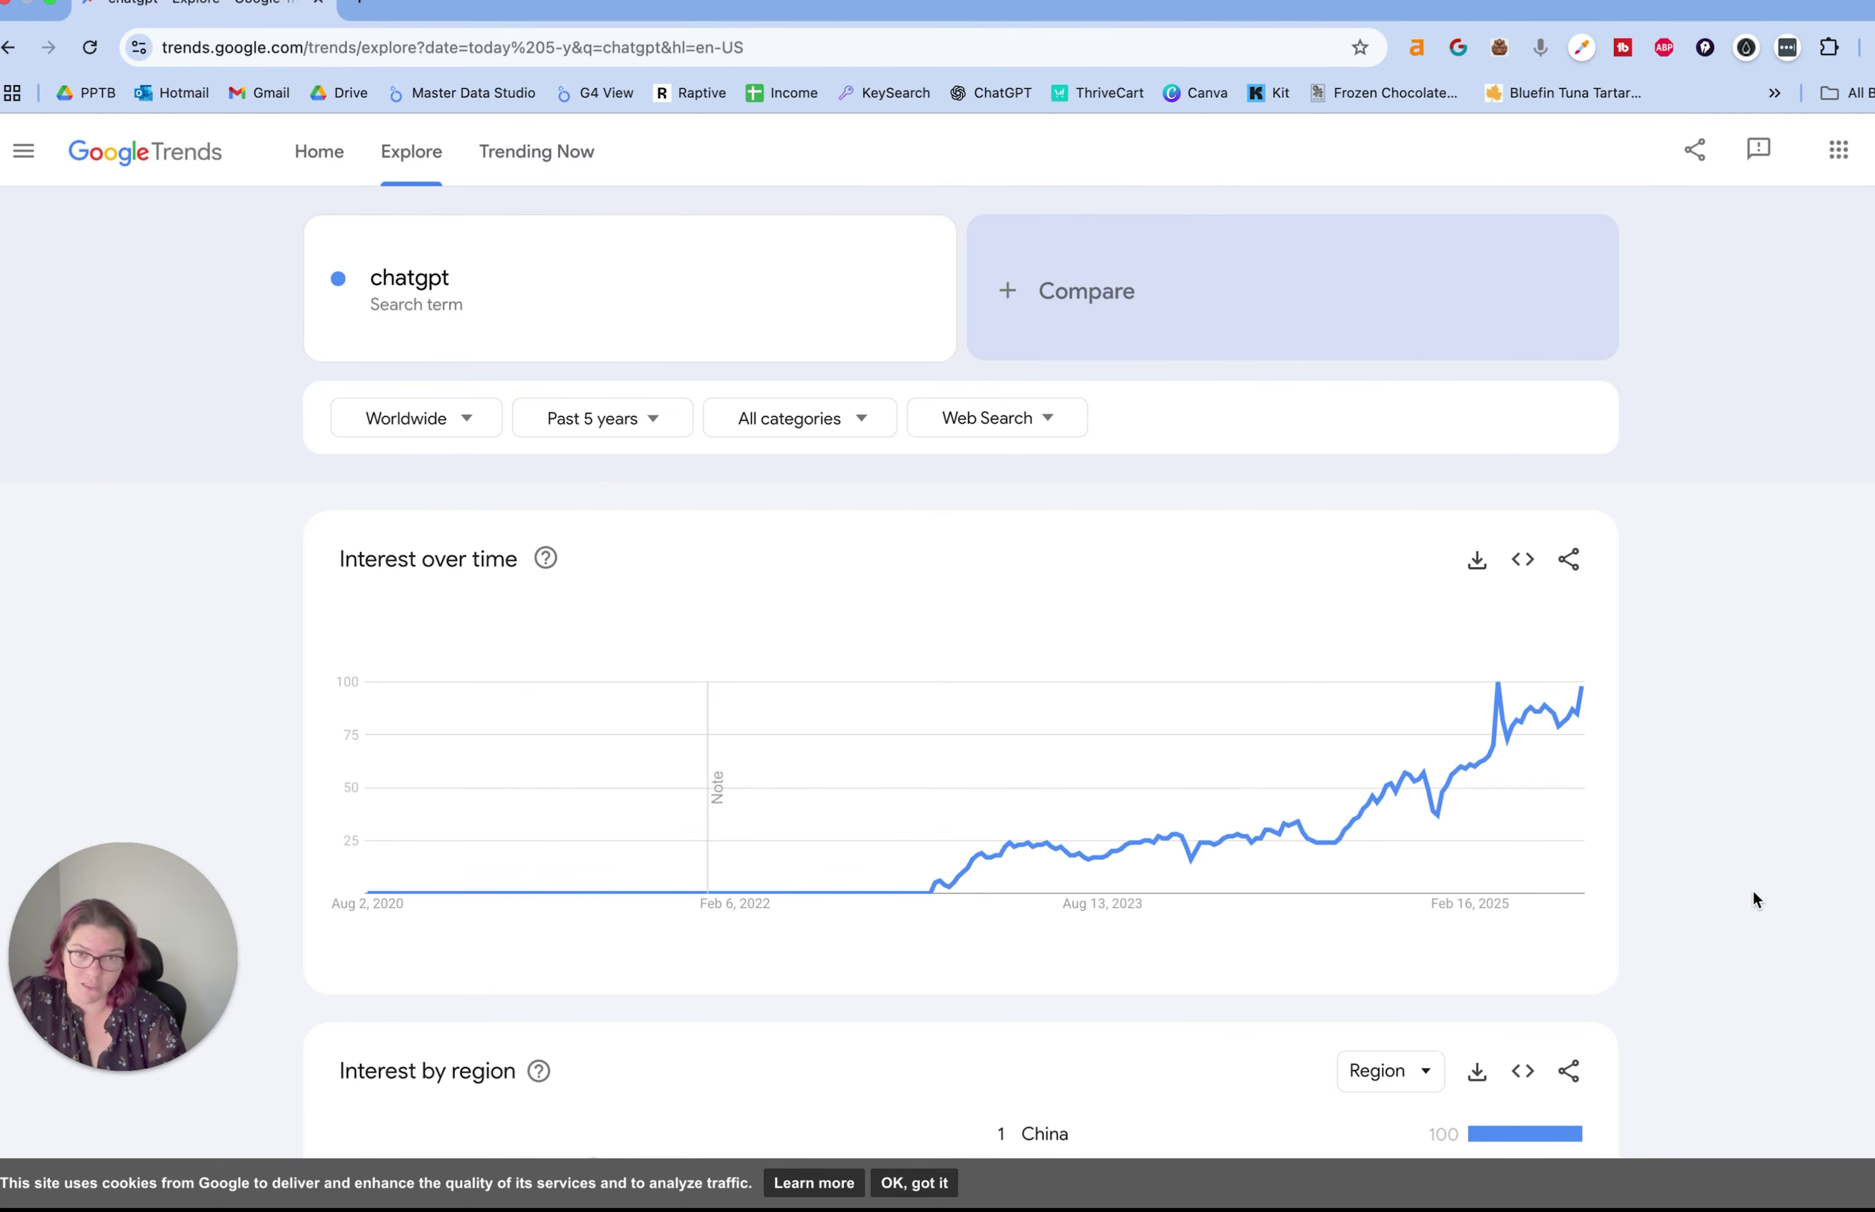
- Review chatgpt's interest graph, regional interest and related sections, and accept the cookie notice
scroll(1724, 875, down, 2)
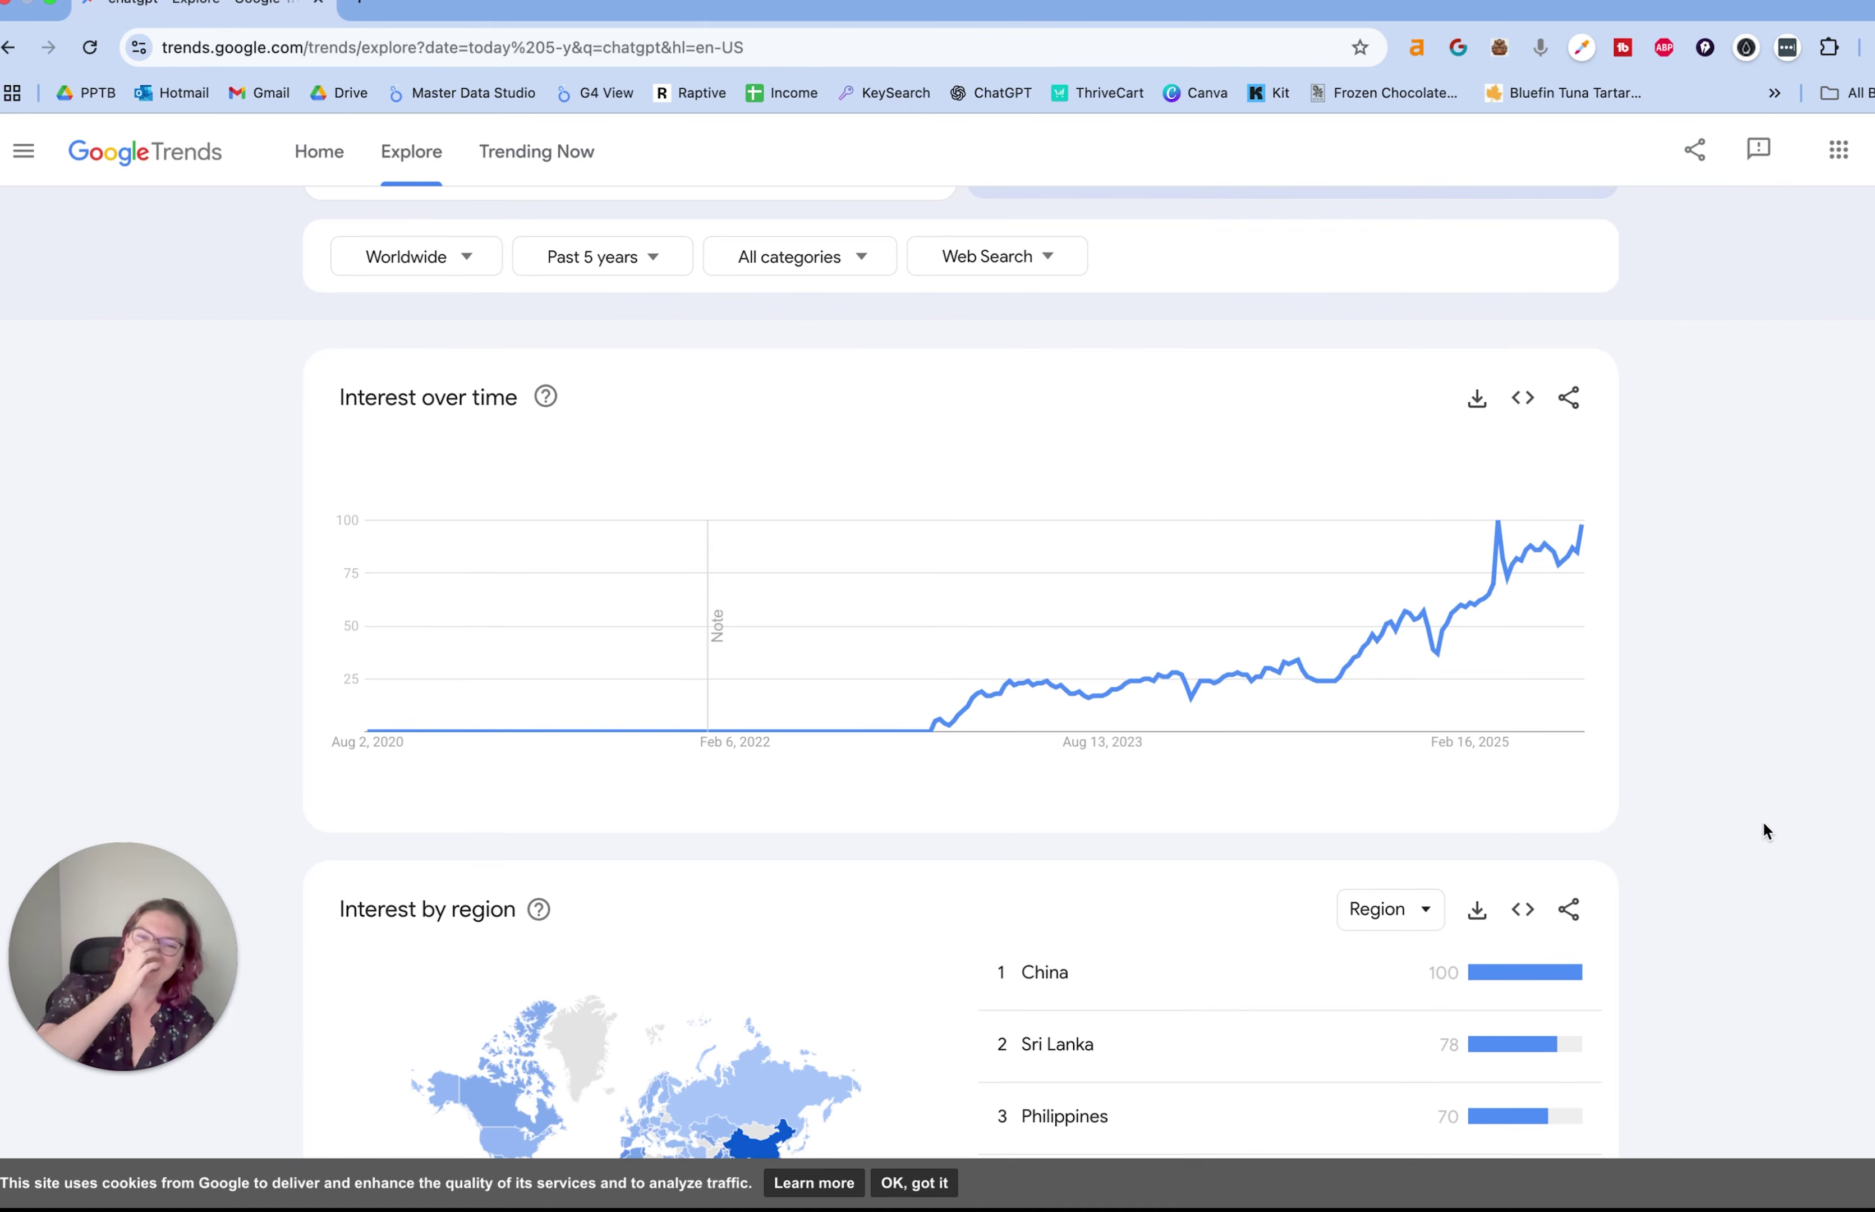
scroll(1745, 812, down, 1)
scroll(1745, 812, up, 3)
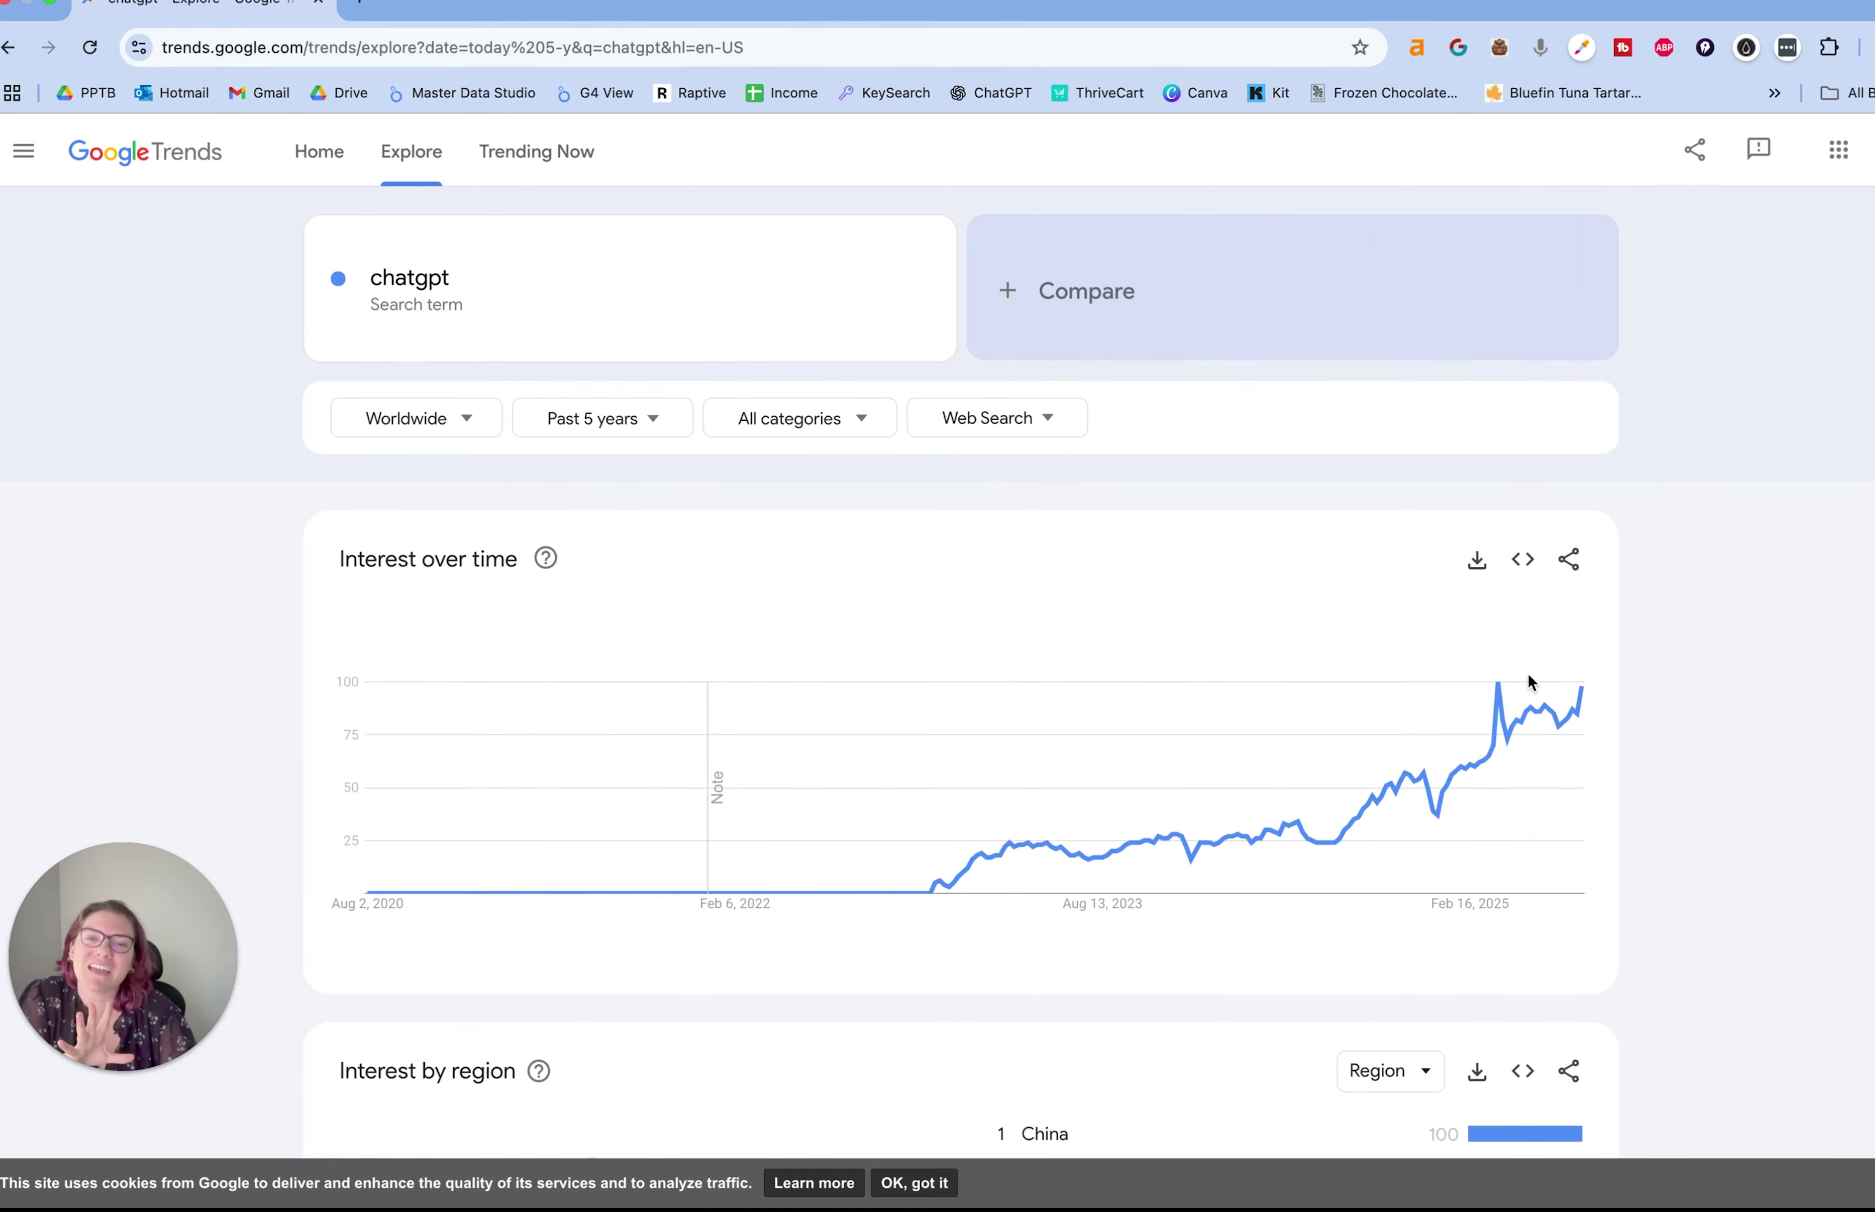
scroll(1654, 748, down, 10)
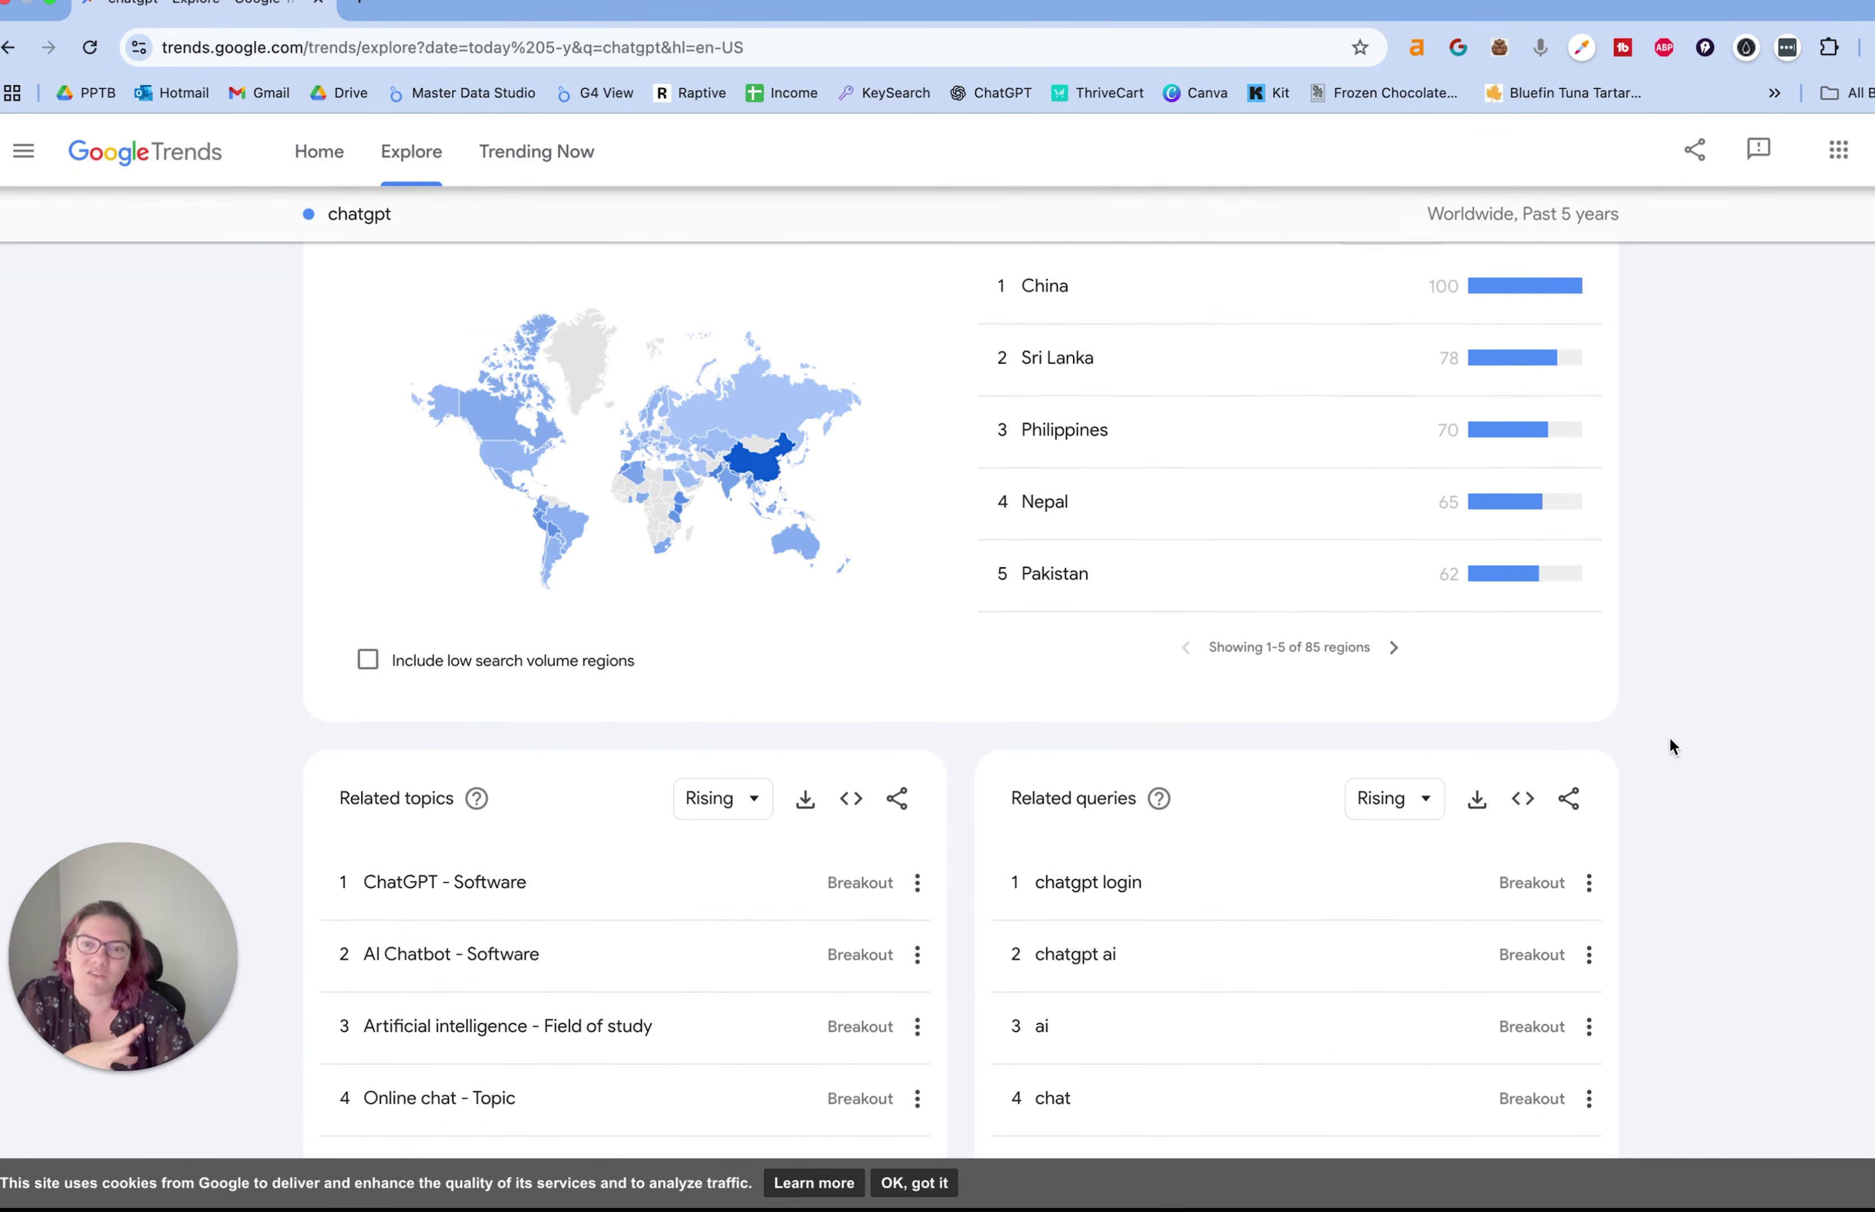
scroll(1671, 740, down, 2)
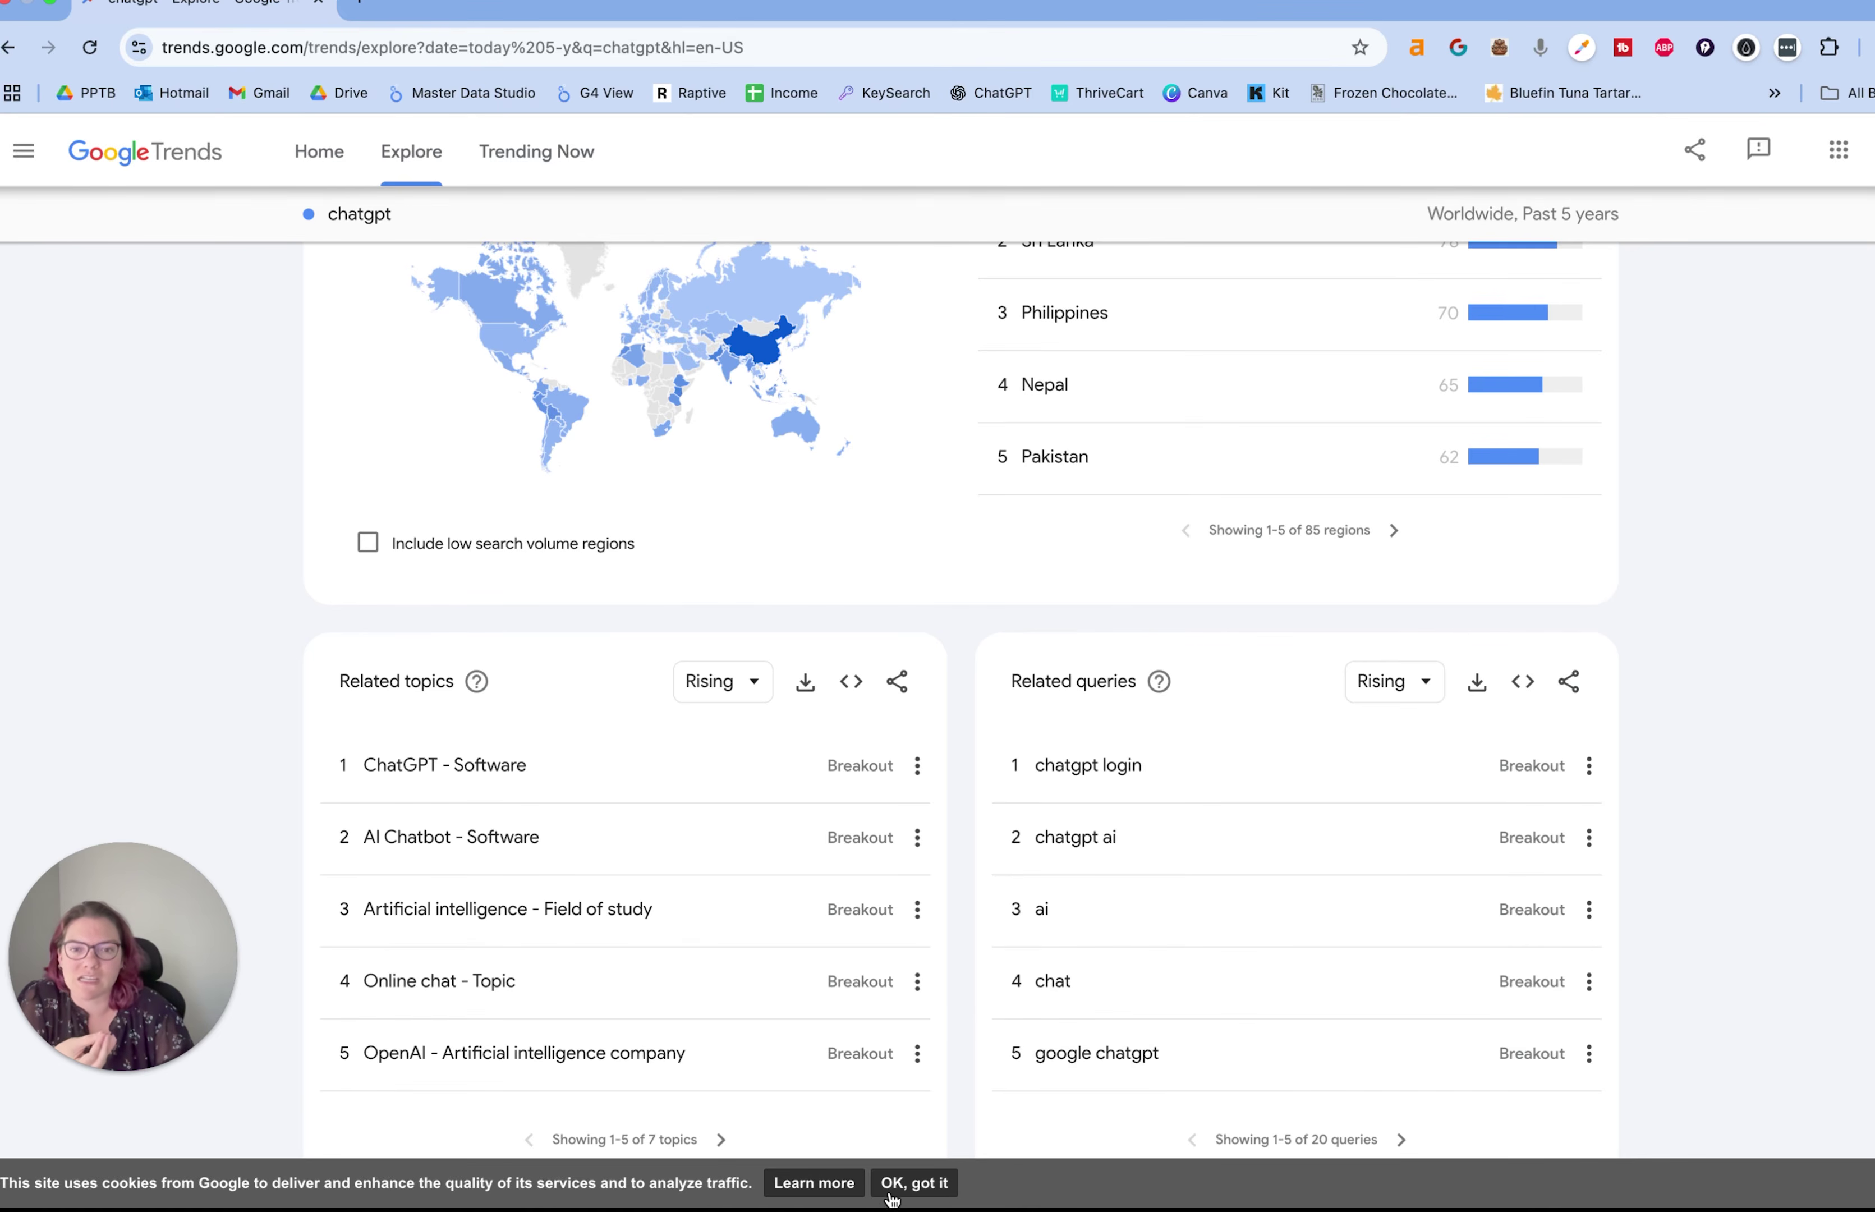
click(913, 1183)
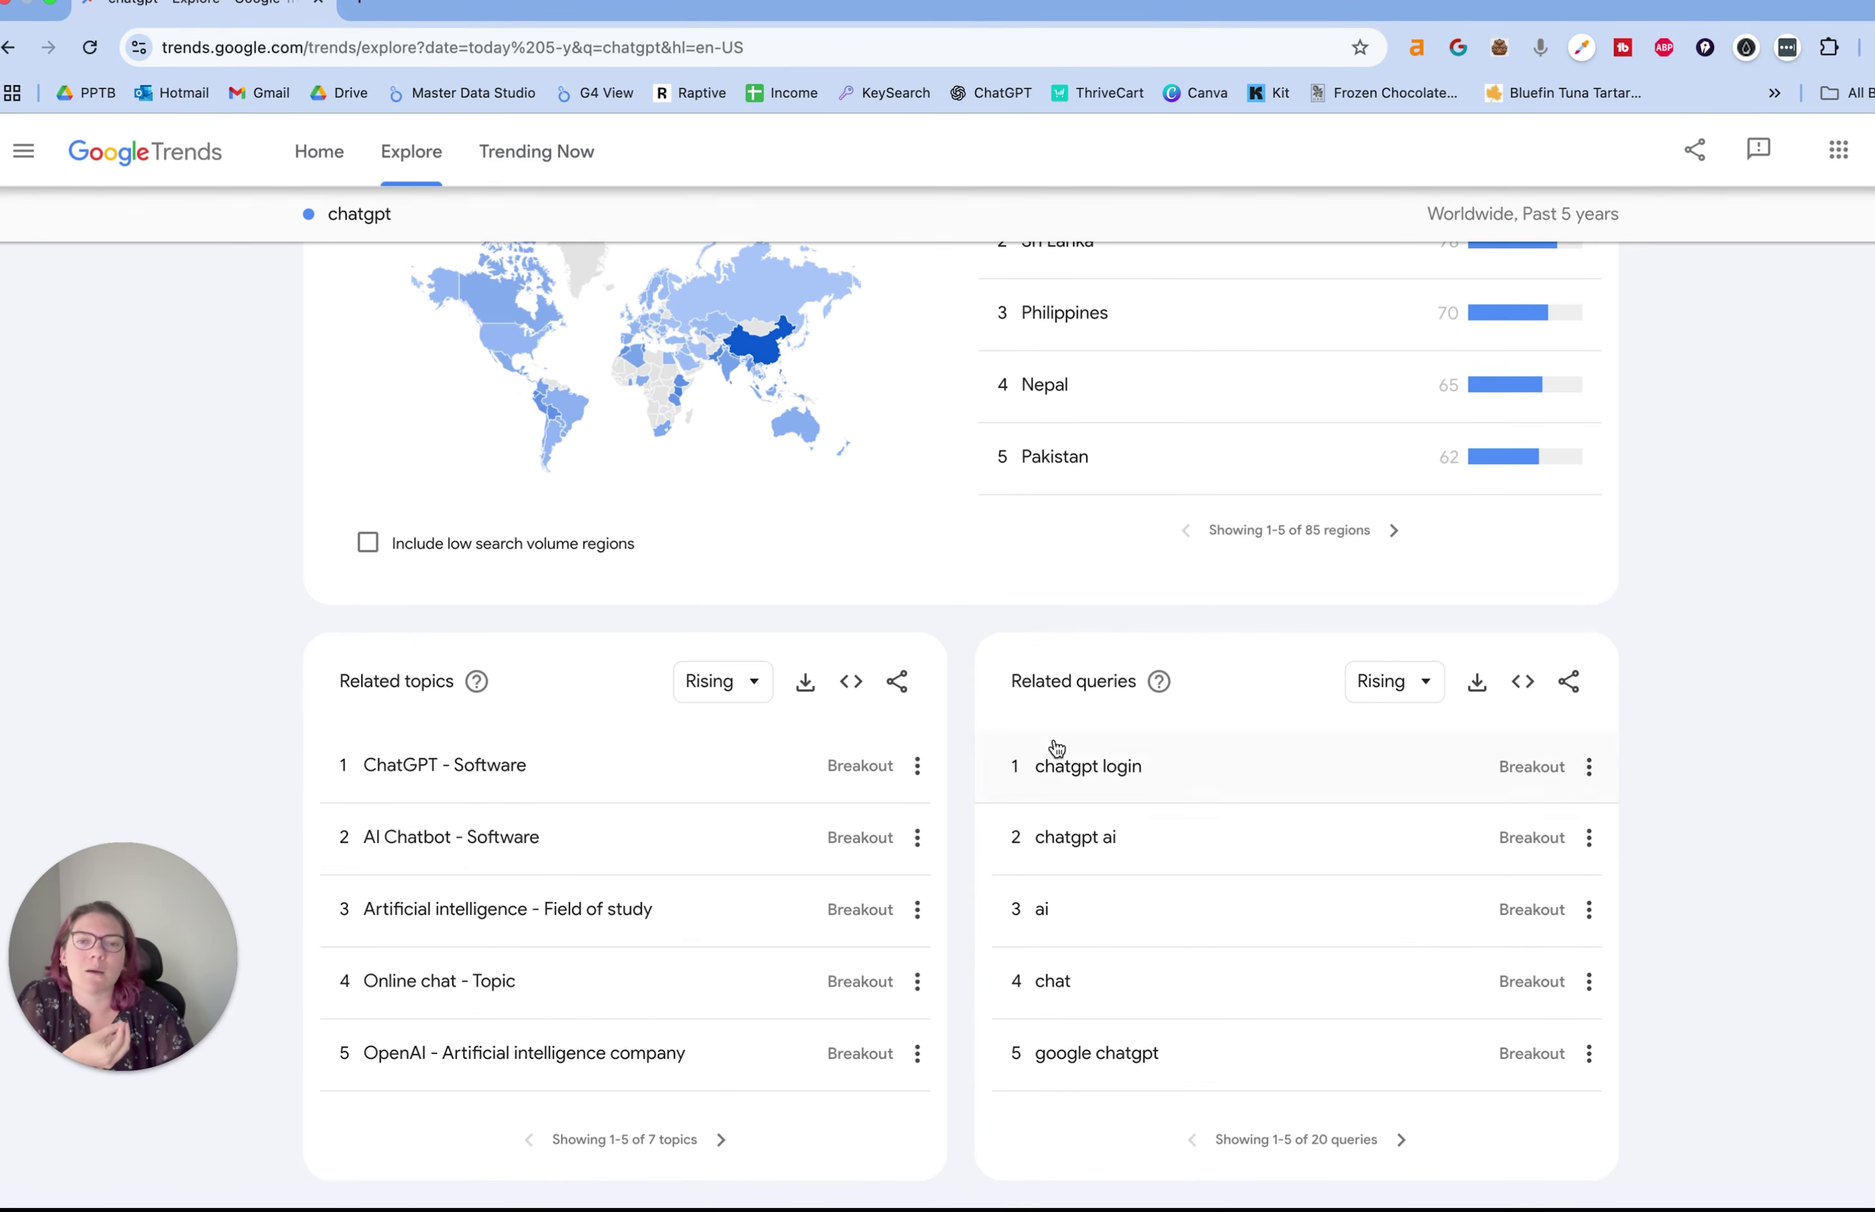
- Compare the Top and Rising lists of chatgpt's Related topics, ending on Rising
click(719, 682)
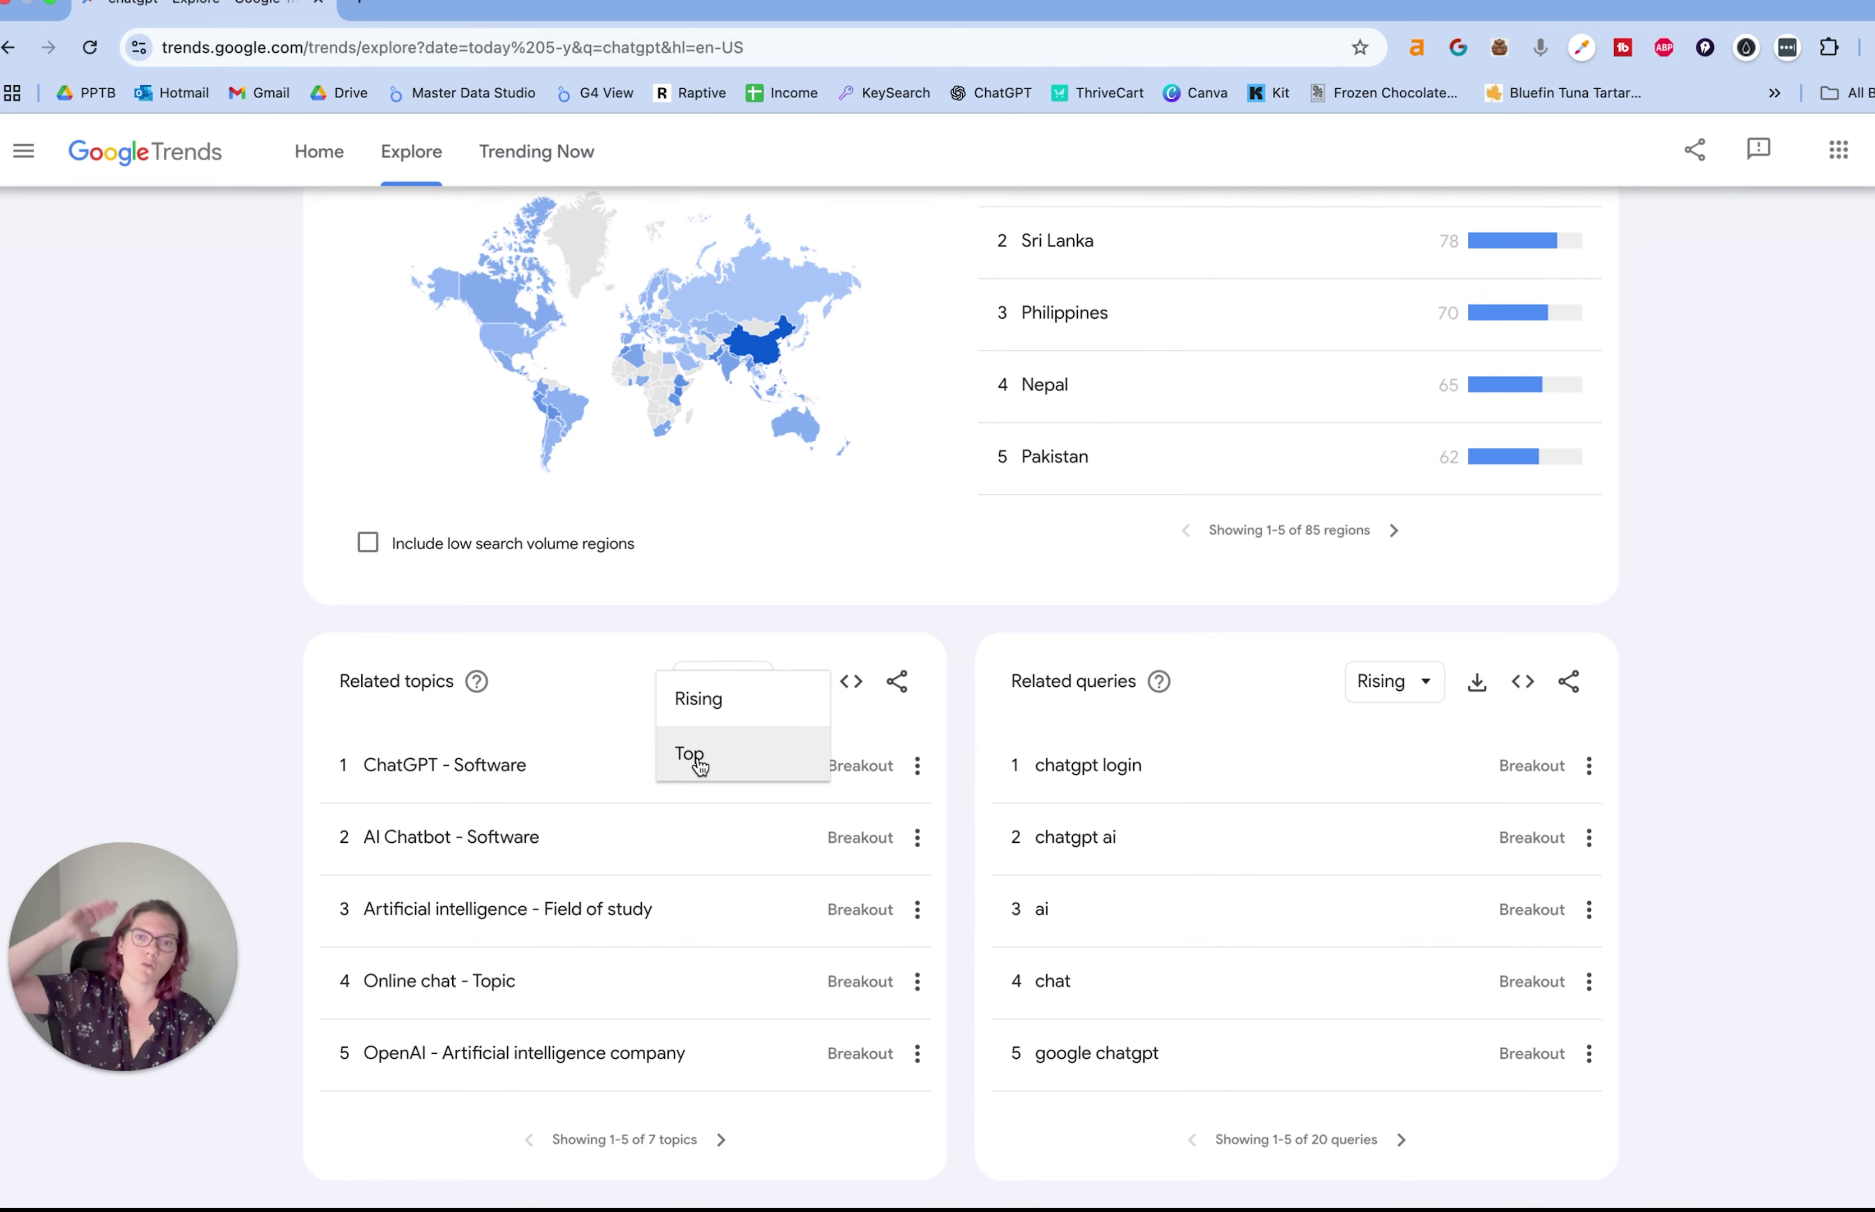
click(731, 754)
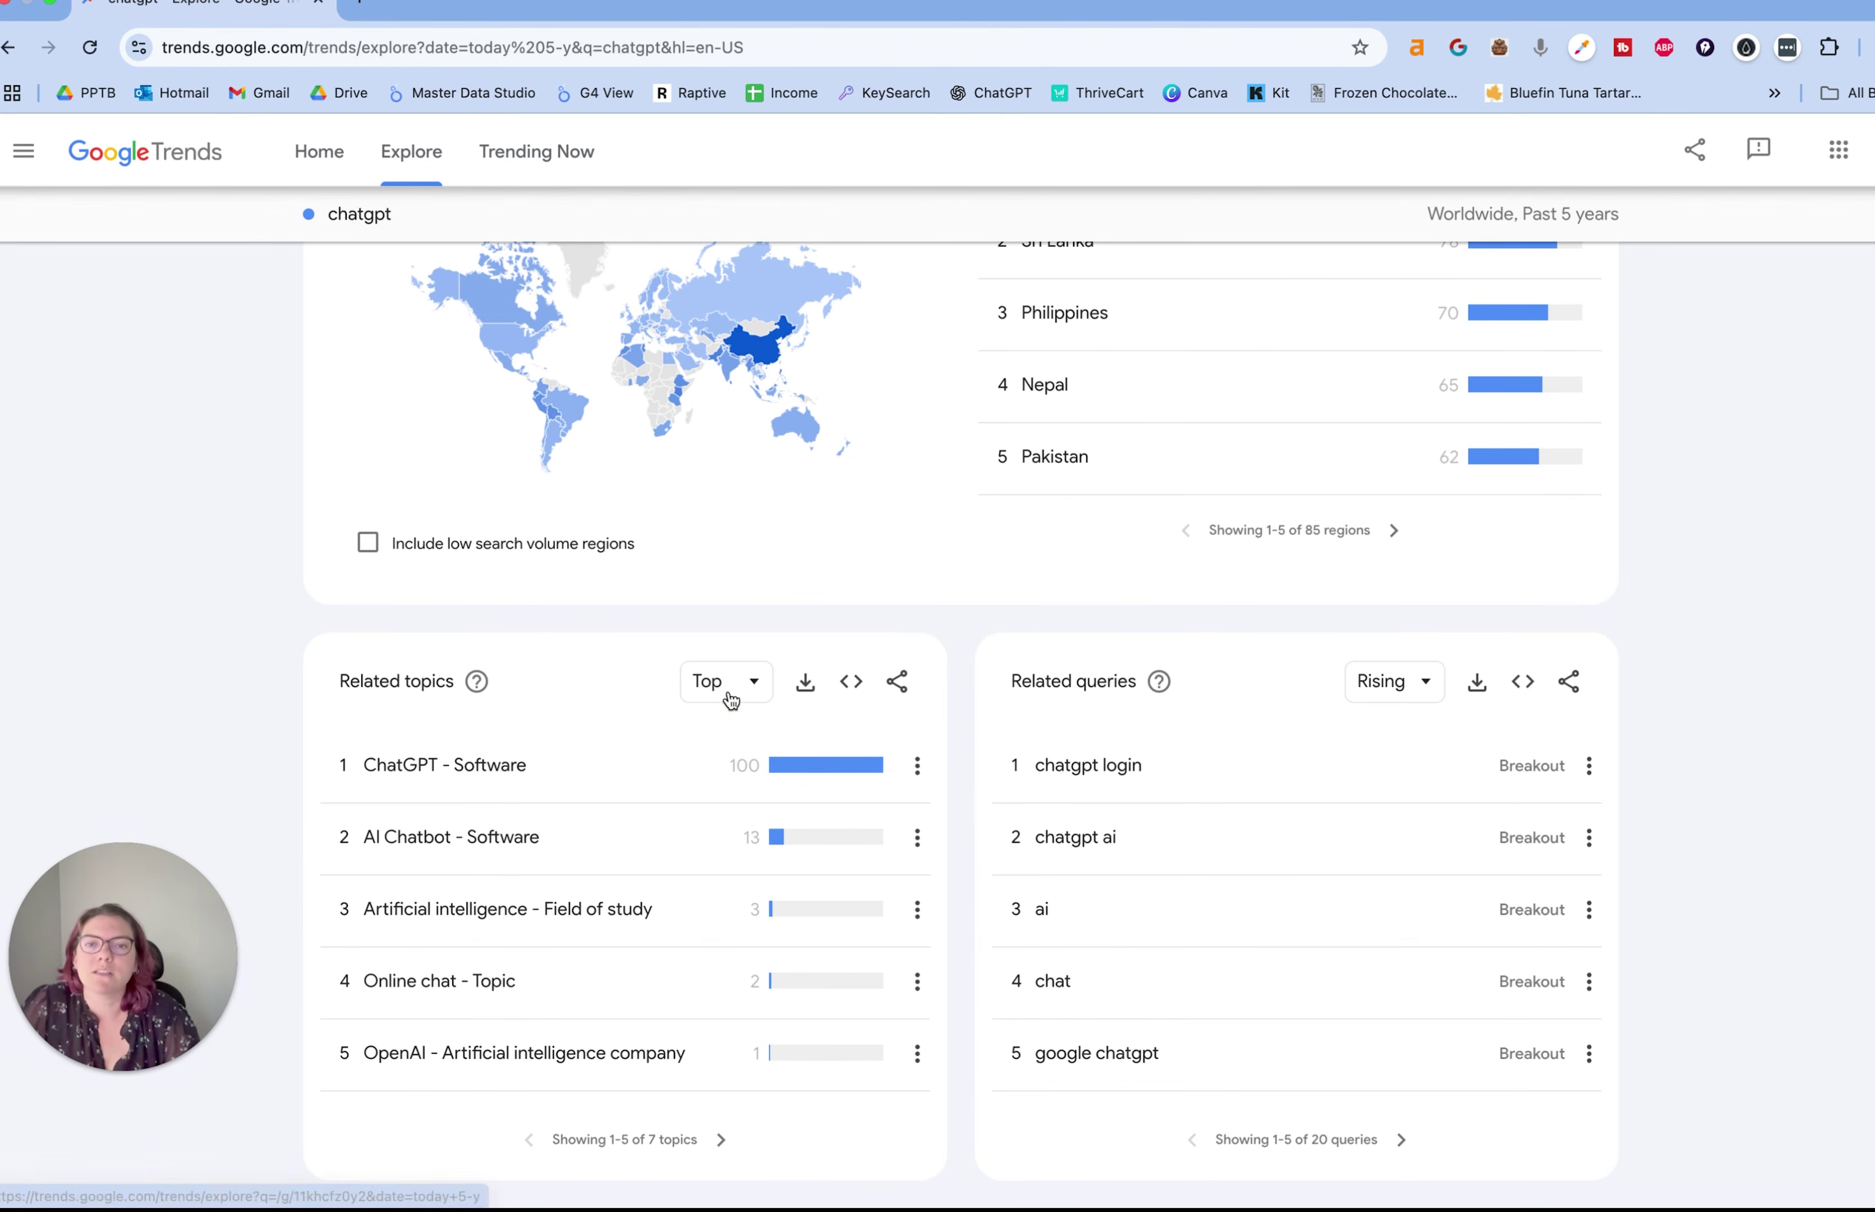
click(731, 699)
click(729, 658)
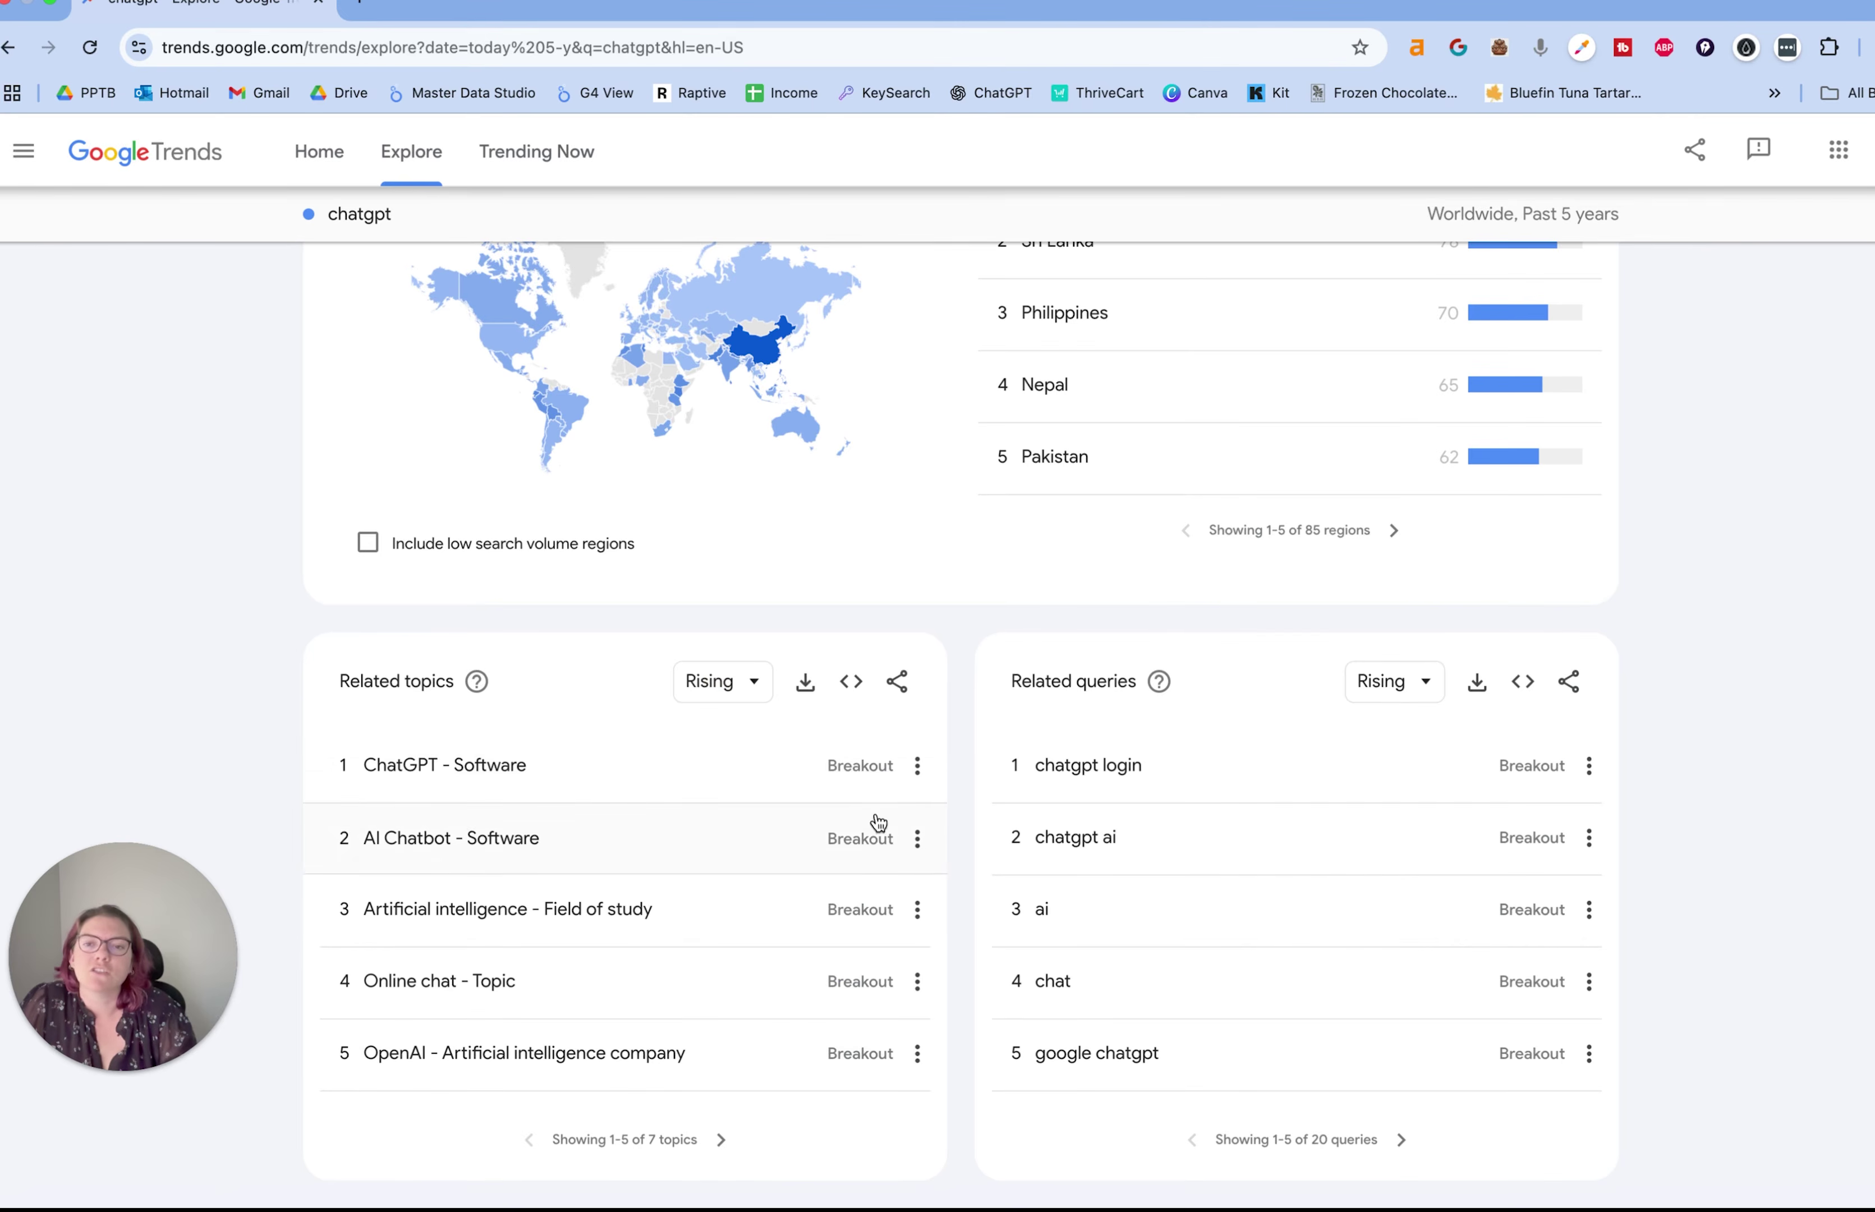
click(725, 691)
click(734, 752)
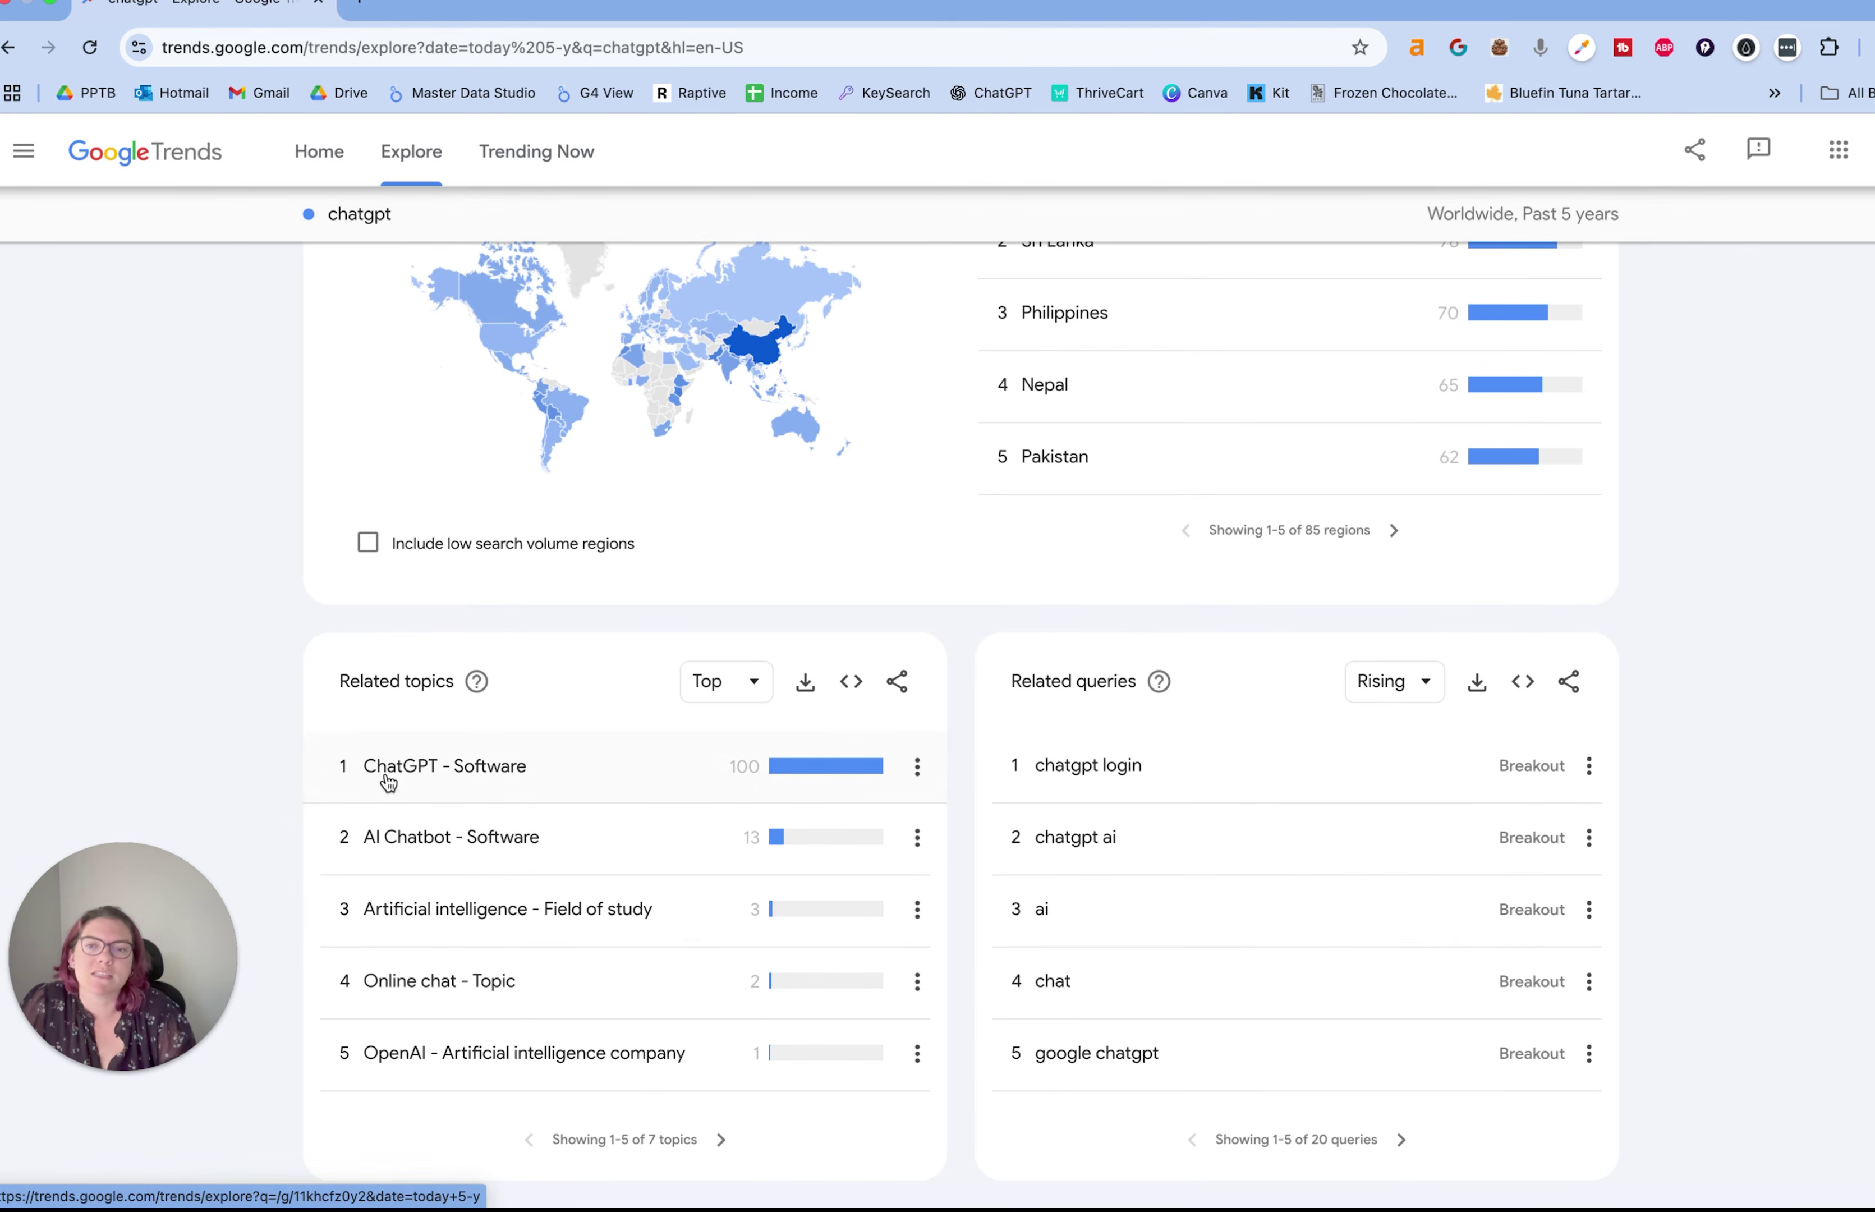
click(741, 694)
click(733, 654)
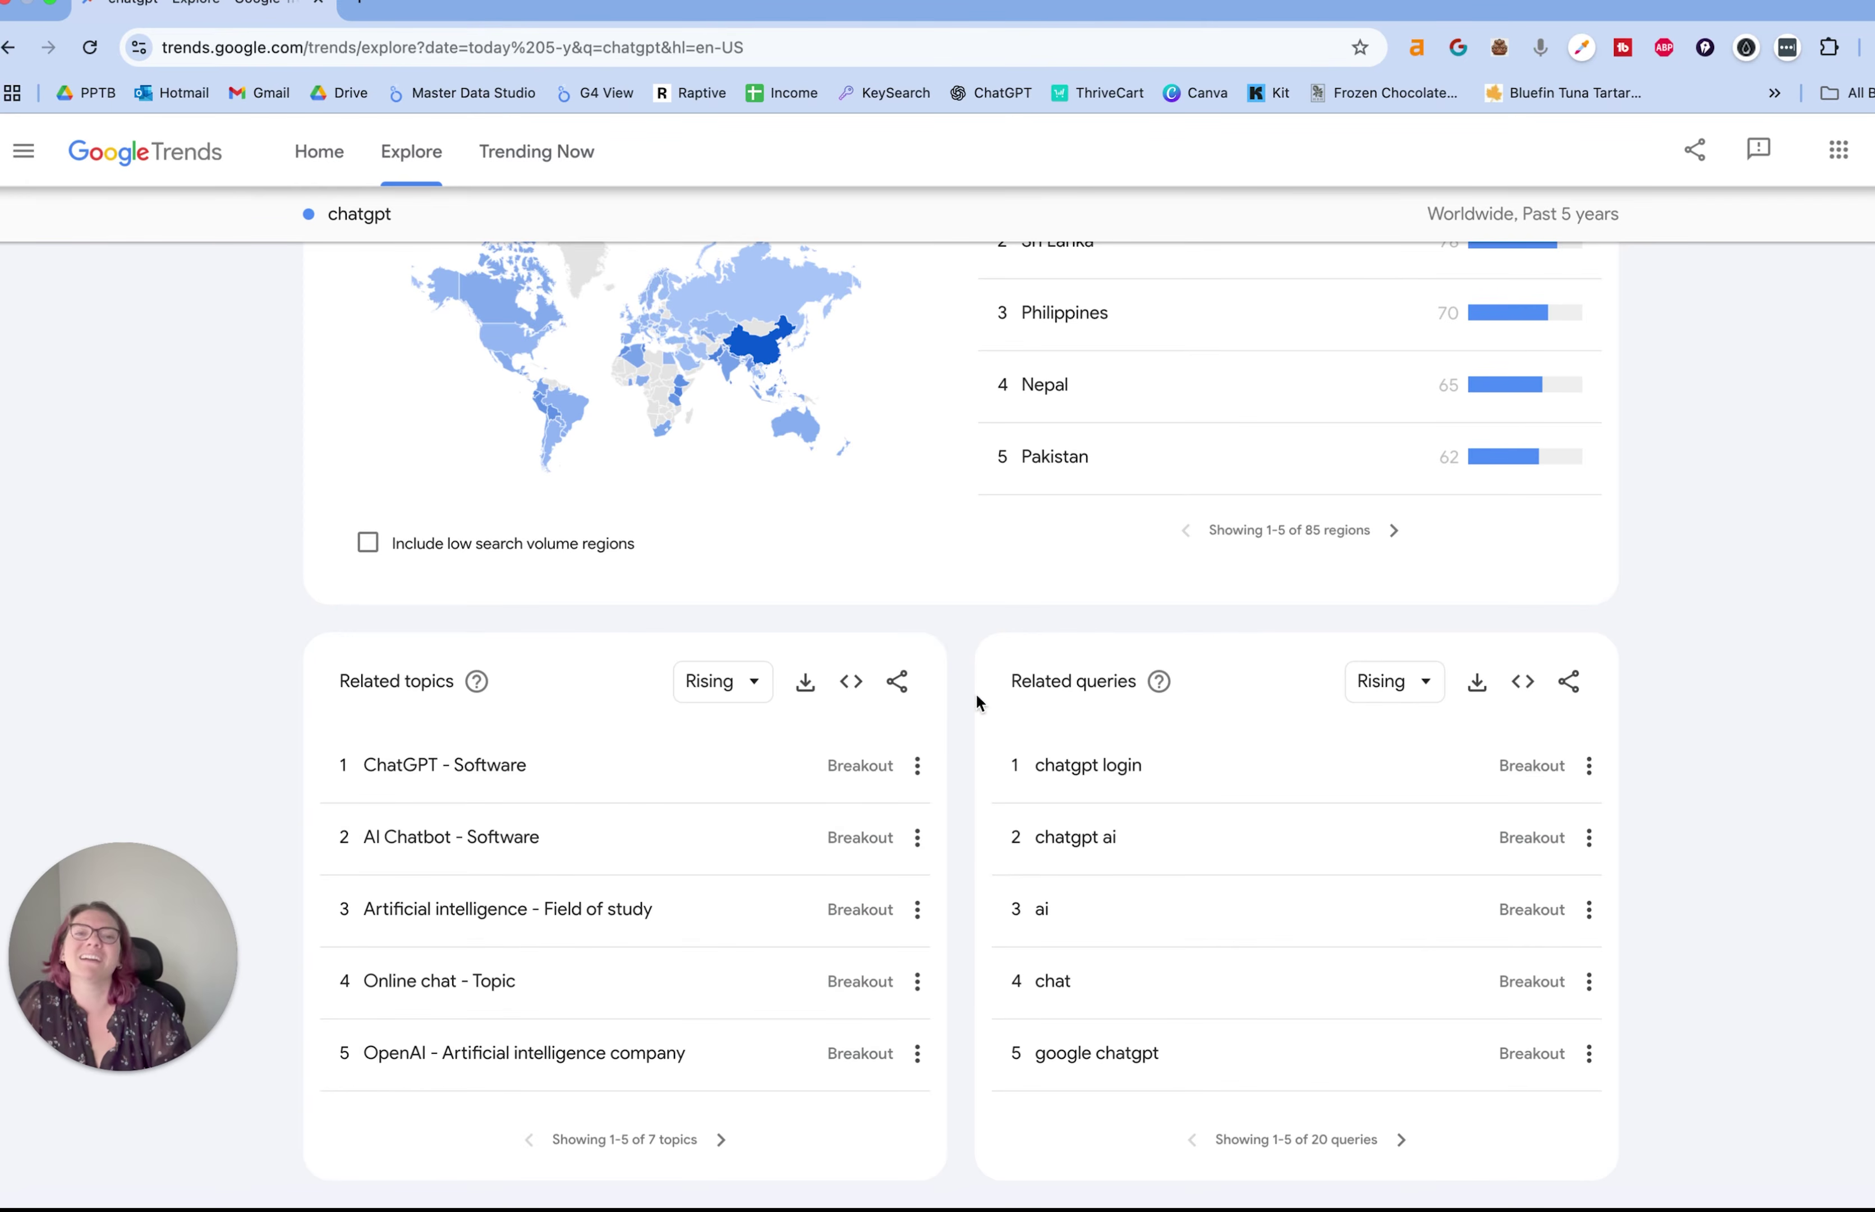
- Show chatgpt's Related queries by Top and return the list to Rising
click(1357, 679)
click(1411, 745)
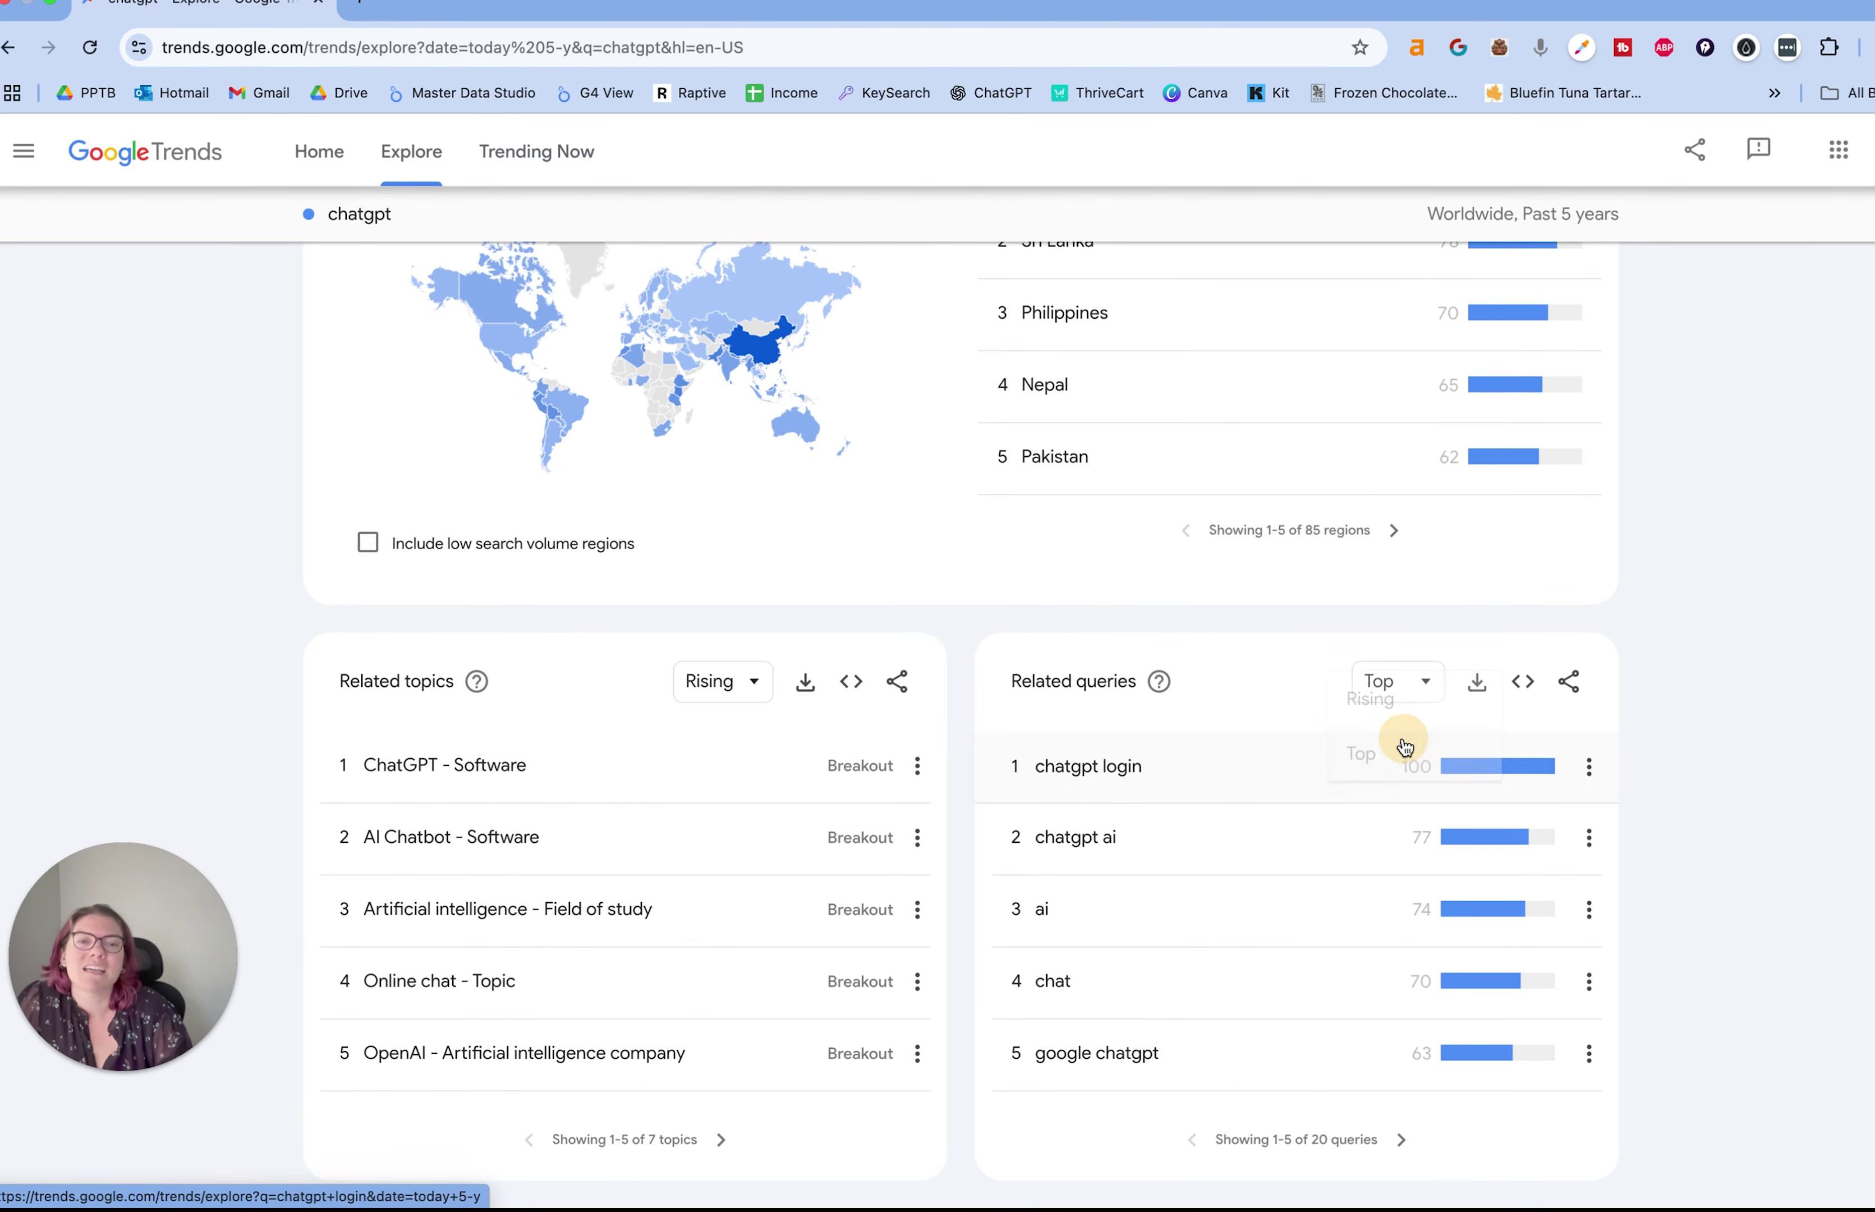
click(1394, 680)
click(1397, 660)
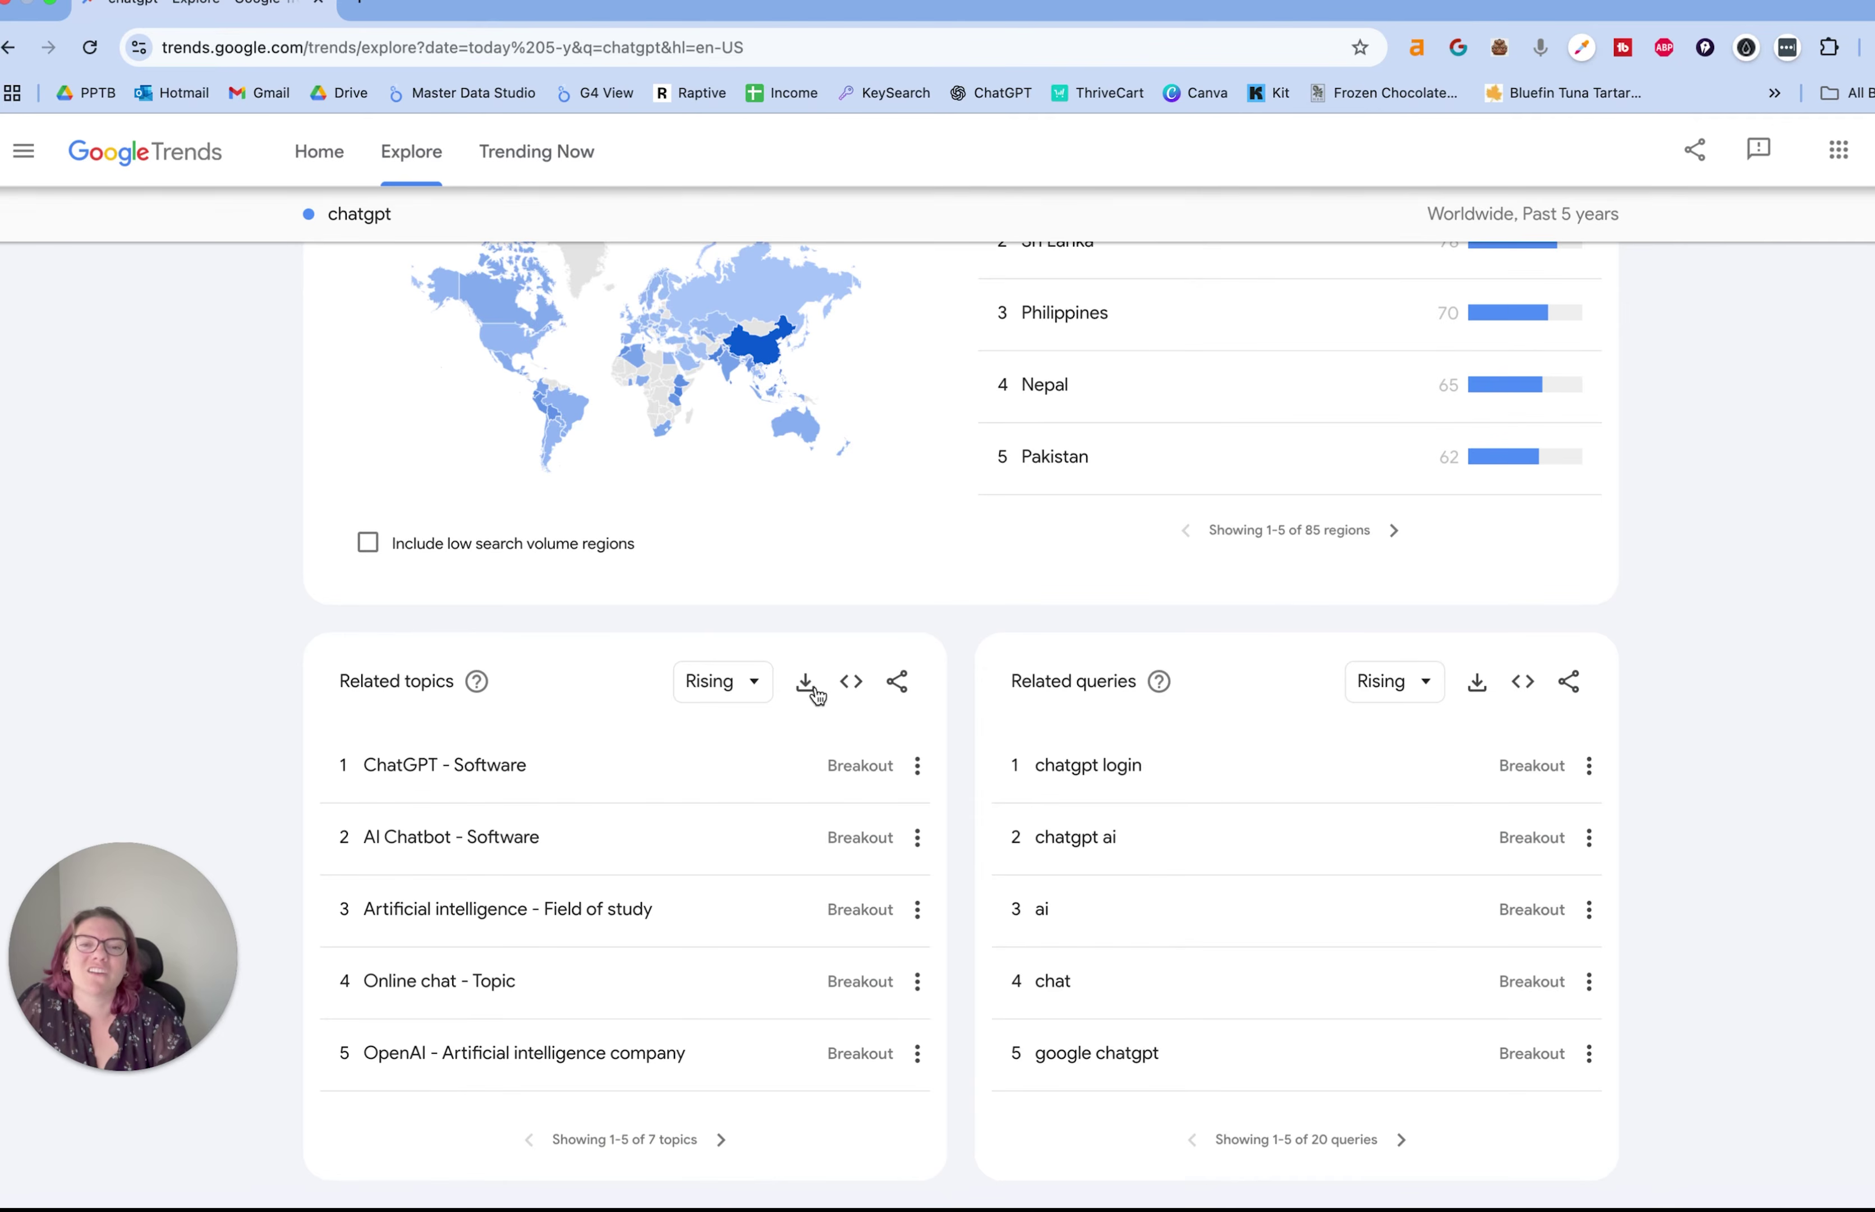
- Page through all of chatgpt's rising related queries, return to the first page, and recheck its interest graph
click(1396, 1141)
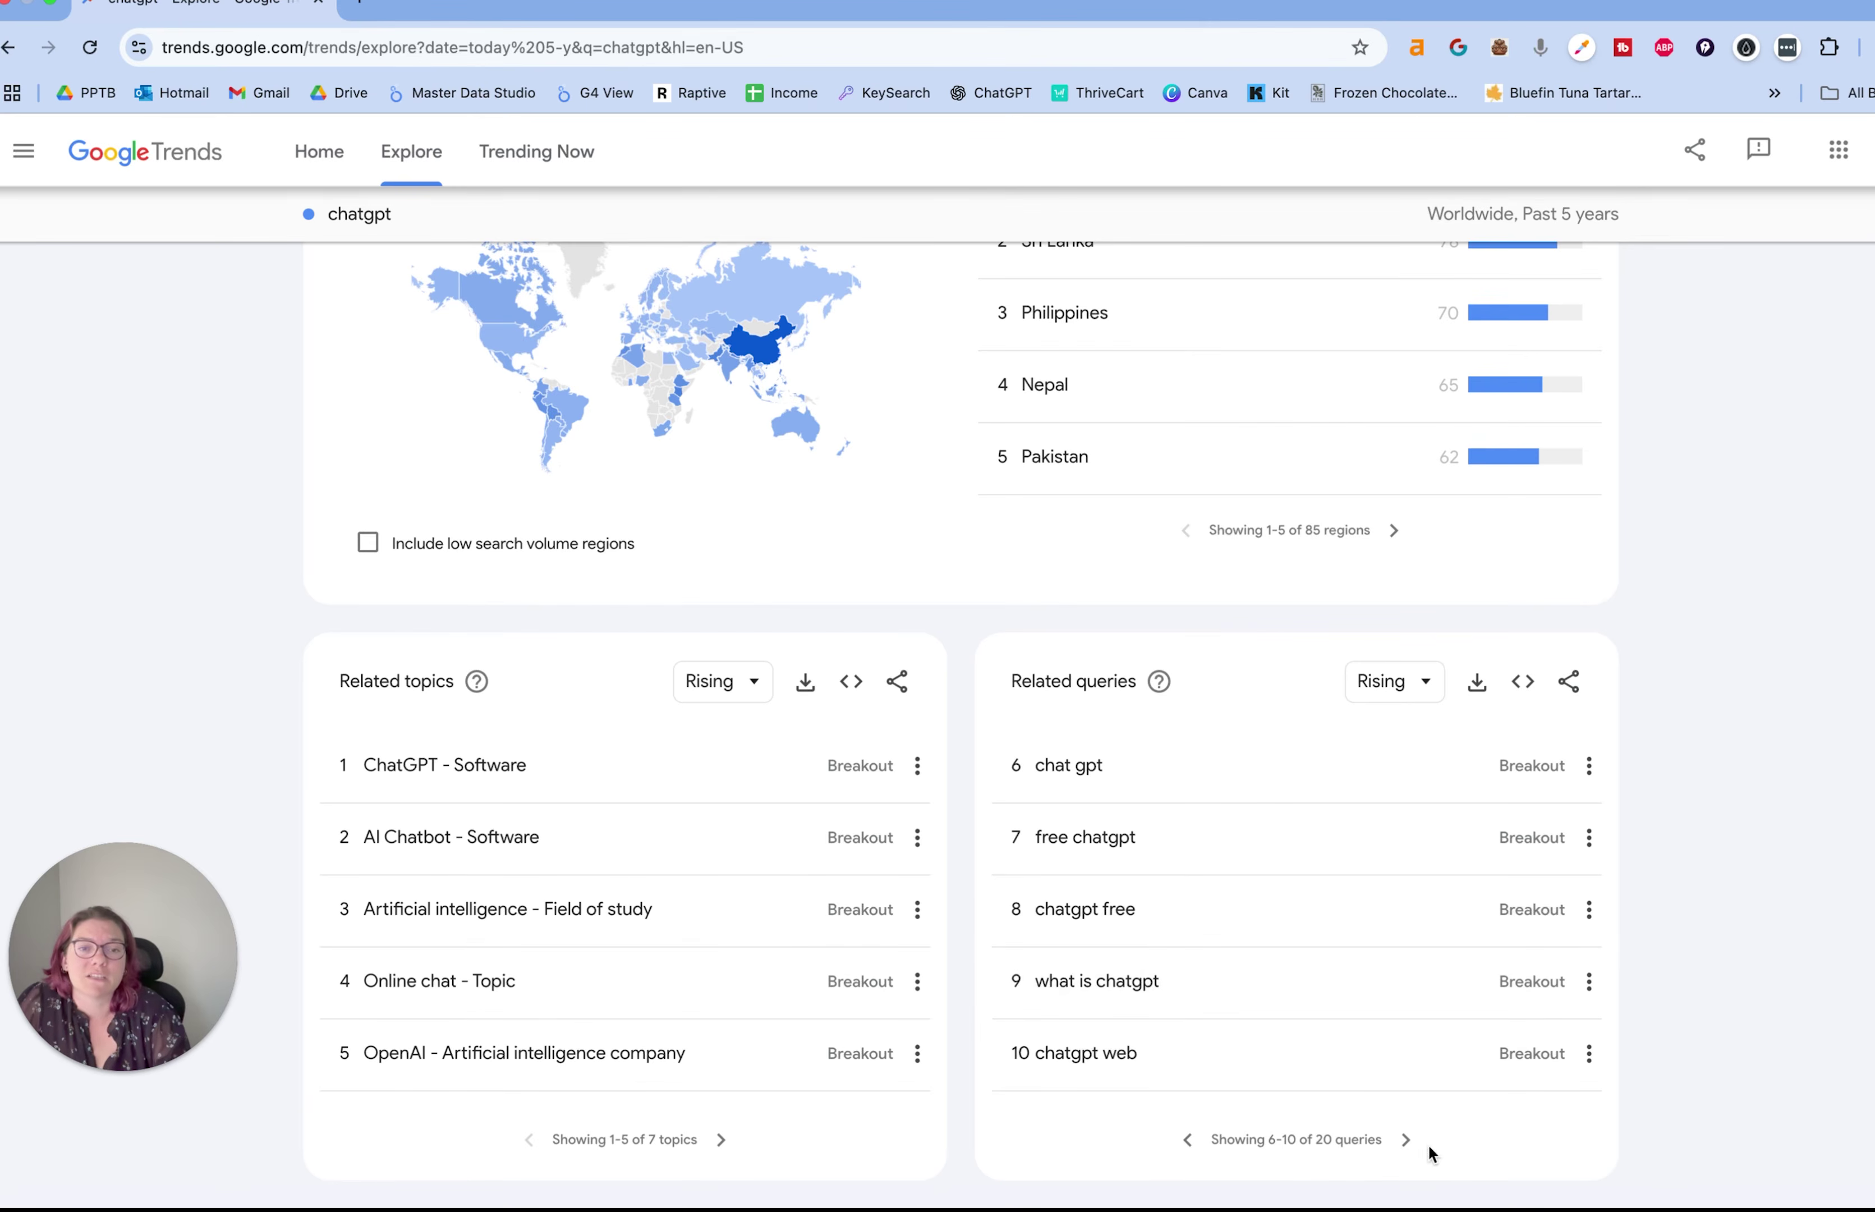
click(1407, 1142)
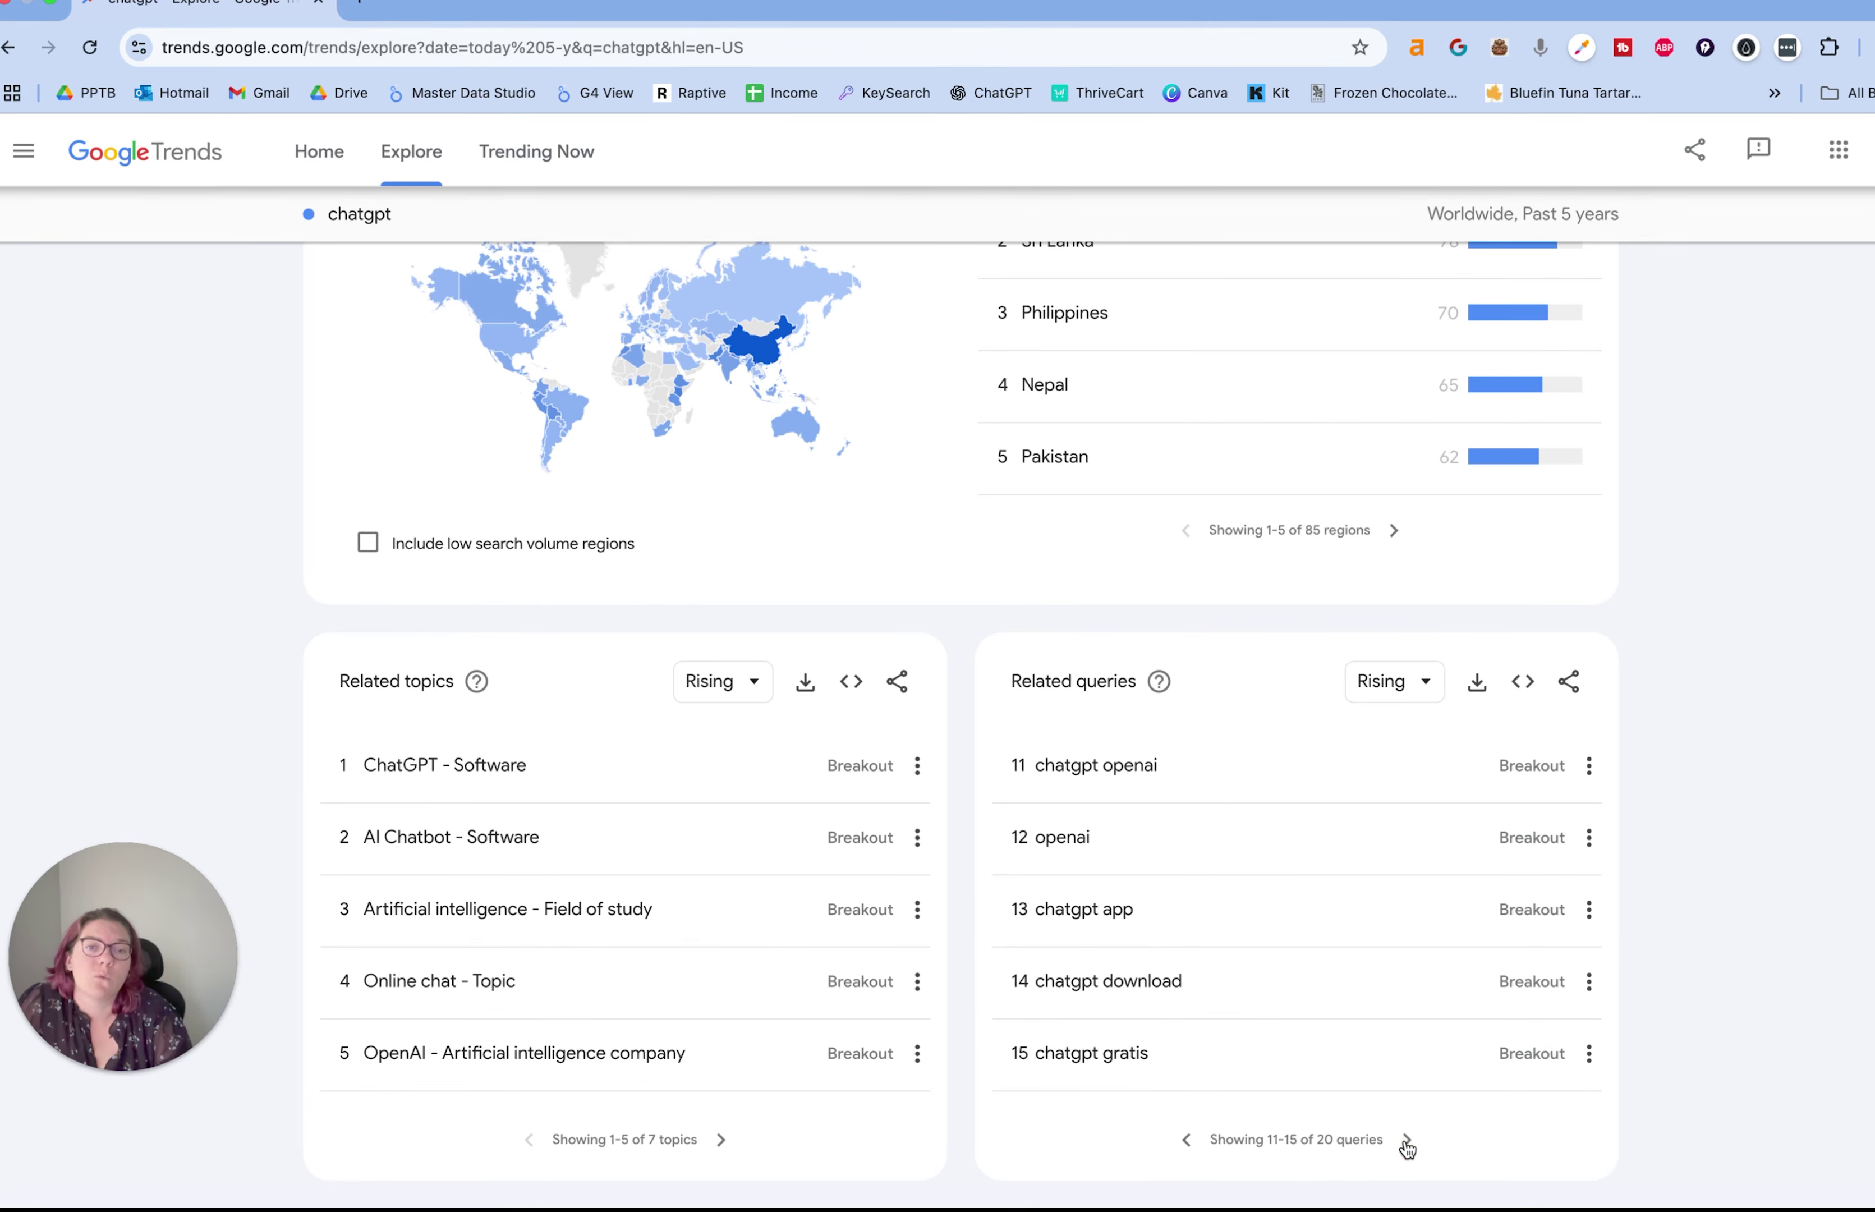
click(1406, 1142)
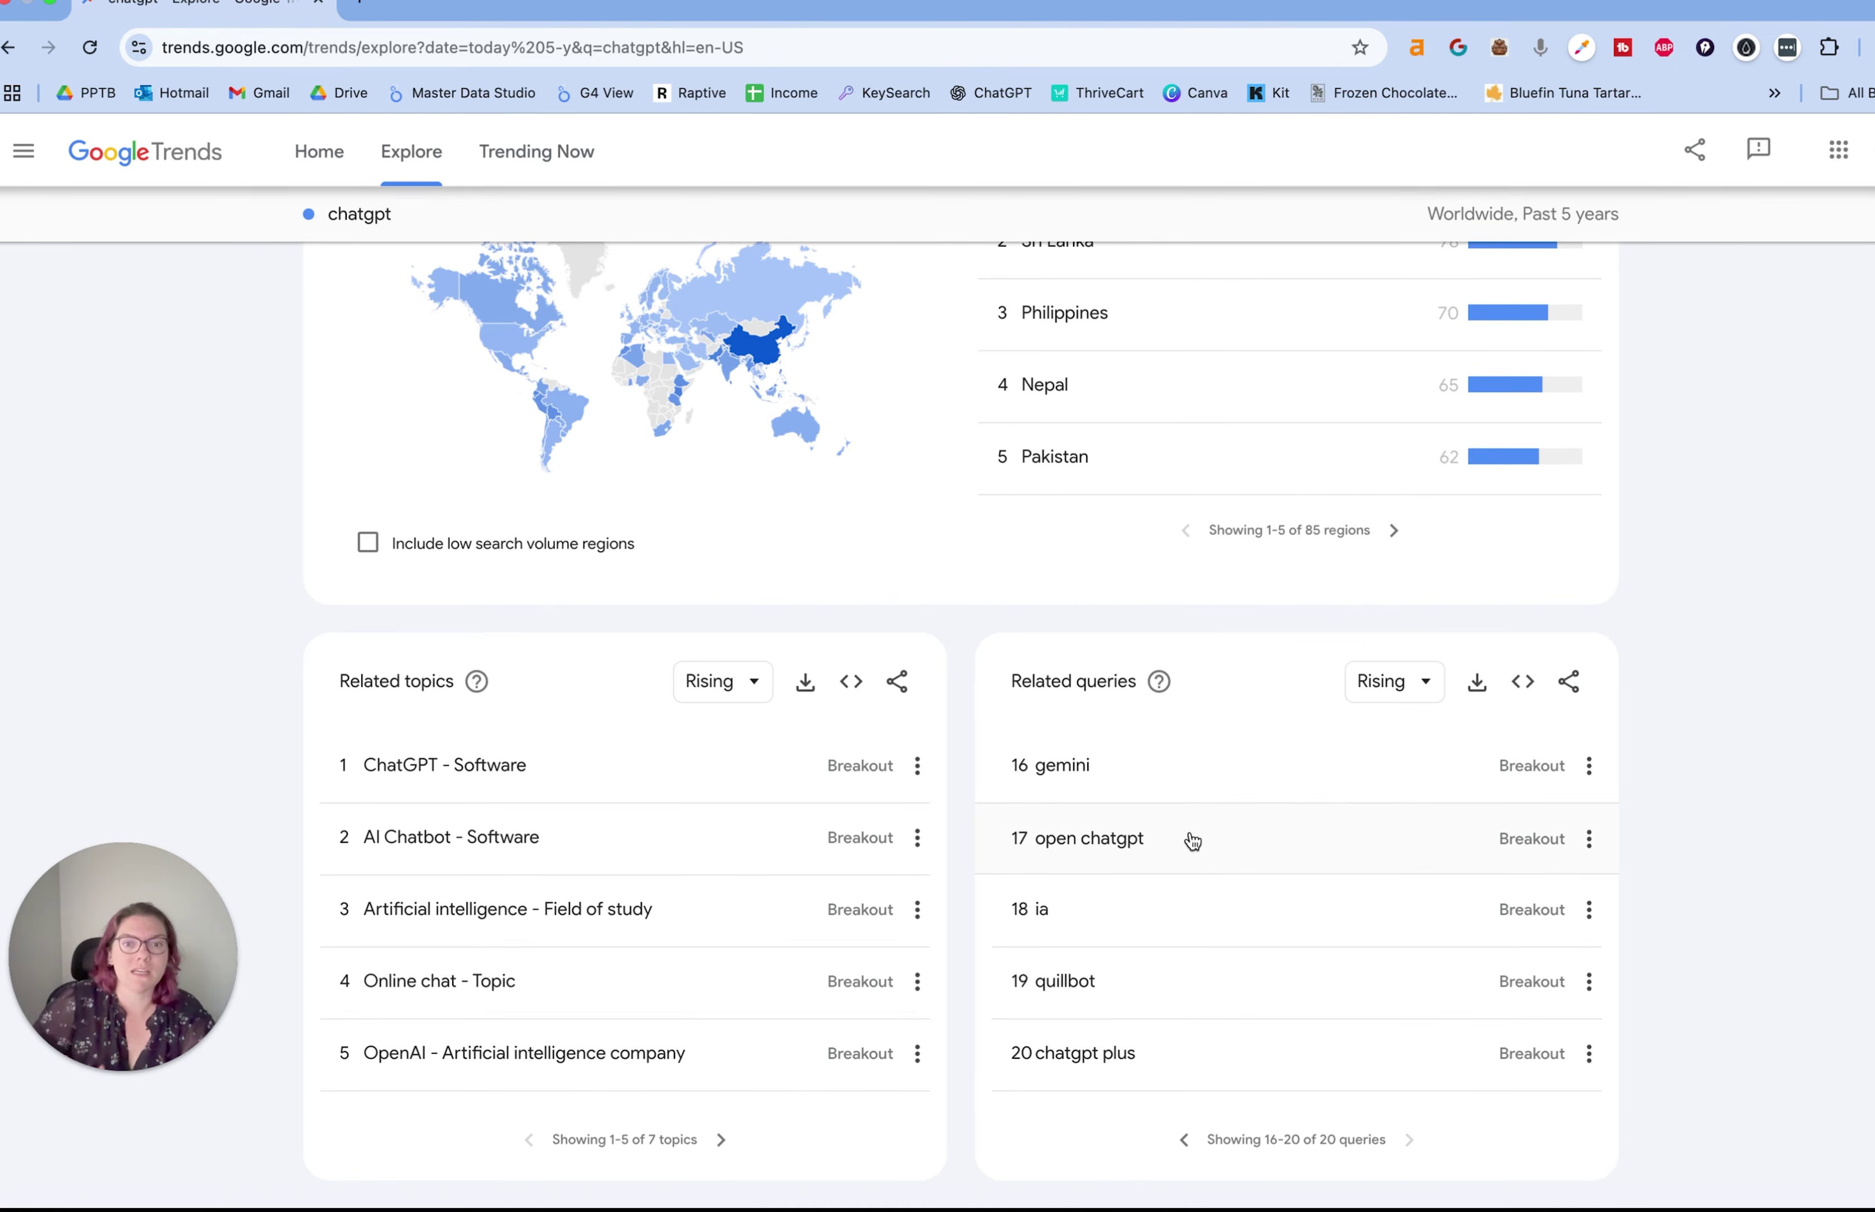
click(1186, 1140)
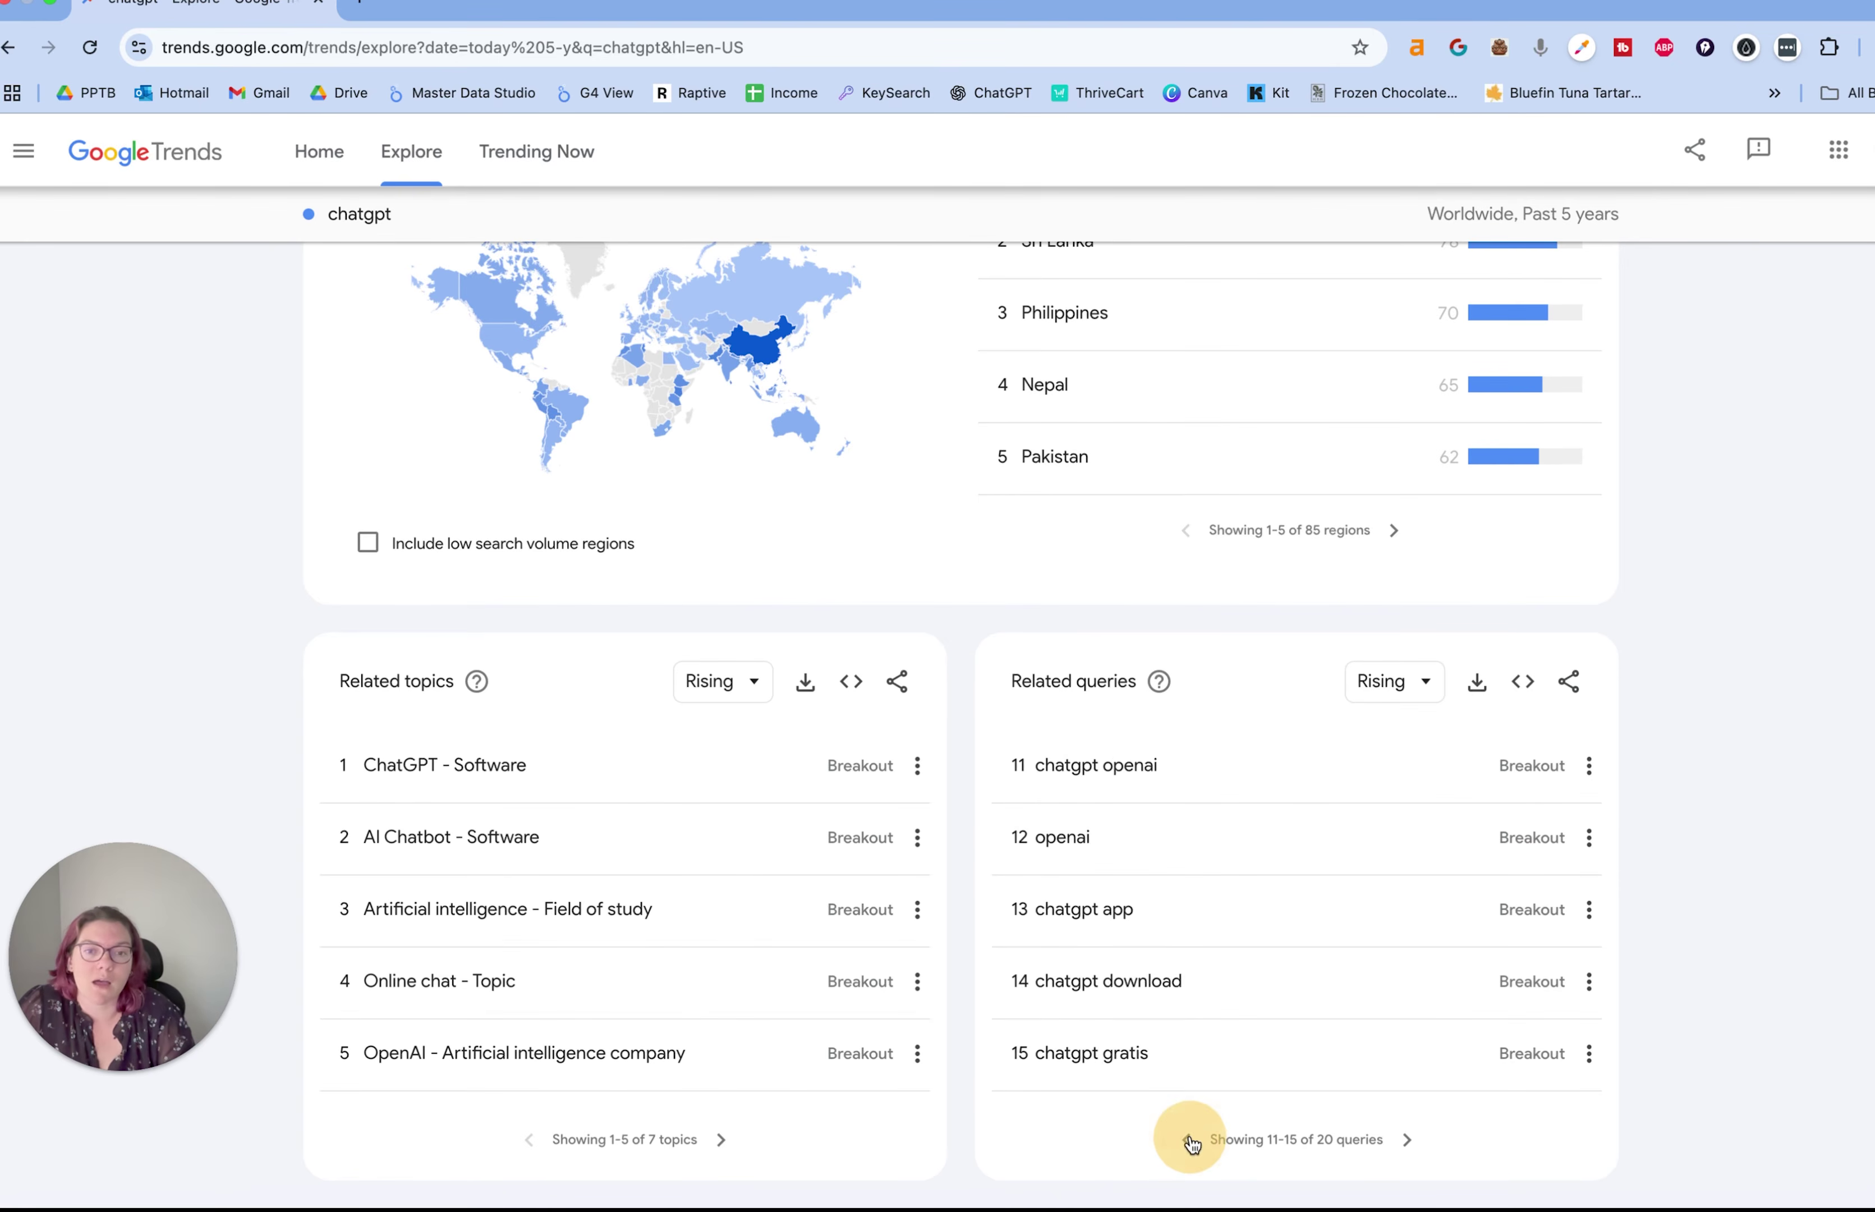
click(1189, 1140)
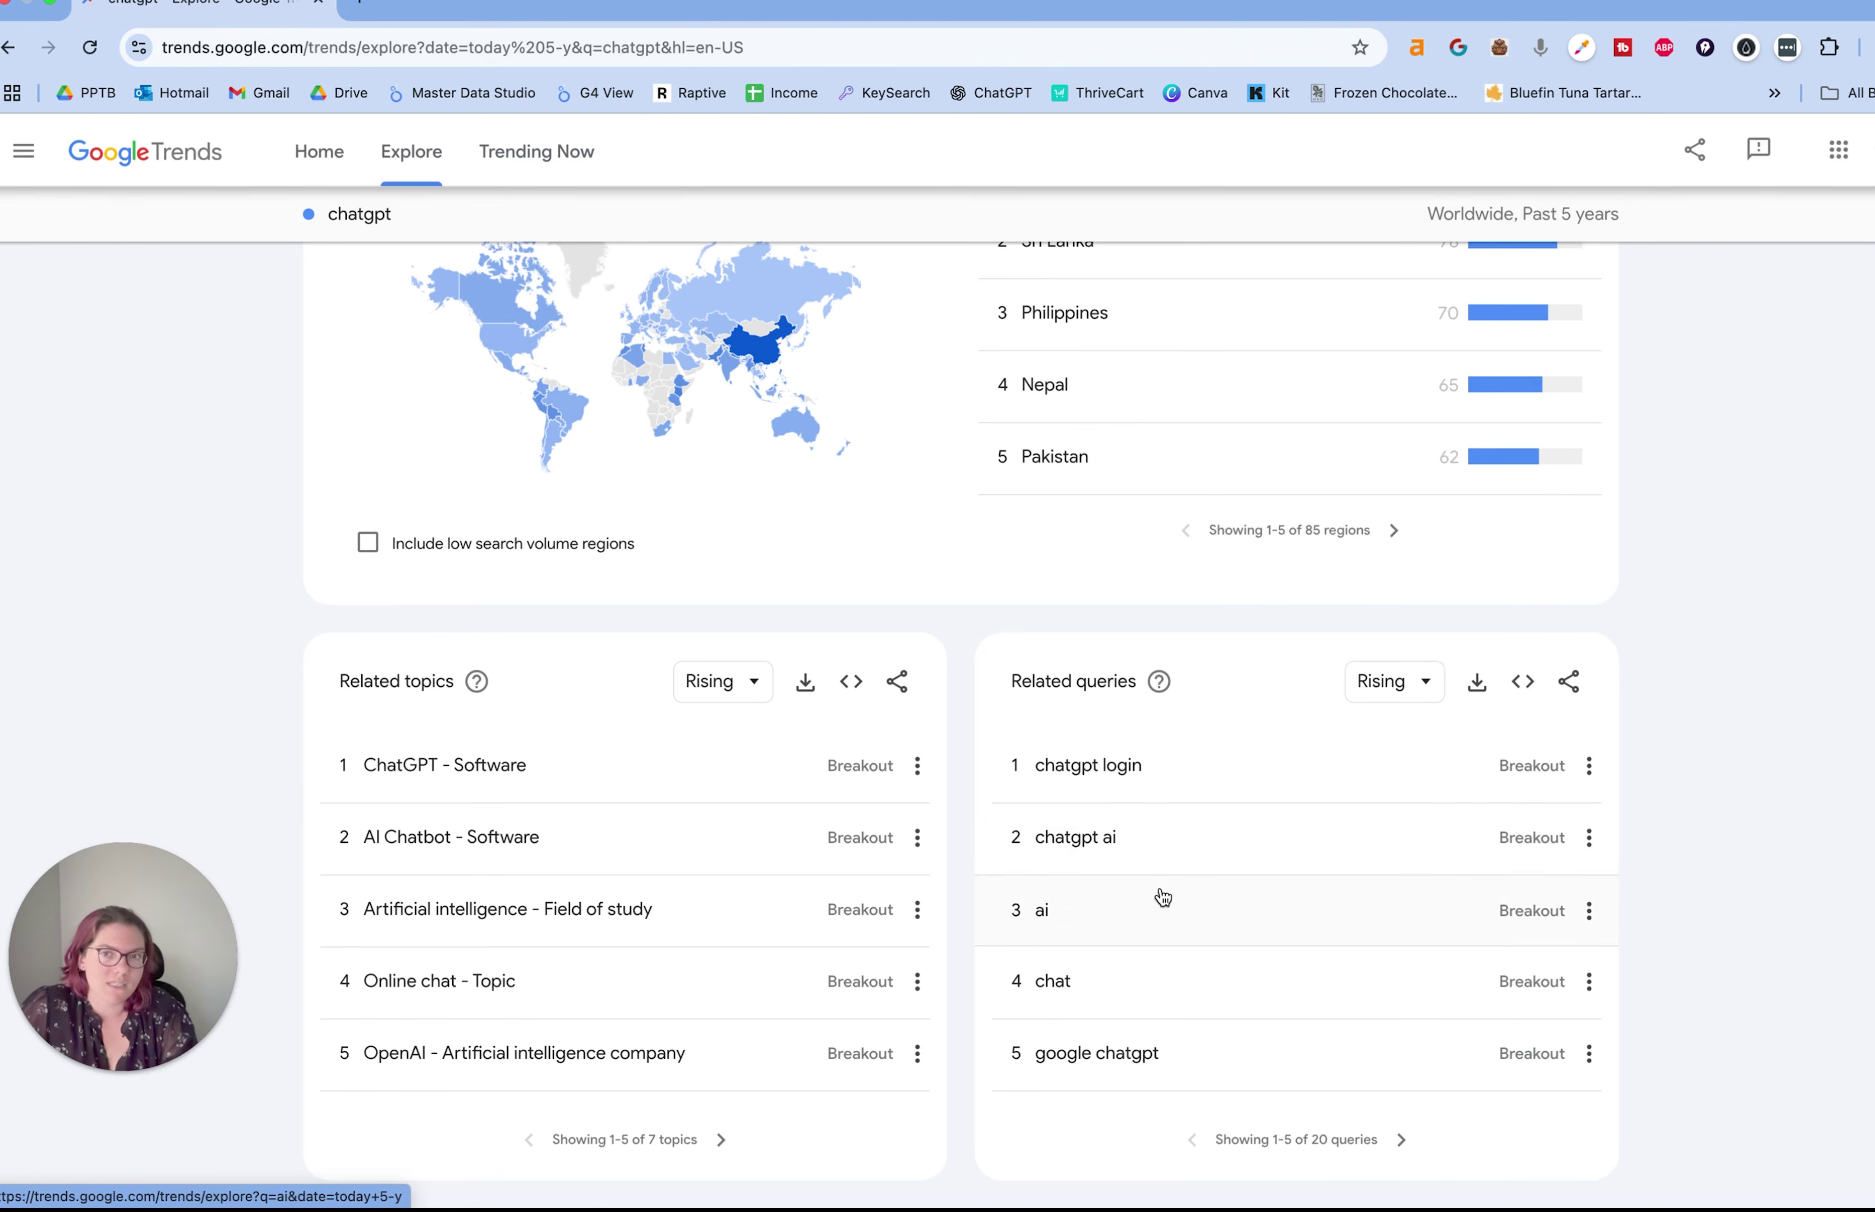
scroll(950, 649, up, 10)
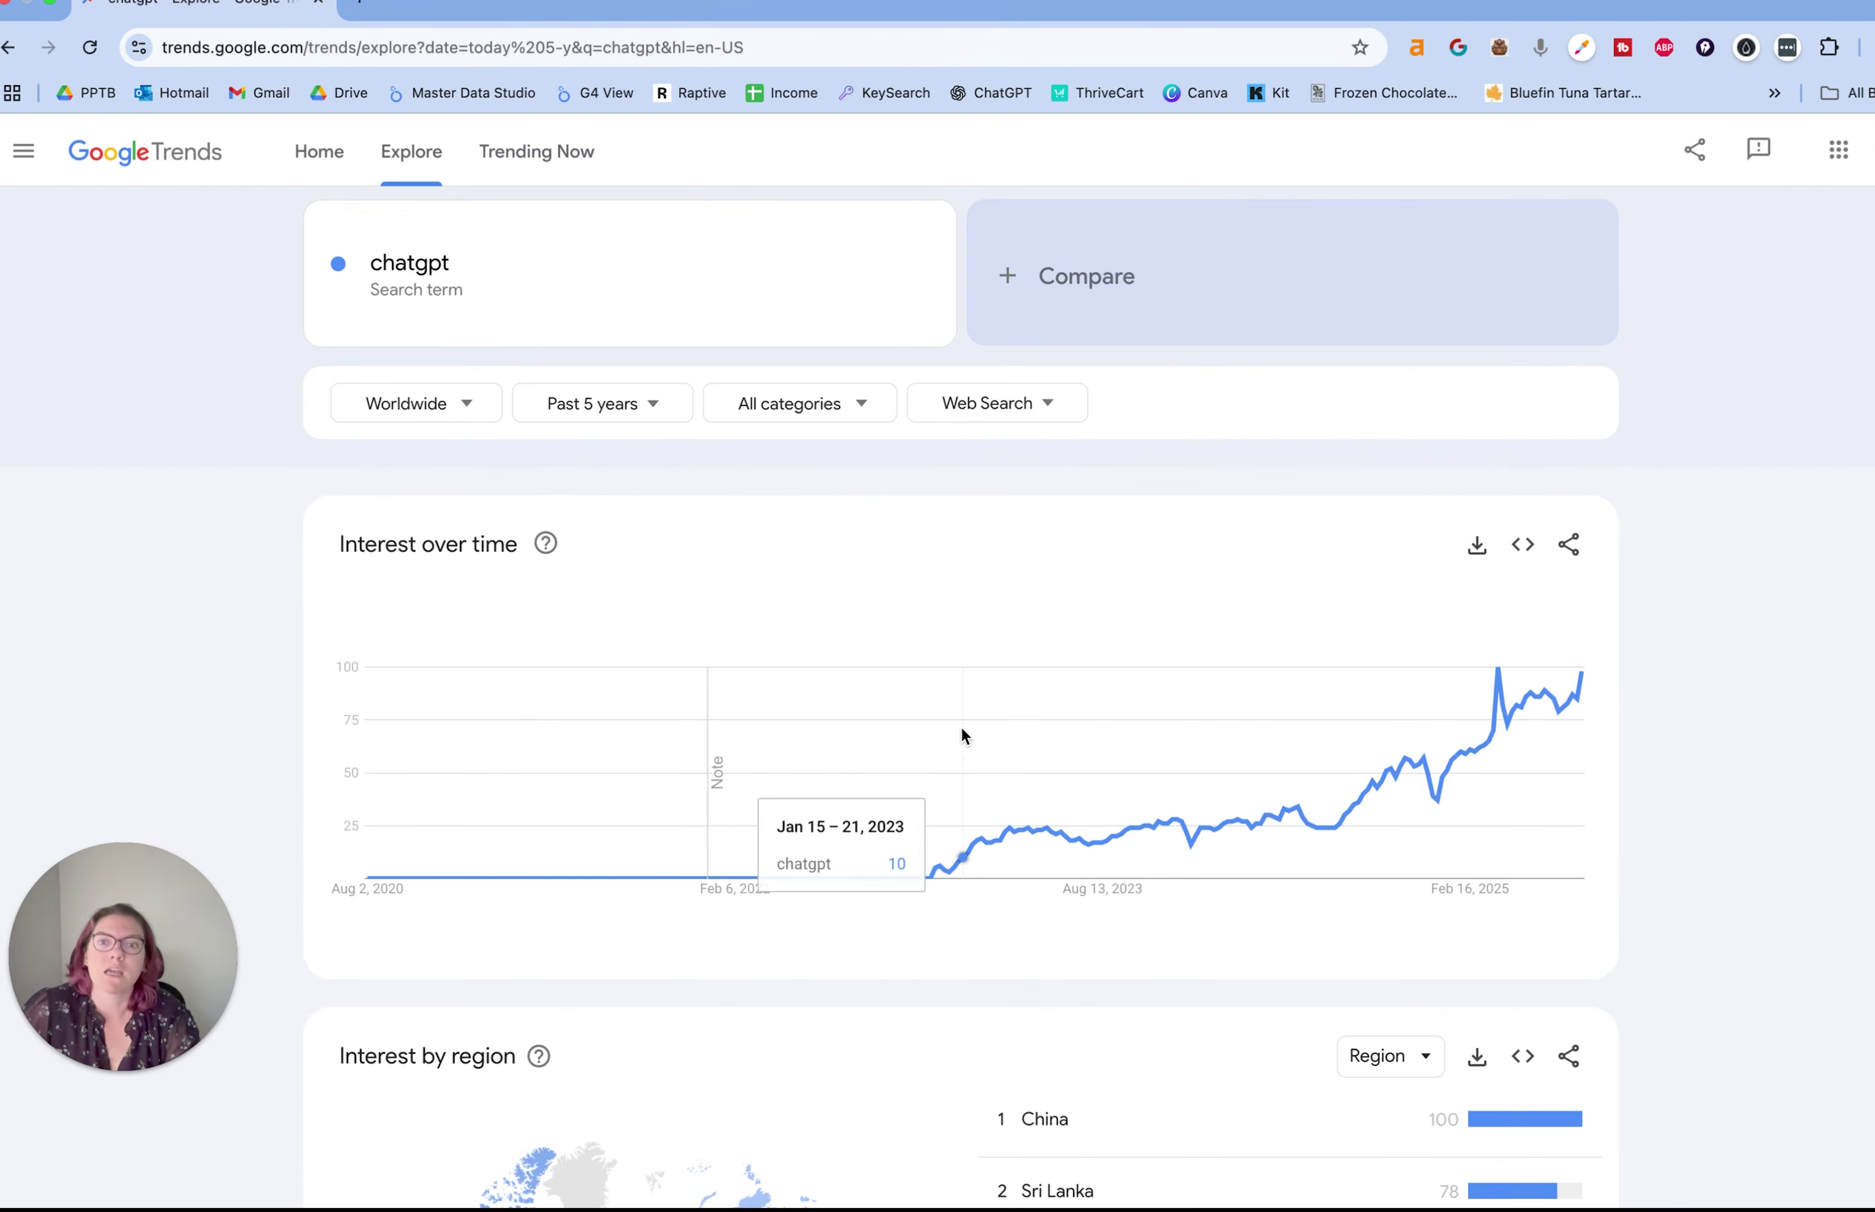
scroll(963, 749, down, 10)
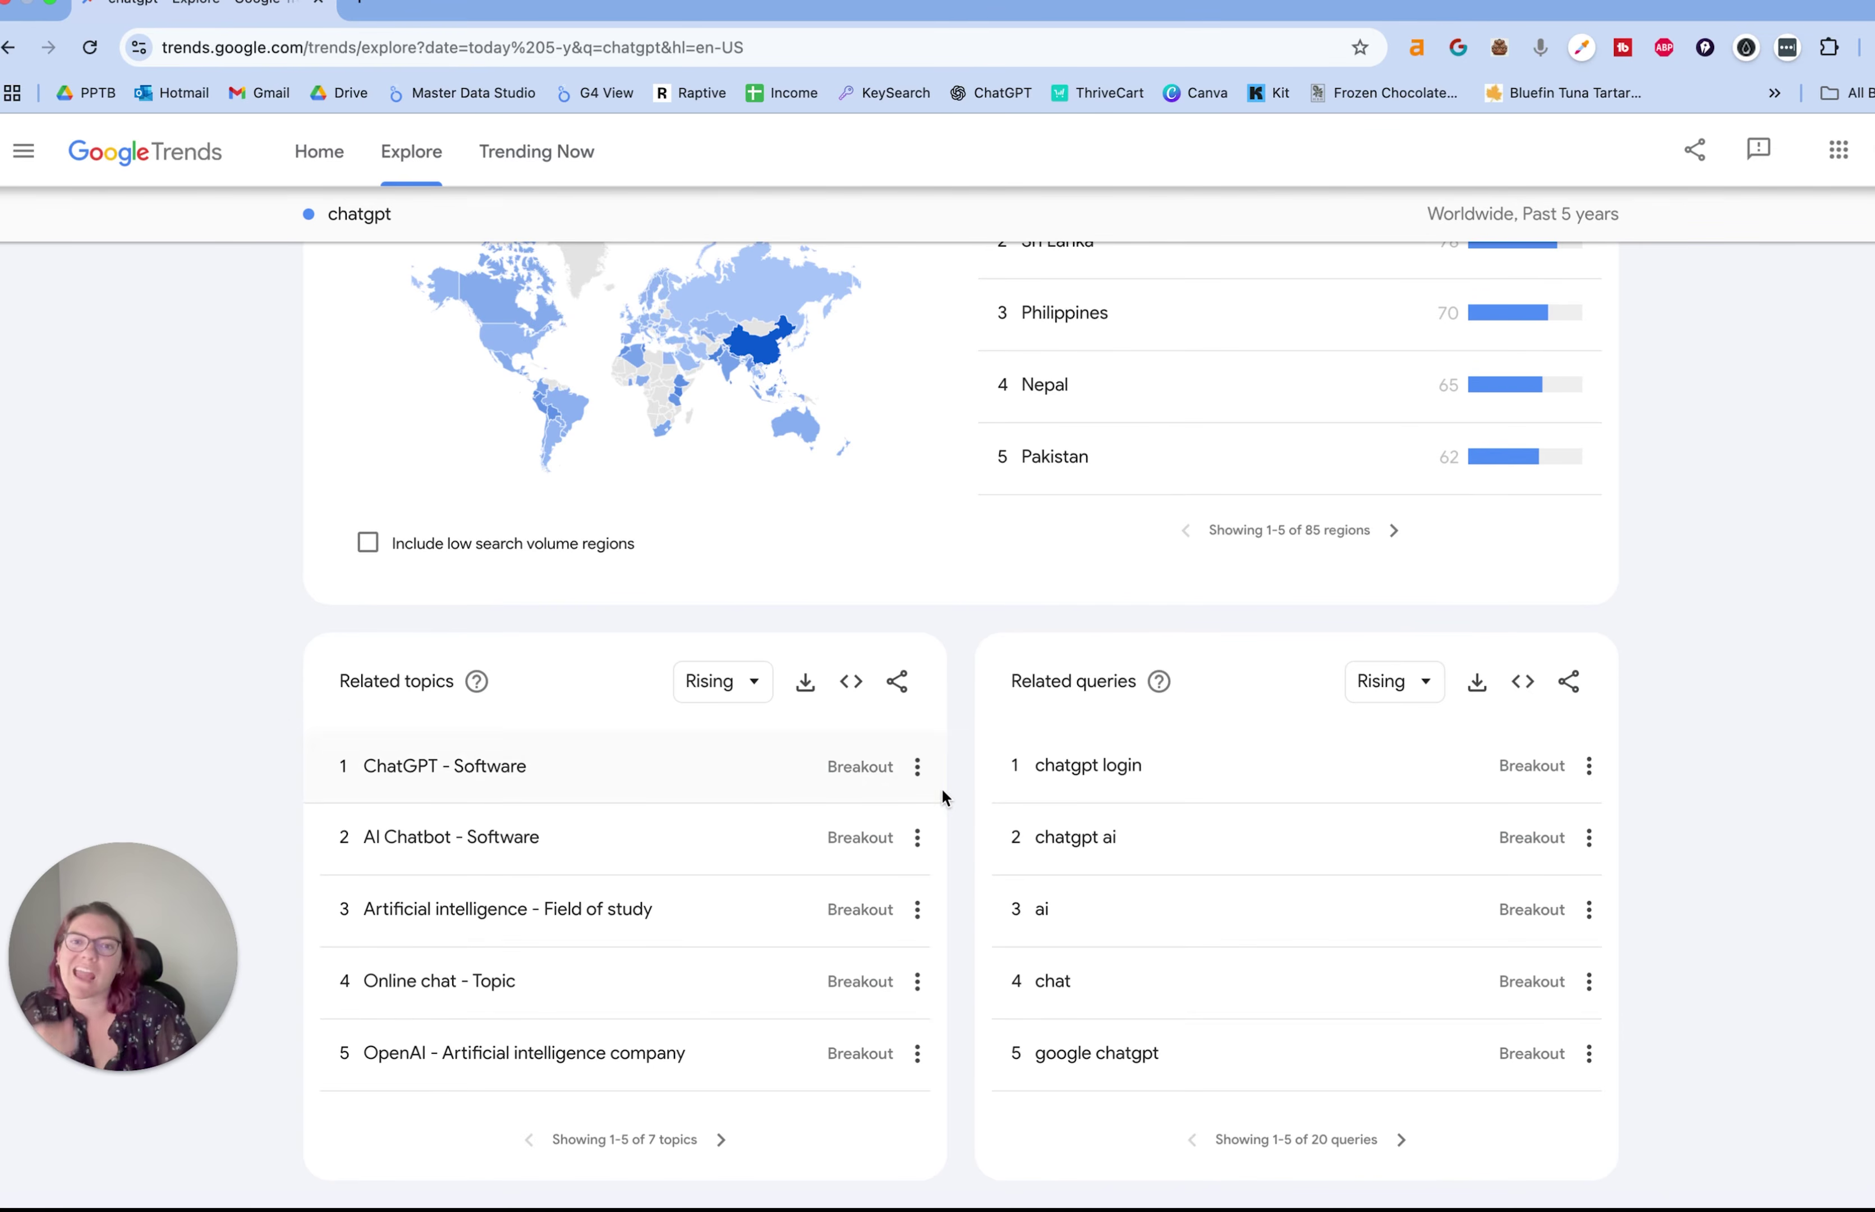
- Add "gemini" as a comparison term alongside chatgpt
scroll(969, 779, up, 1)
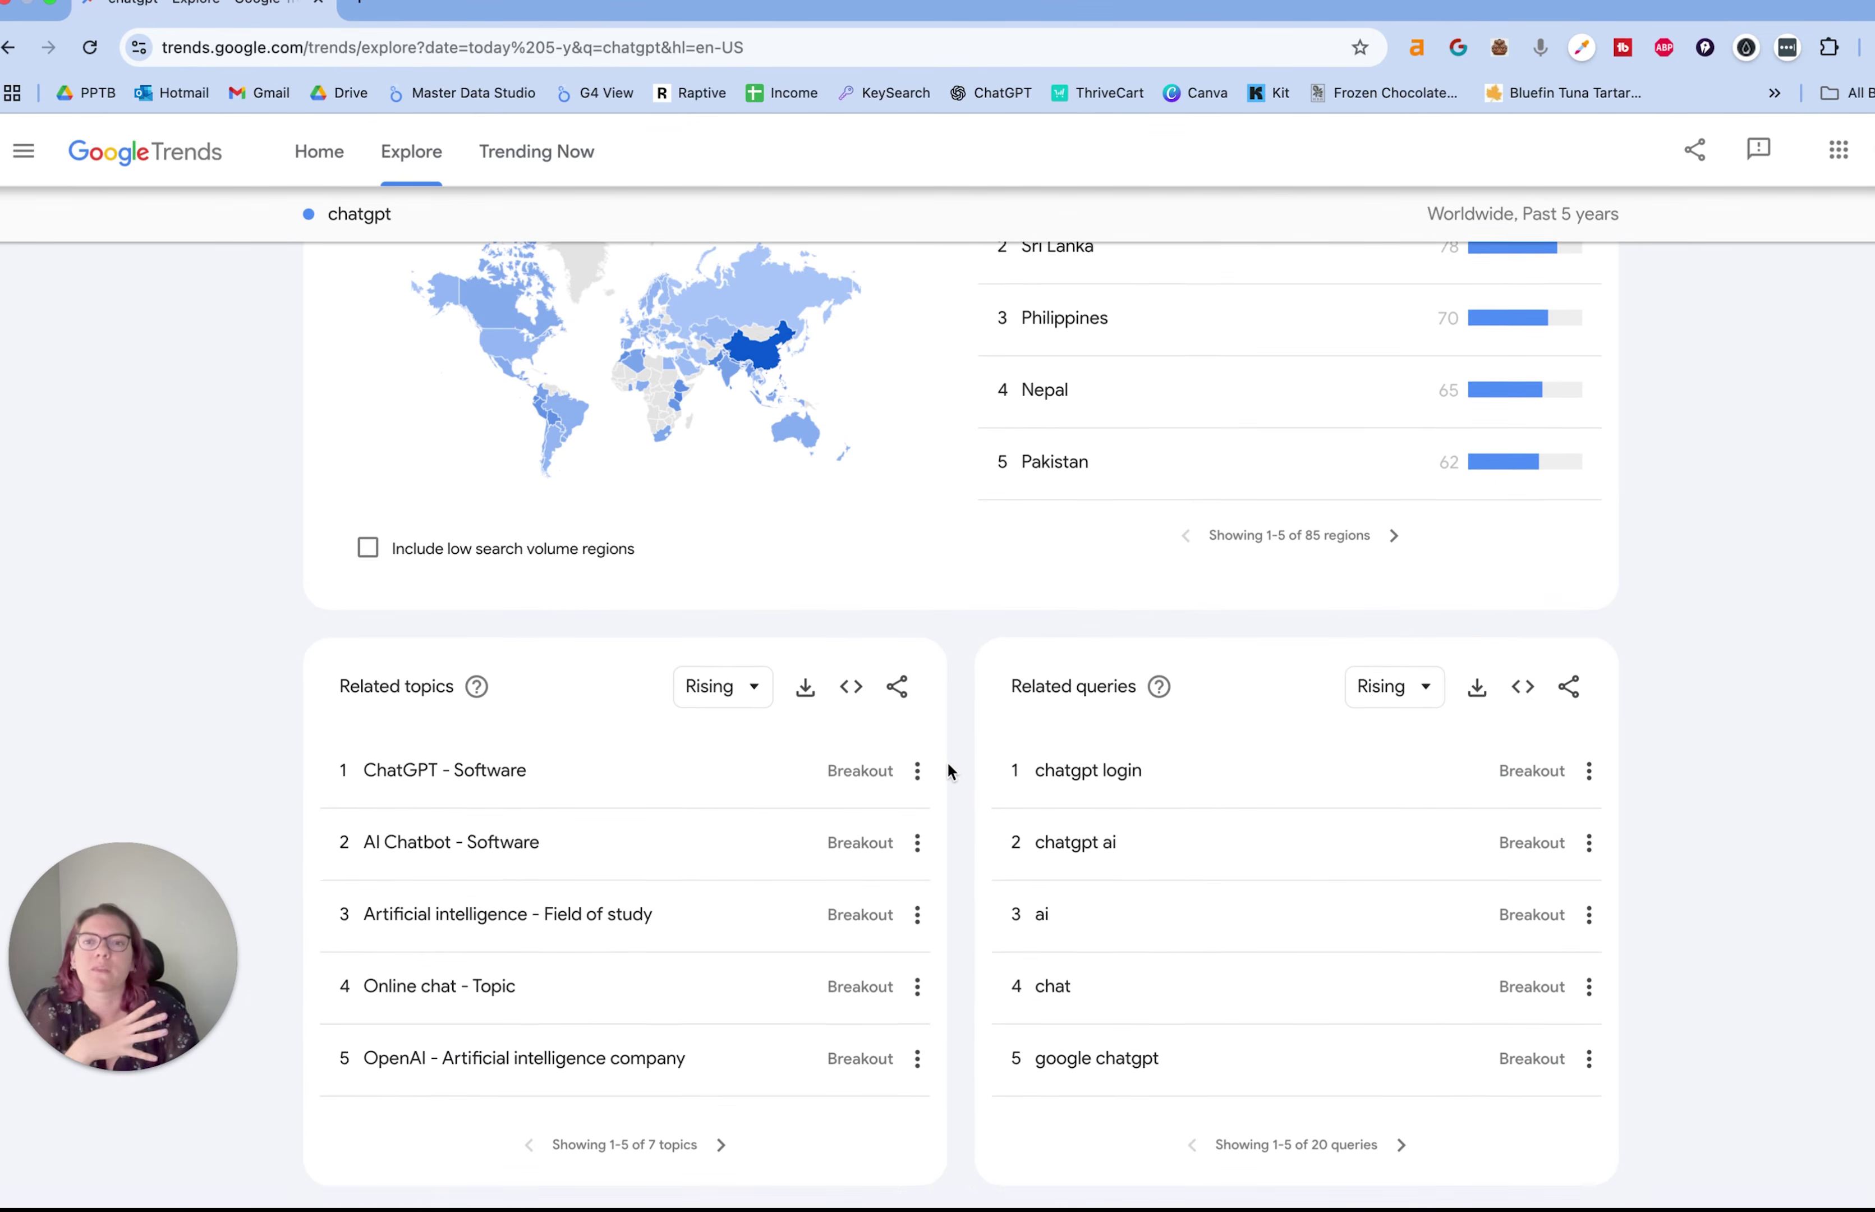
scroll(948, 762, up, 9)
scroll(948, 768, down, 2)
scroll(950, 782, up, 5)
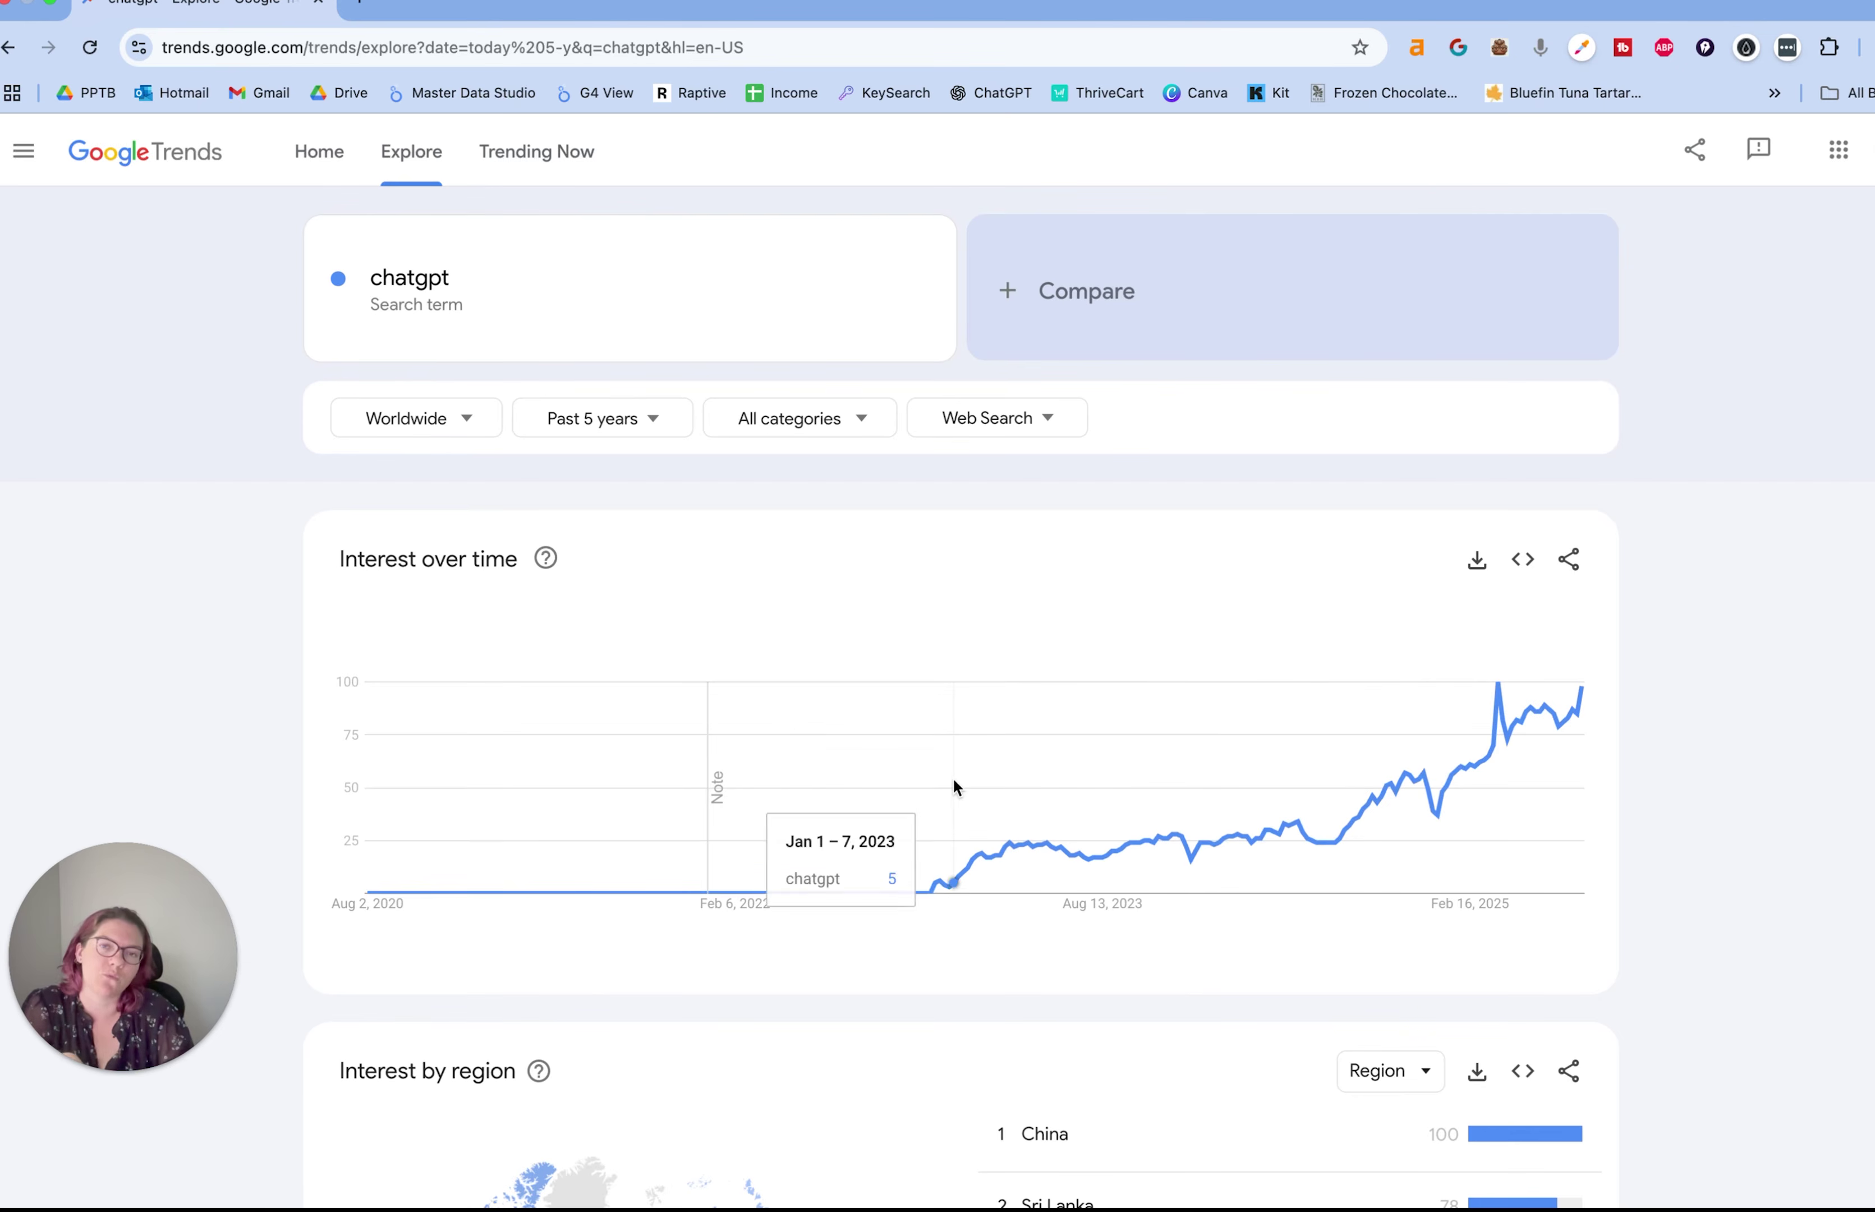
click(1096, 312)
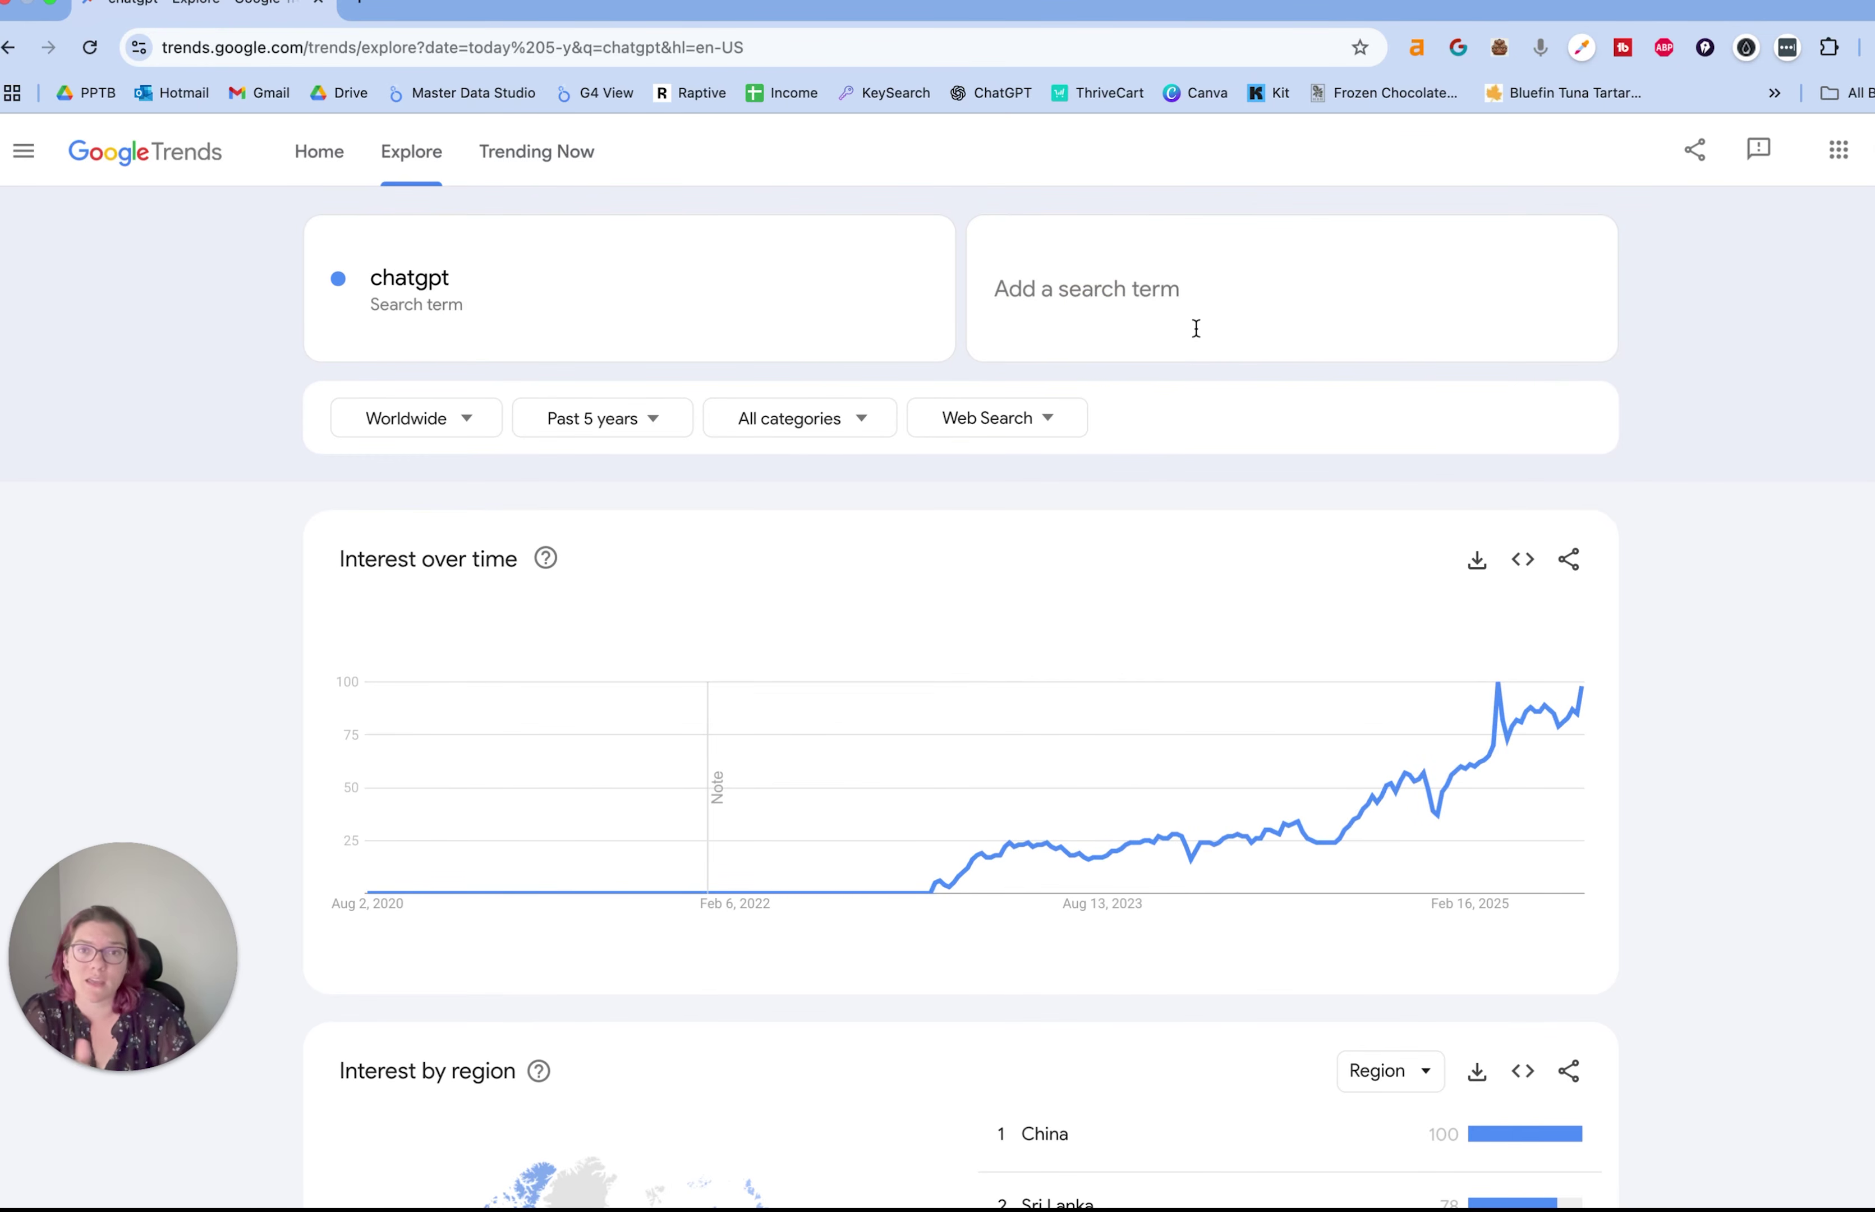
click(1175, 298)
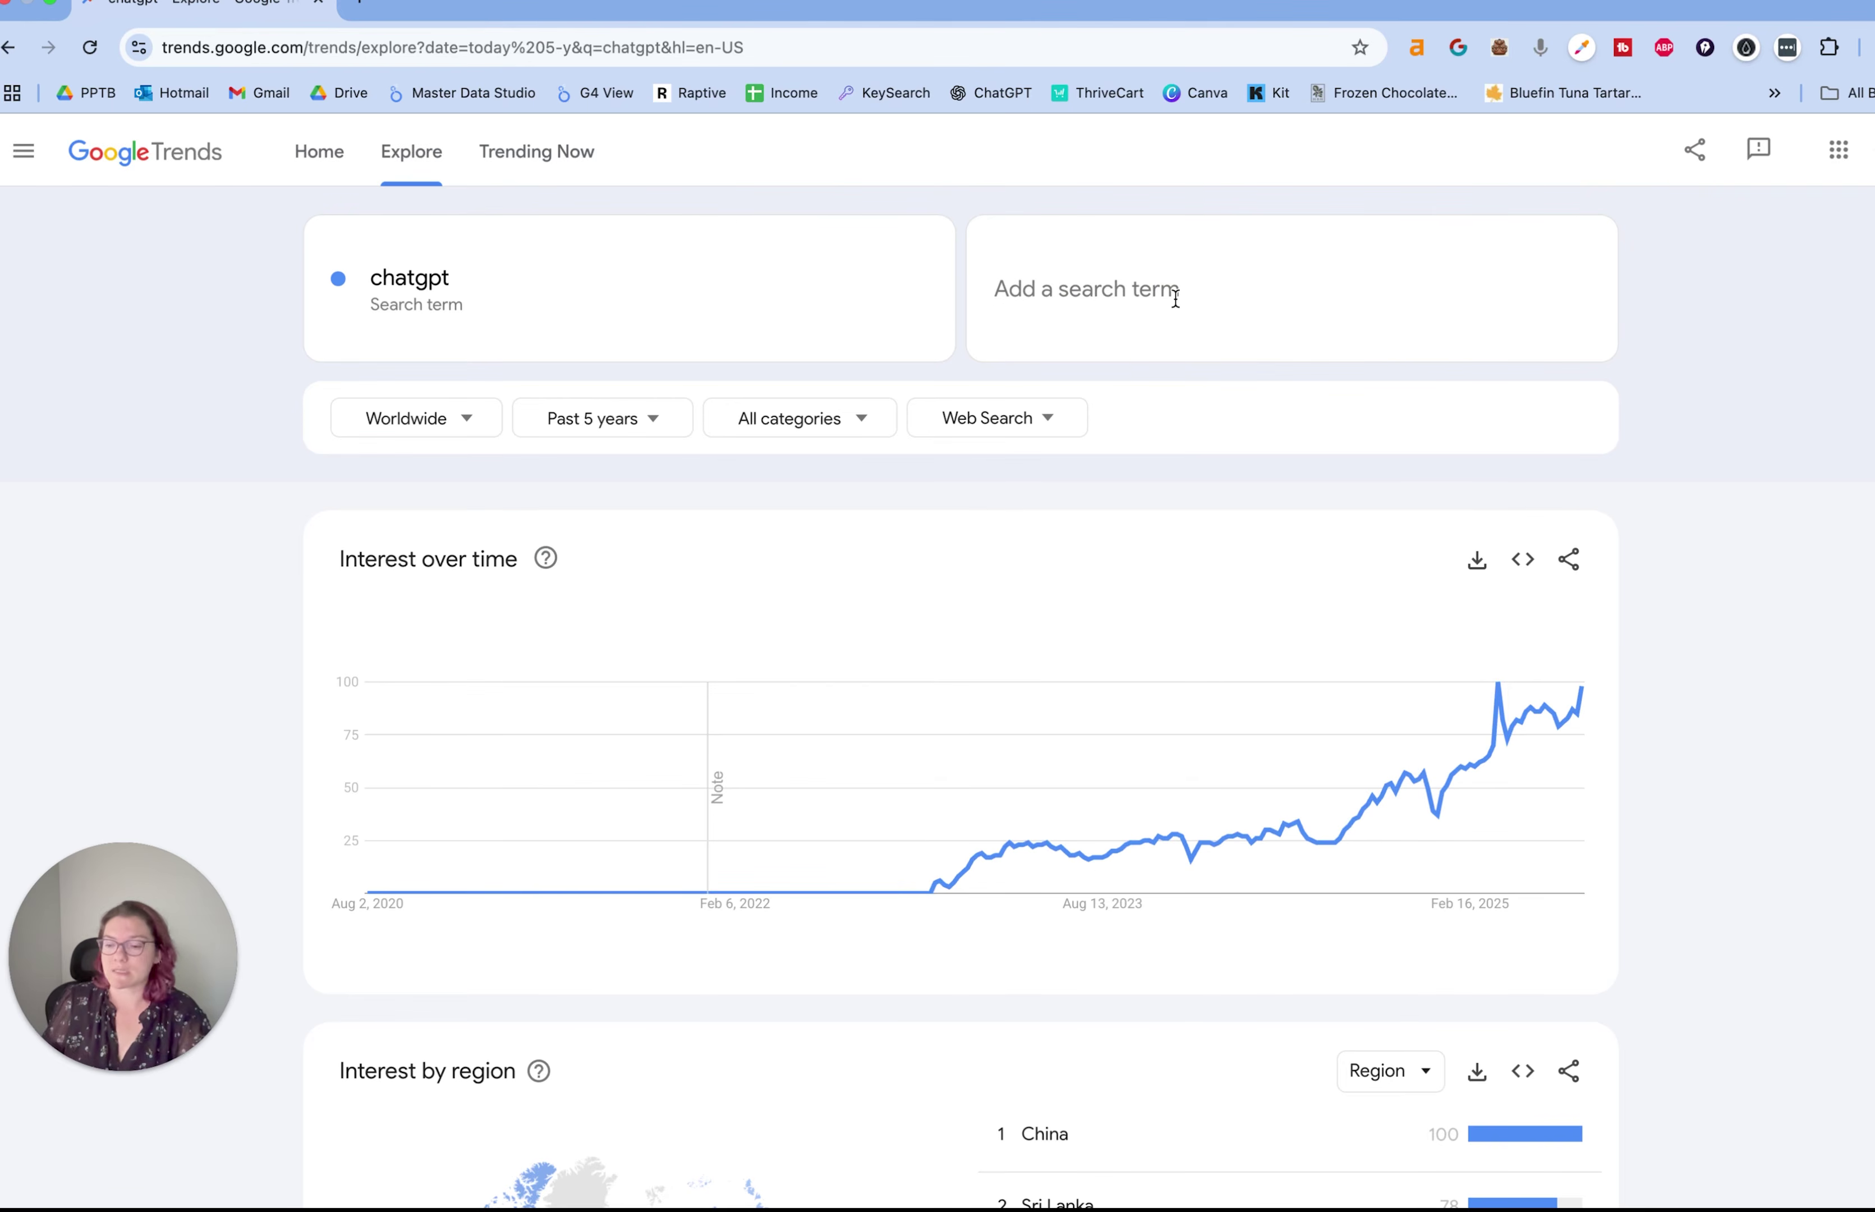
text(gemini)
key(Return)
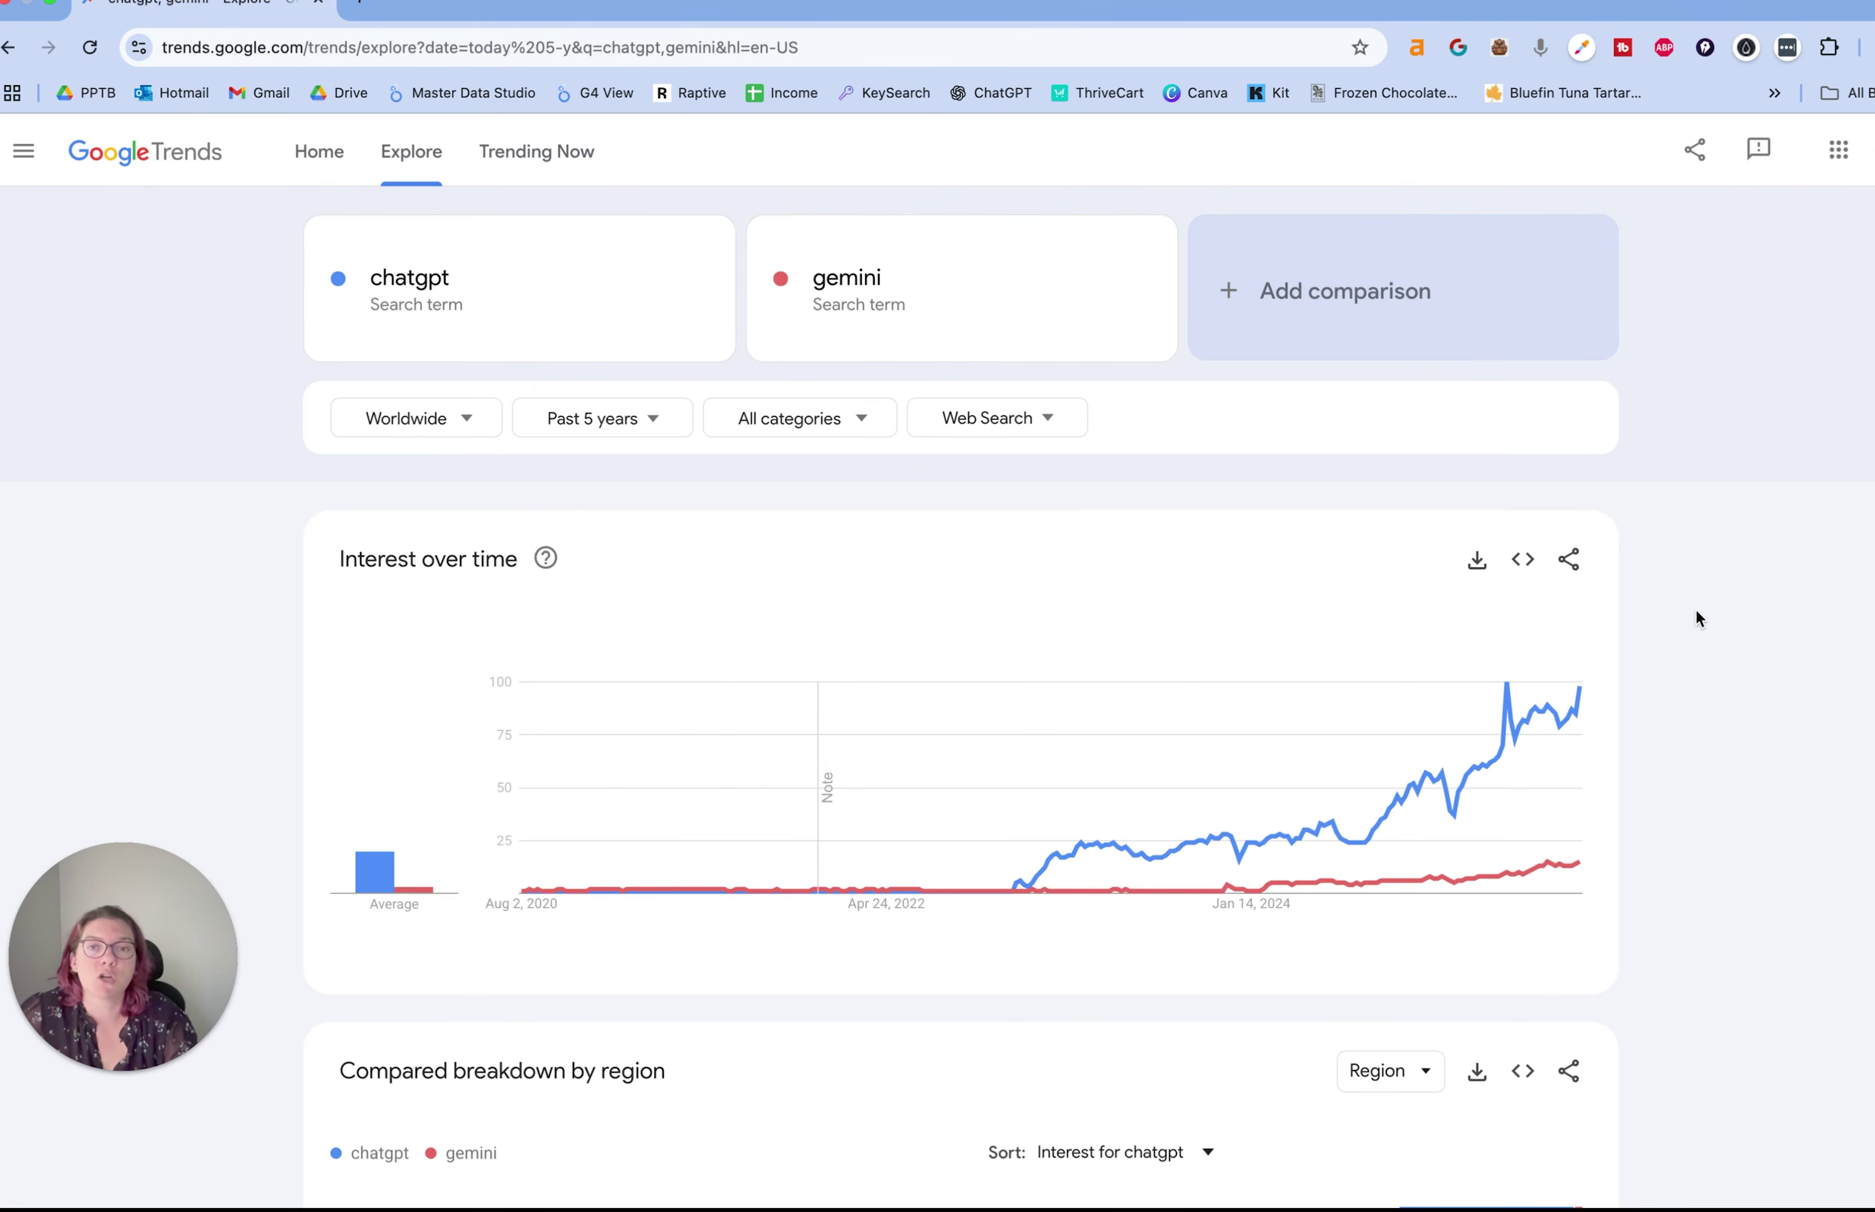
- Review the regional breakdown of chatgpt versus gemini and each term's interest map and related queries
scroll(1670, 622, down, 6)
scroll(1673, 629, down, 1)
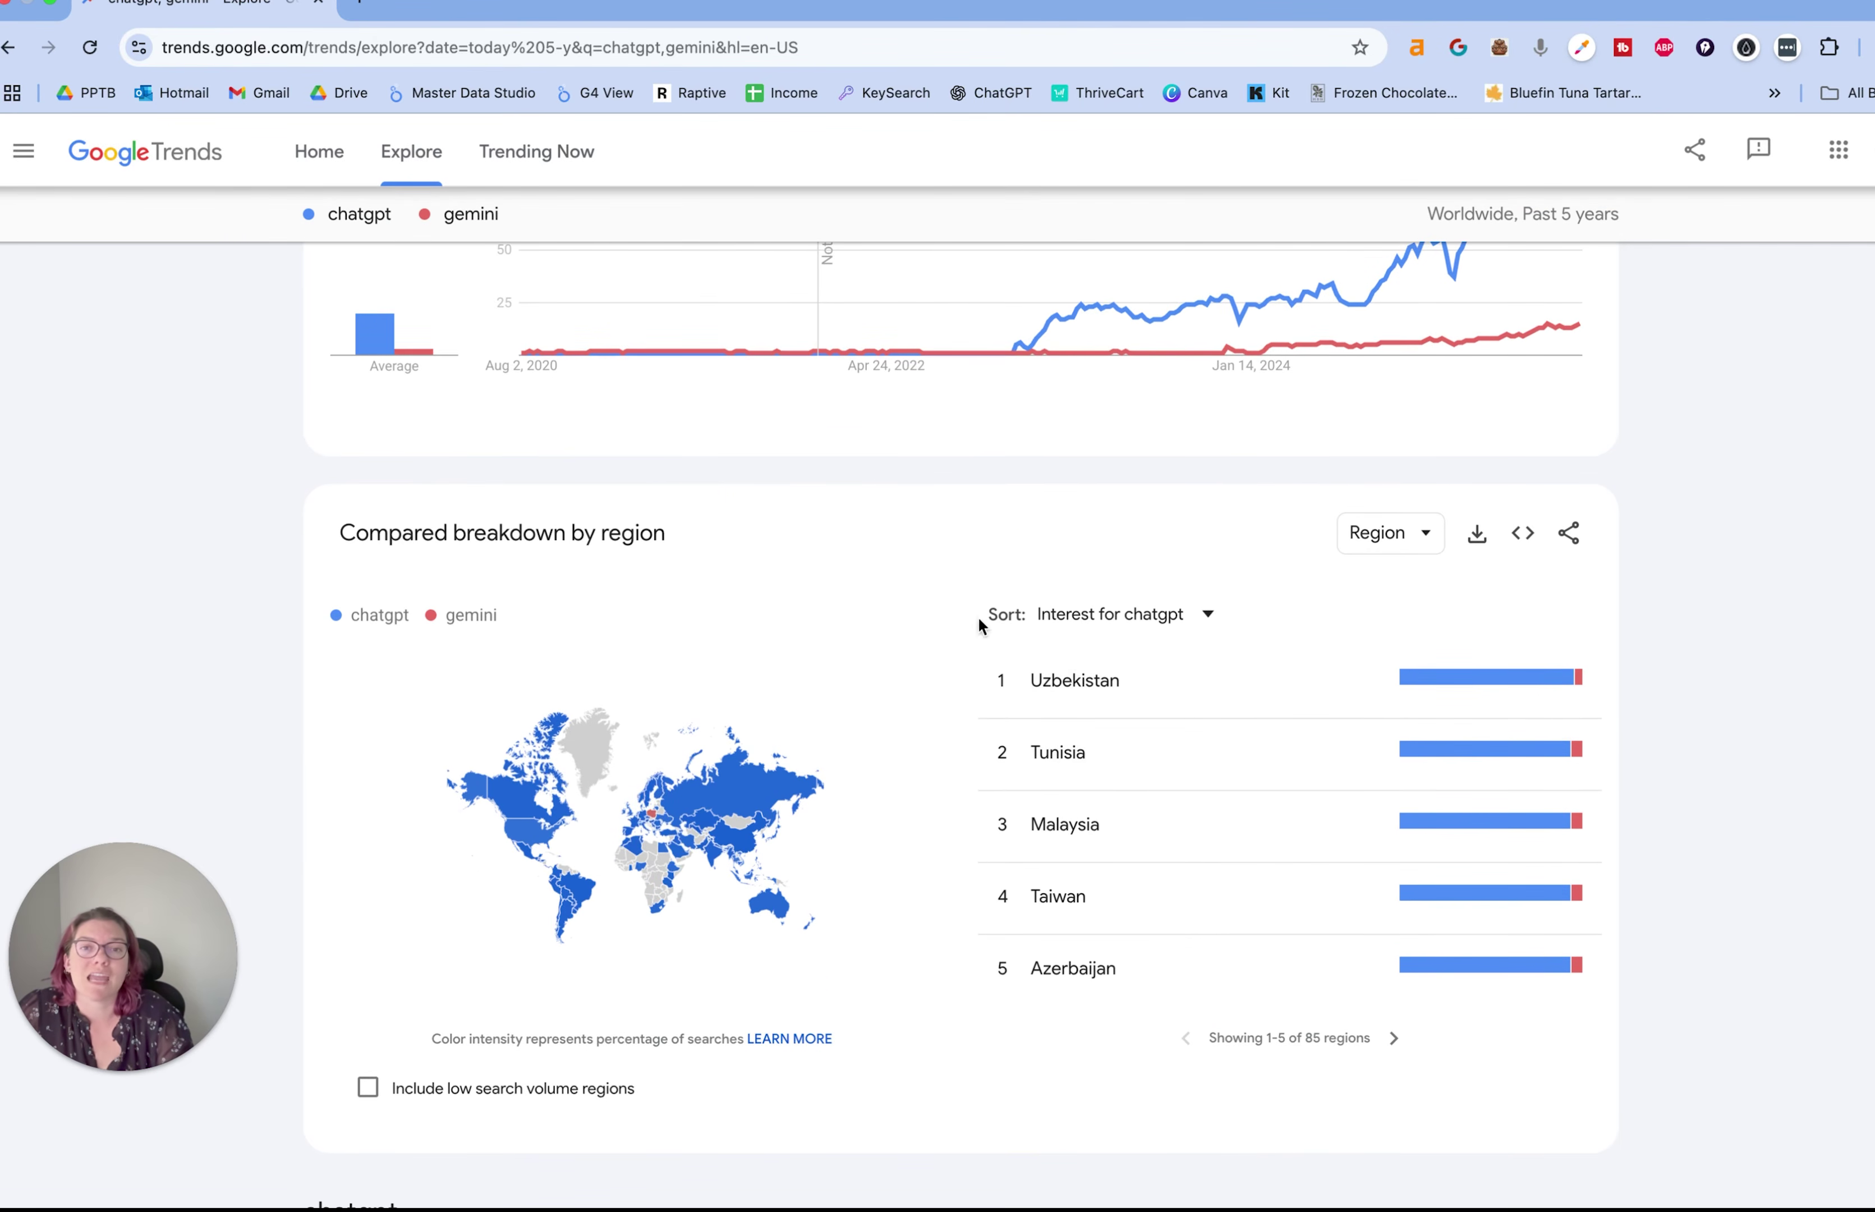
scroll(843, 921, down, 3)
scroll(848, 922, down, 7)
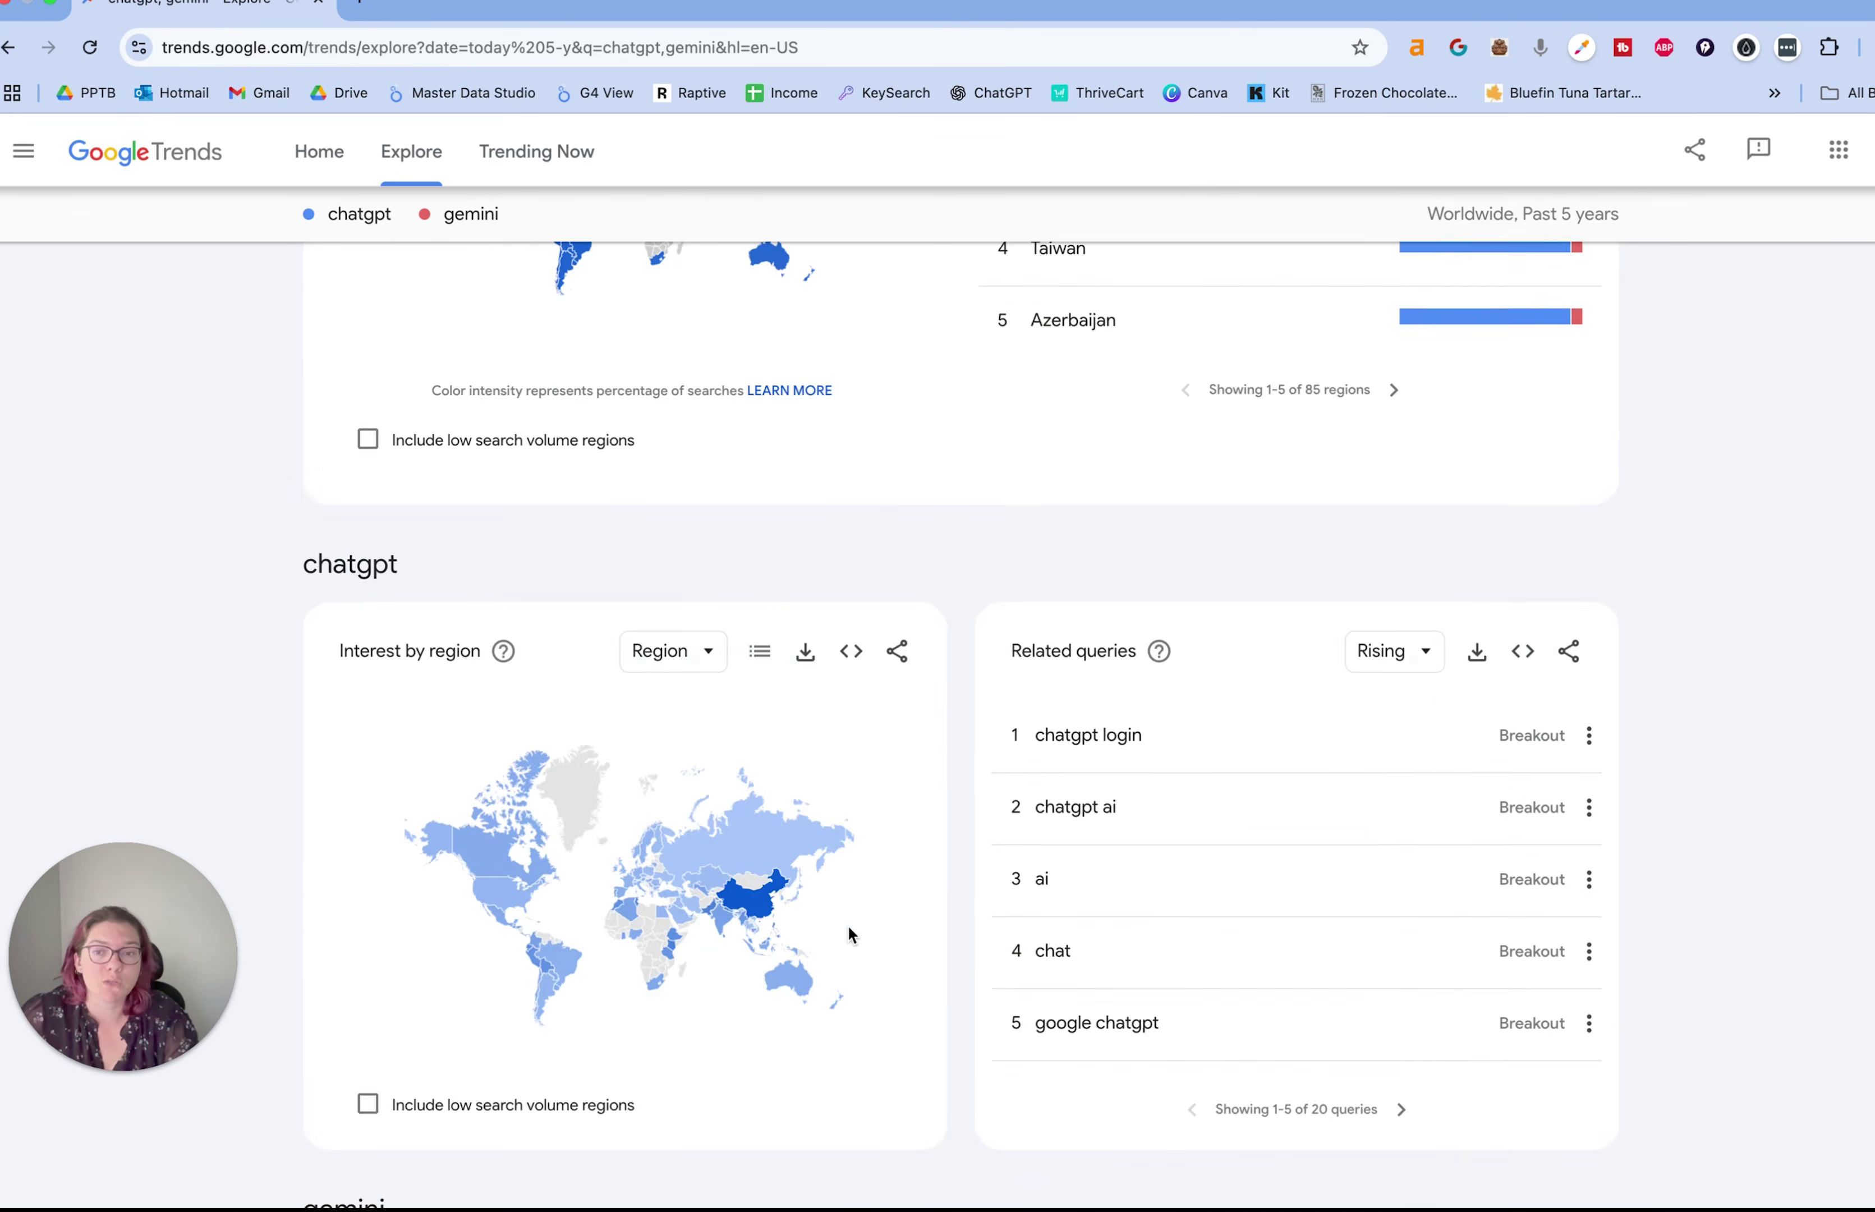
scroll(1088, 779, down, 5)
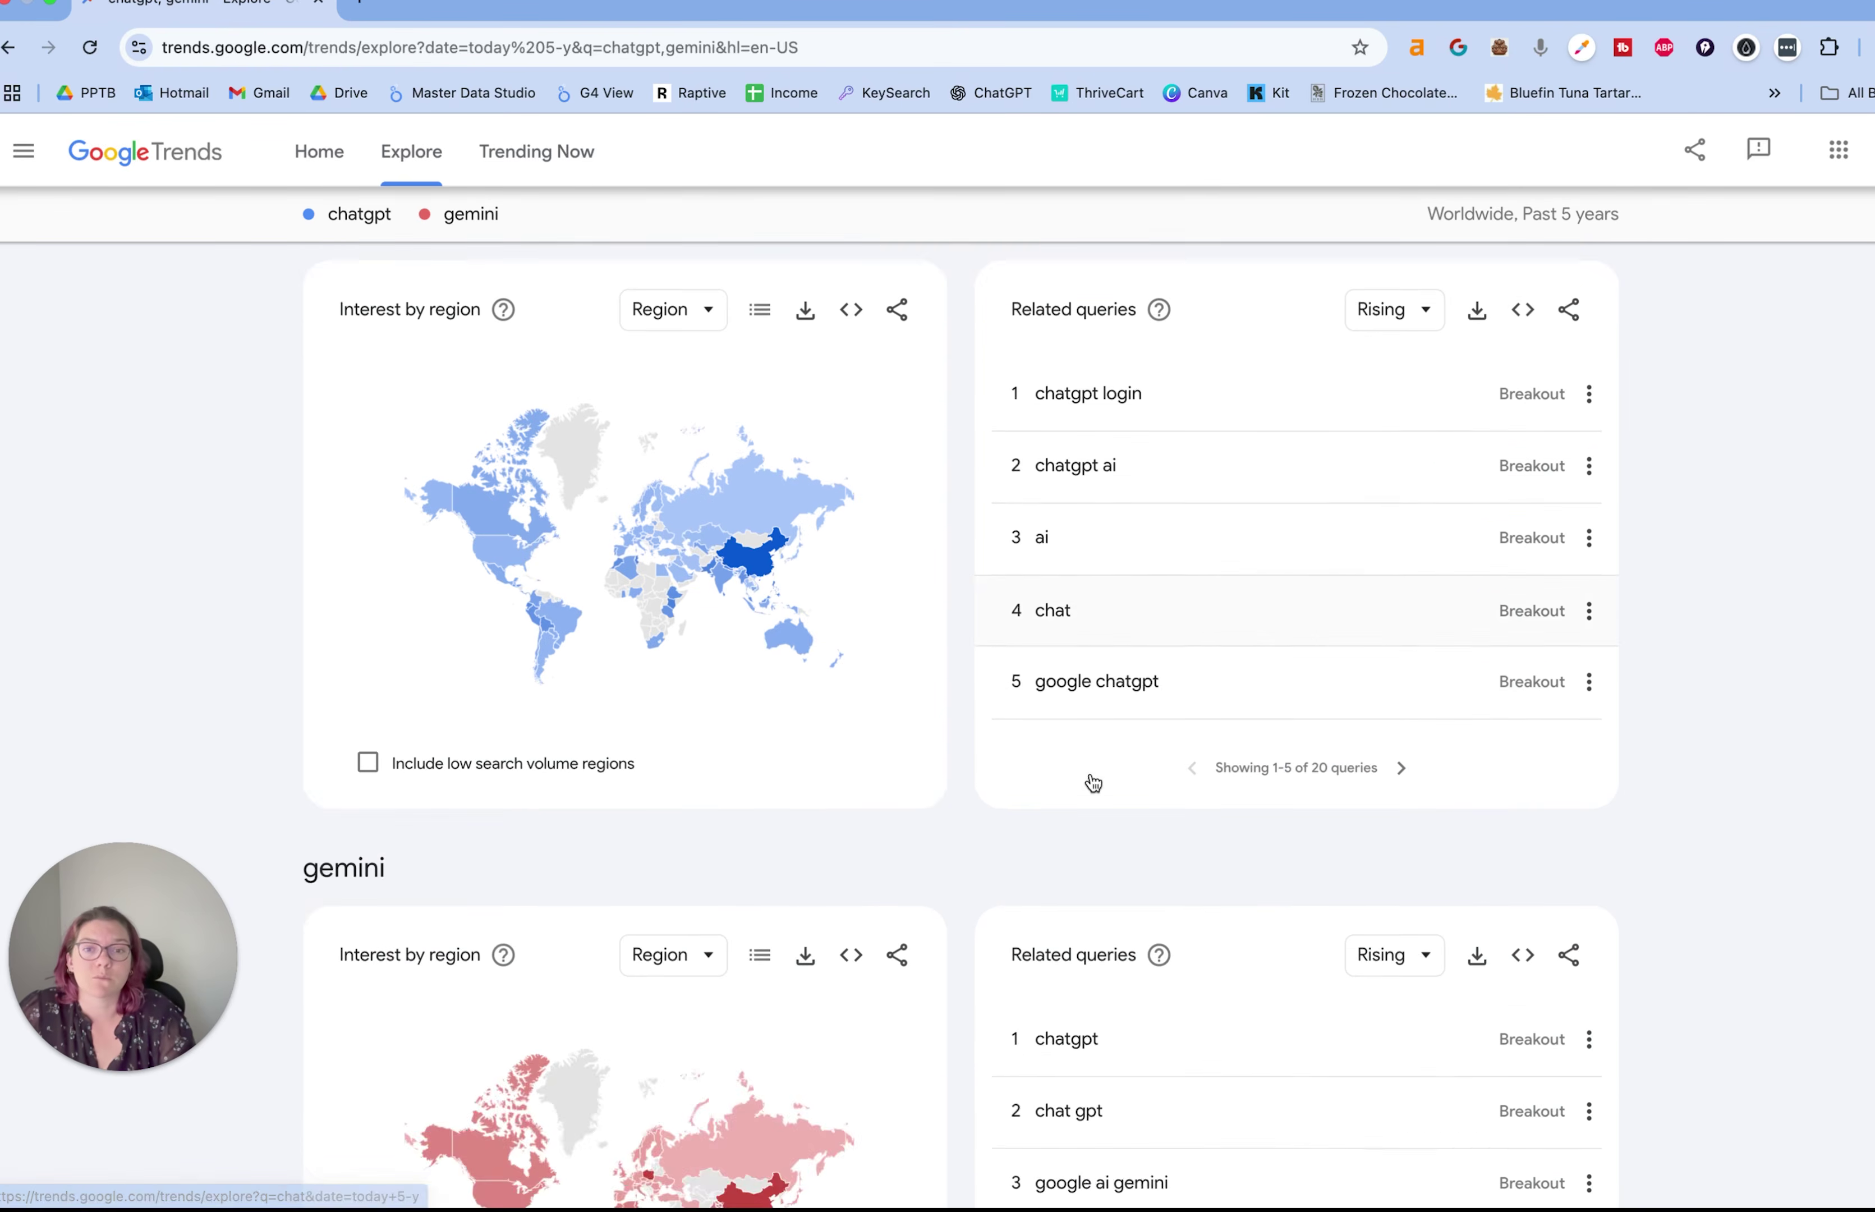
scroll(1667, 954, up, 6)
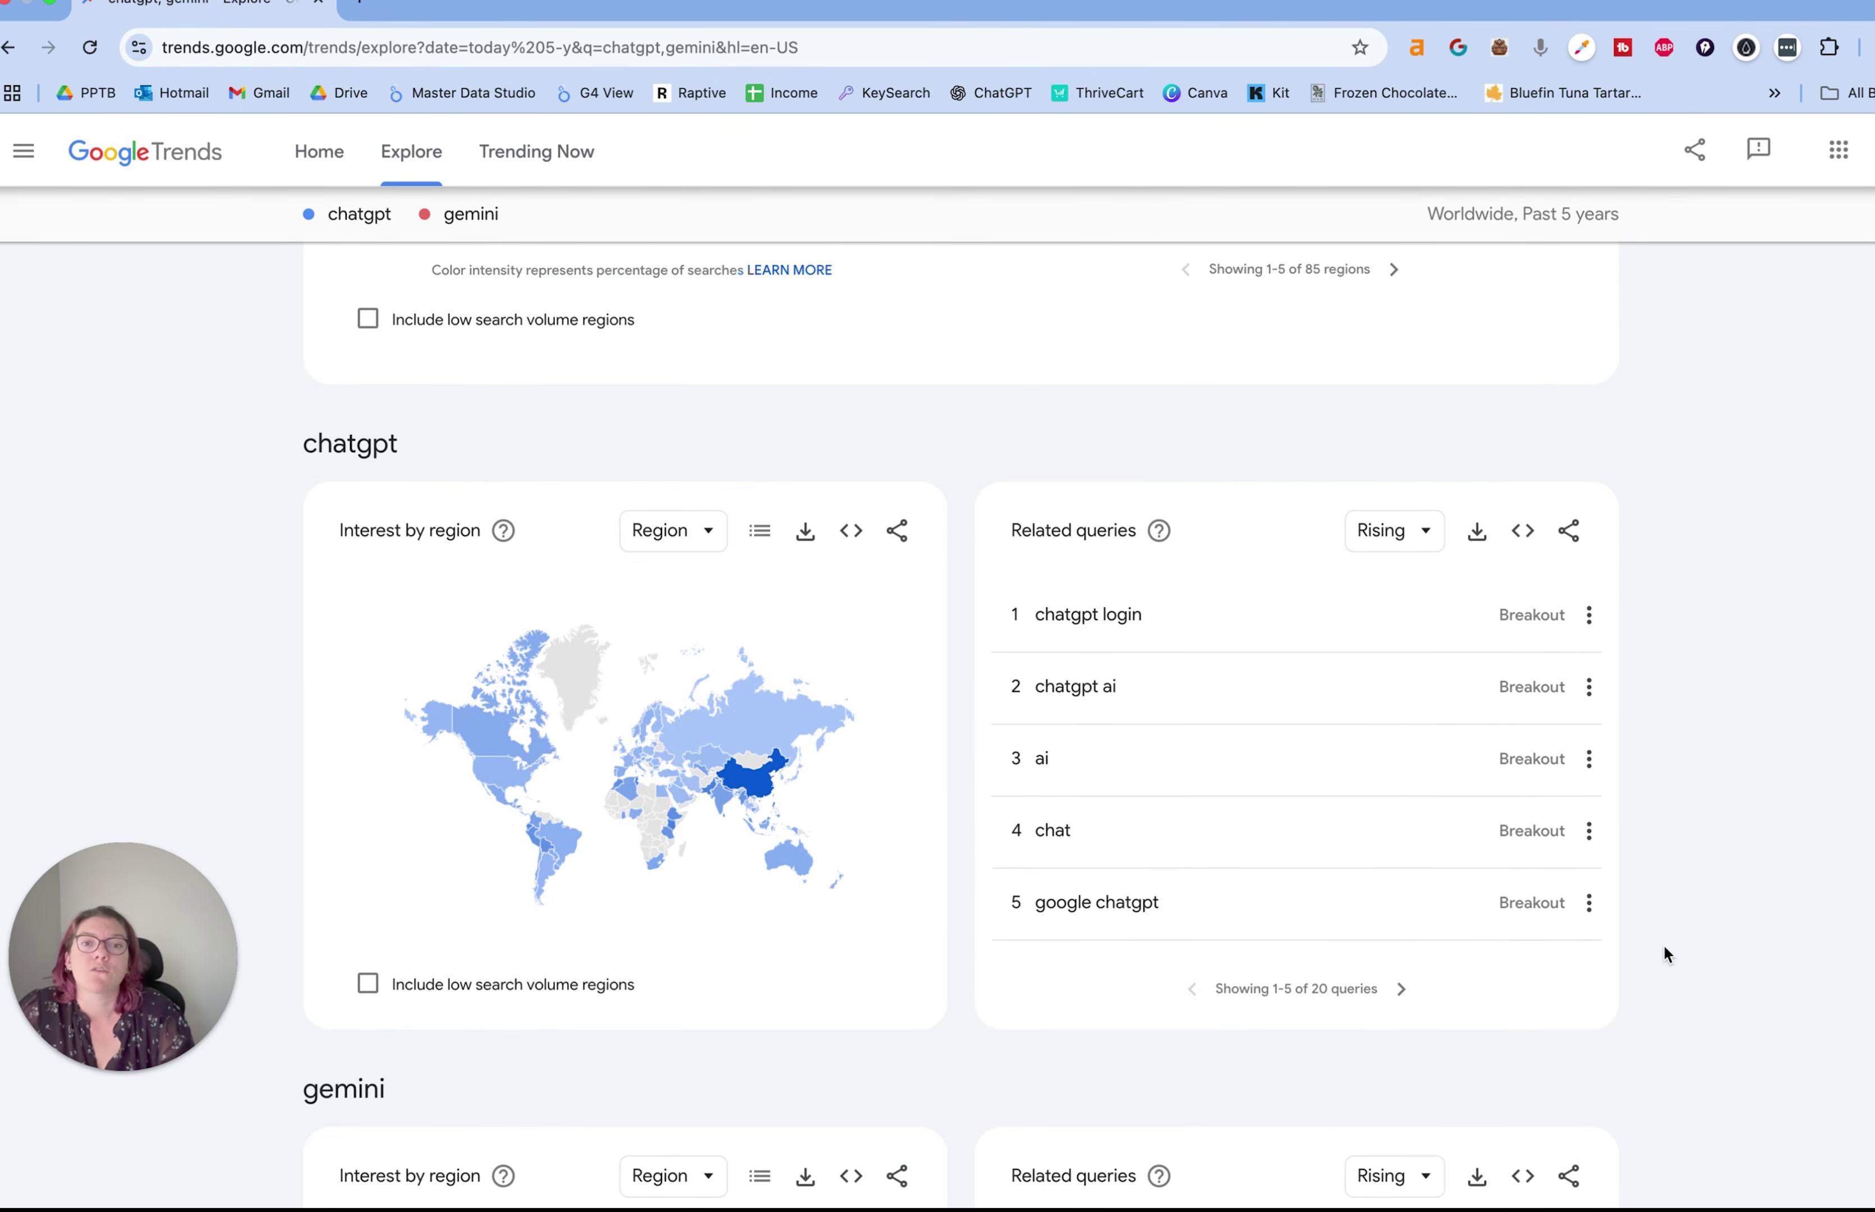
- Page through gemini's rising related queries to the last page
scroll(1549, 494, down, 6)
click(1402, 1141)
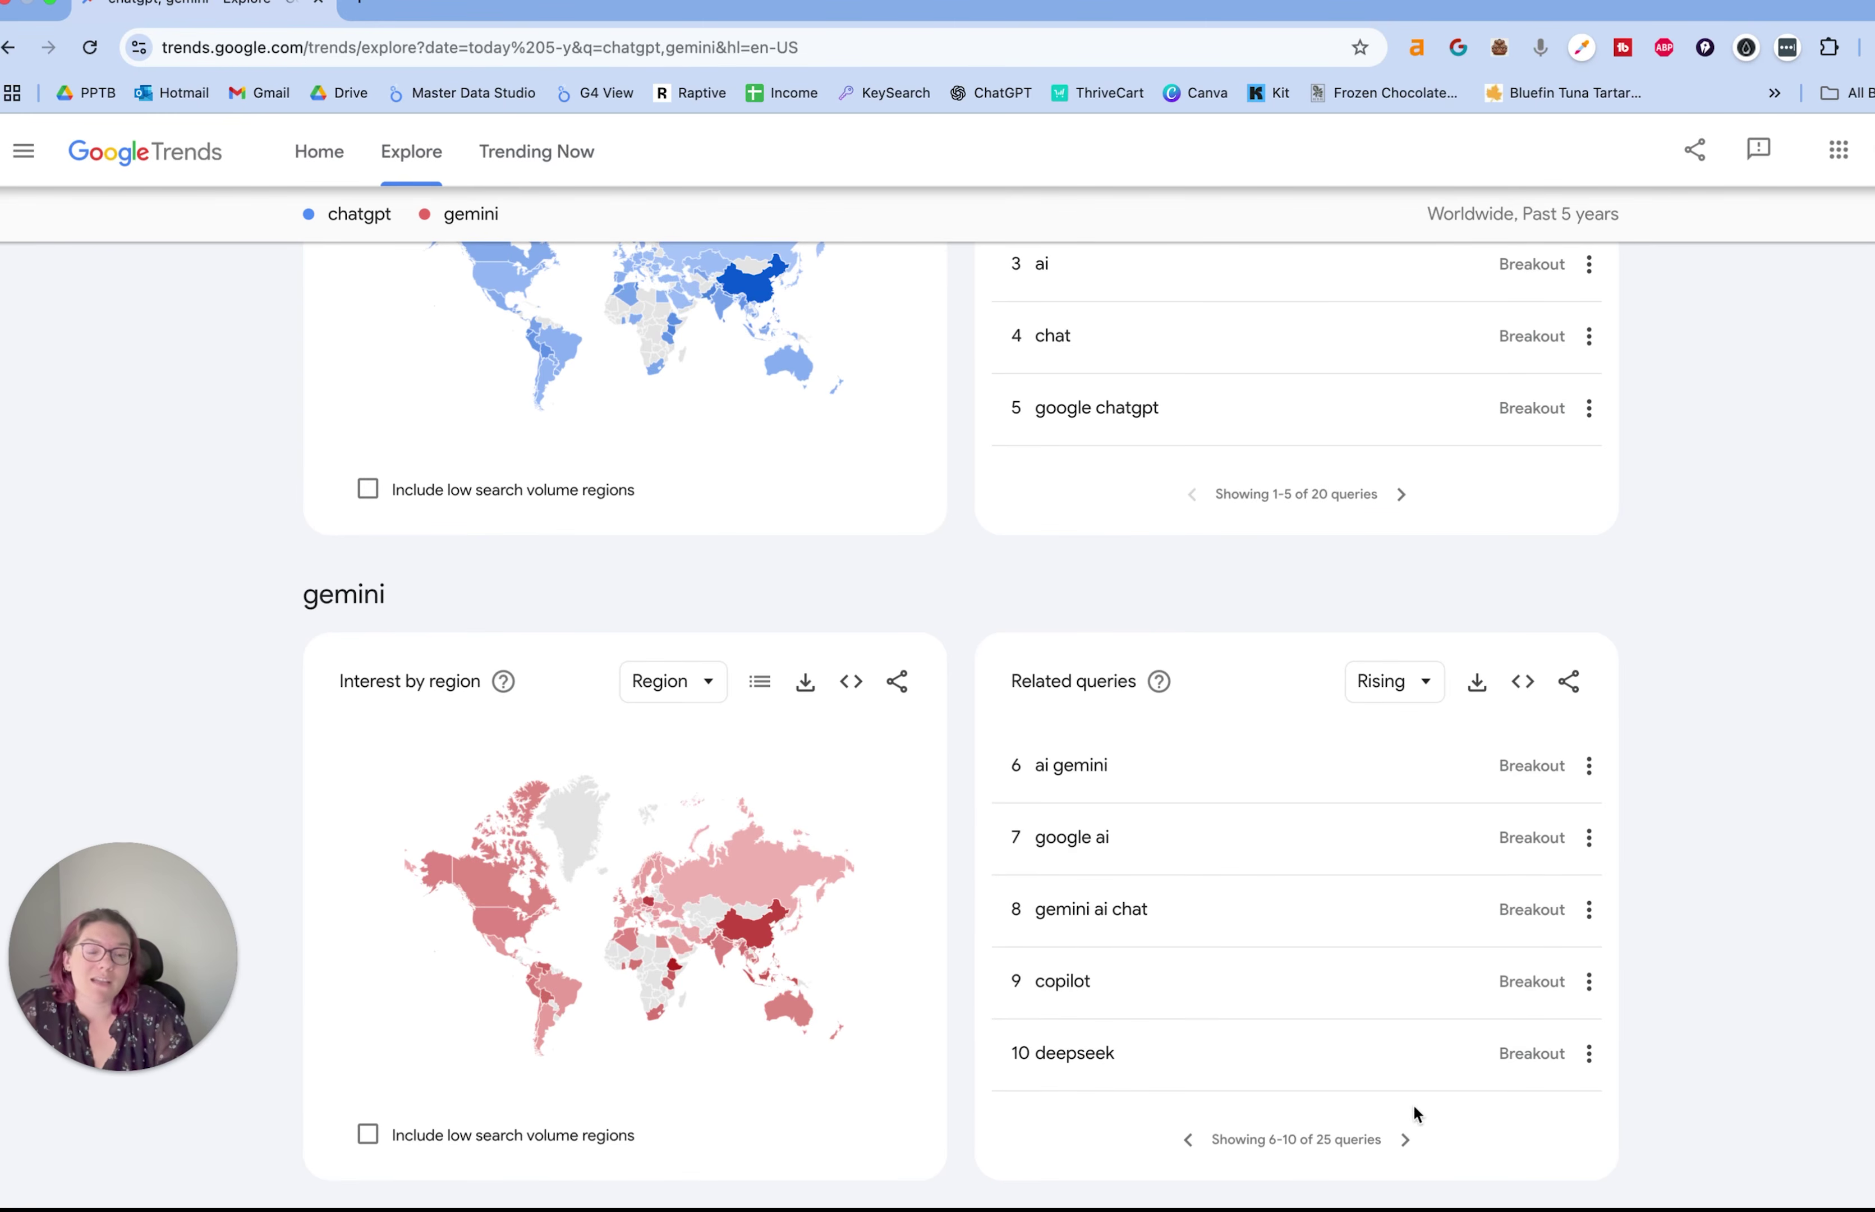
click(1407, 1140)
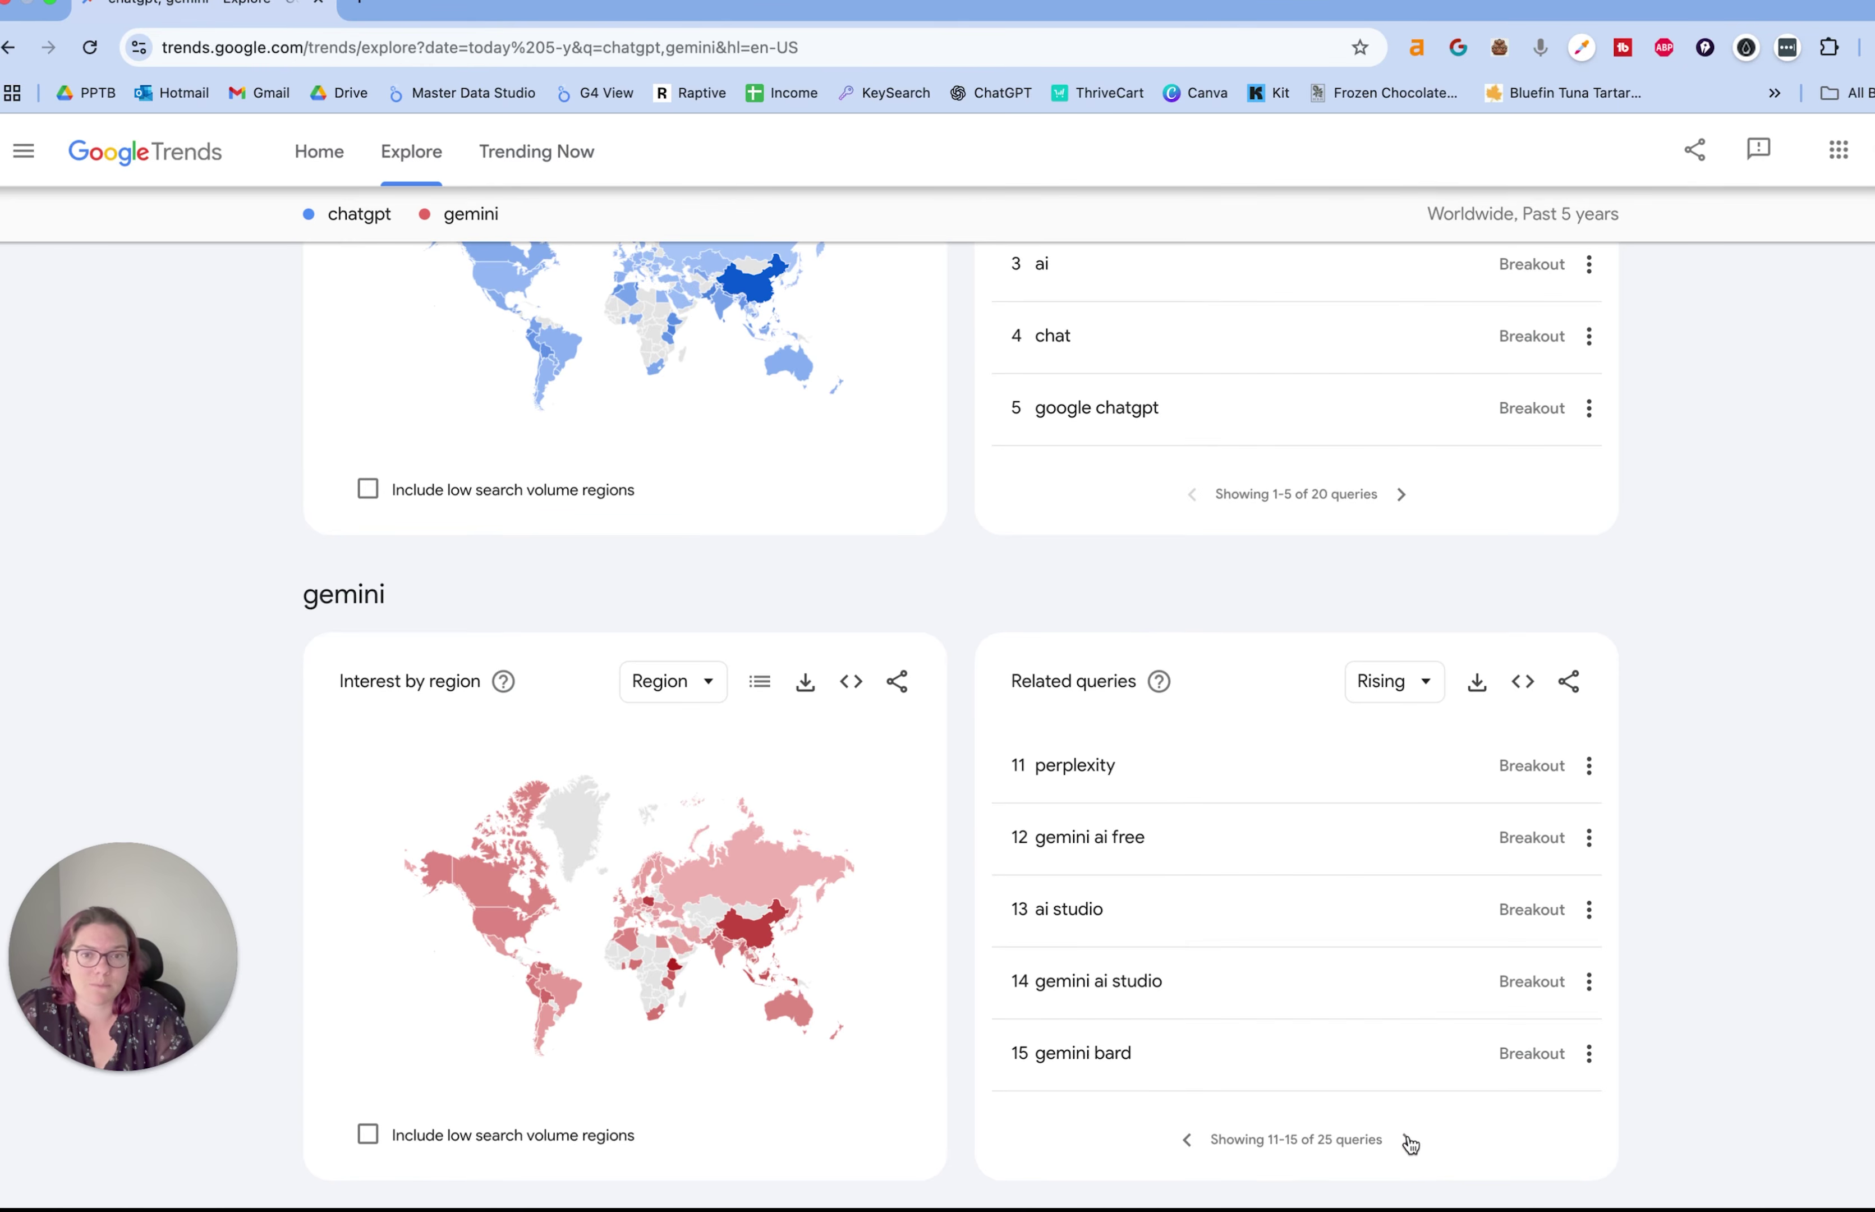
click(1408, 1142)
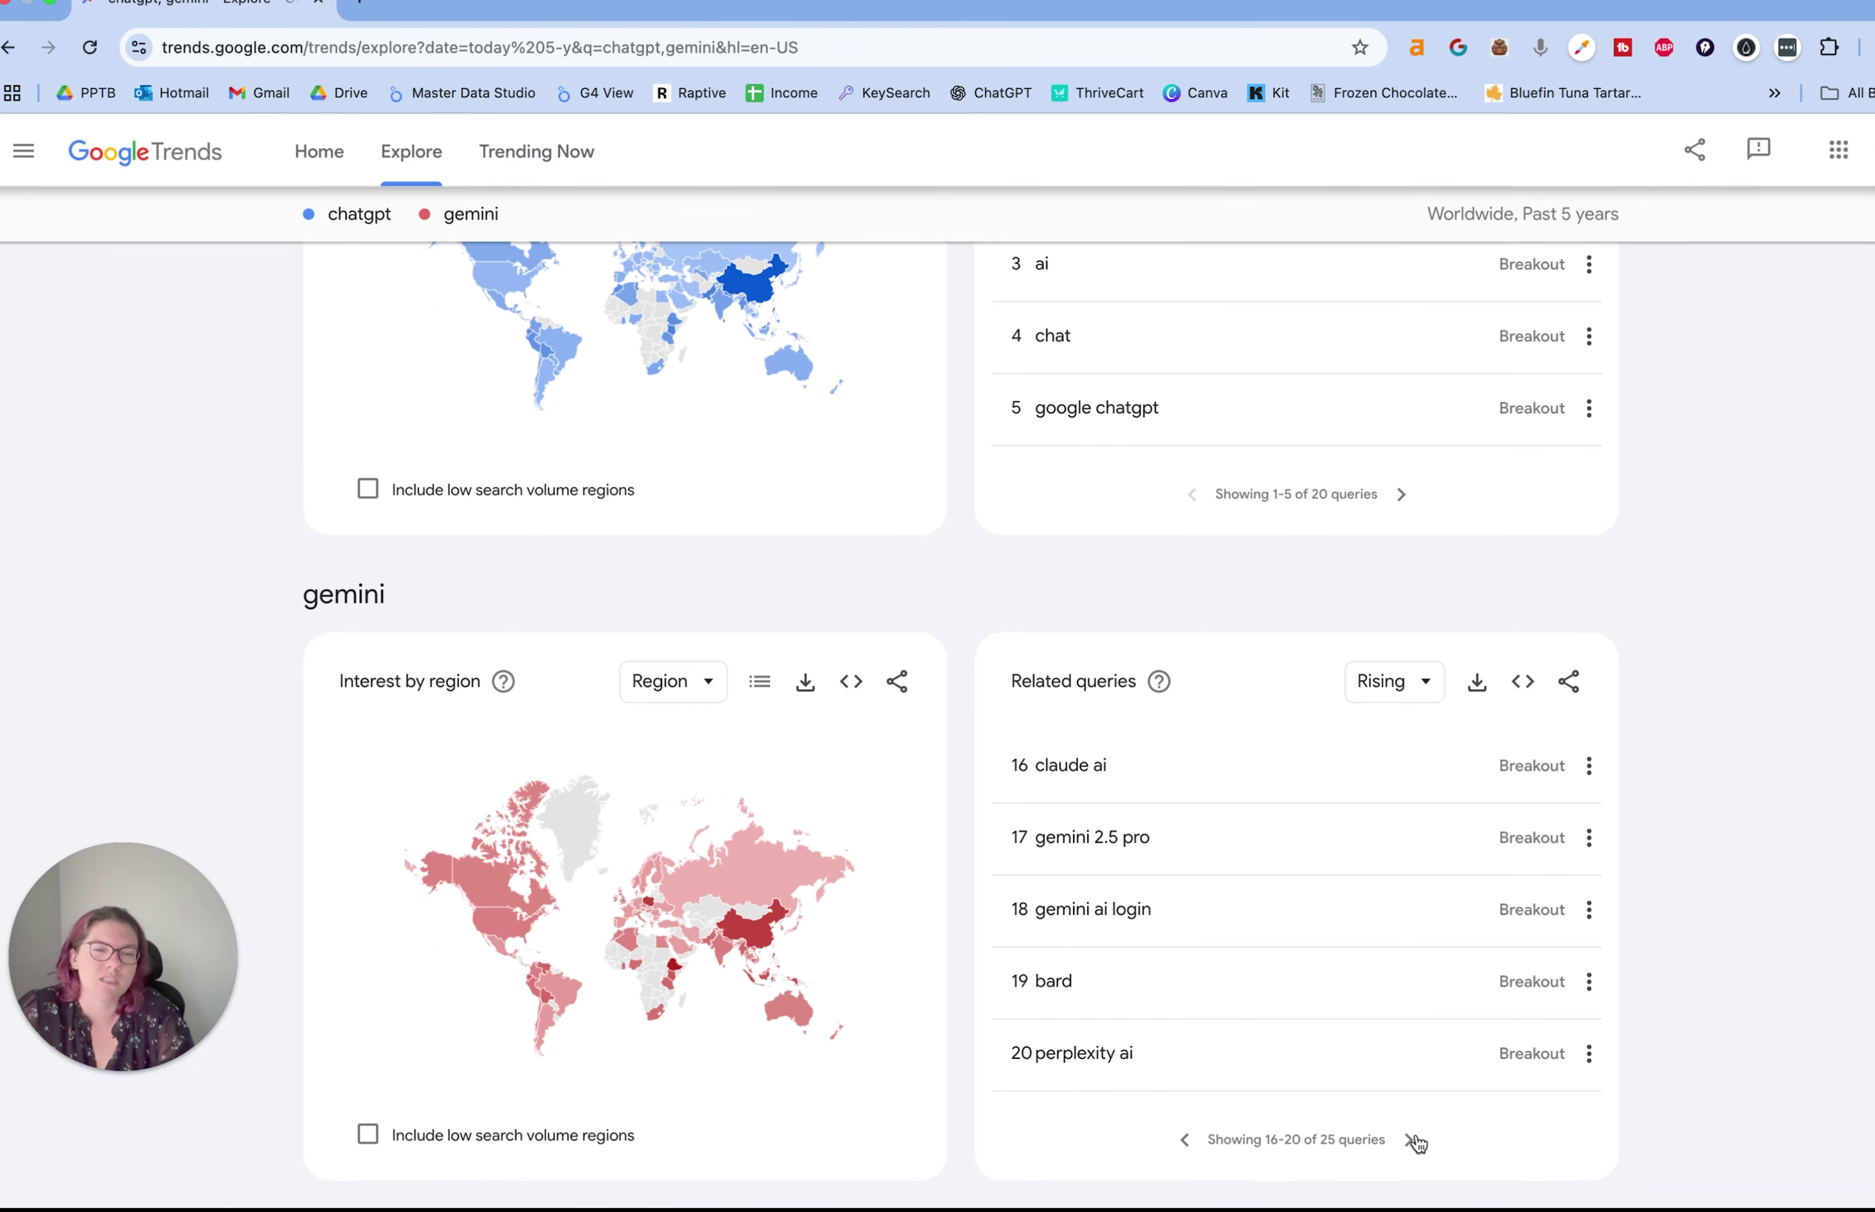
click(1409, 1140)
click(1409, 1141)
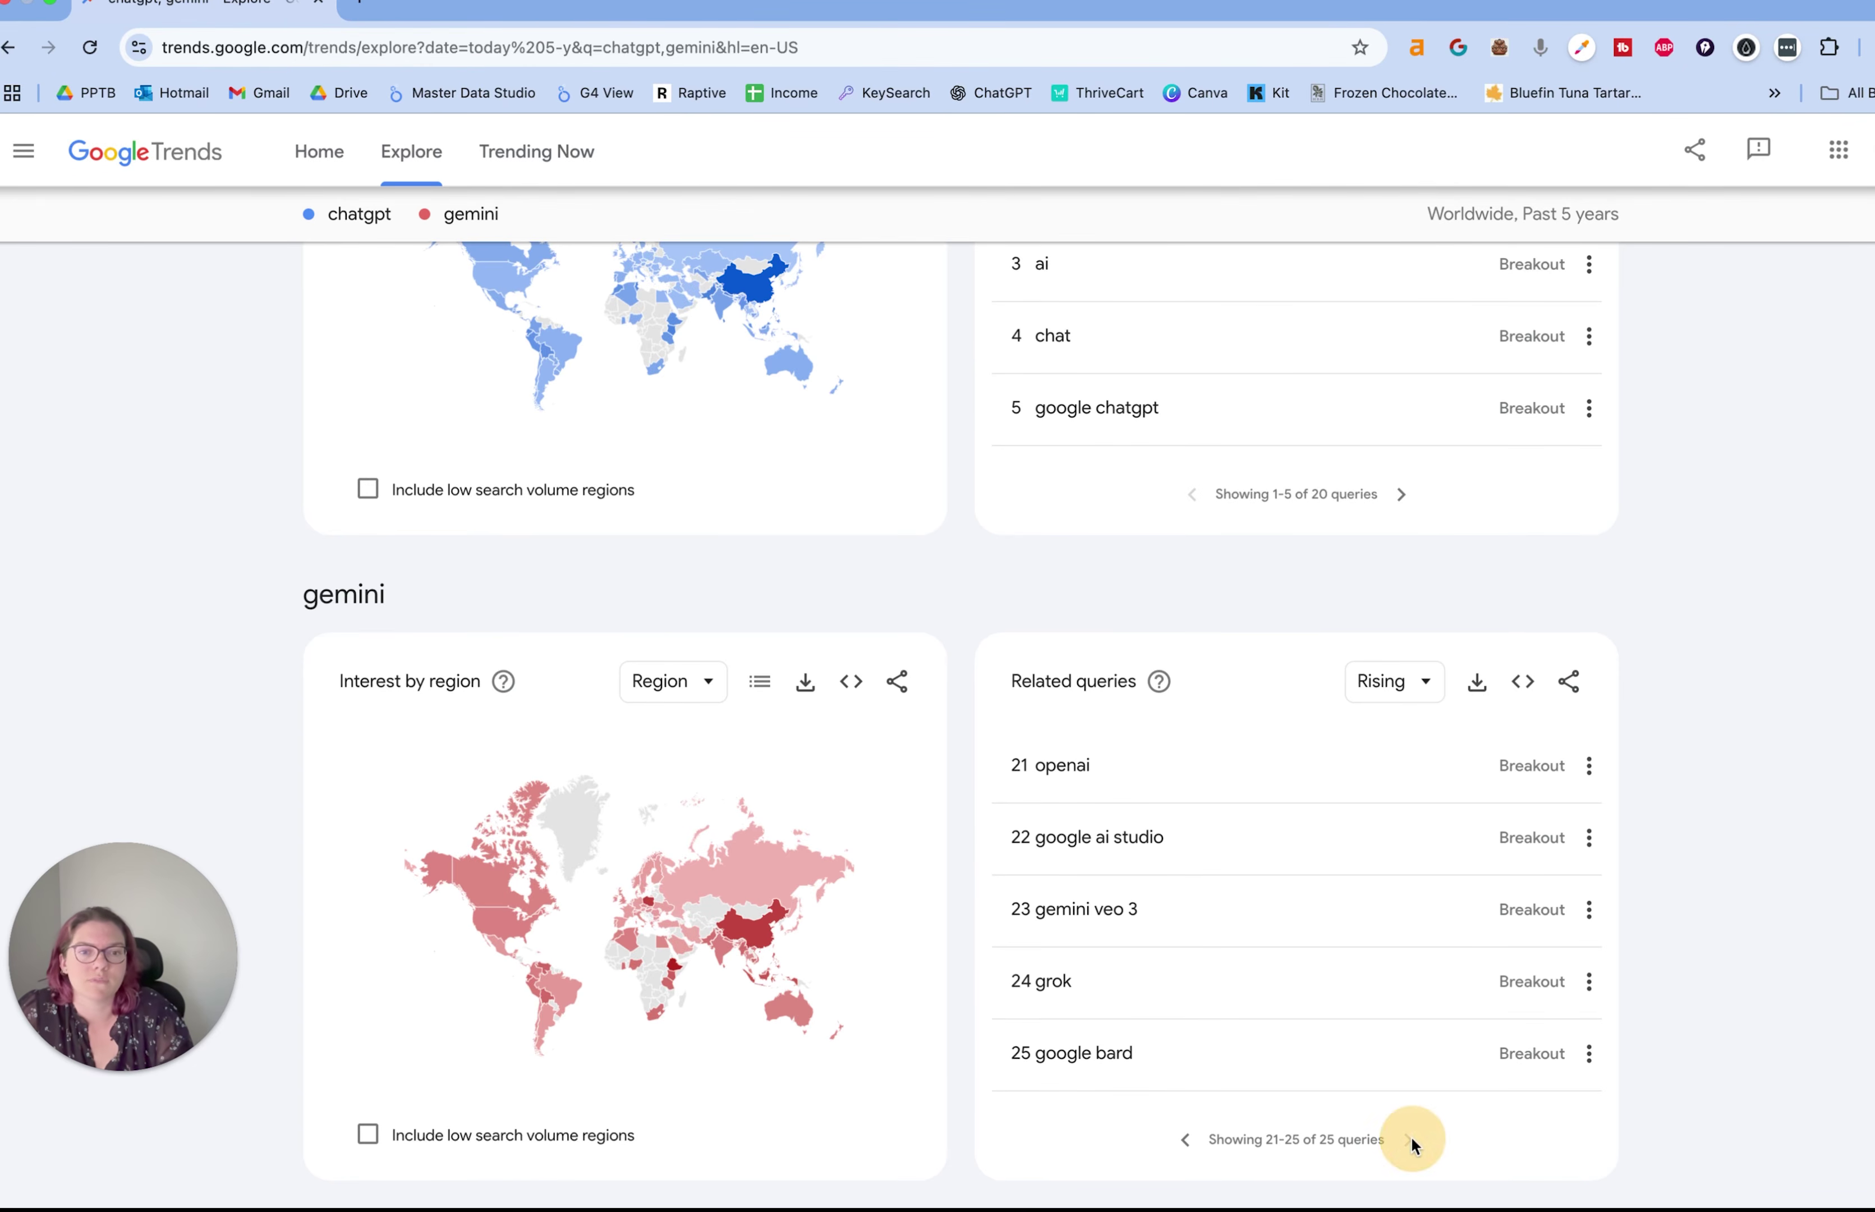
- Page through chatgpt's rising related queries to the last page within the two-term comparison
scroll(1222, 1059, up, 10)
scroll(1268, 984, down, 7)
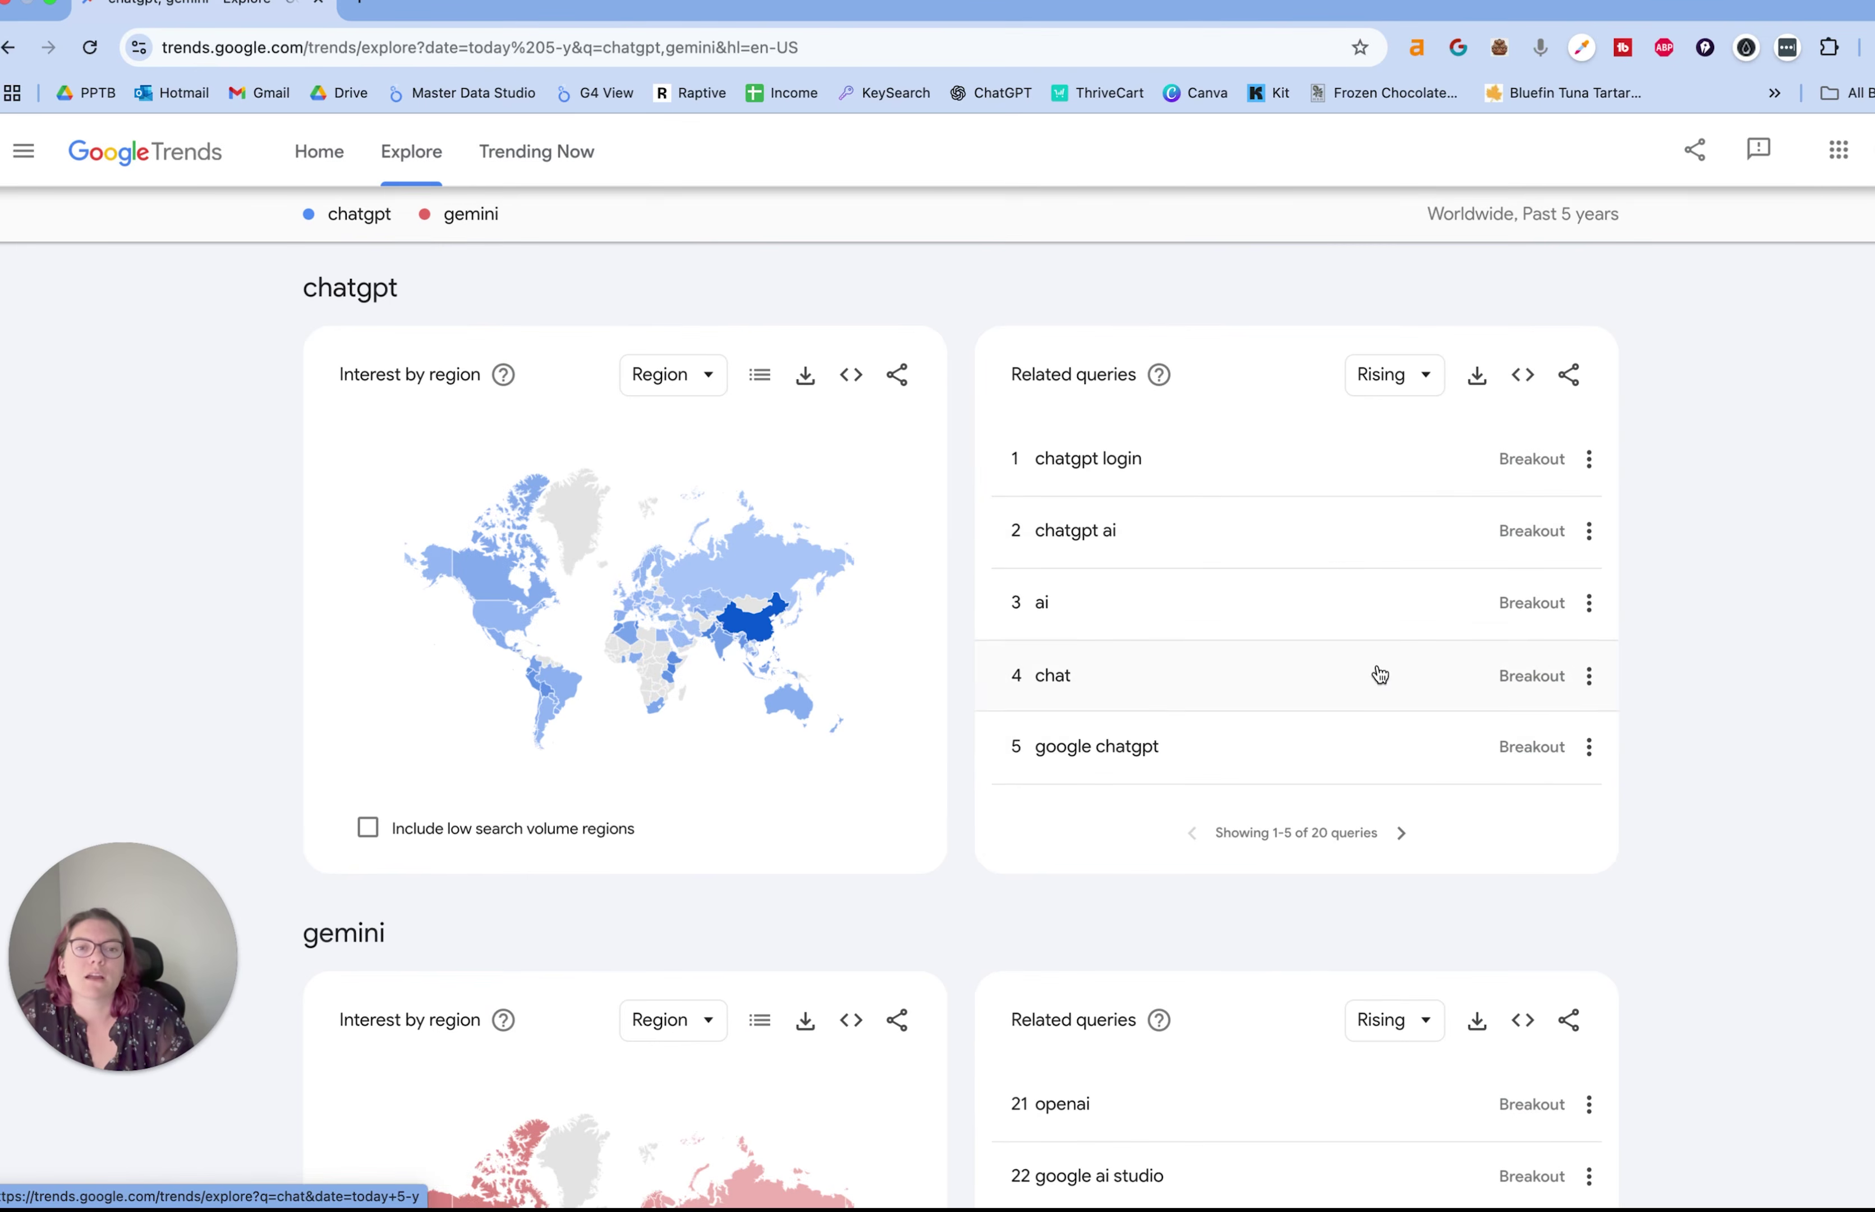
click(1406, 840)
click(1408, 840)
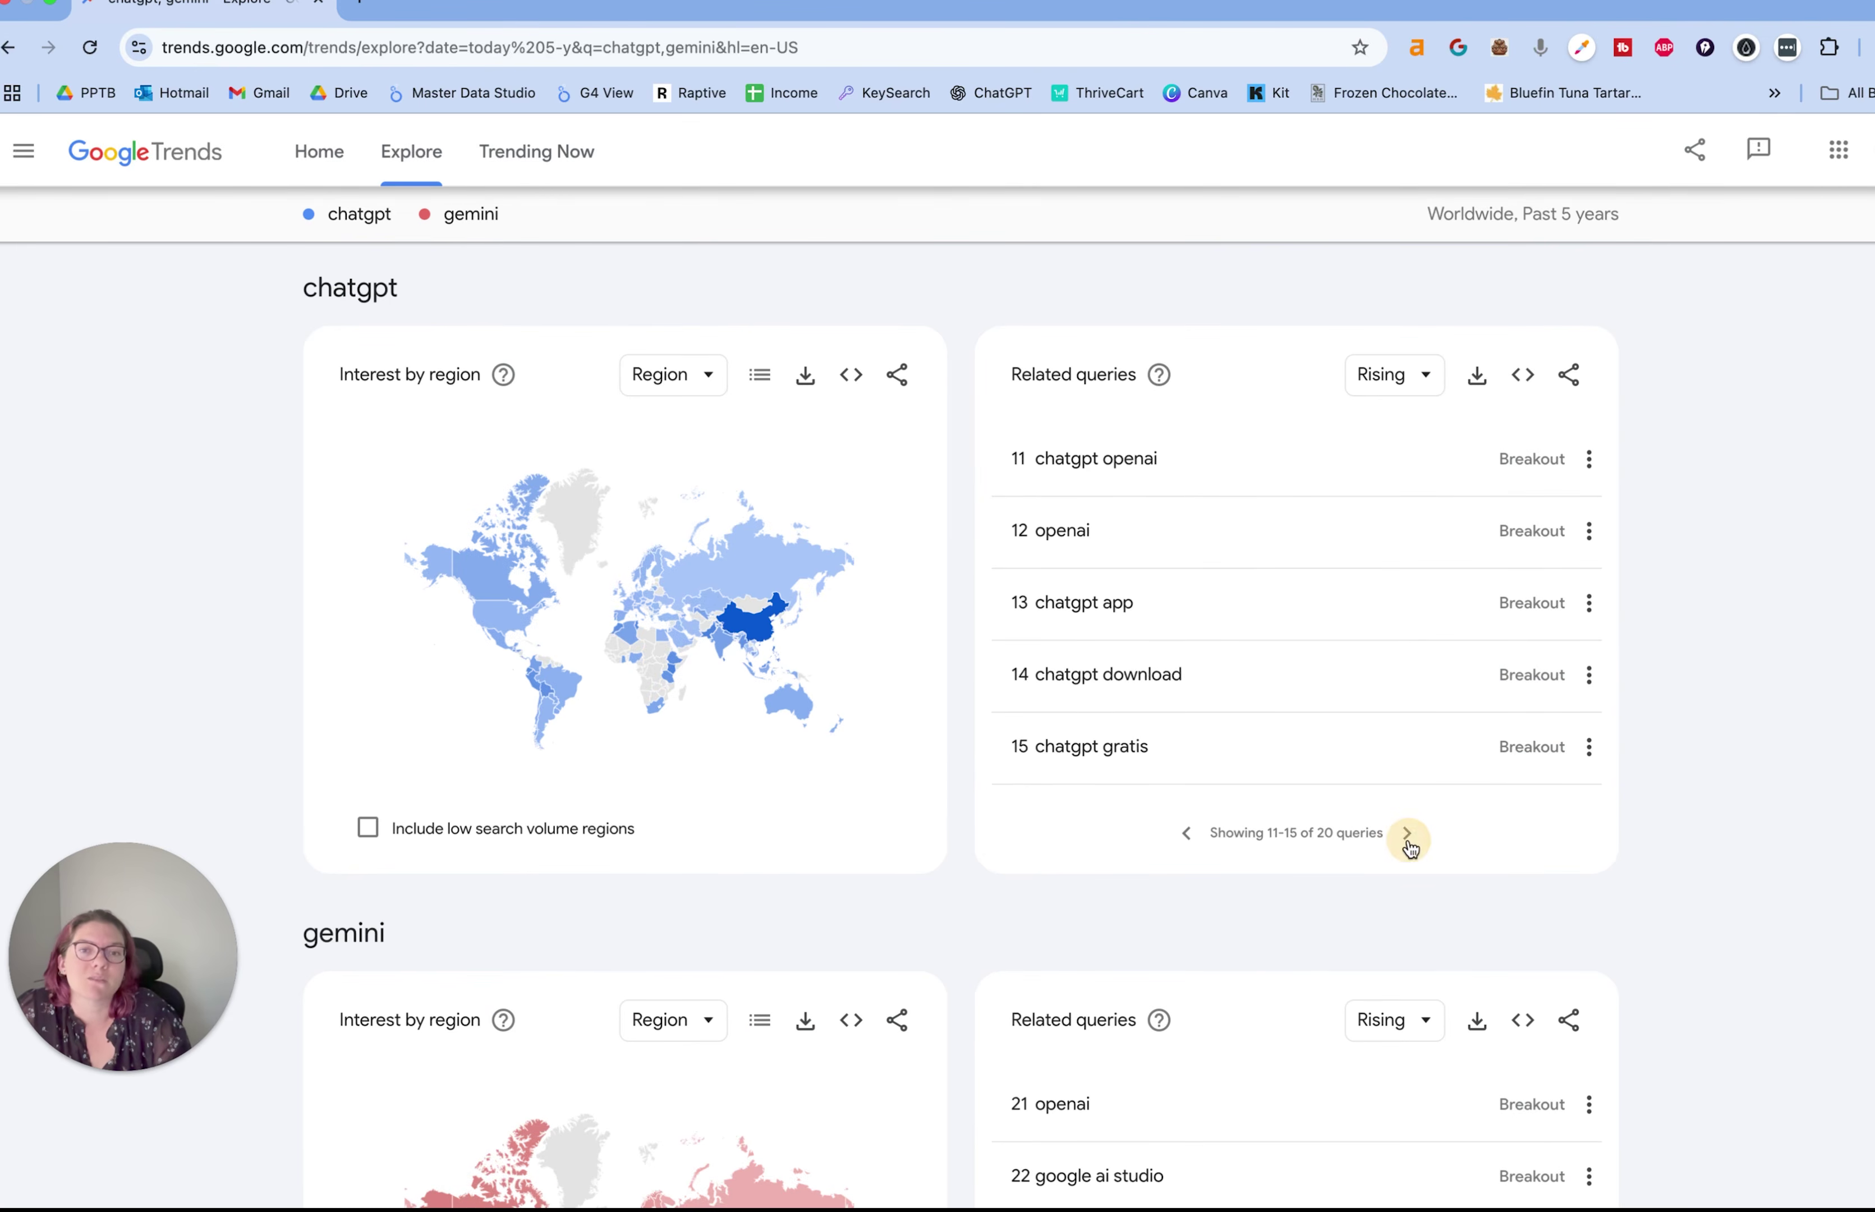
click(1408, 841)
- Add "copilot" and "jasper.ai" as further comparison terms
scroll(1306, 992, up, 15)
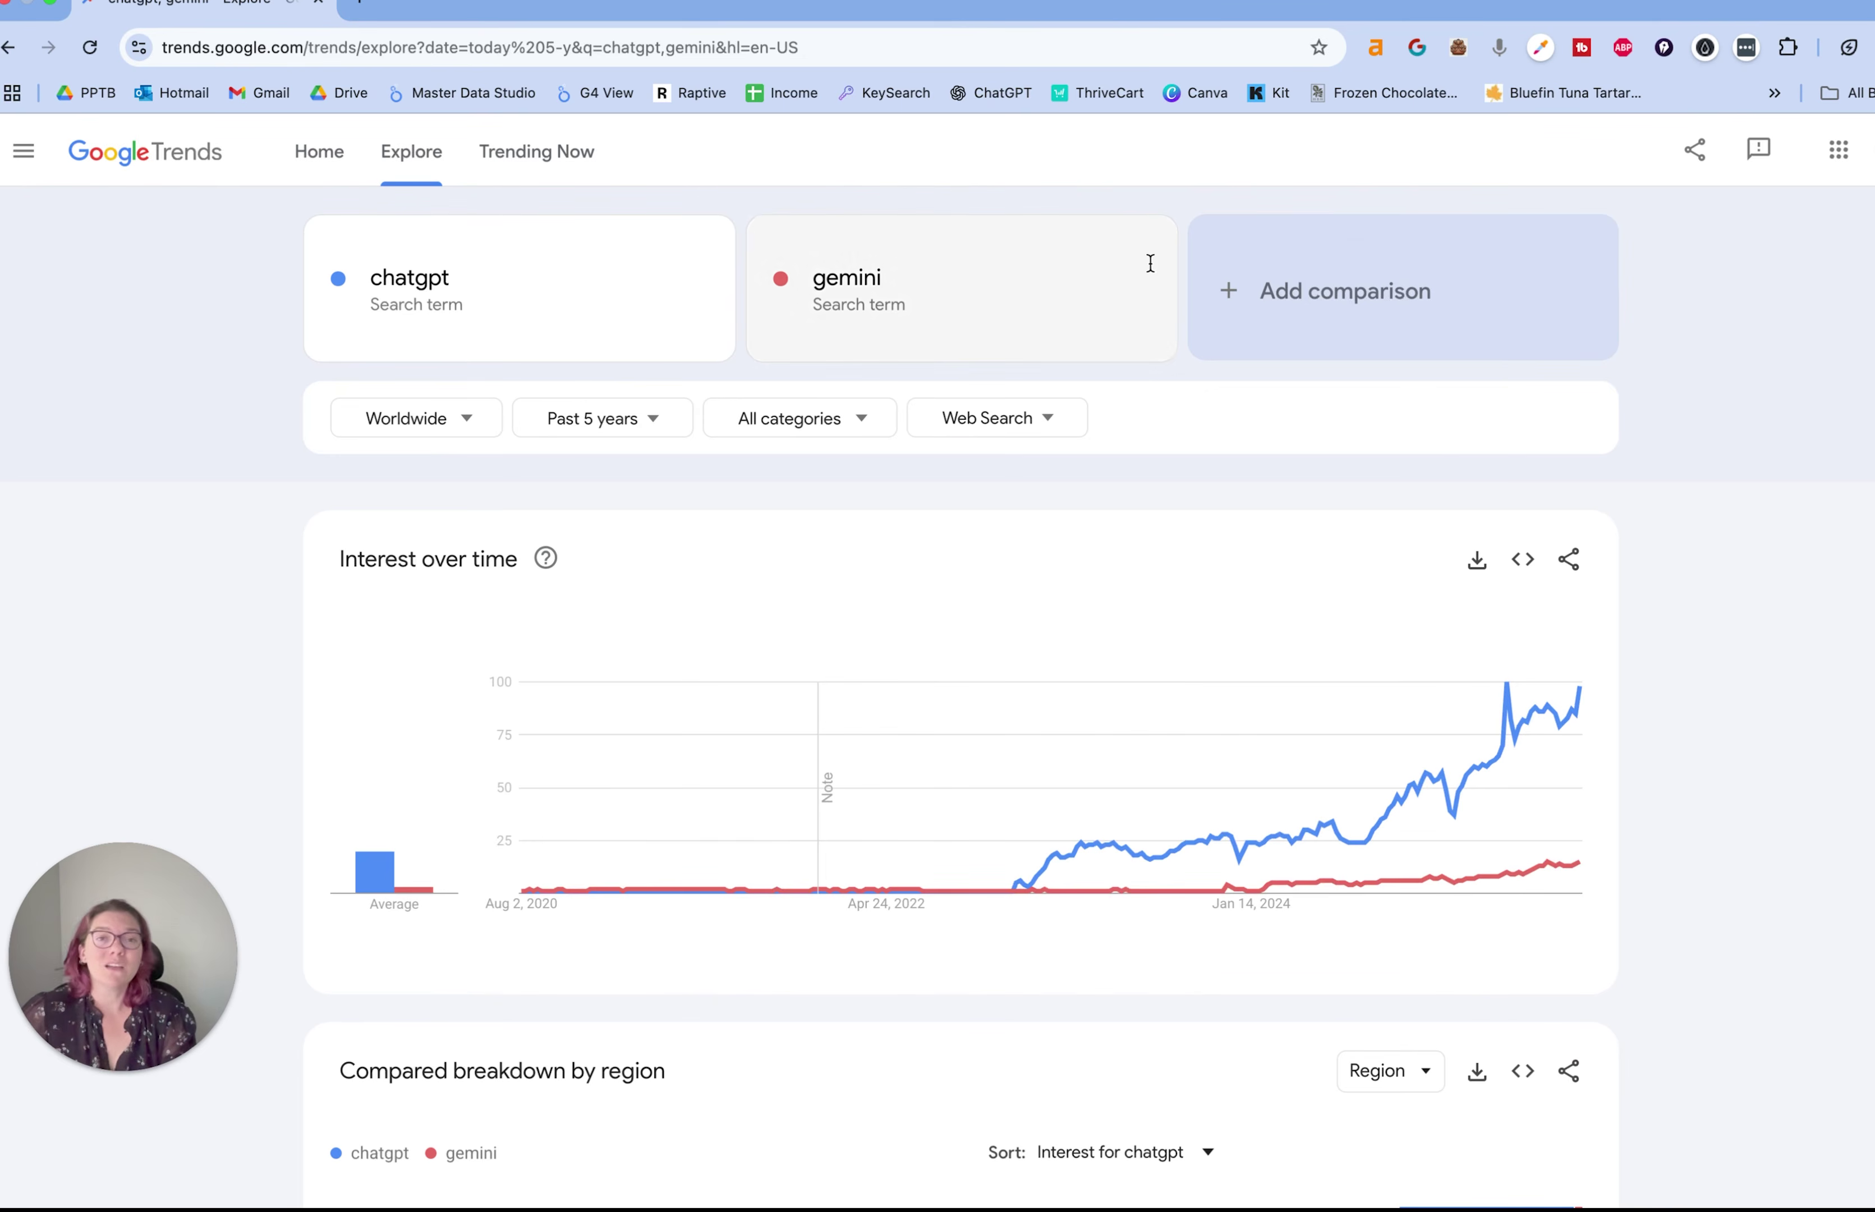
click(1281, 265)
text(copilot)
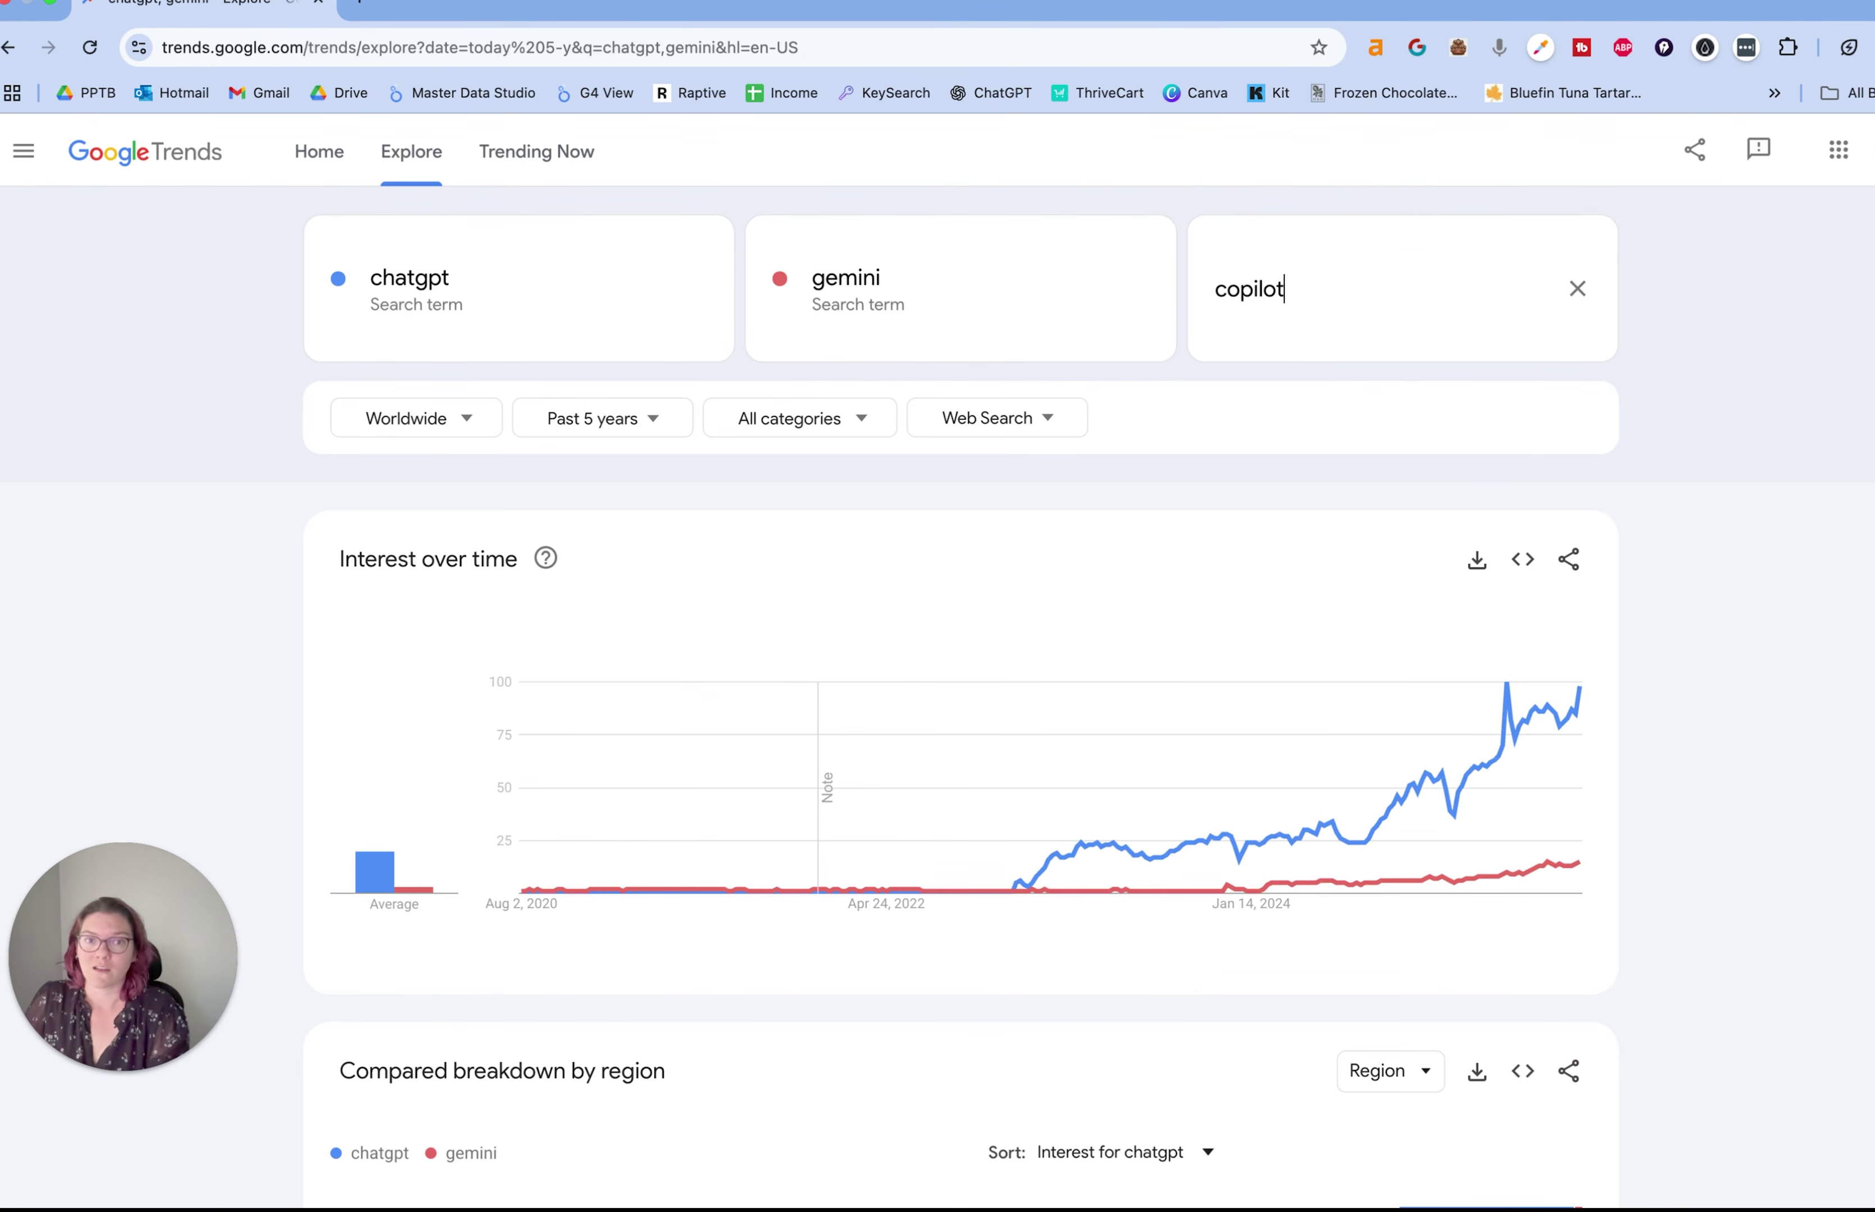
key(Return)
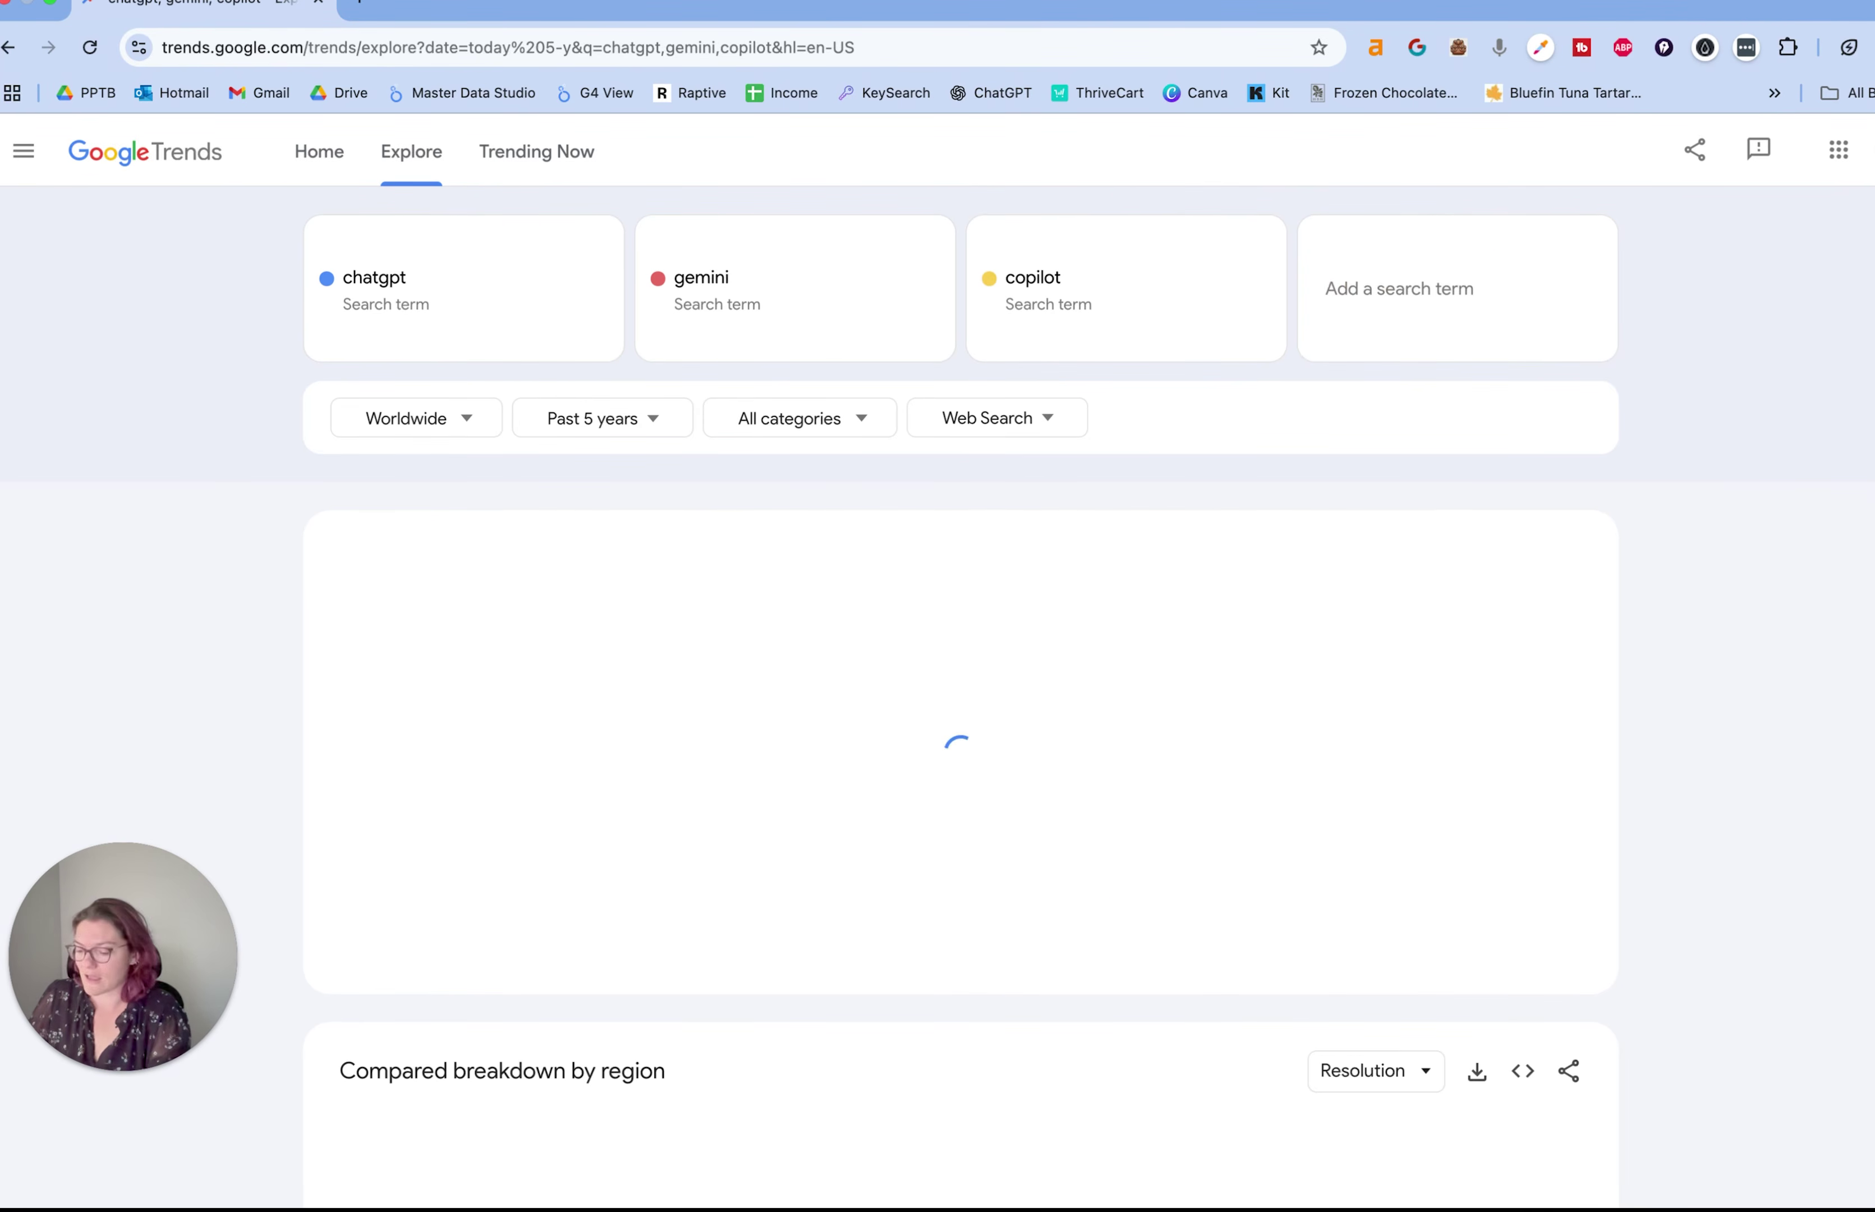
text(jasper.ai)
key(Return)
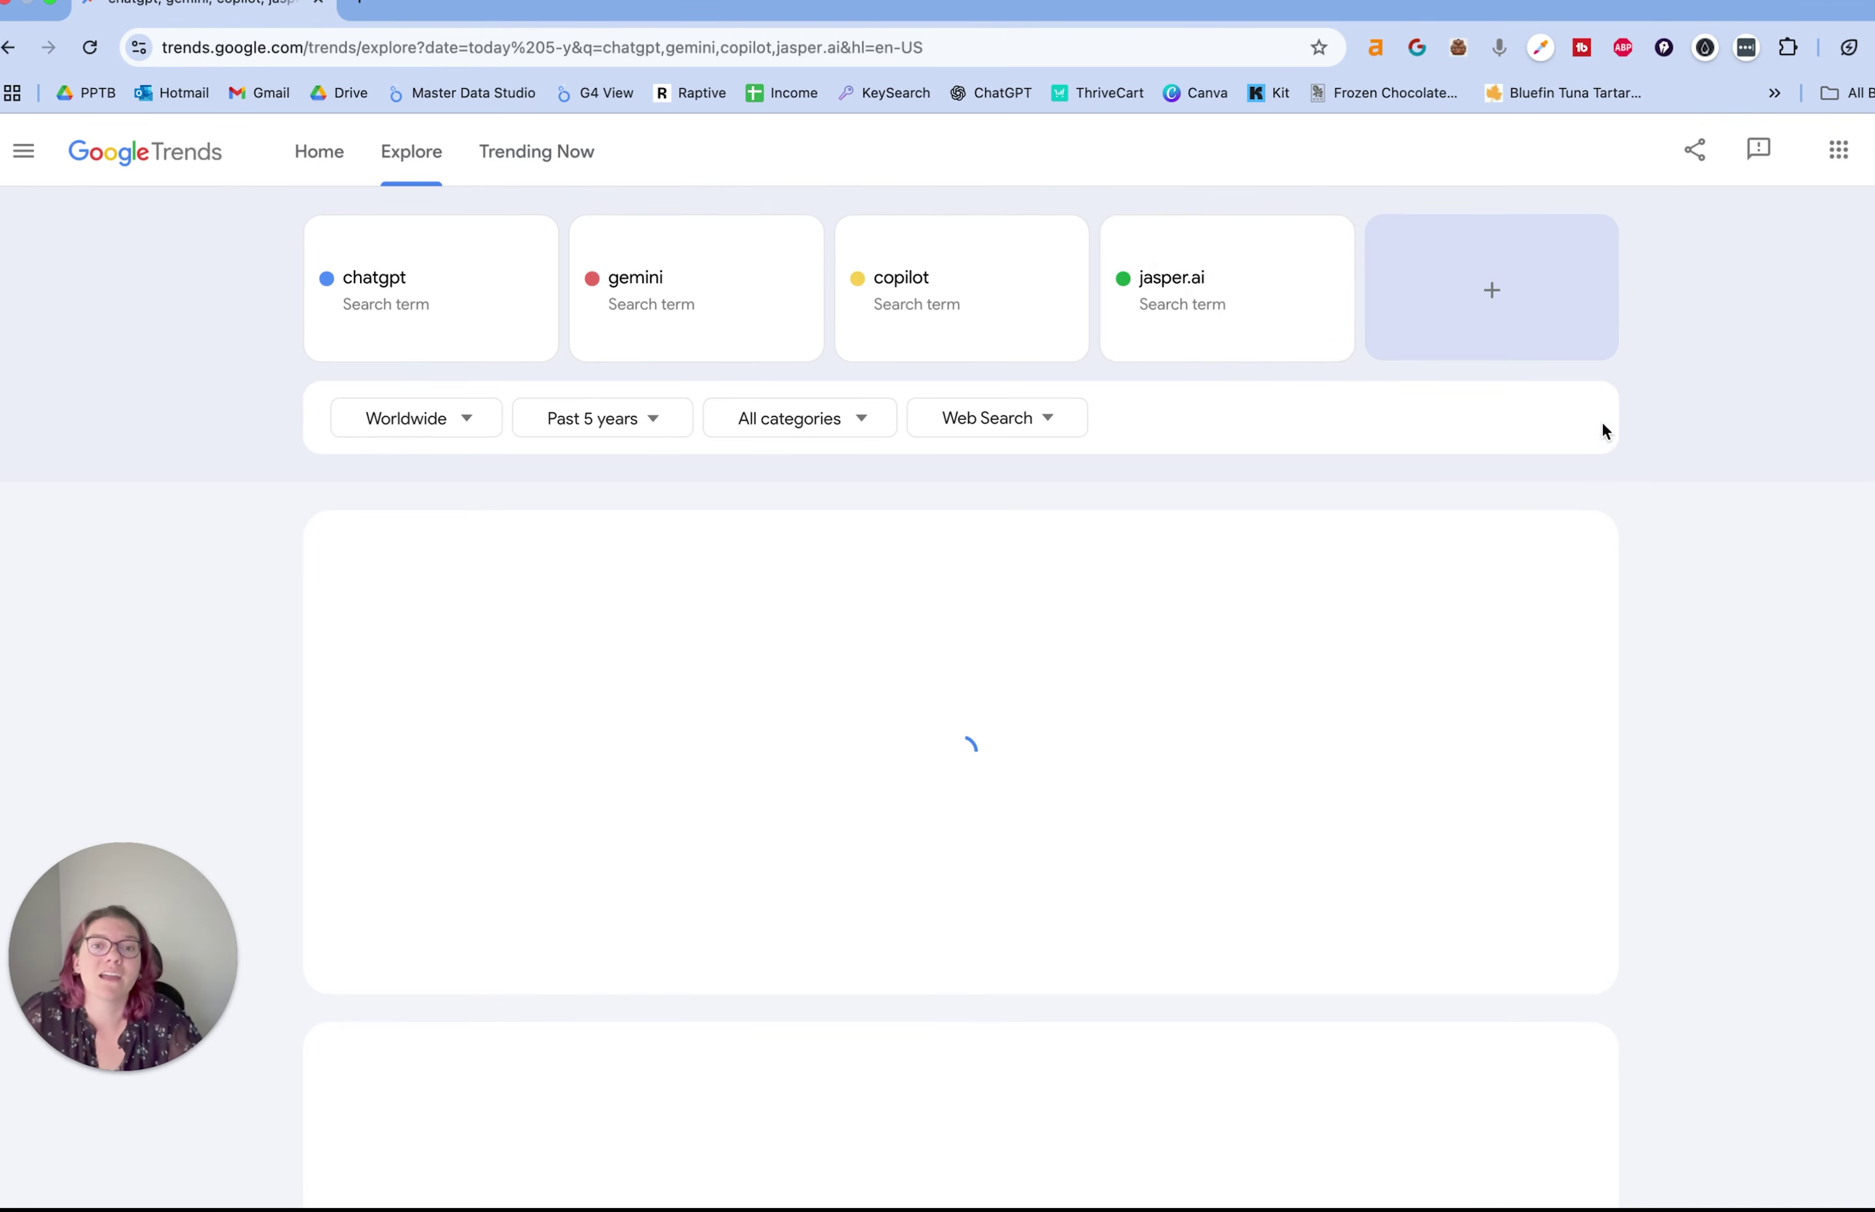
- Set the time range of the four-term comparison to Past 90 days
scroll(1603, 427, down, 1)
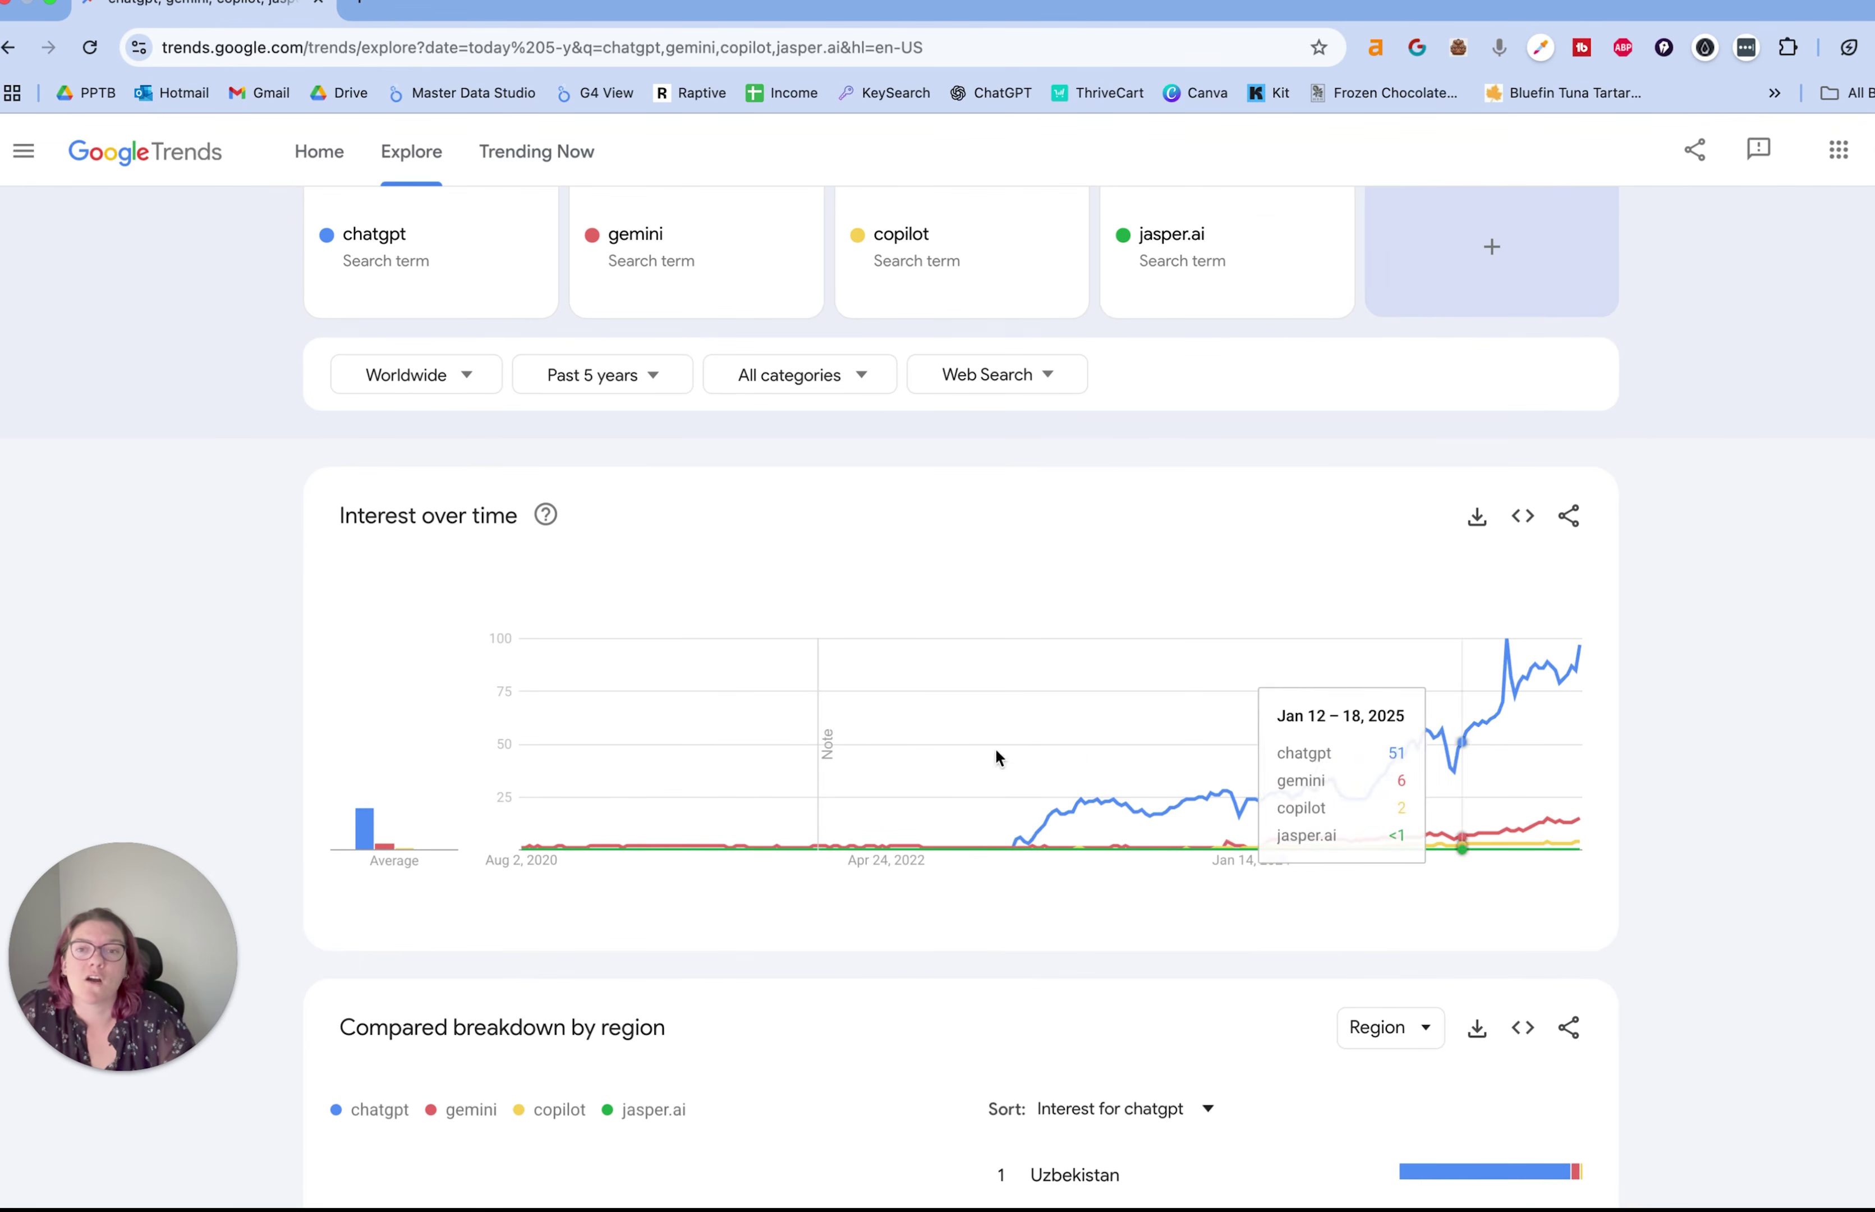
click(652, 376)
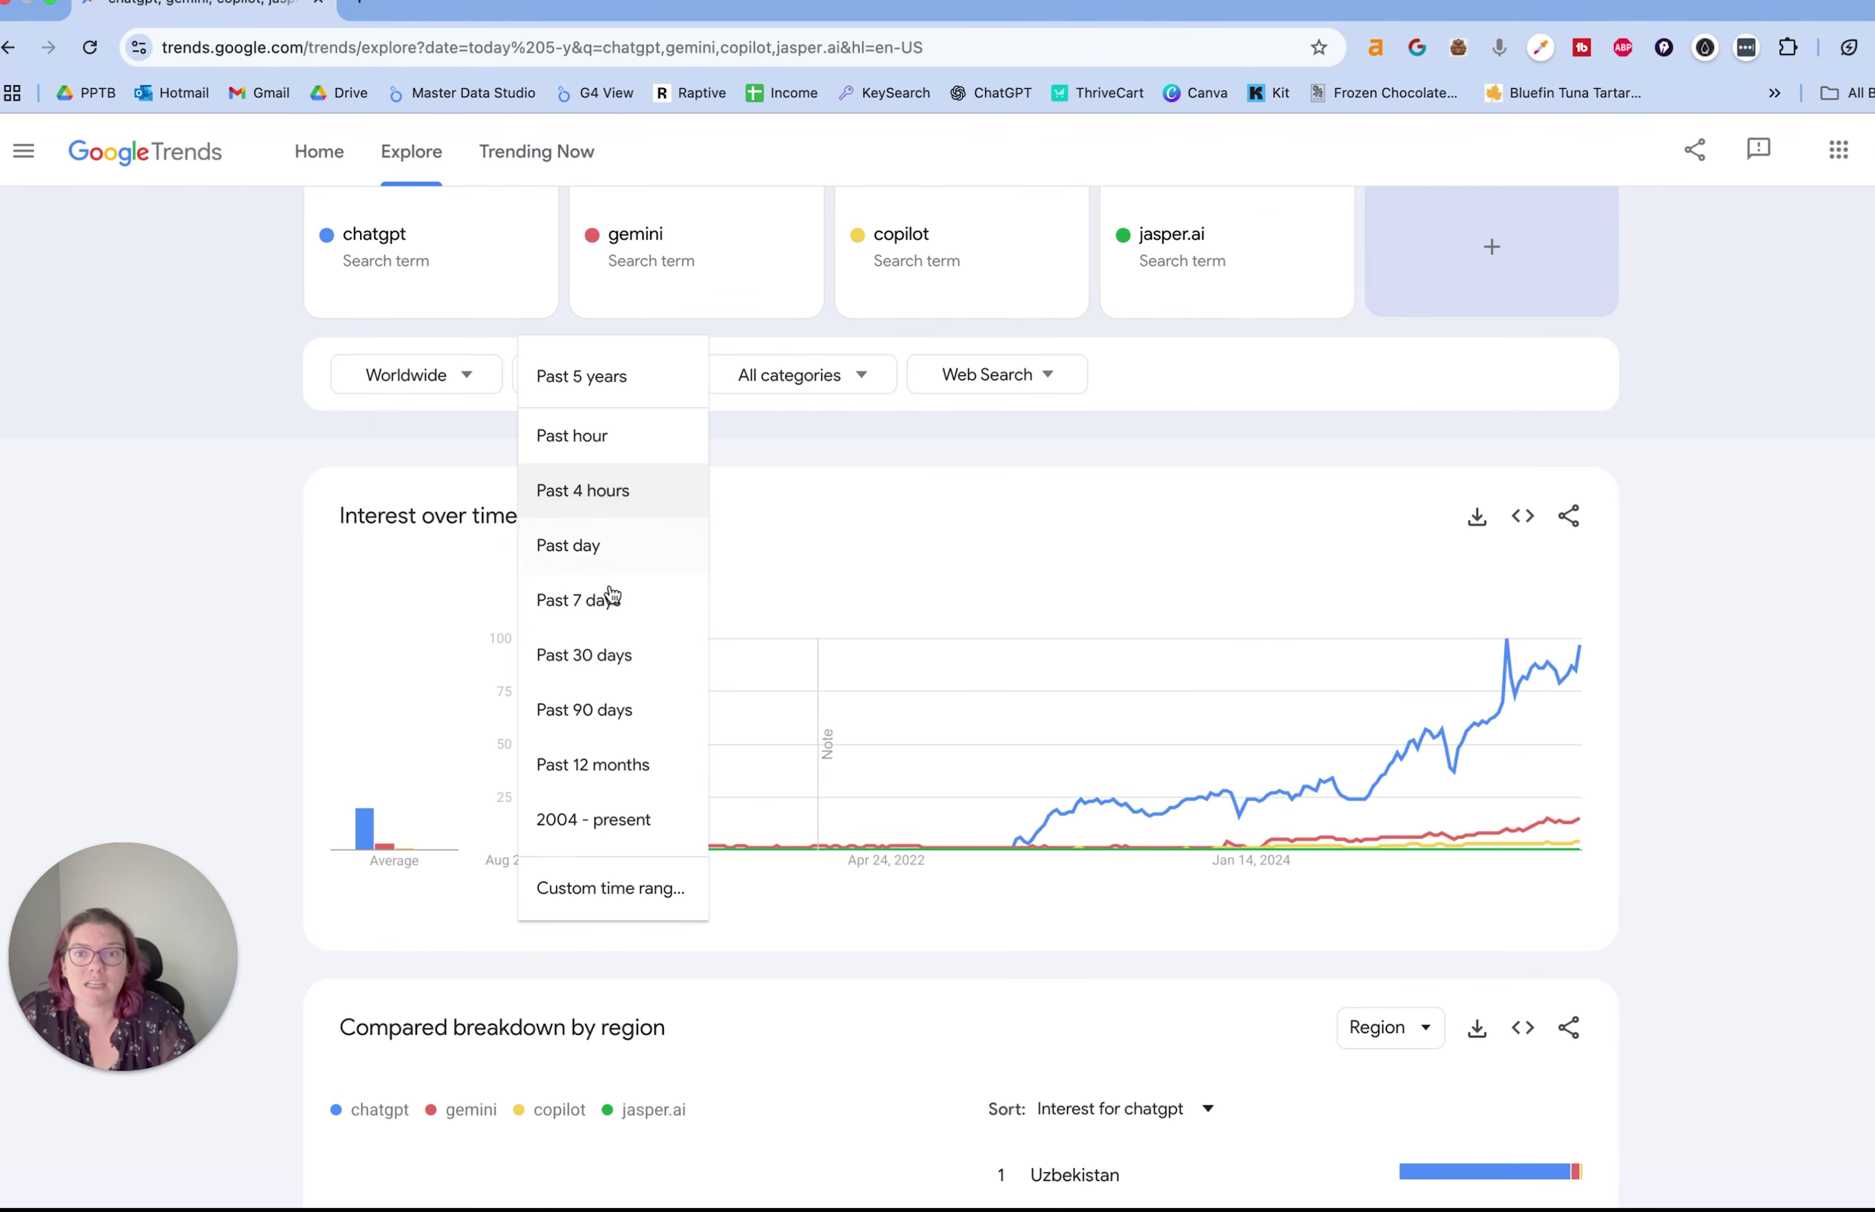
click(631, 713)
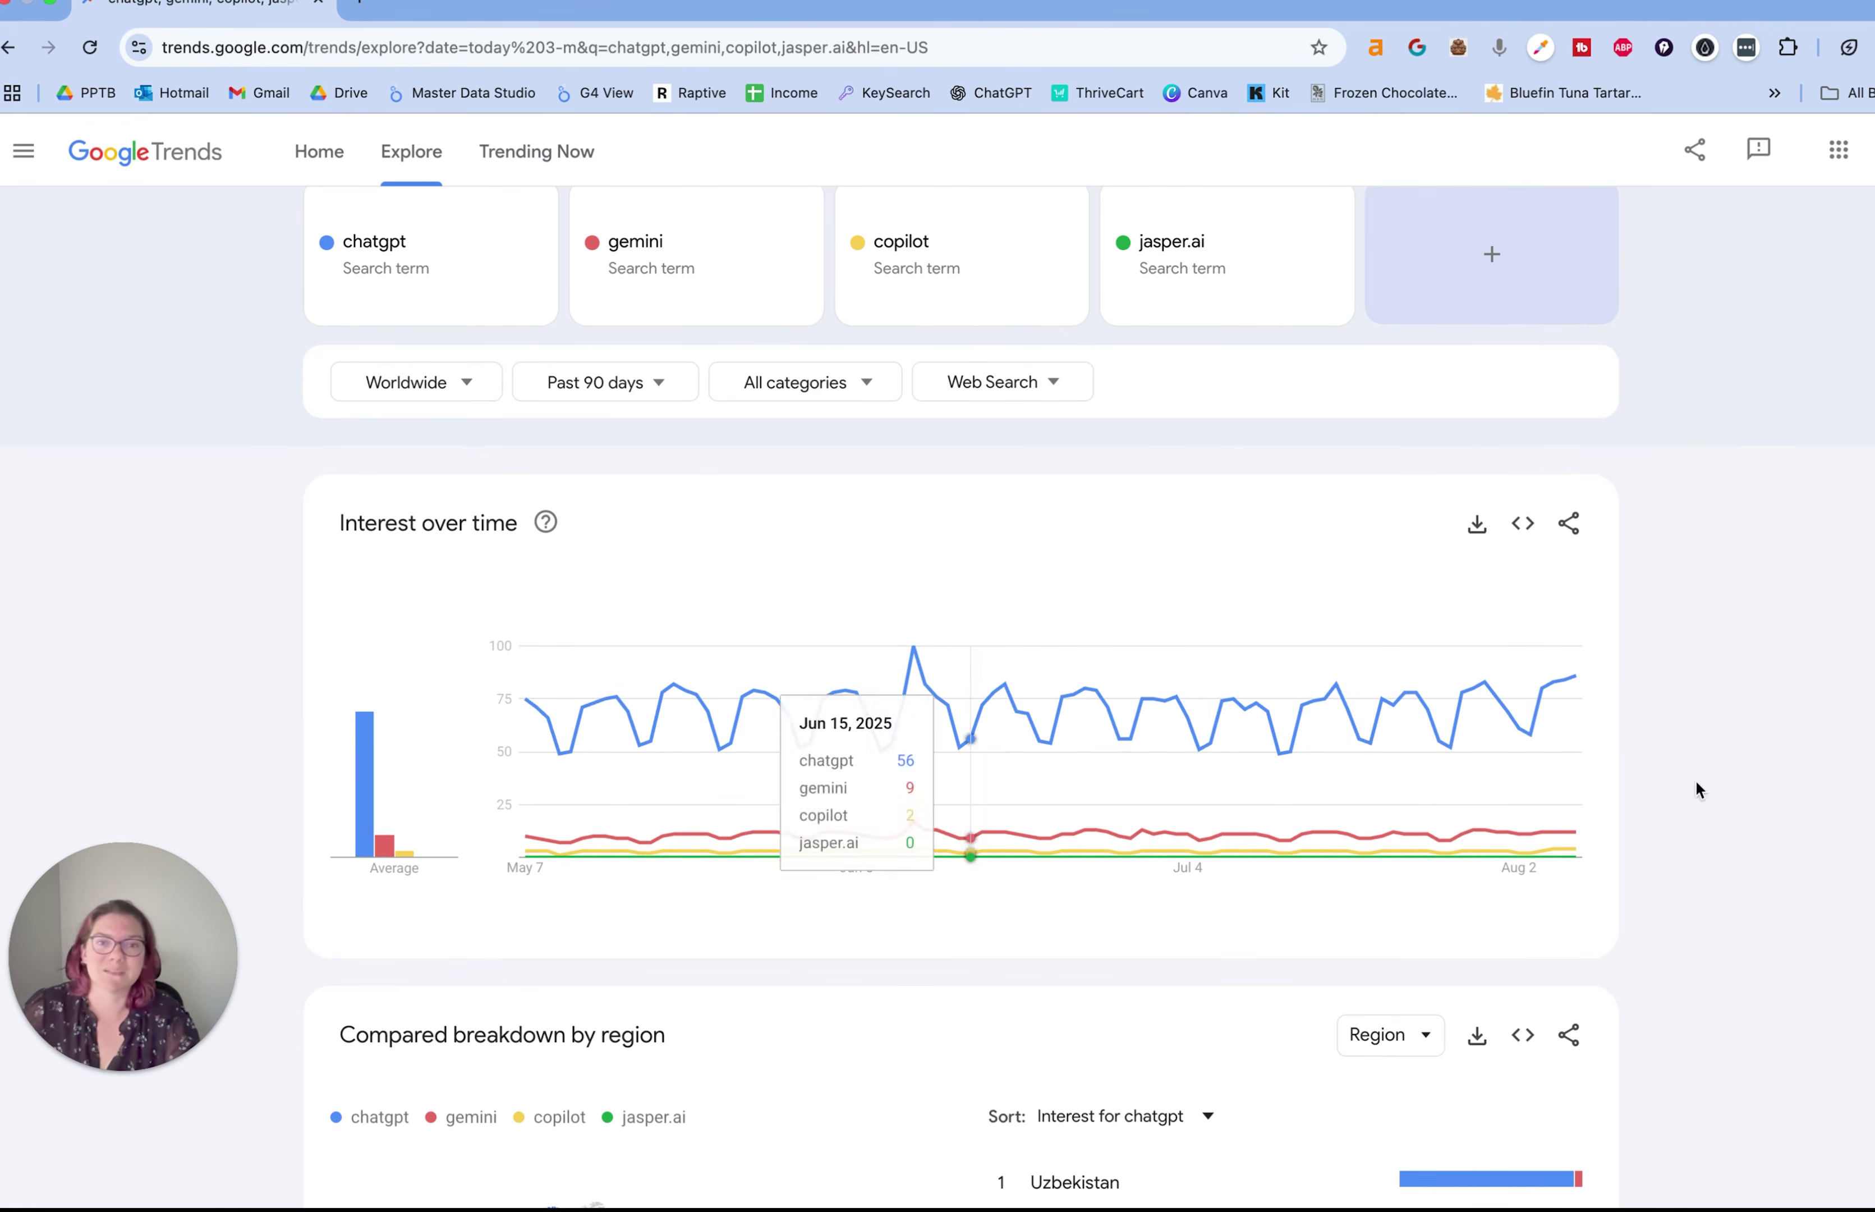
- Examine the 90-day comparison's interest graph, regional breakdown and each term's related queries
scroll(1765, 819, down, 1)
scroll(1723, 835, down, 1)
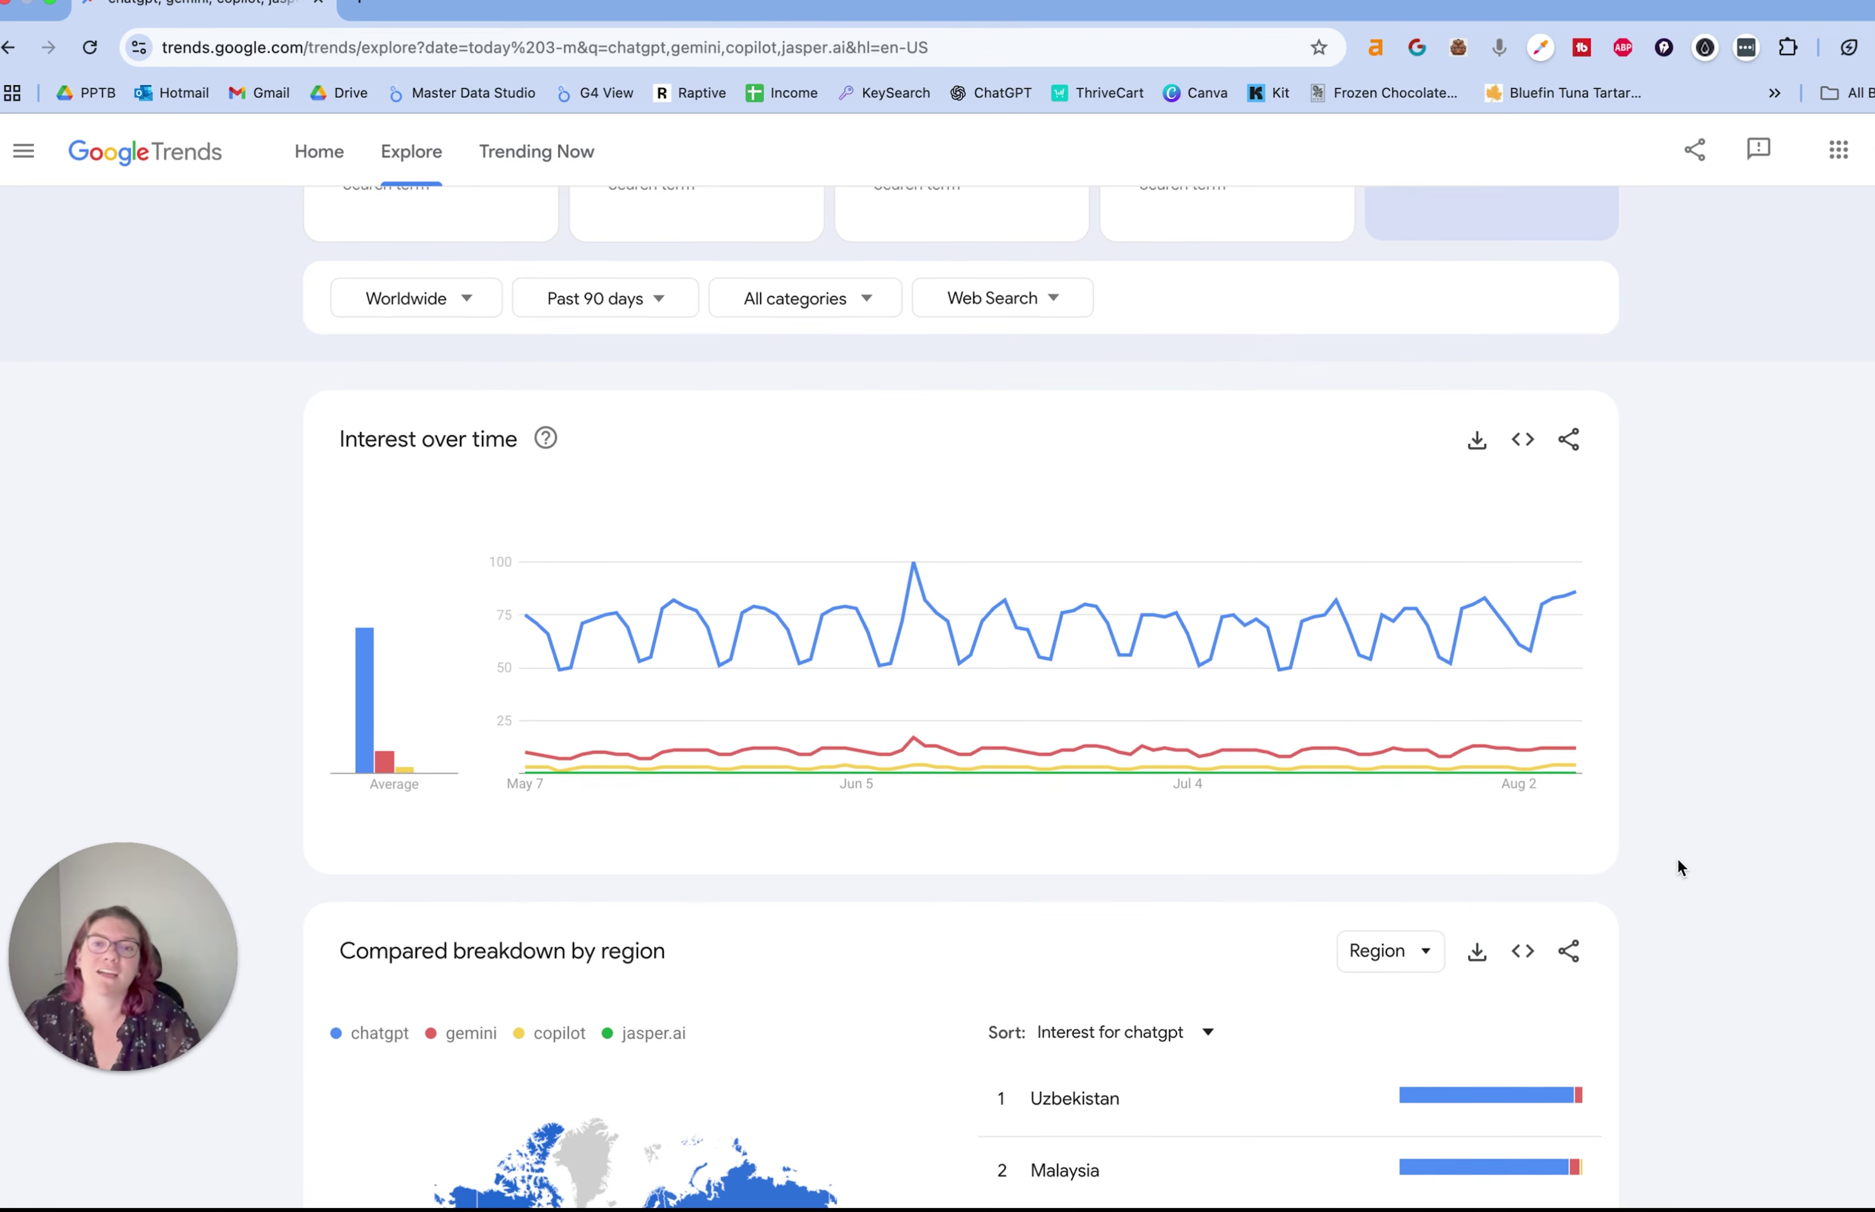
scroll(1662, 852, down, 20)
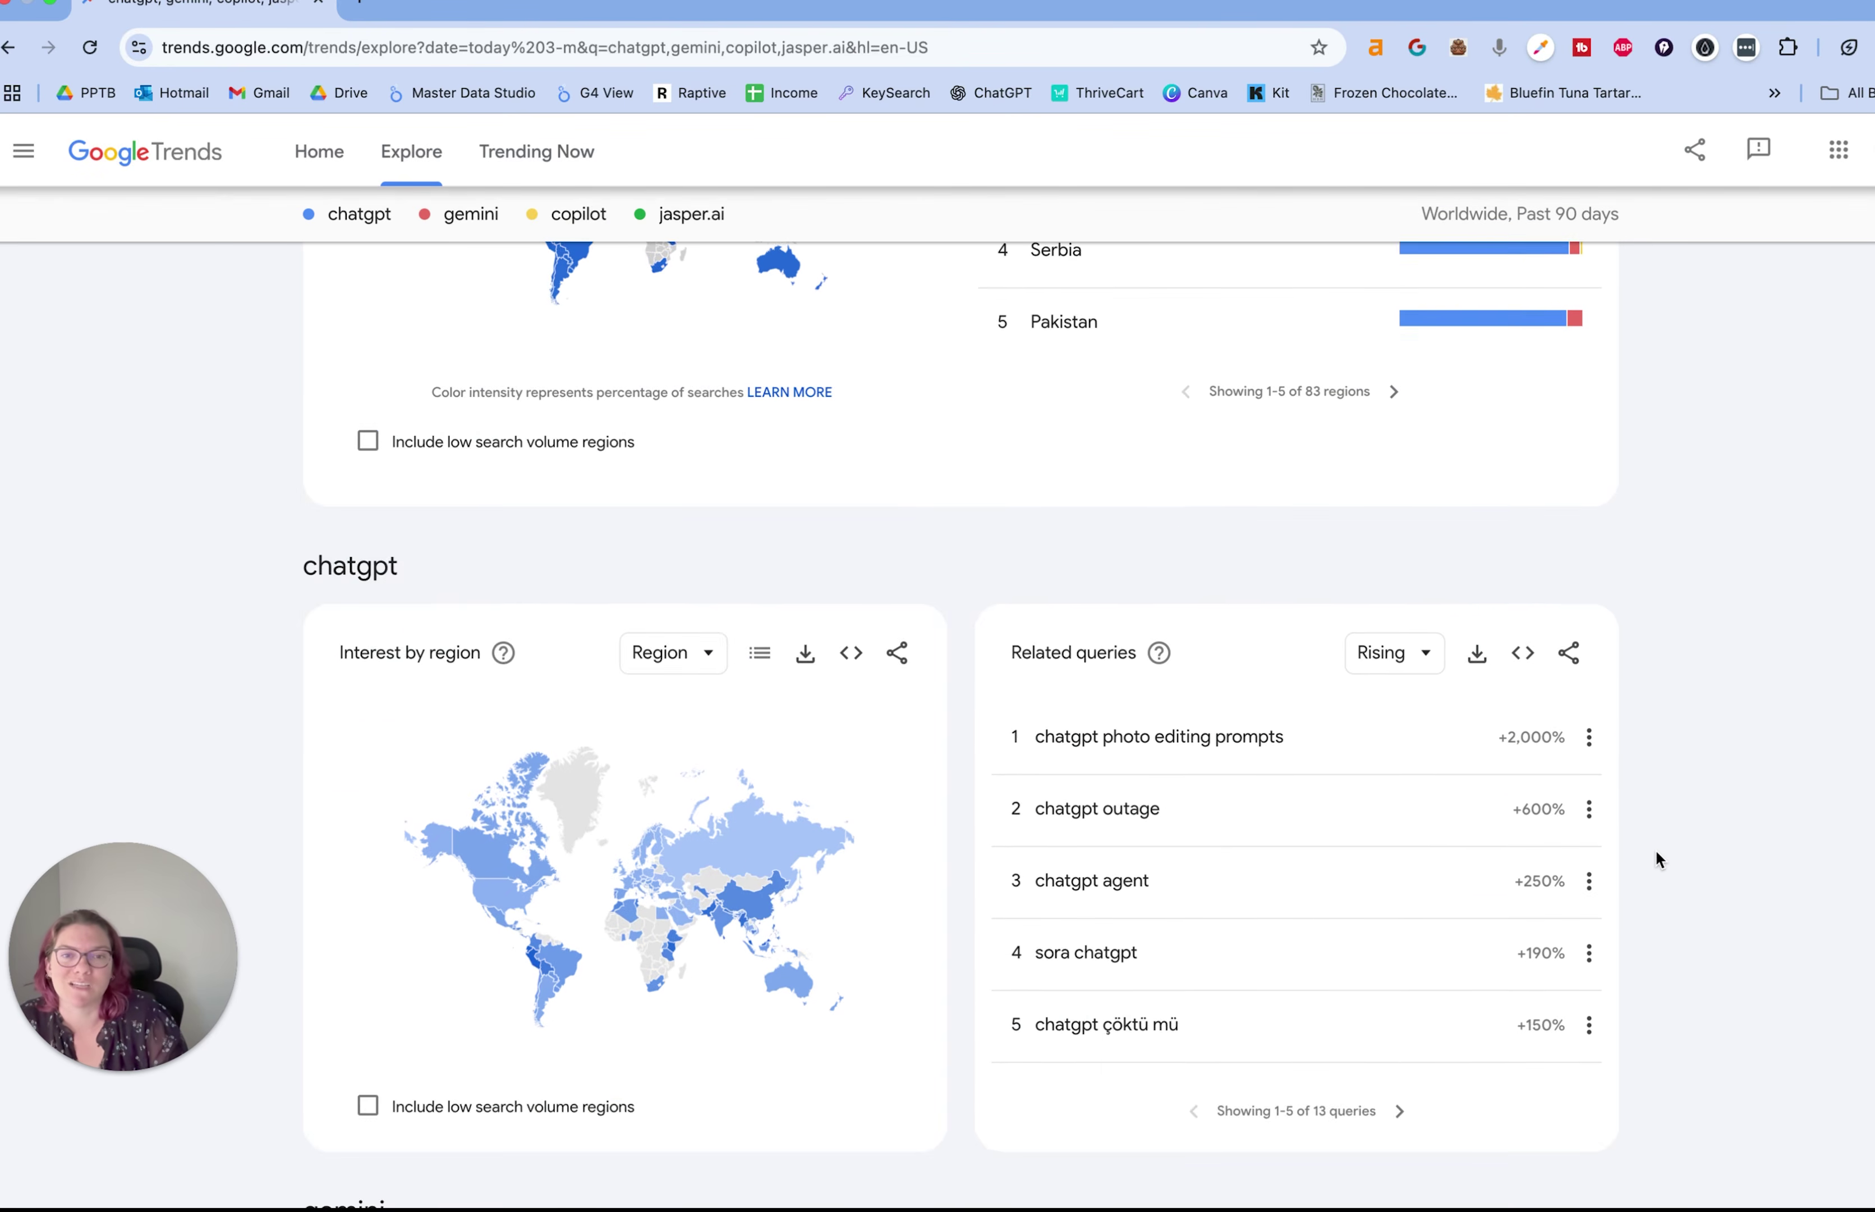
scroll(1656, 849, down, 6)
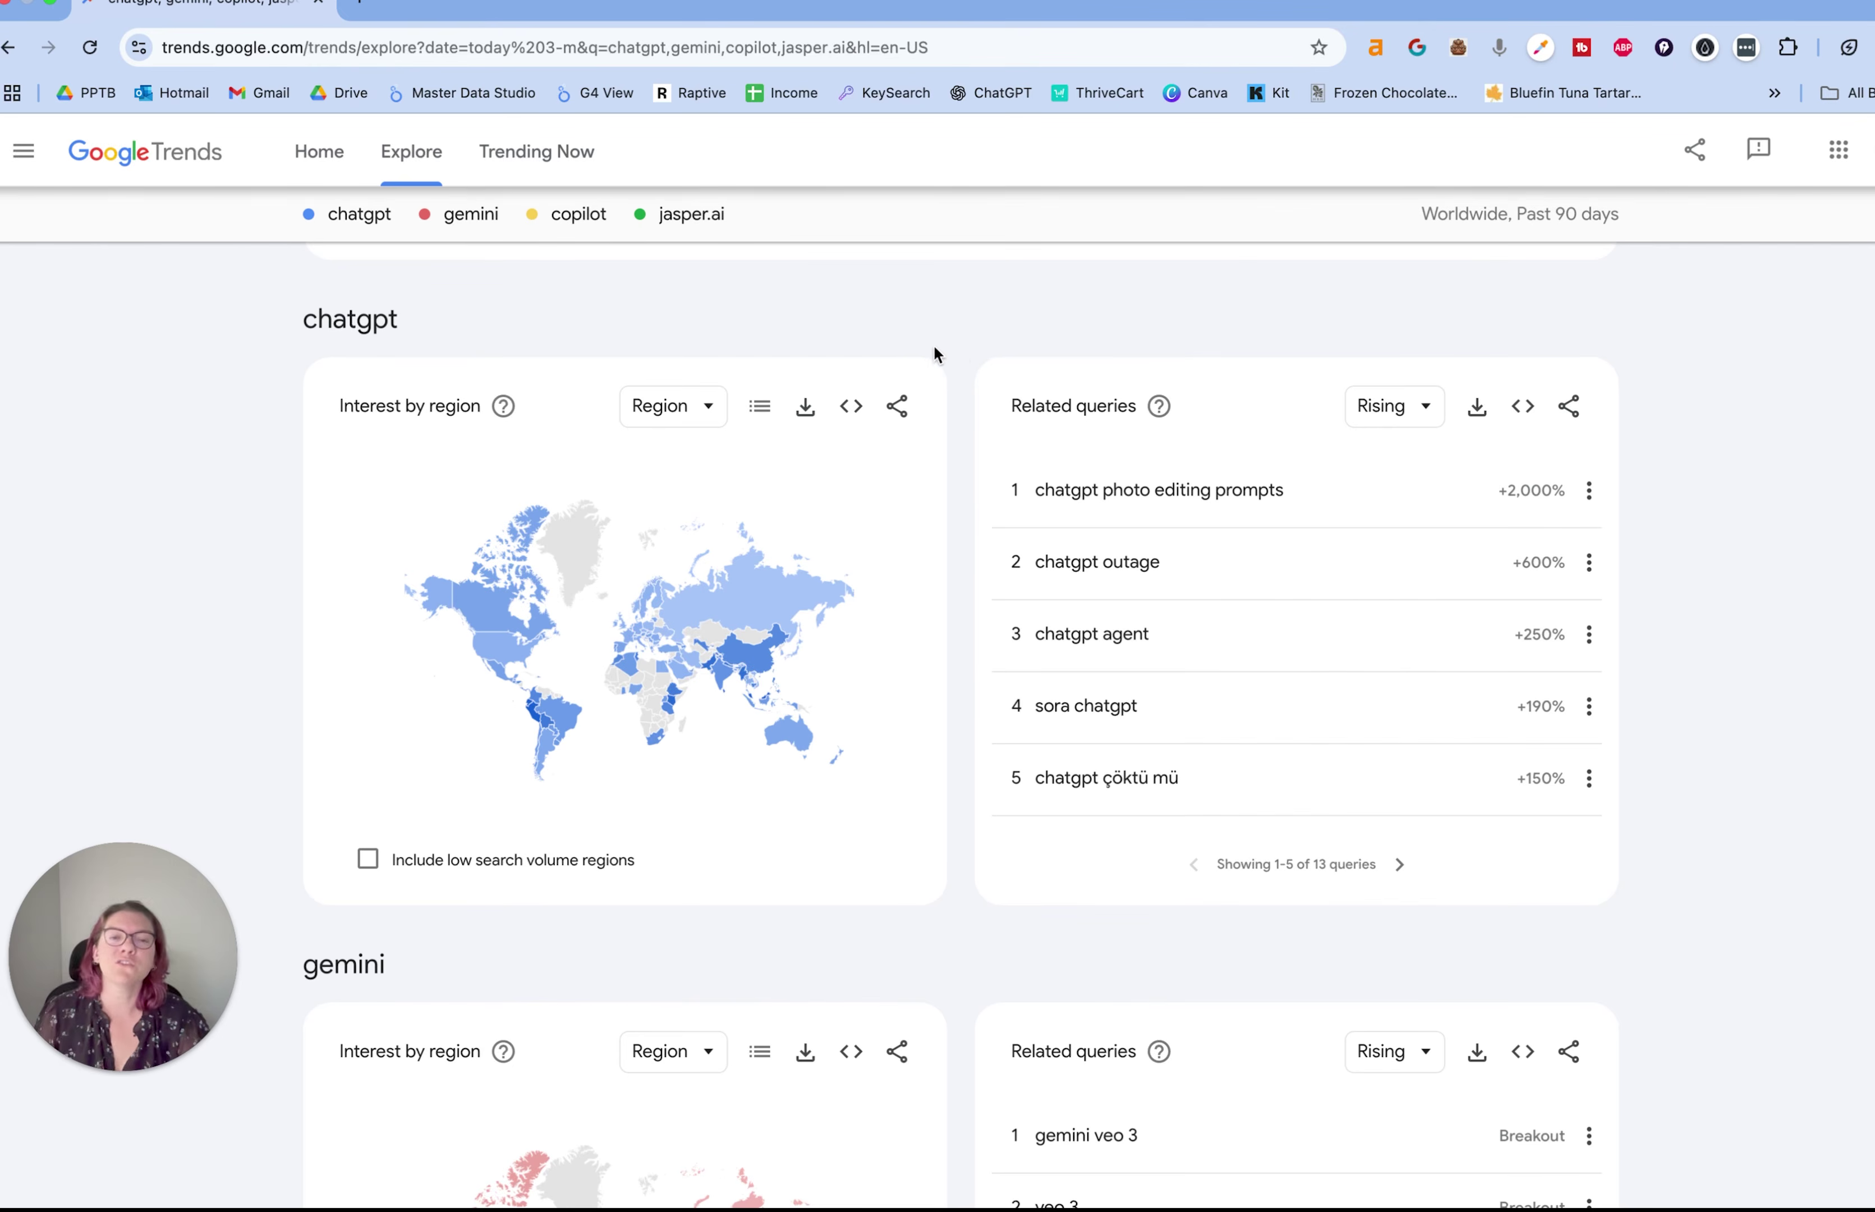
scroll(992, 820, down, 10)
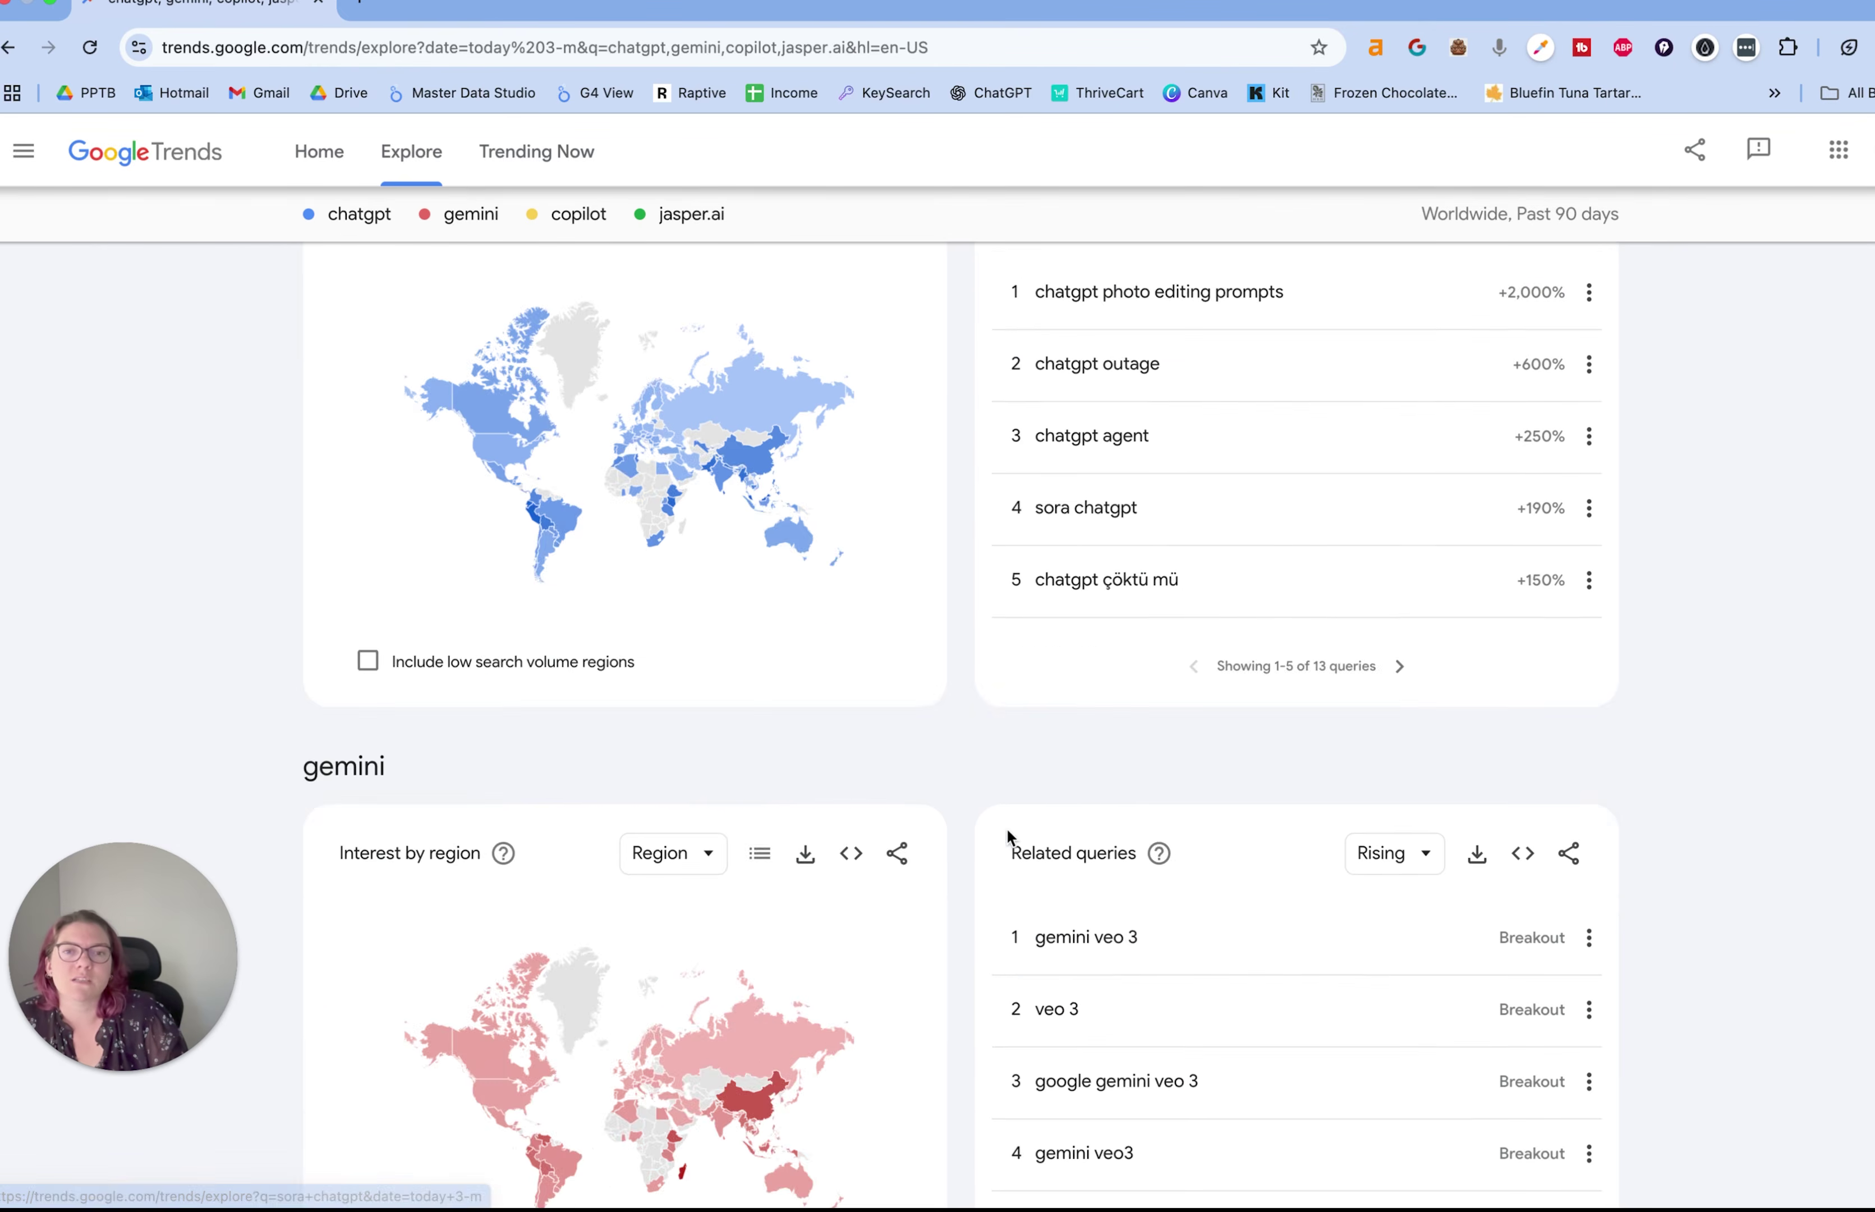
scroll(963, 802, down, 20)
scroll(963, 802, up, 20)
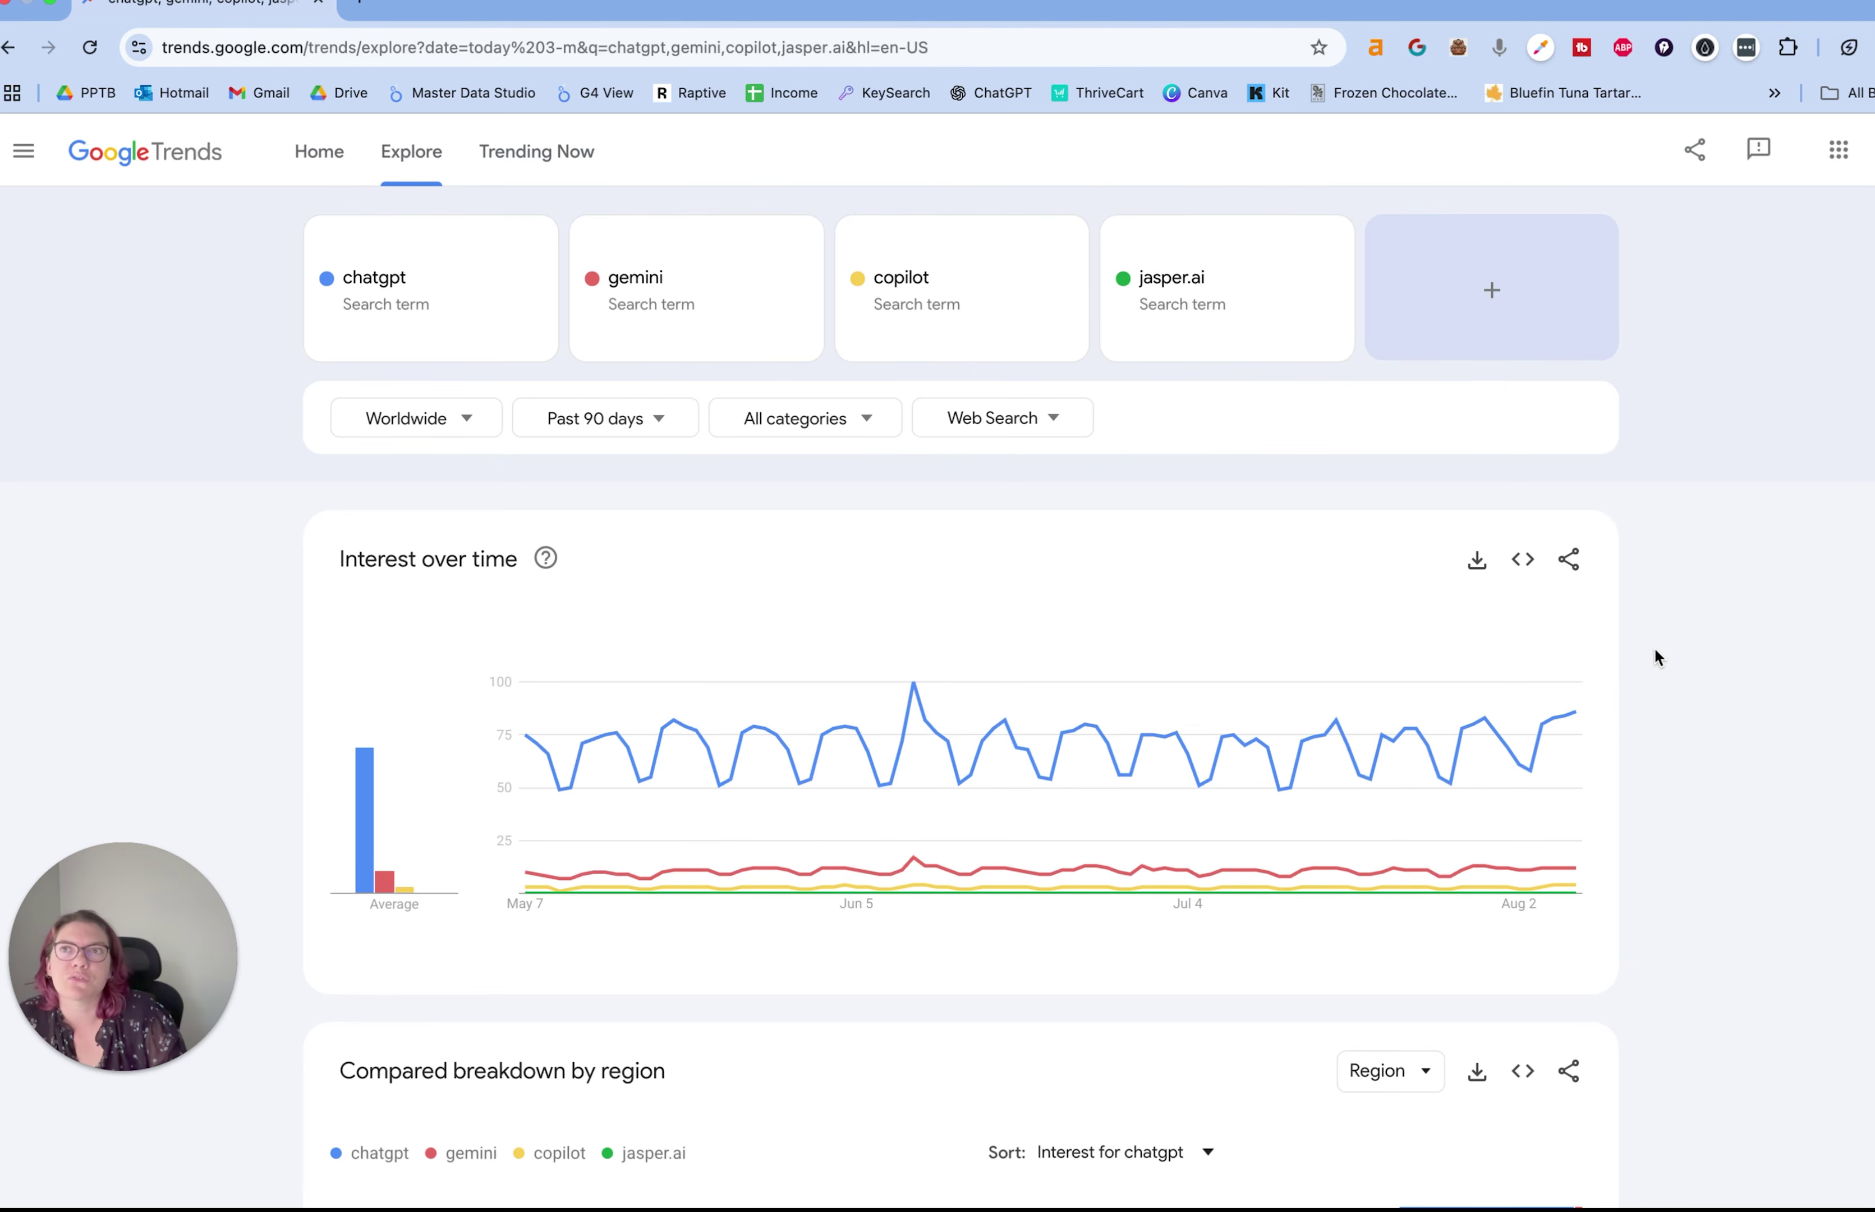
scroll(1666, 657, down, 20)
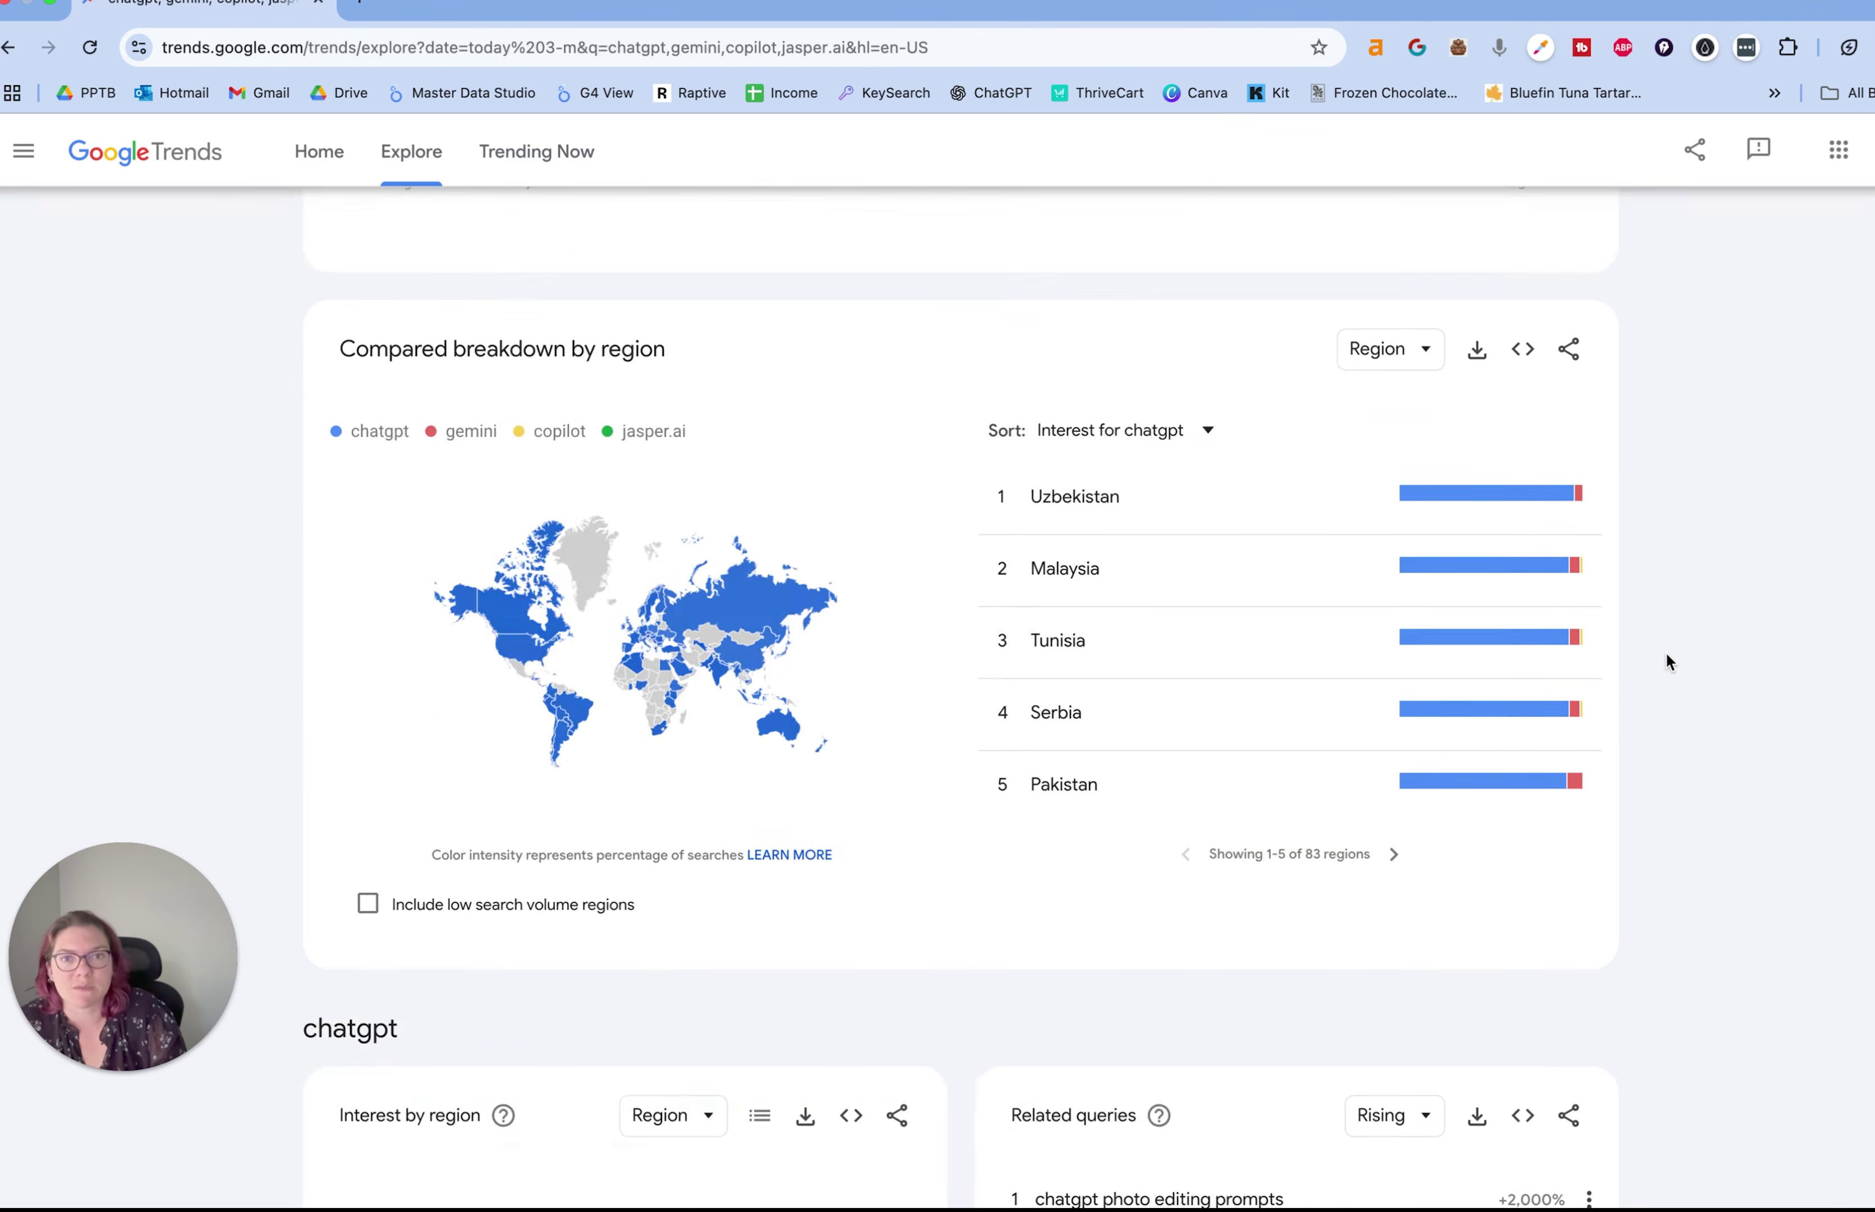
- Examine each compared term's regional map and related queries, ending on the last page of jasper.ai's rising queries
scroll(1673, 691, down, 5)
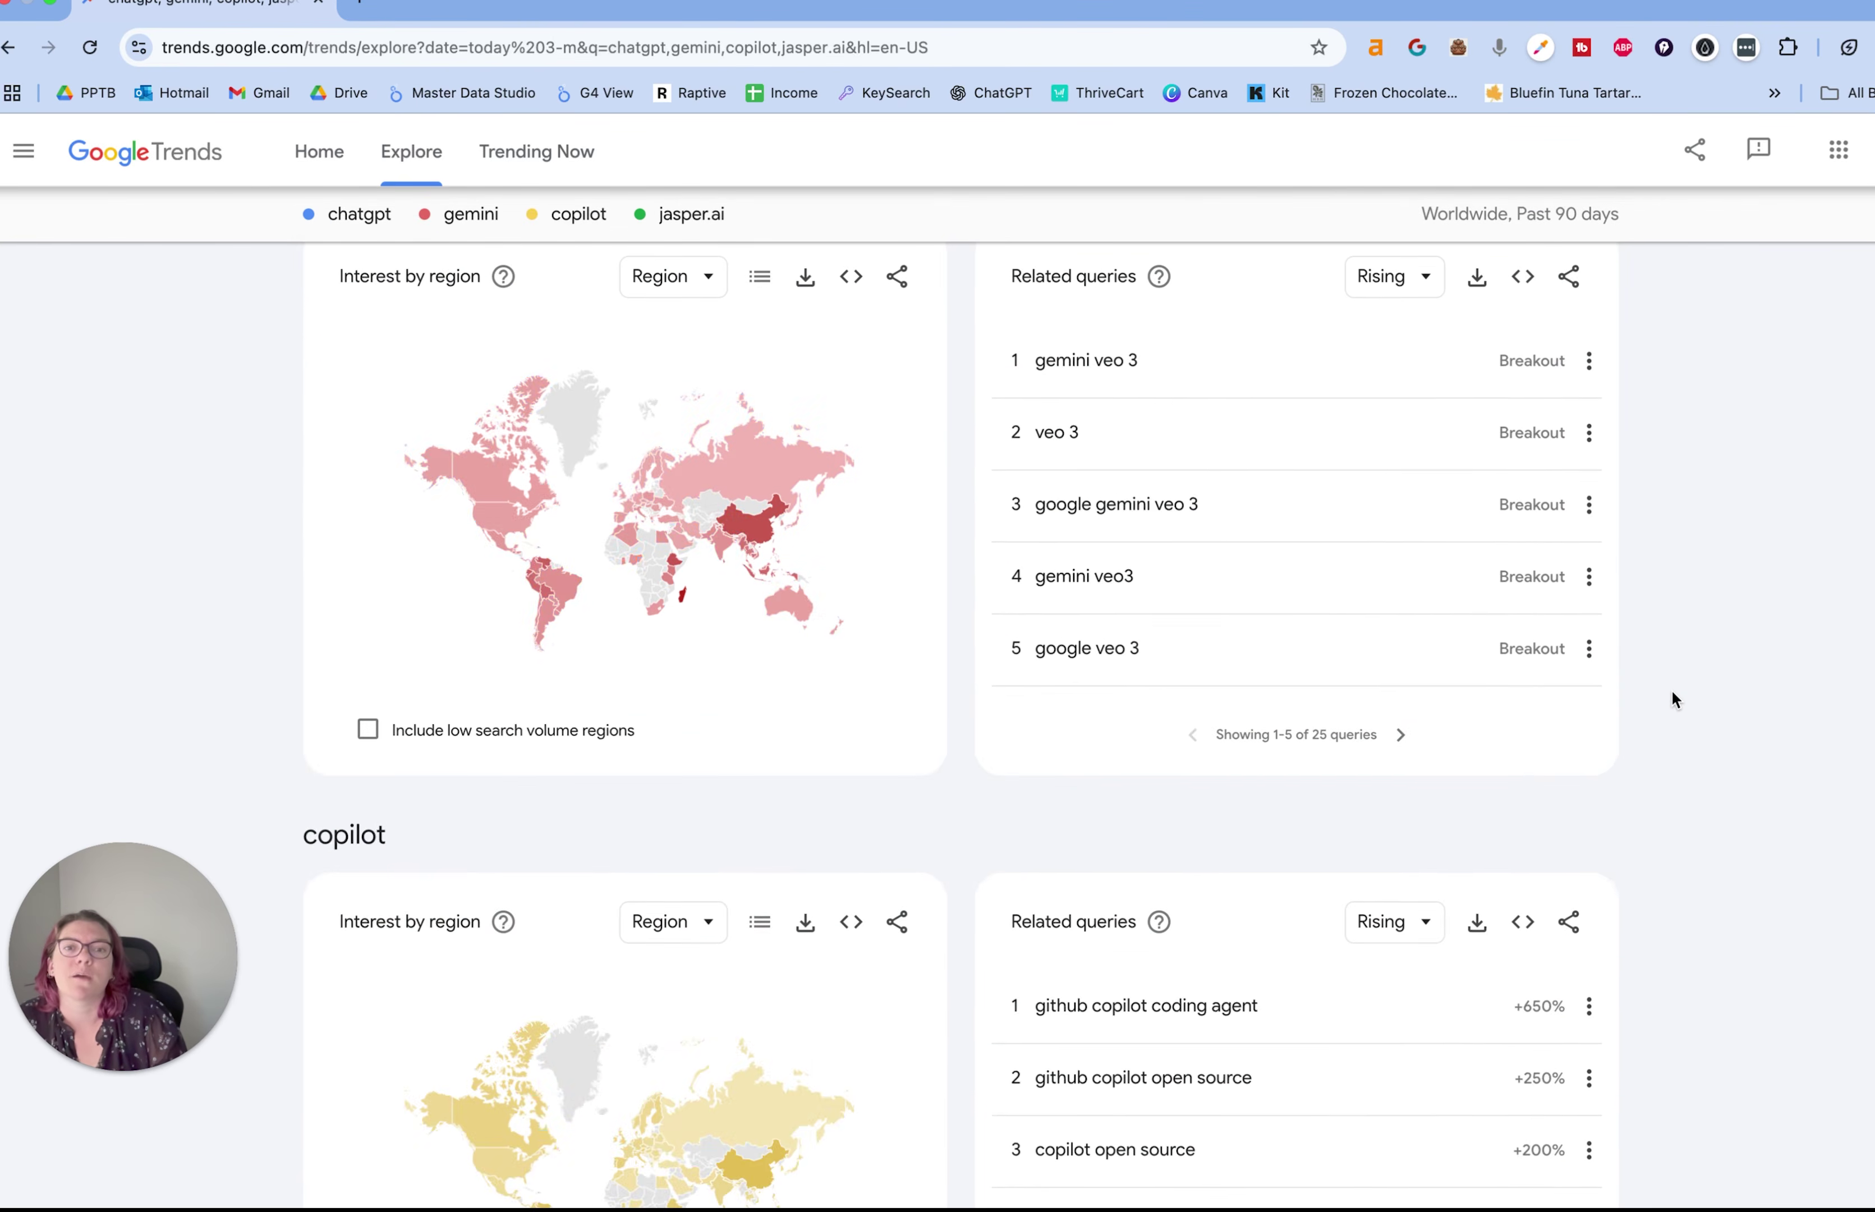
scroll(1672, 688, up, 12)
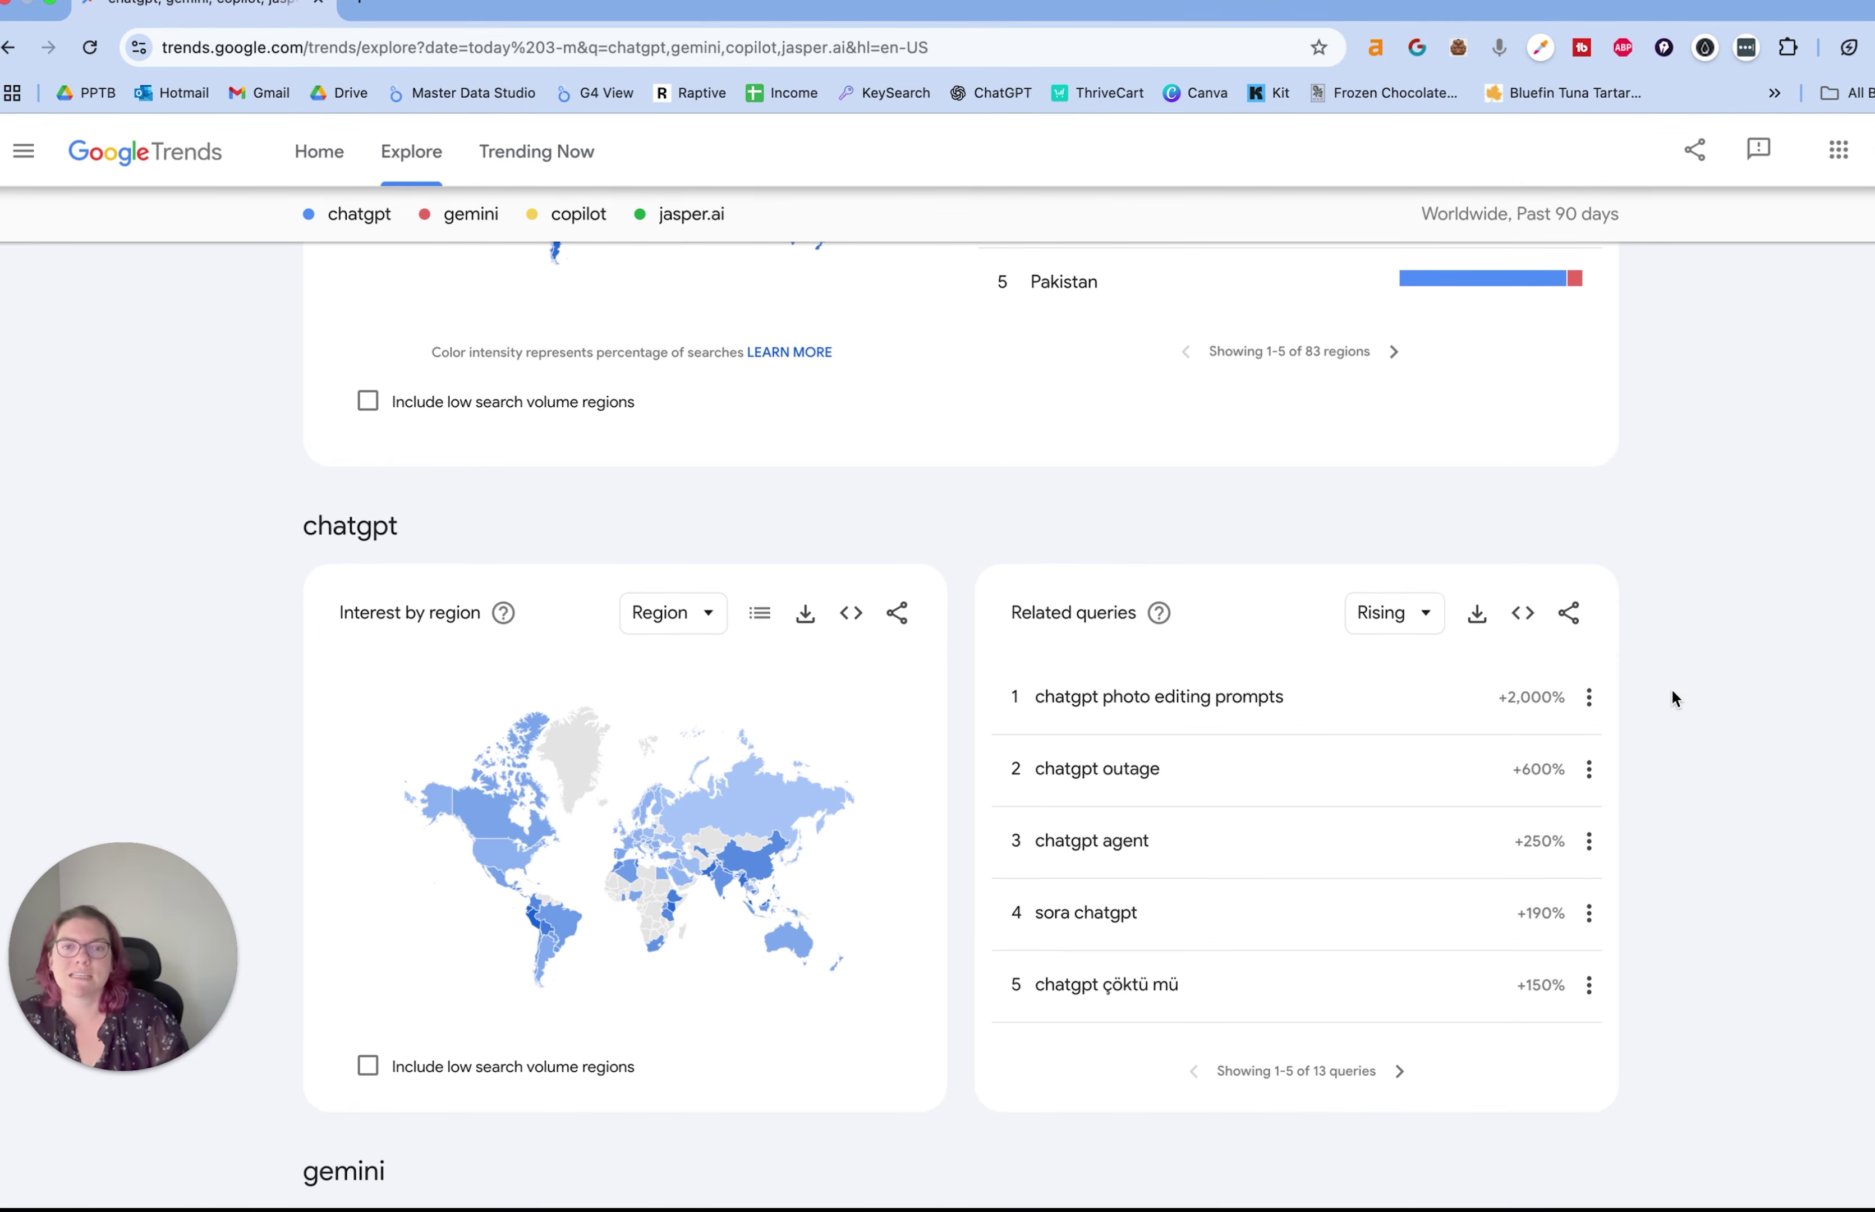
scroll(1673, 687, down, 20)
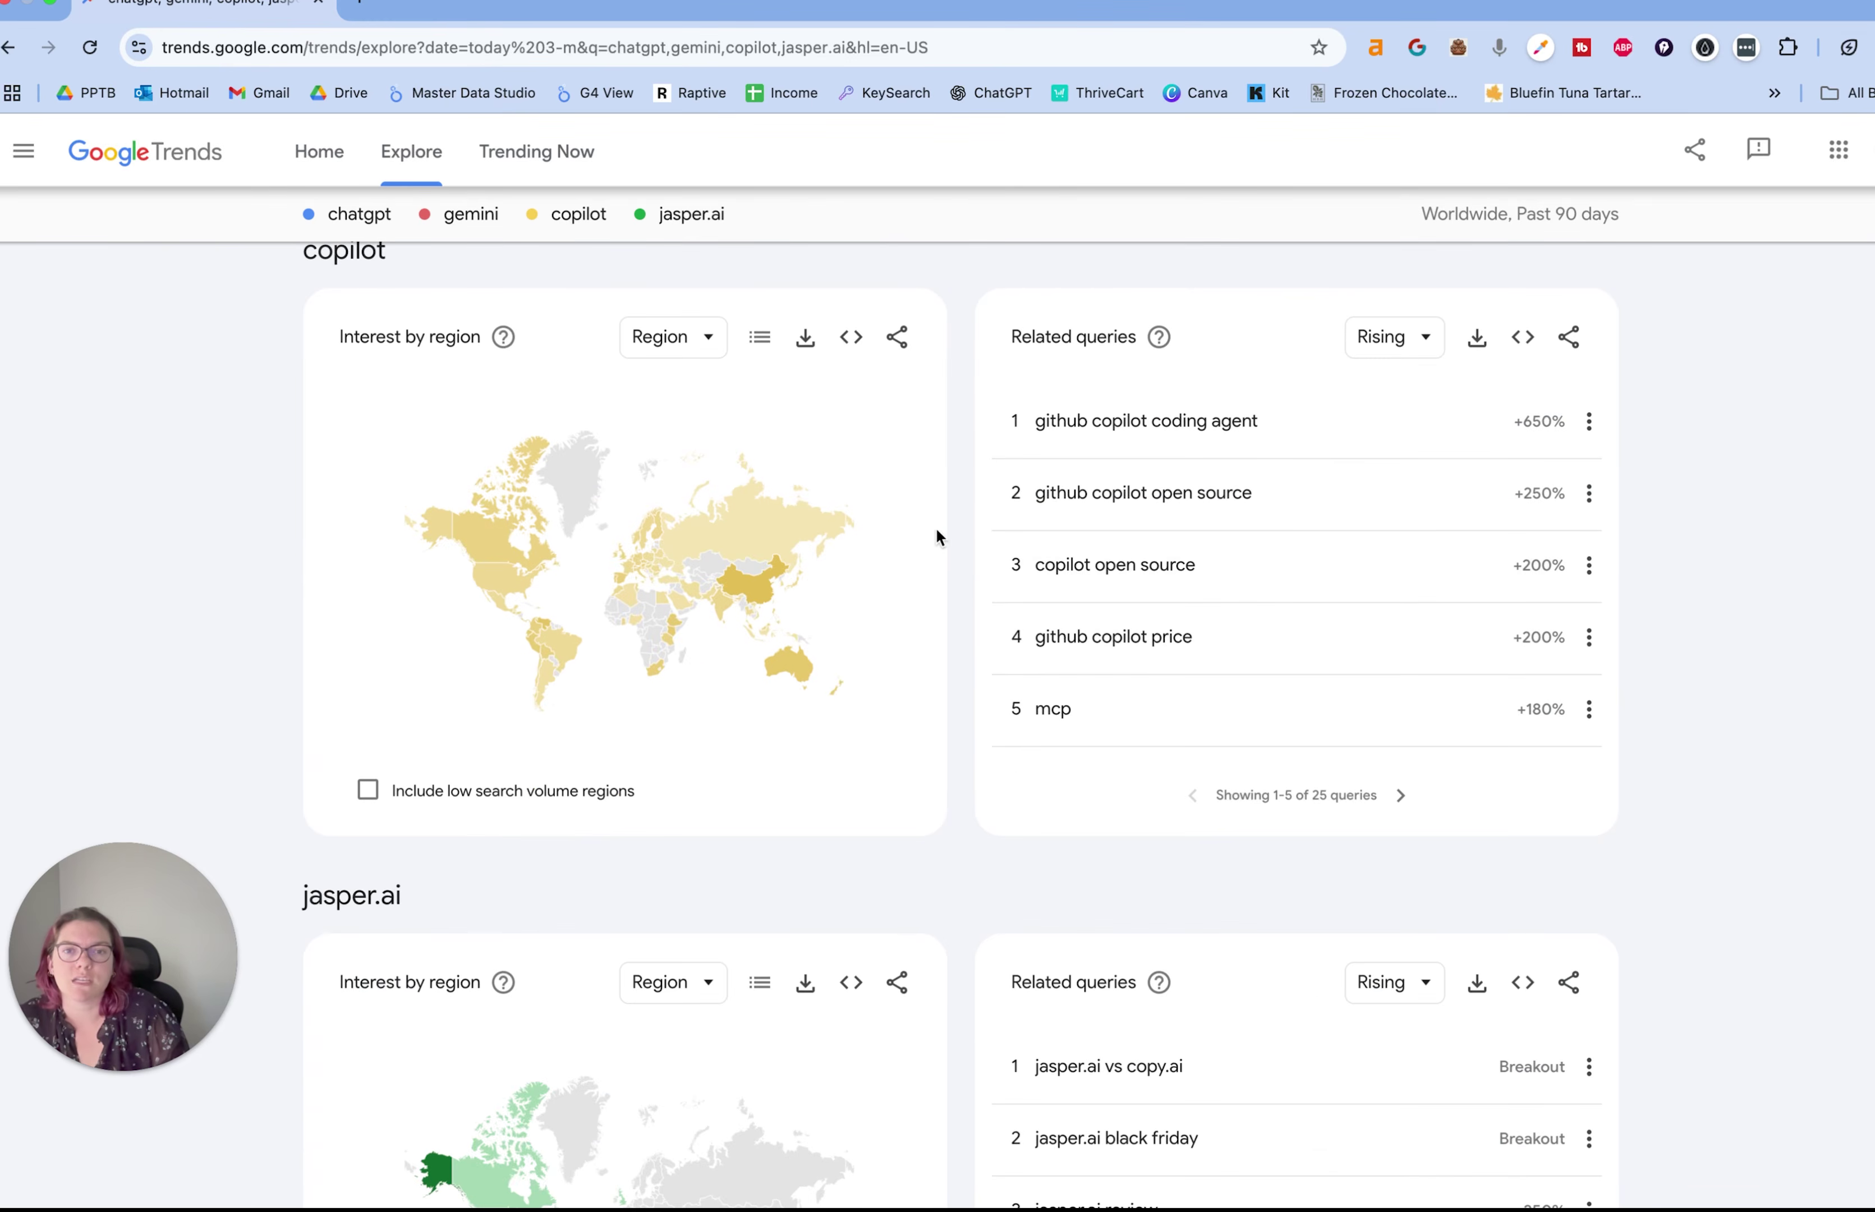
scroll(934, 536, down, 4)
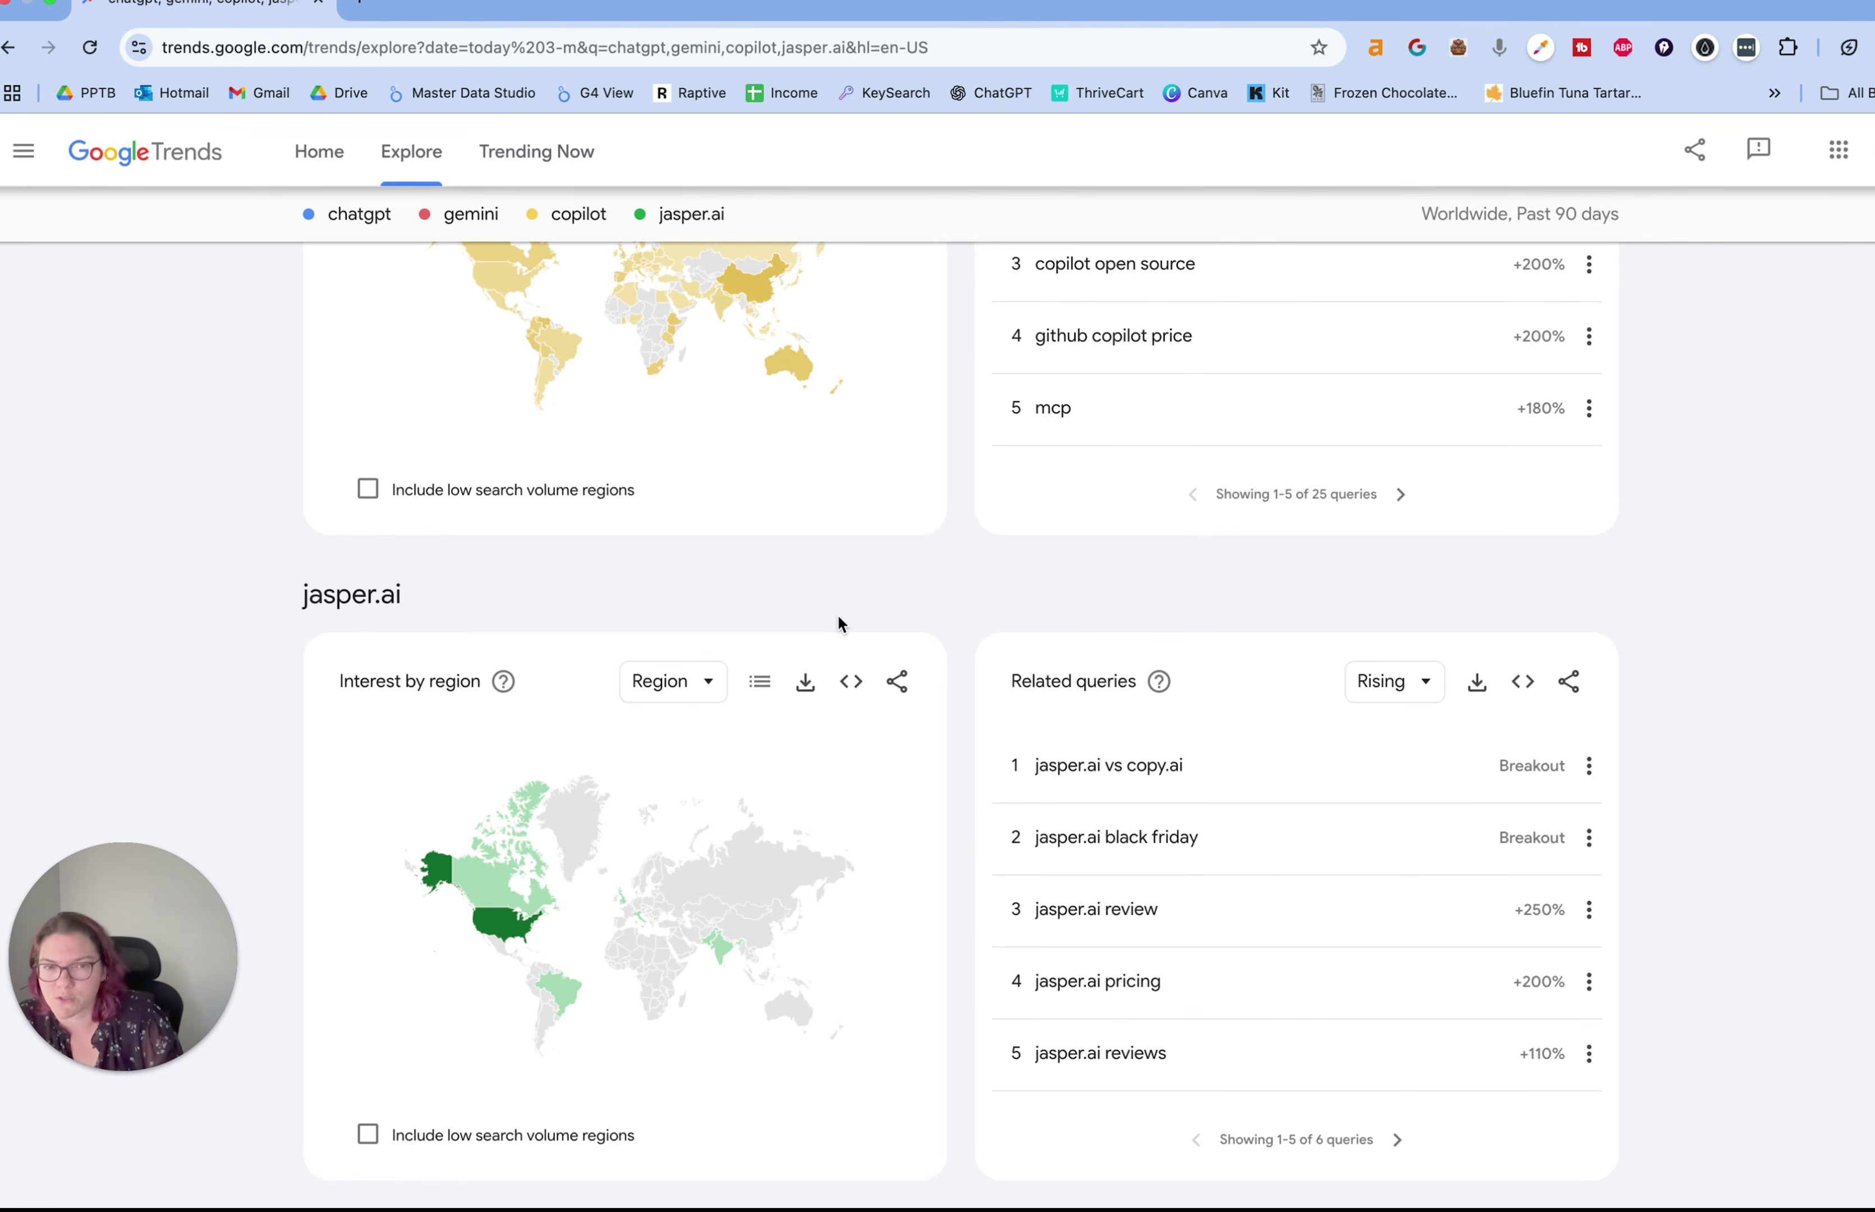
click(1397, 1140)
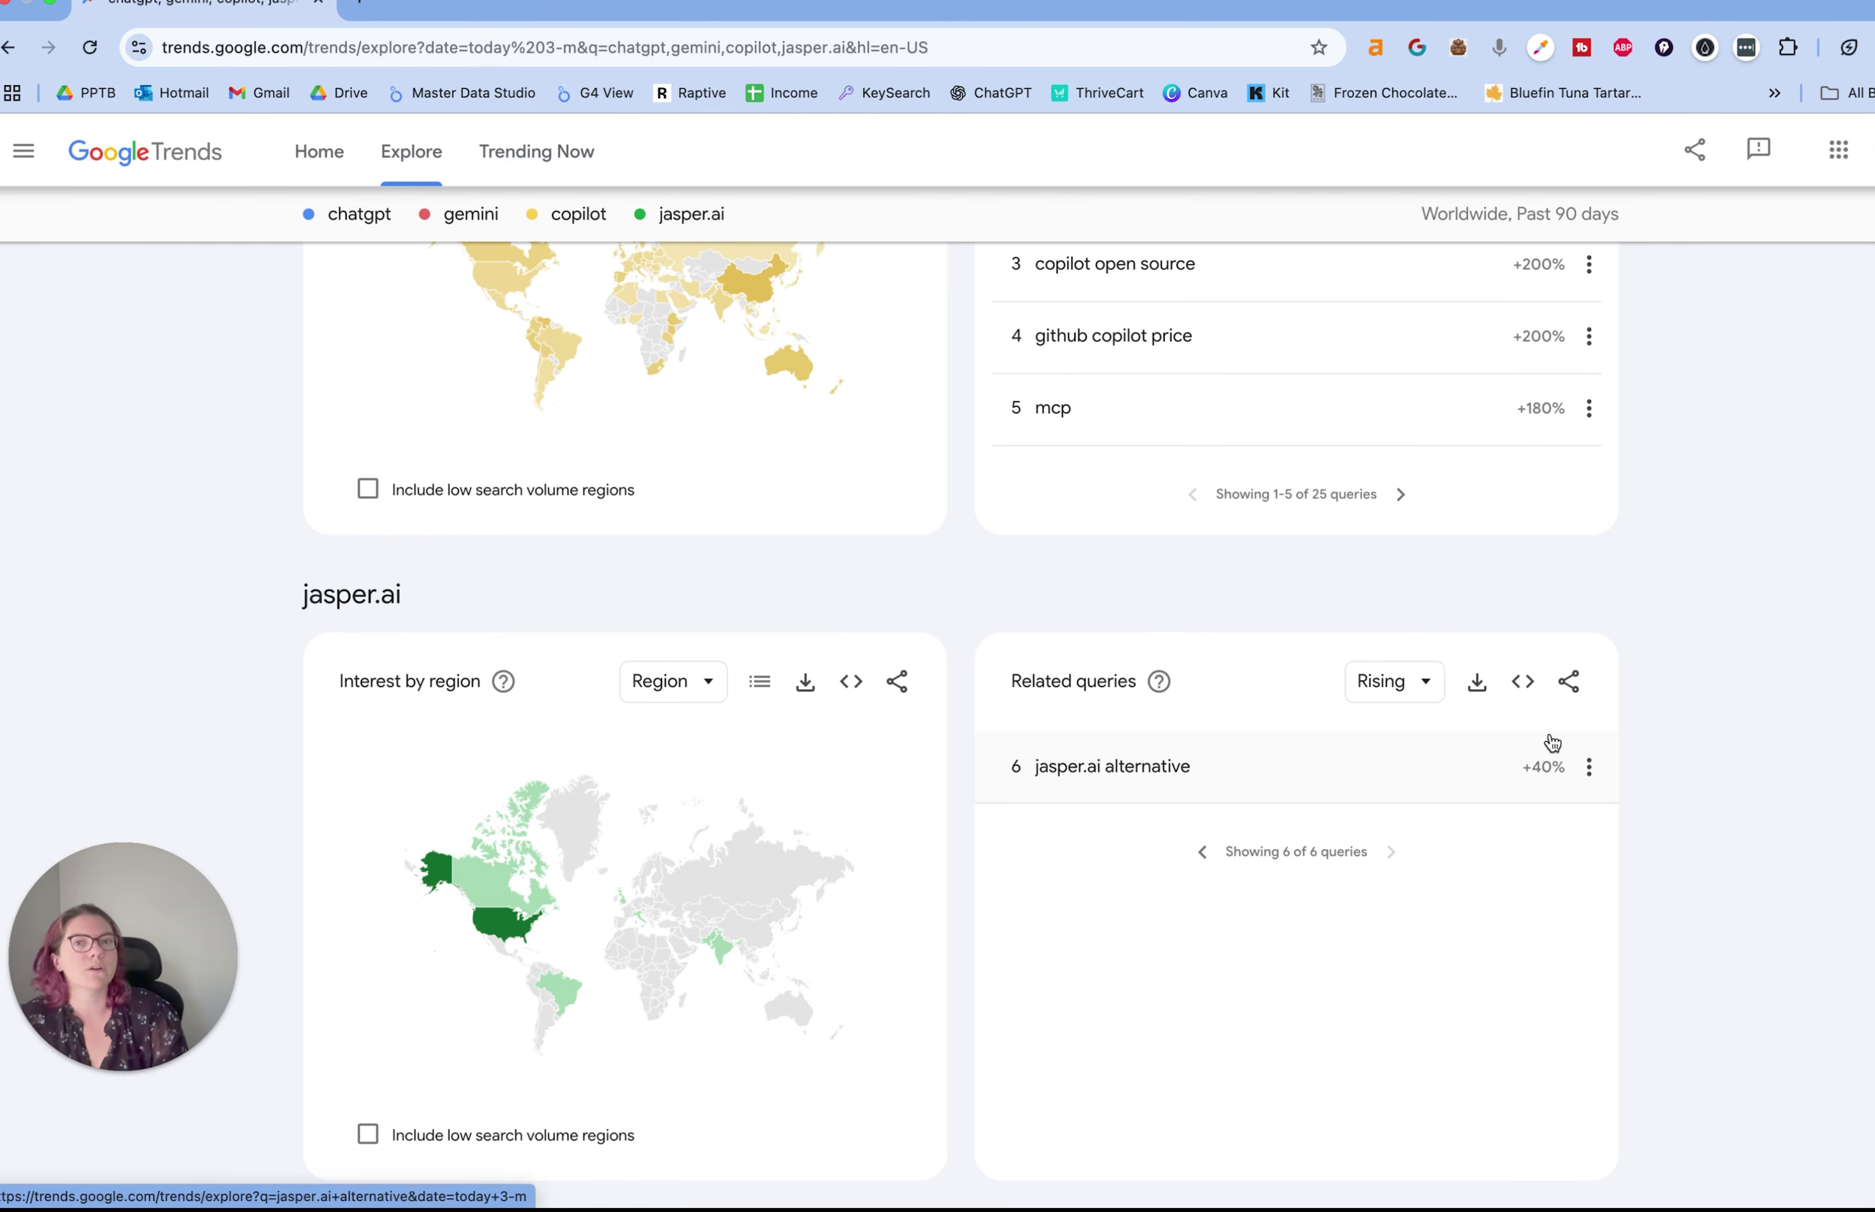
- Start a fresh exploration and search for the term "gpt 5"
scroll(1702, 692, up, 20)
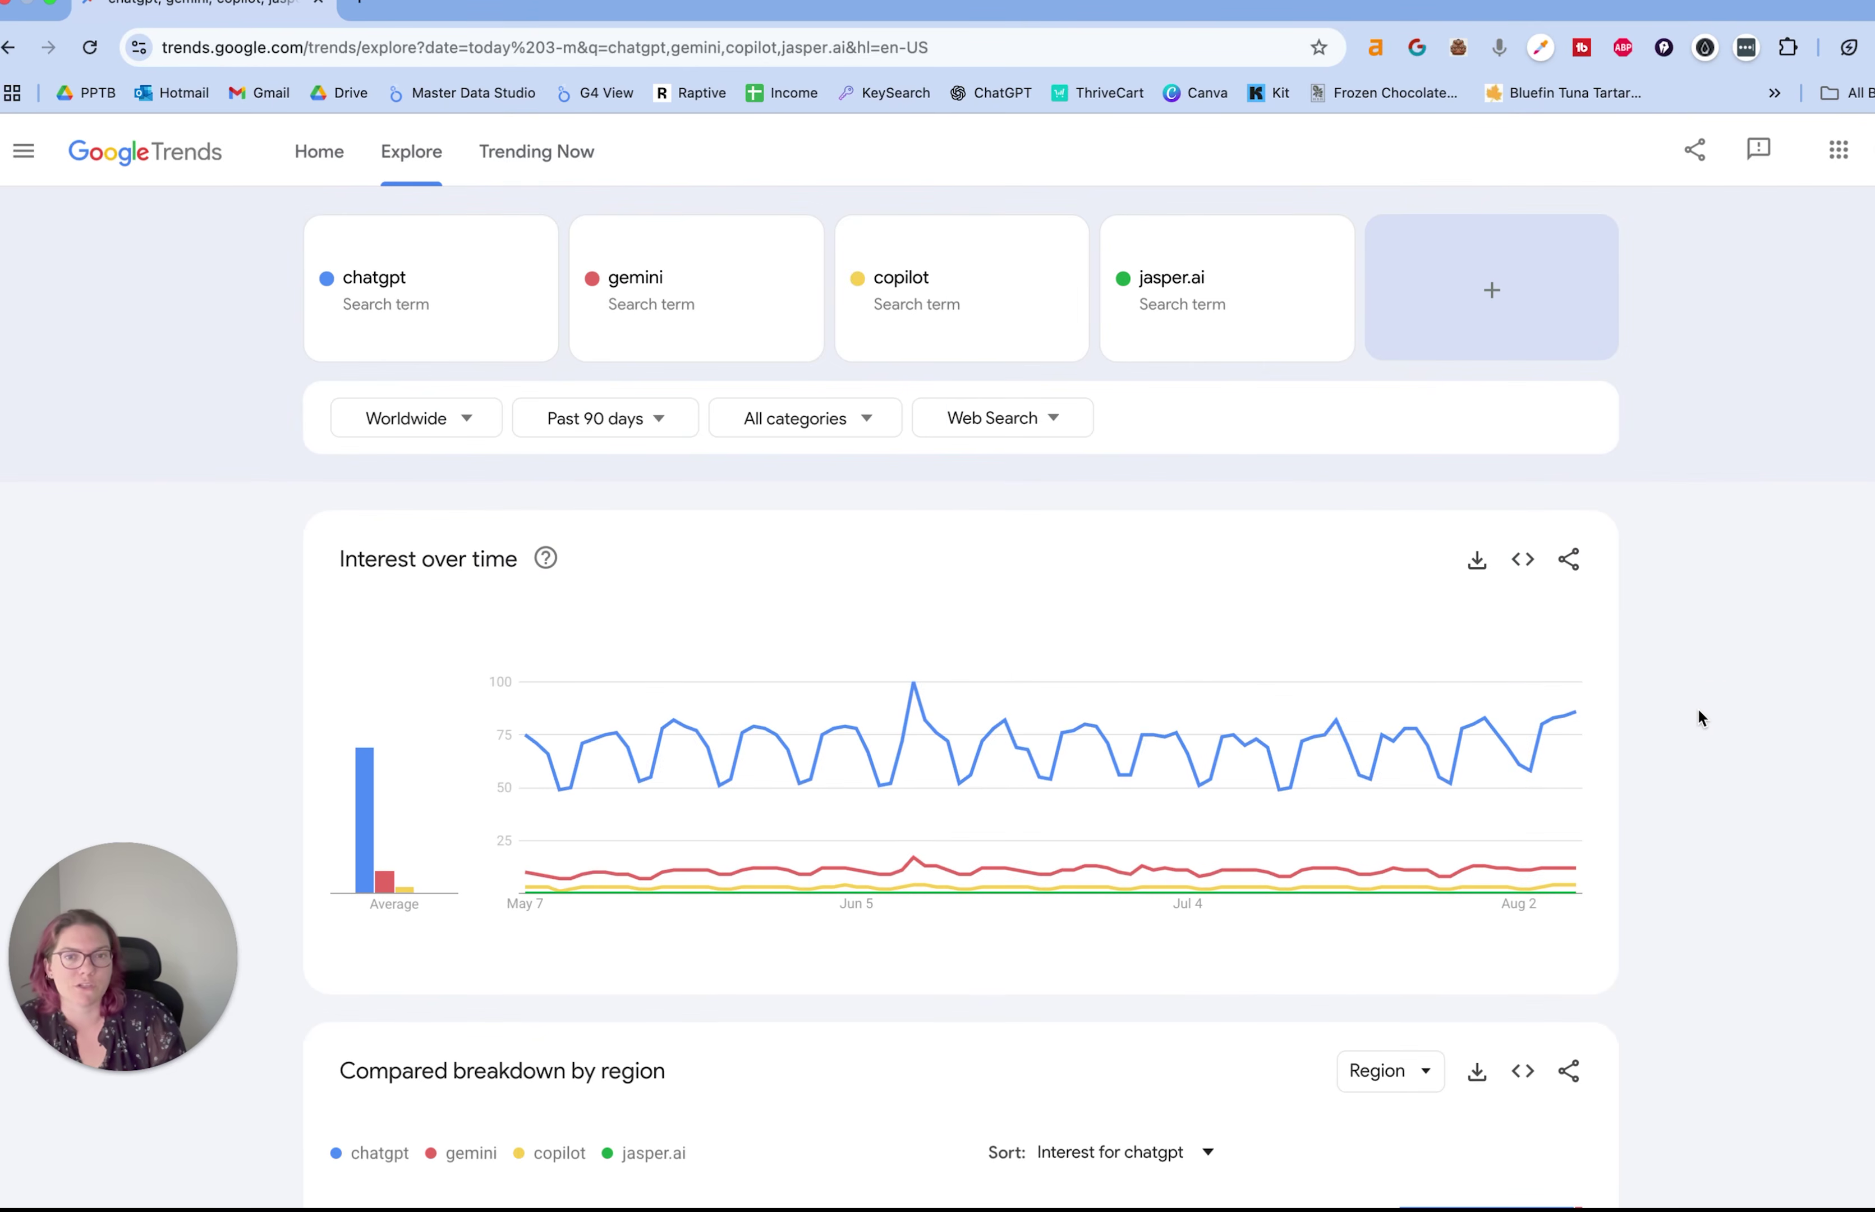
click(411, 152)
text(gpt )
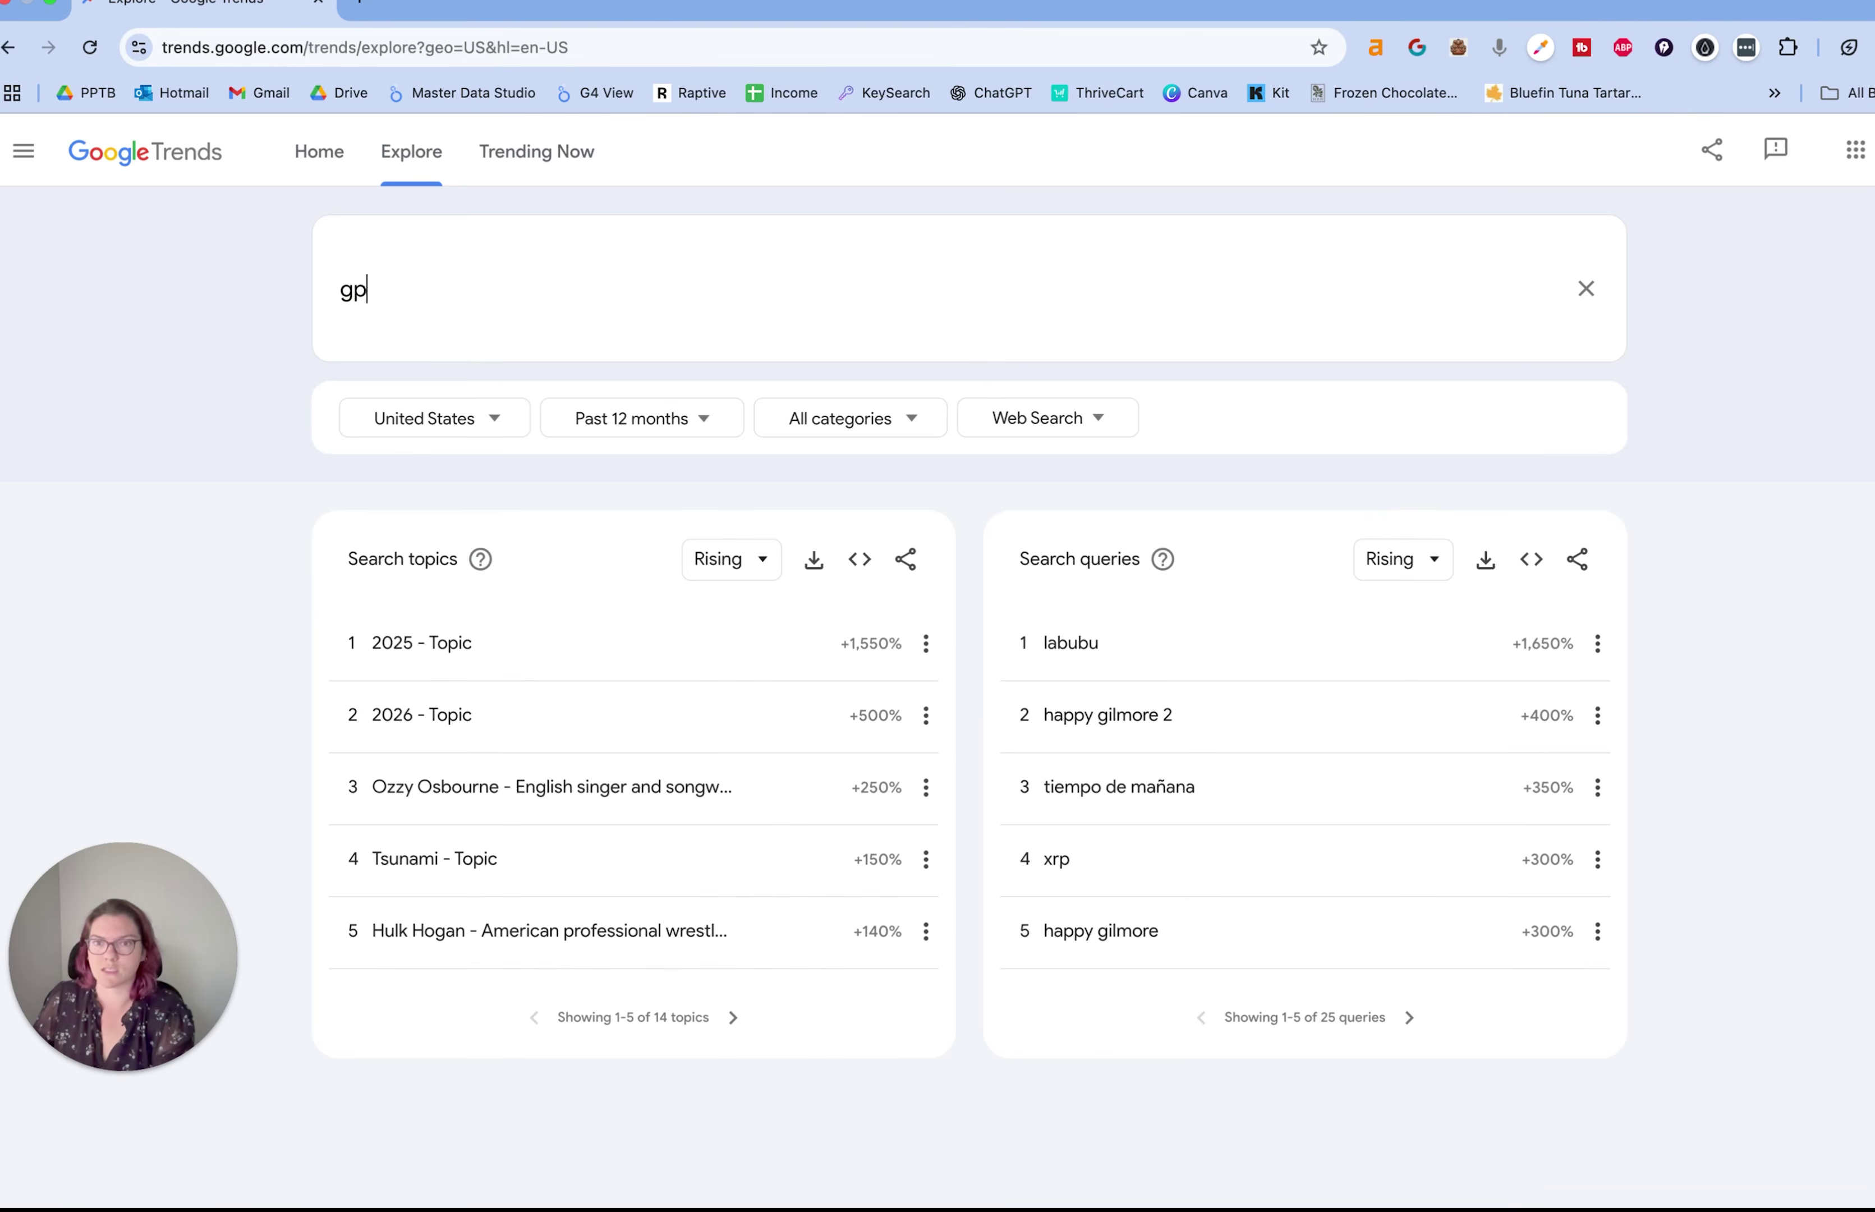
text(5)
key(Return)
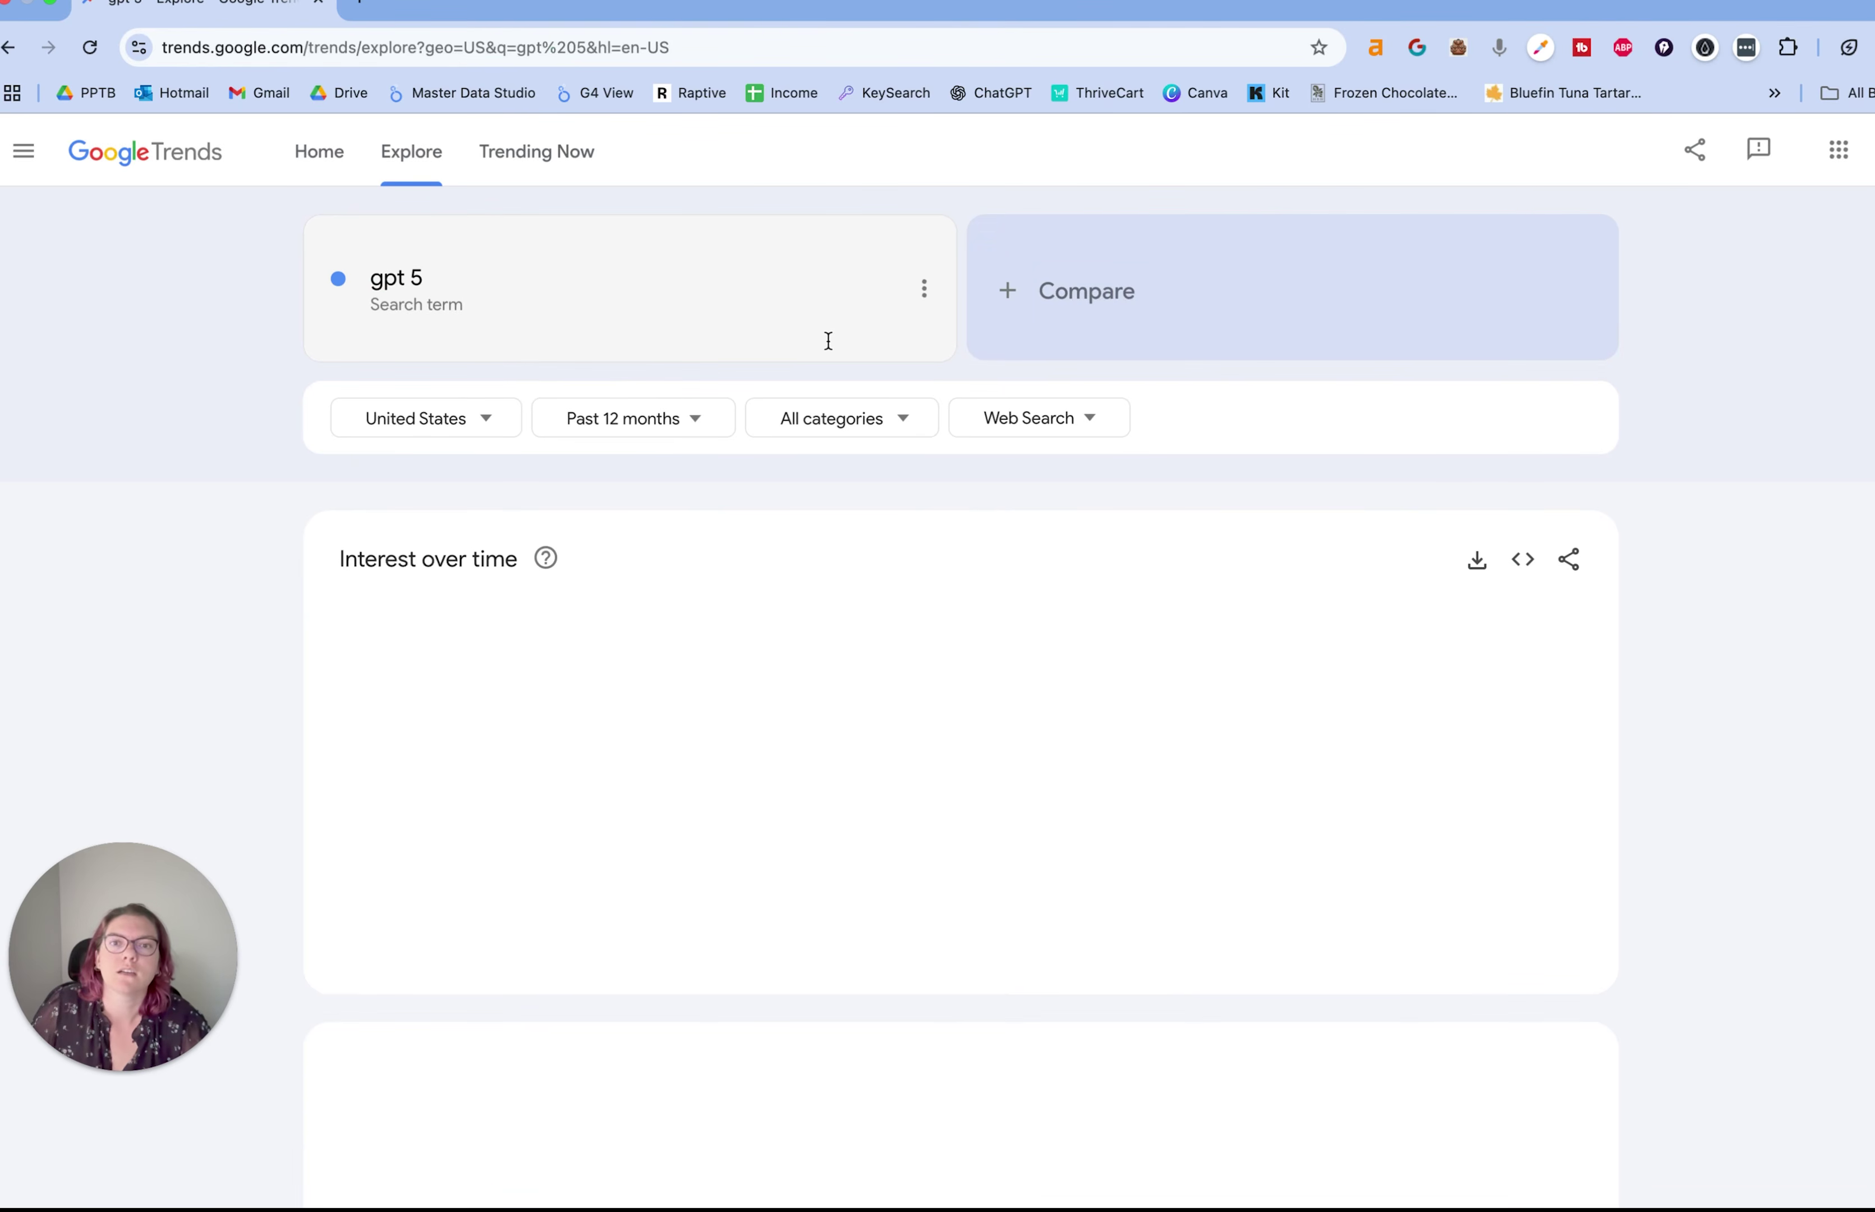
- Page through the rising related queries for gpt 5 to the last page
scroll(998, 516, down, 10)
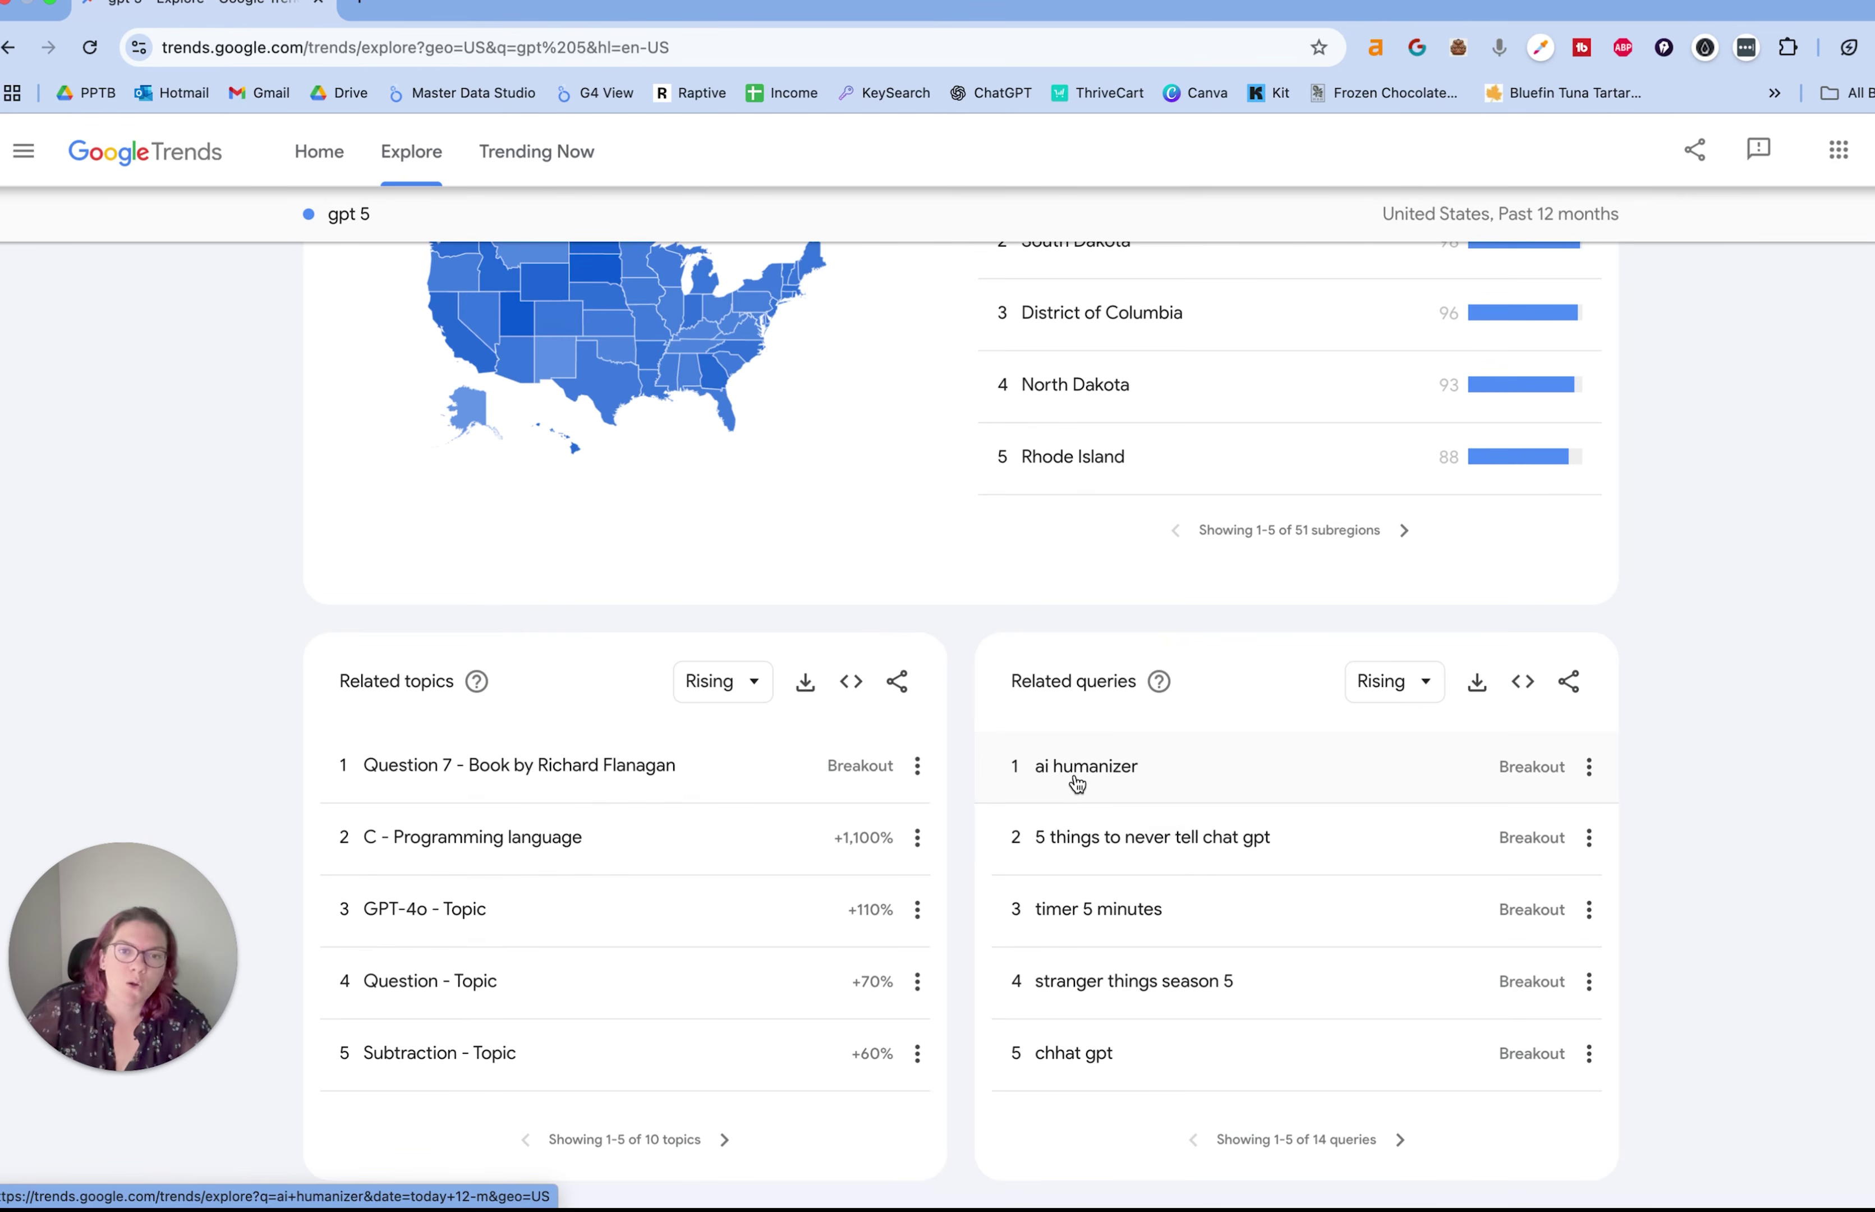
click(1404, 1140)
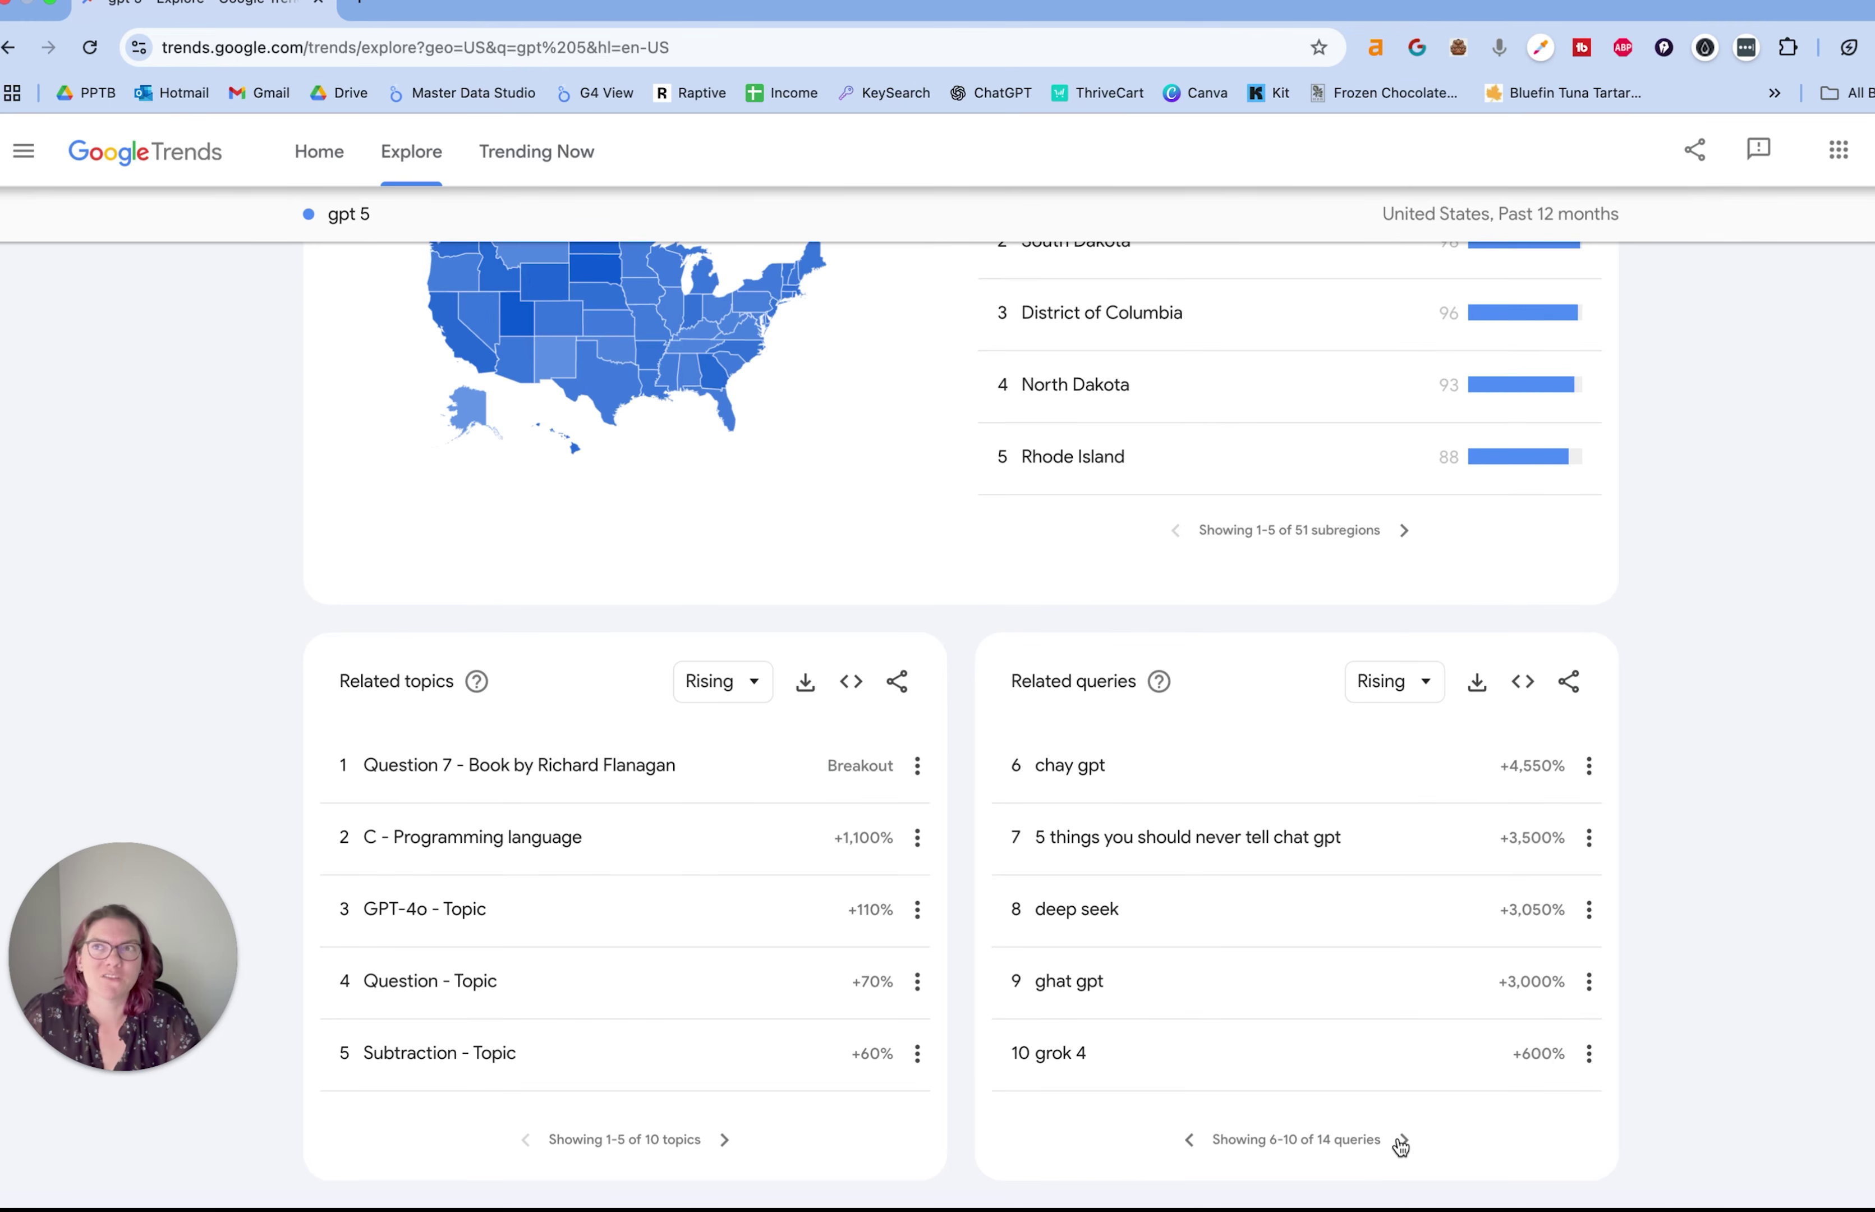
click(1402, 1142)
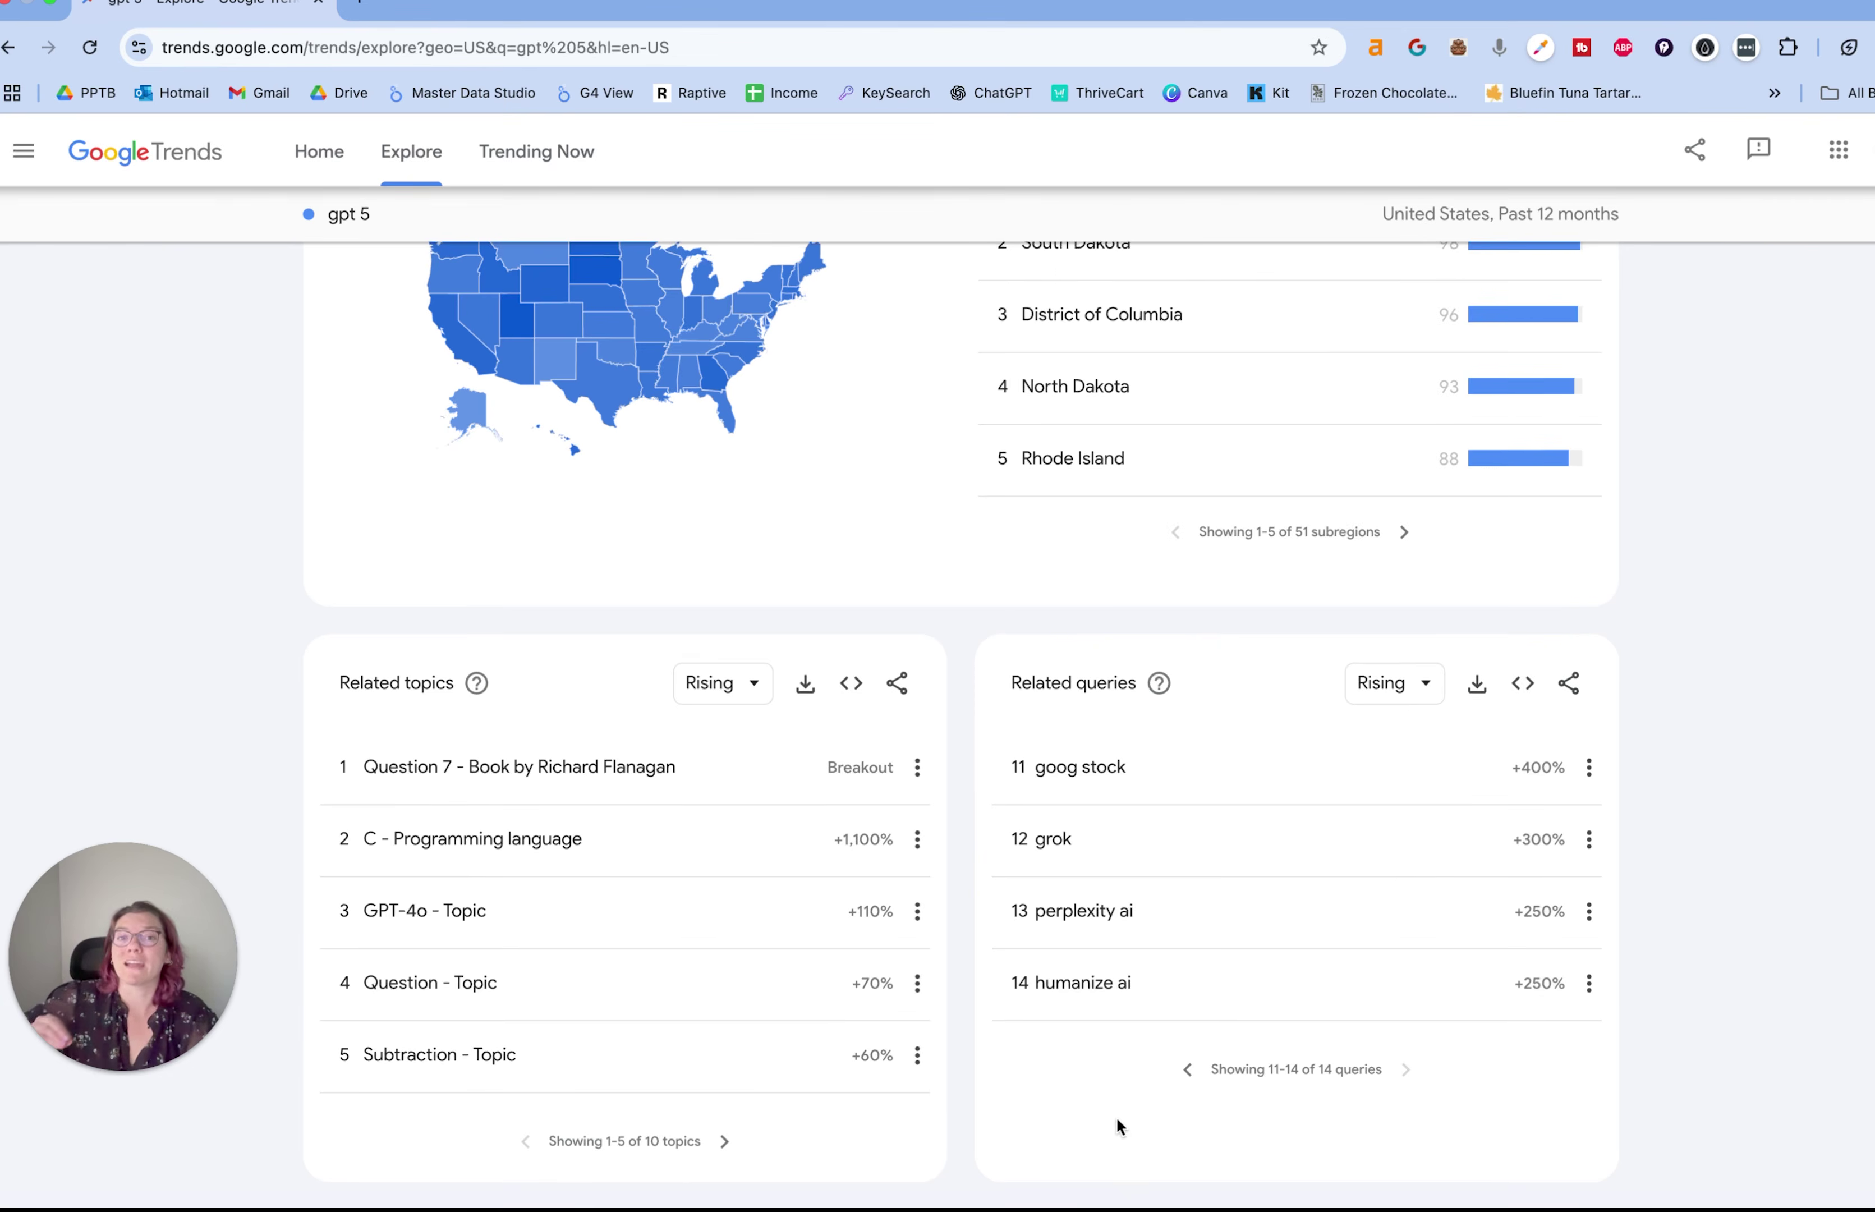
scroll(1117, 1125, up, 5)
scroll(1102, 1111, down, 5)
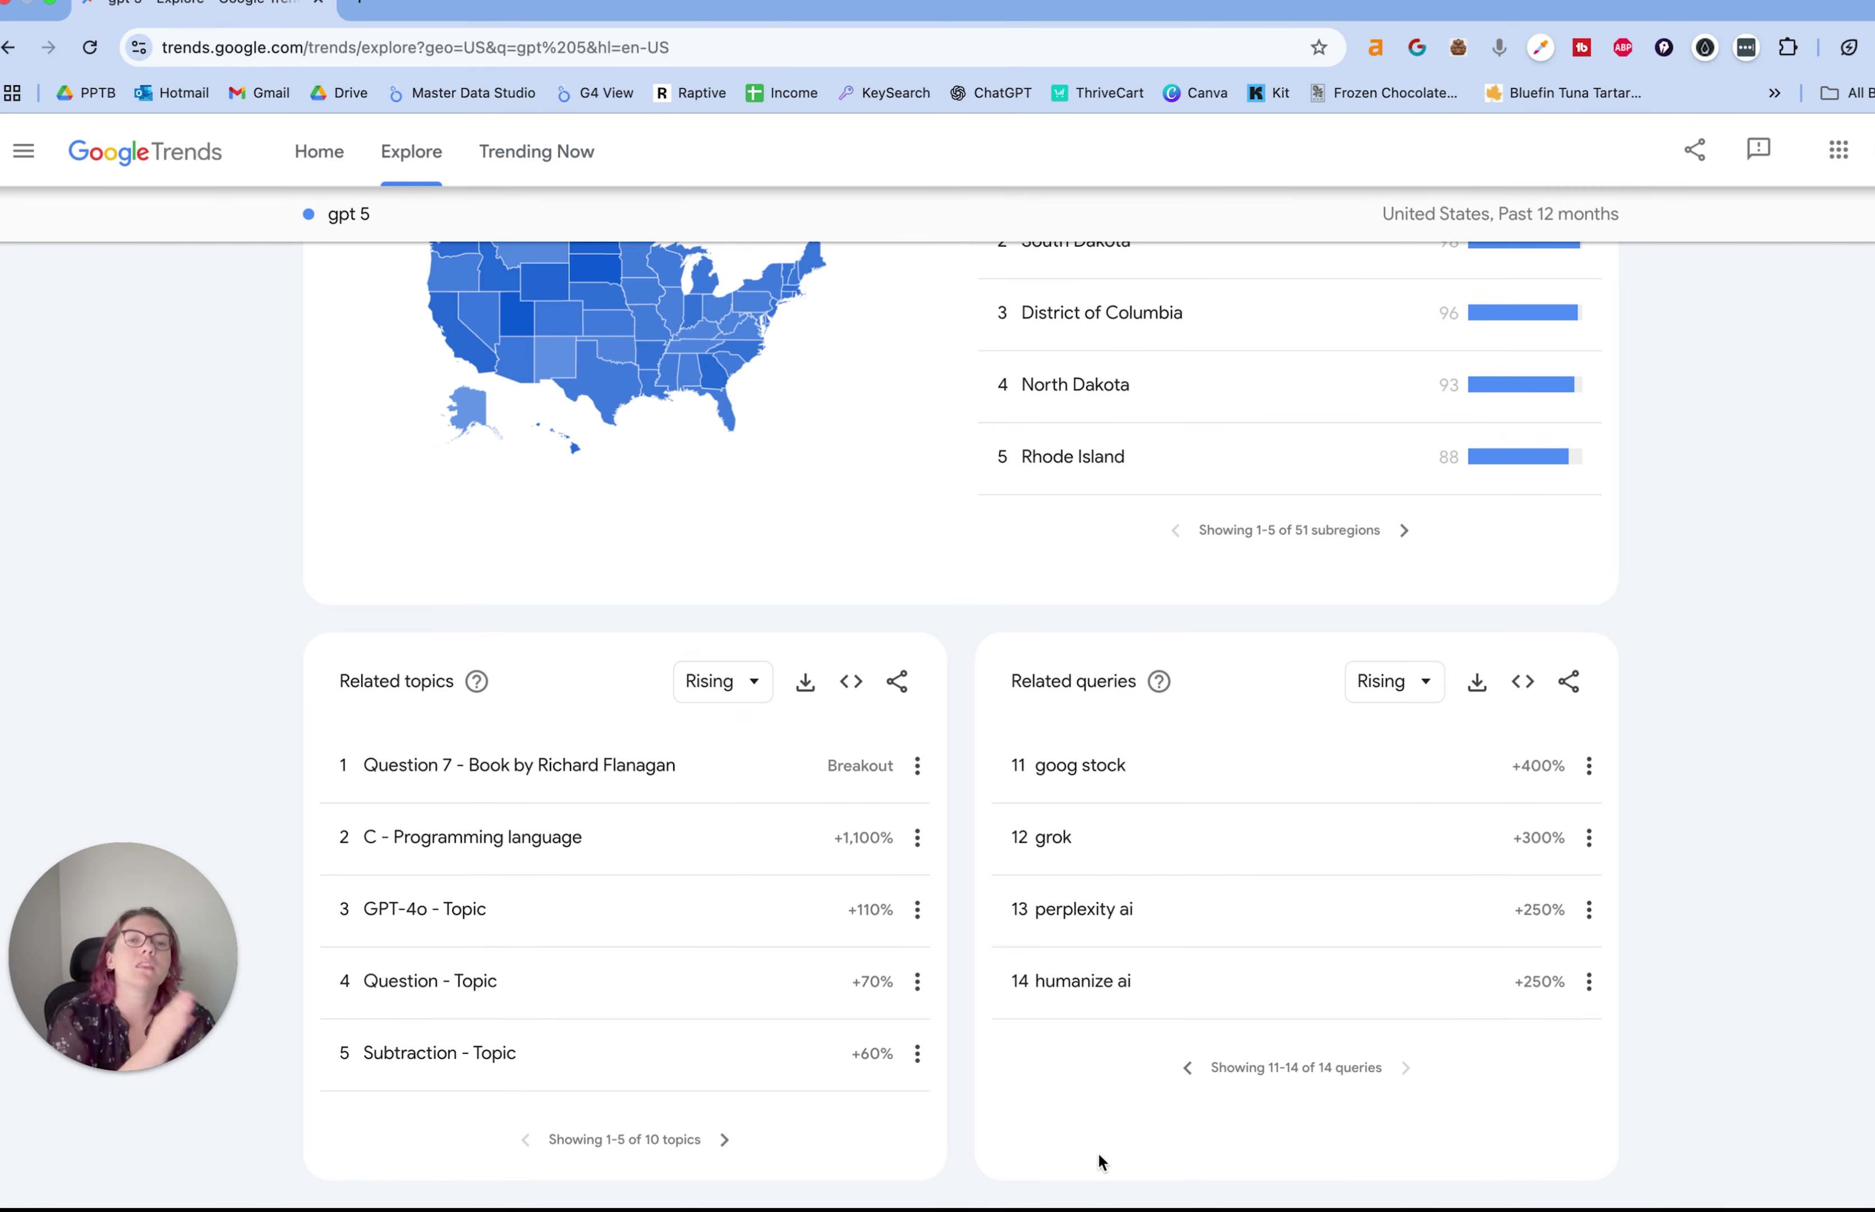
- Open the Trending Now list and examine its first page of trends from the past 24 hours
scroll(1086, 1150, up, 15)
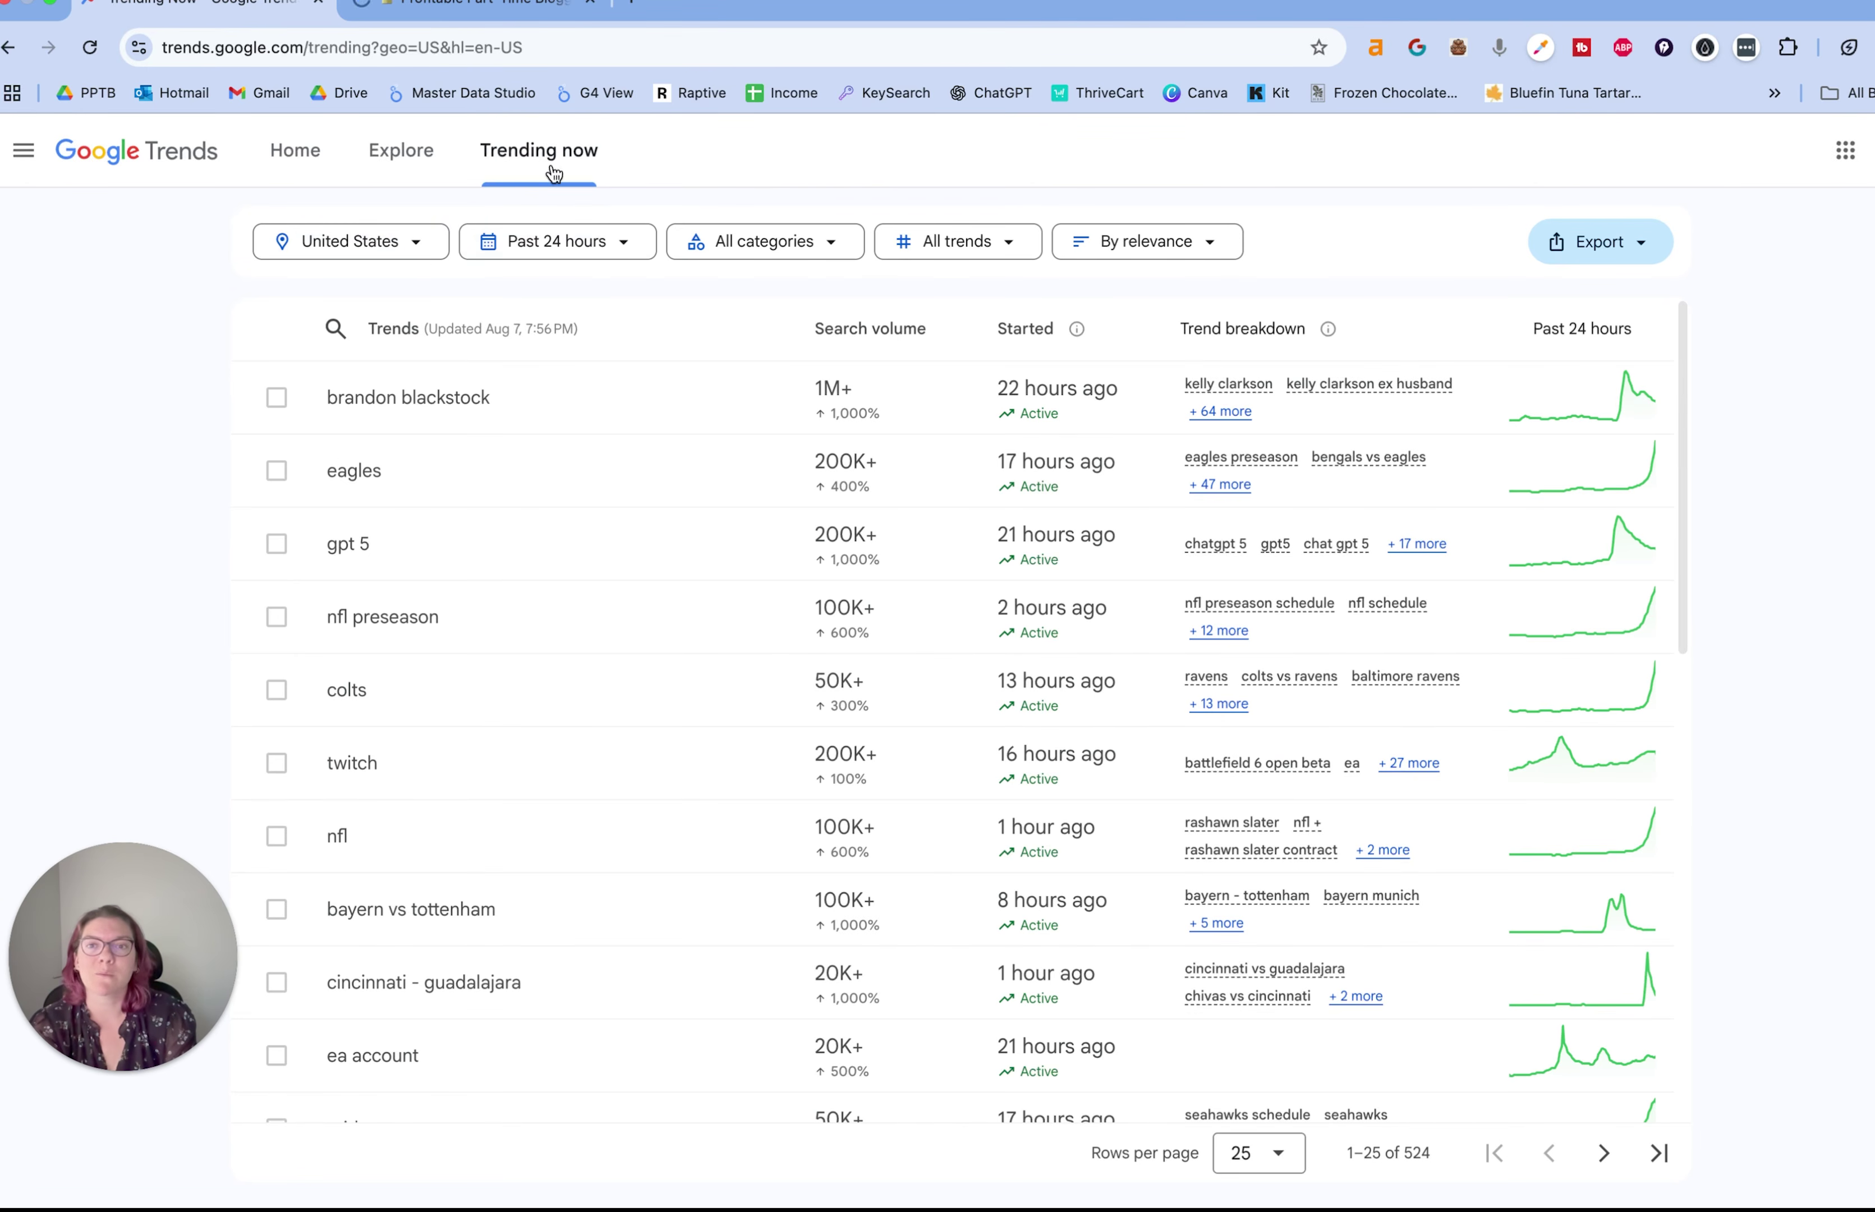
scroll(431, 485, down, 6)
scroll(494, 488, up, 6)
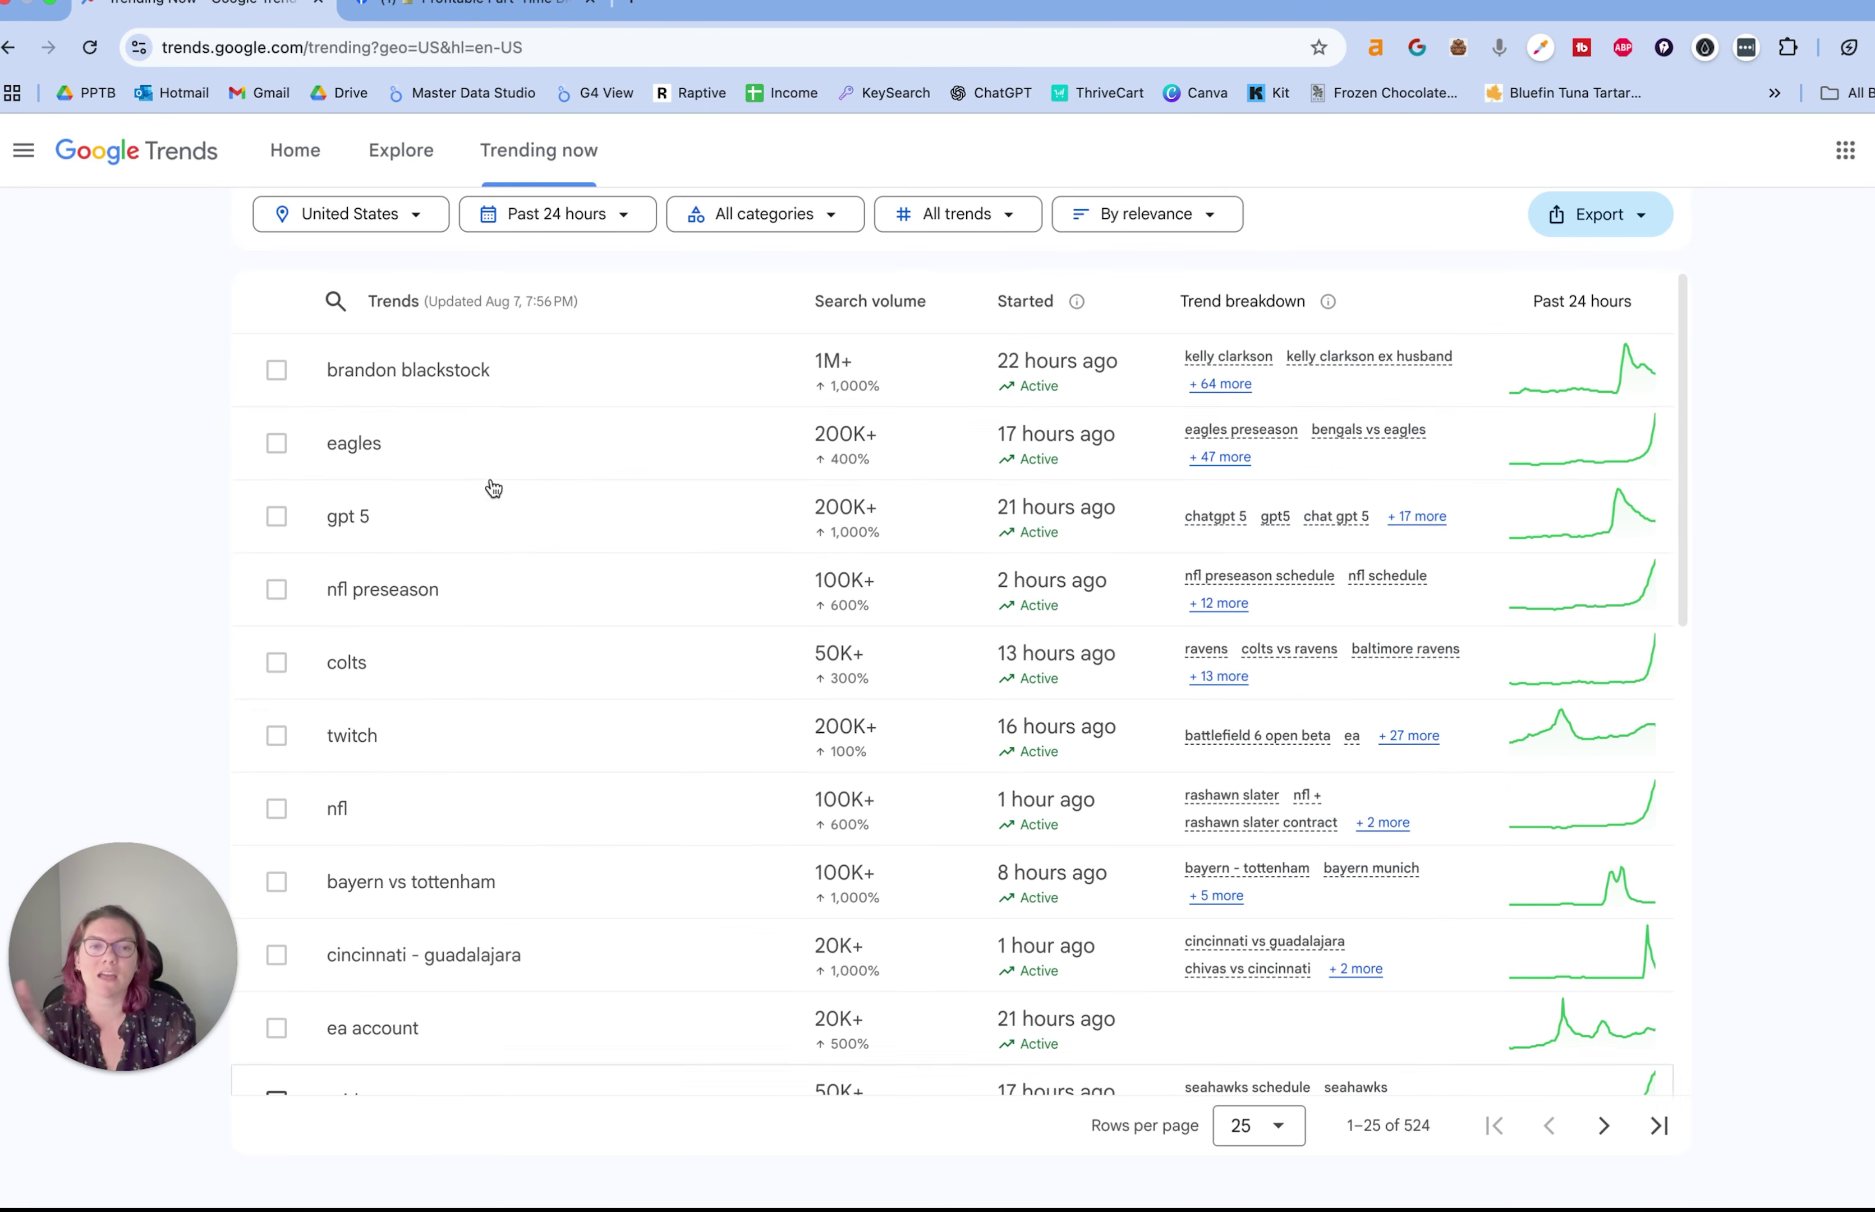
scroll(505, 484, up, 1)
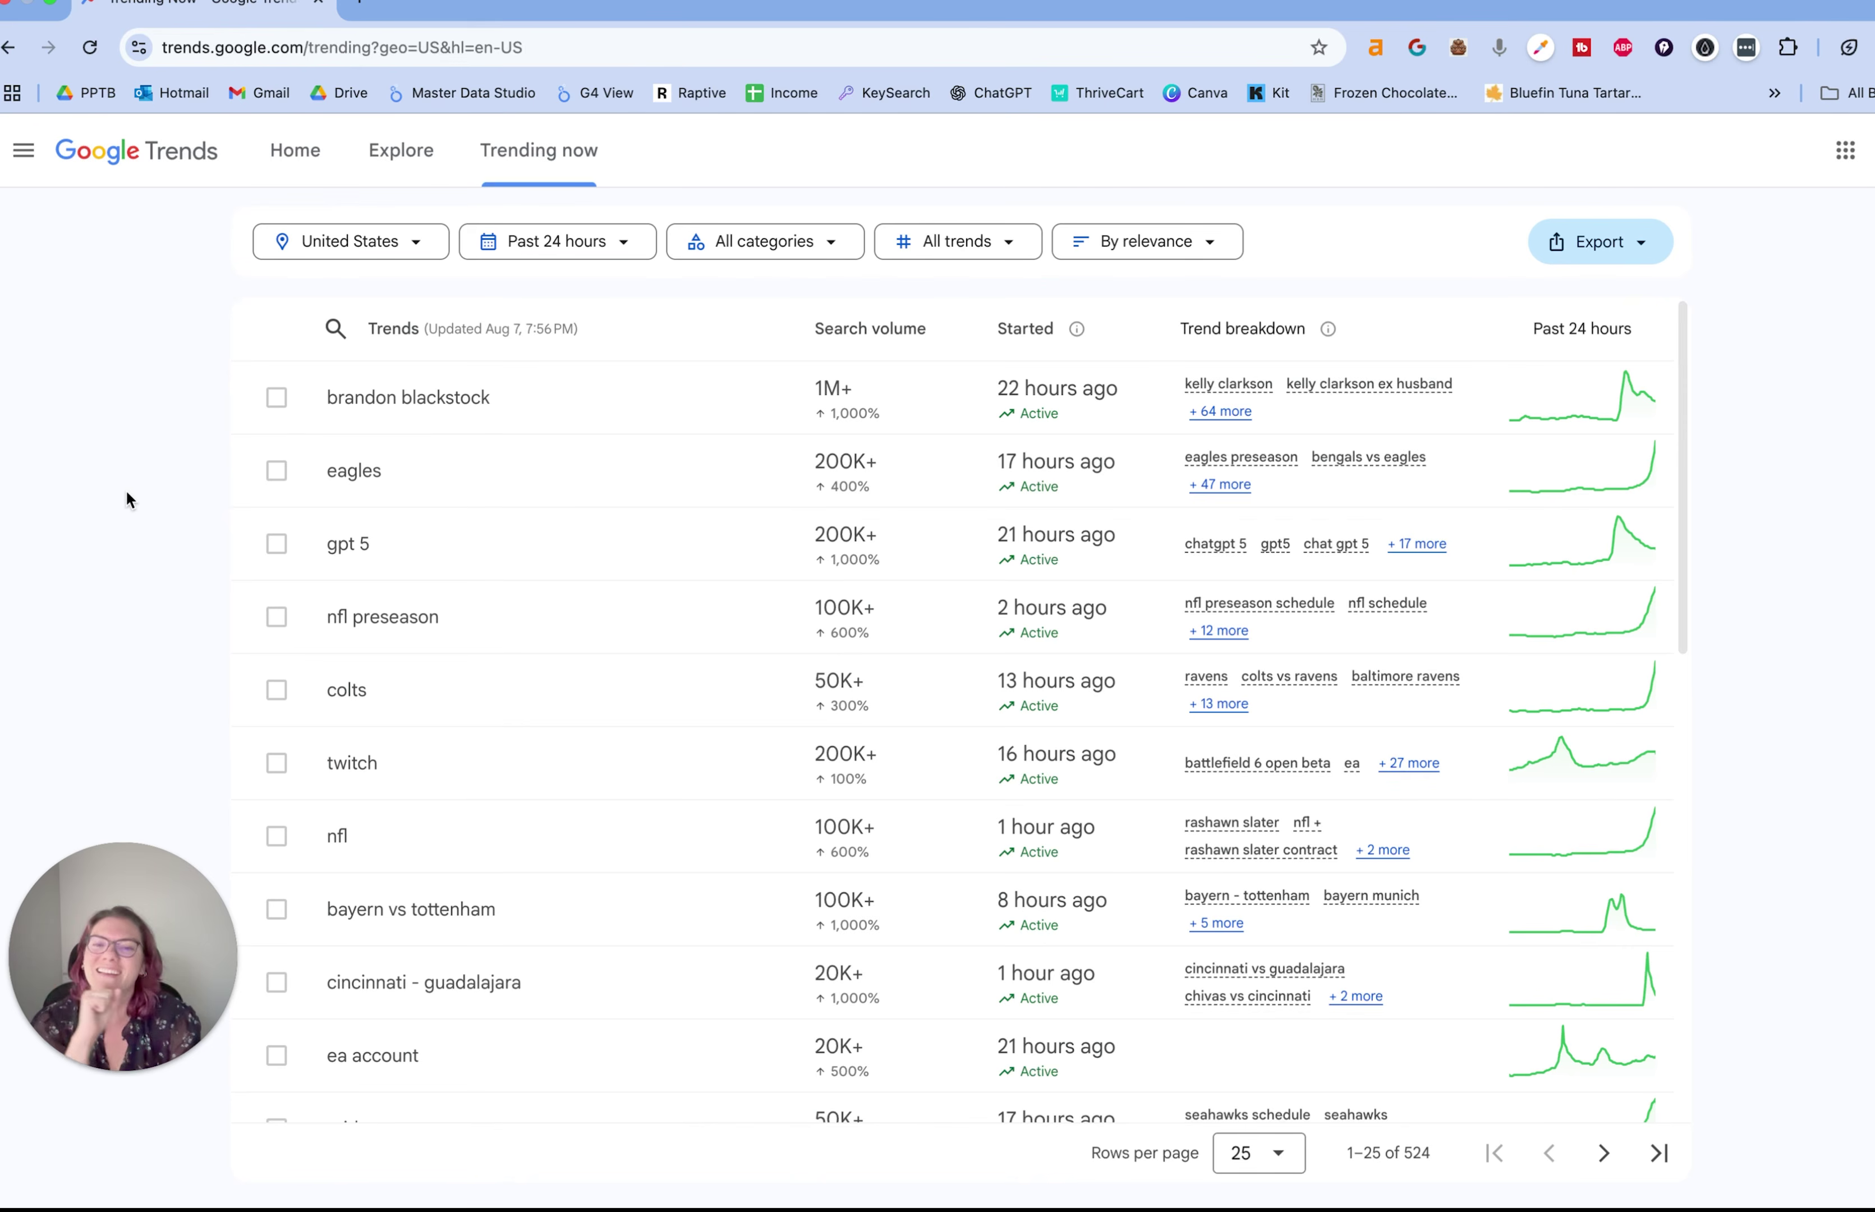
scroll(632, 689, down, 5)
scroll(630, 689, down, 3)
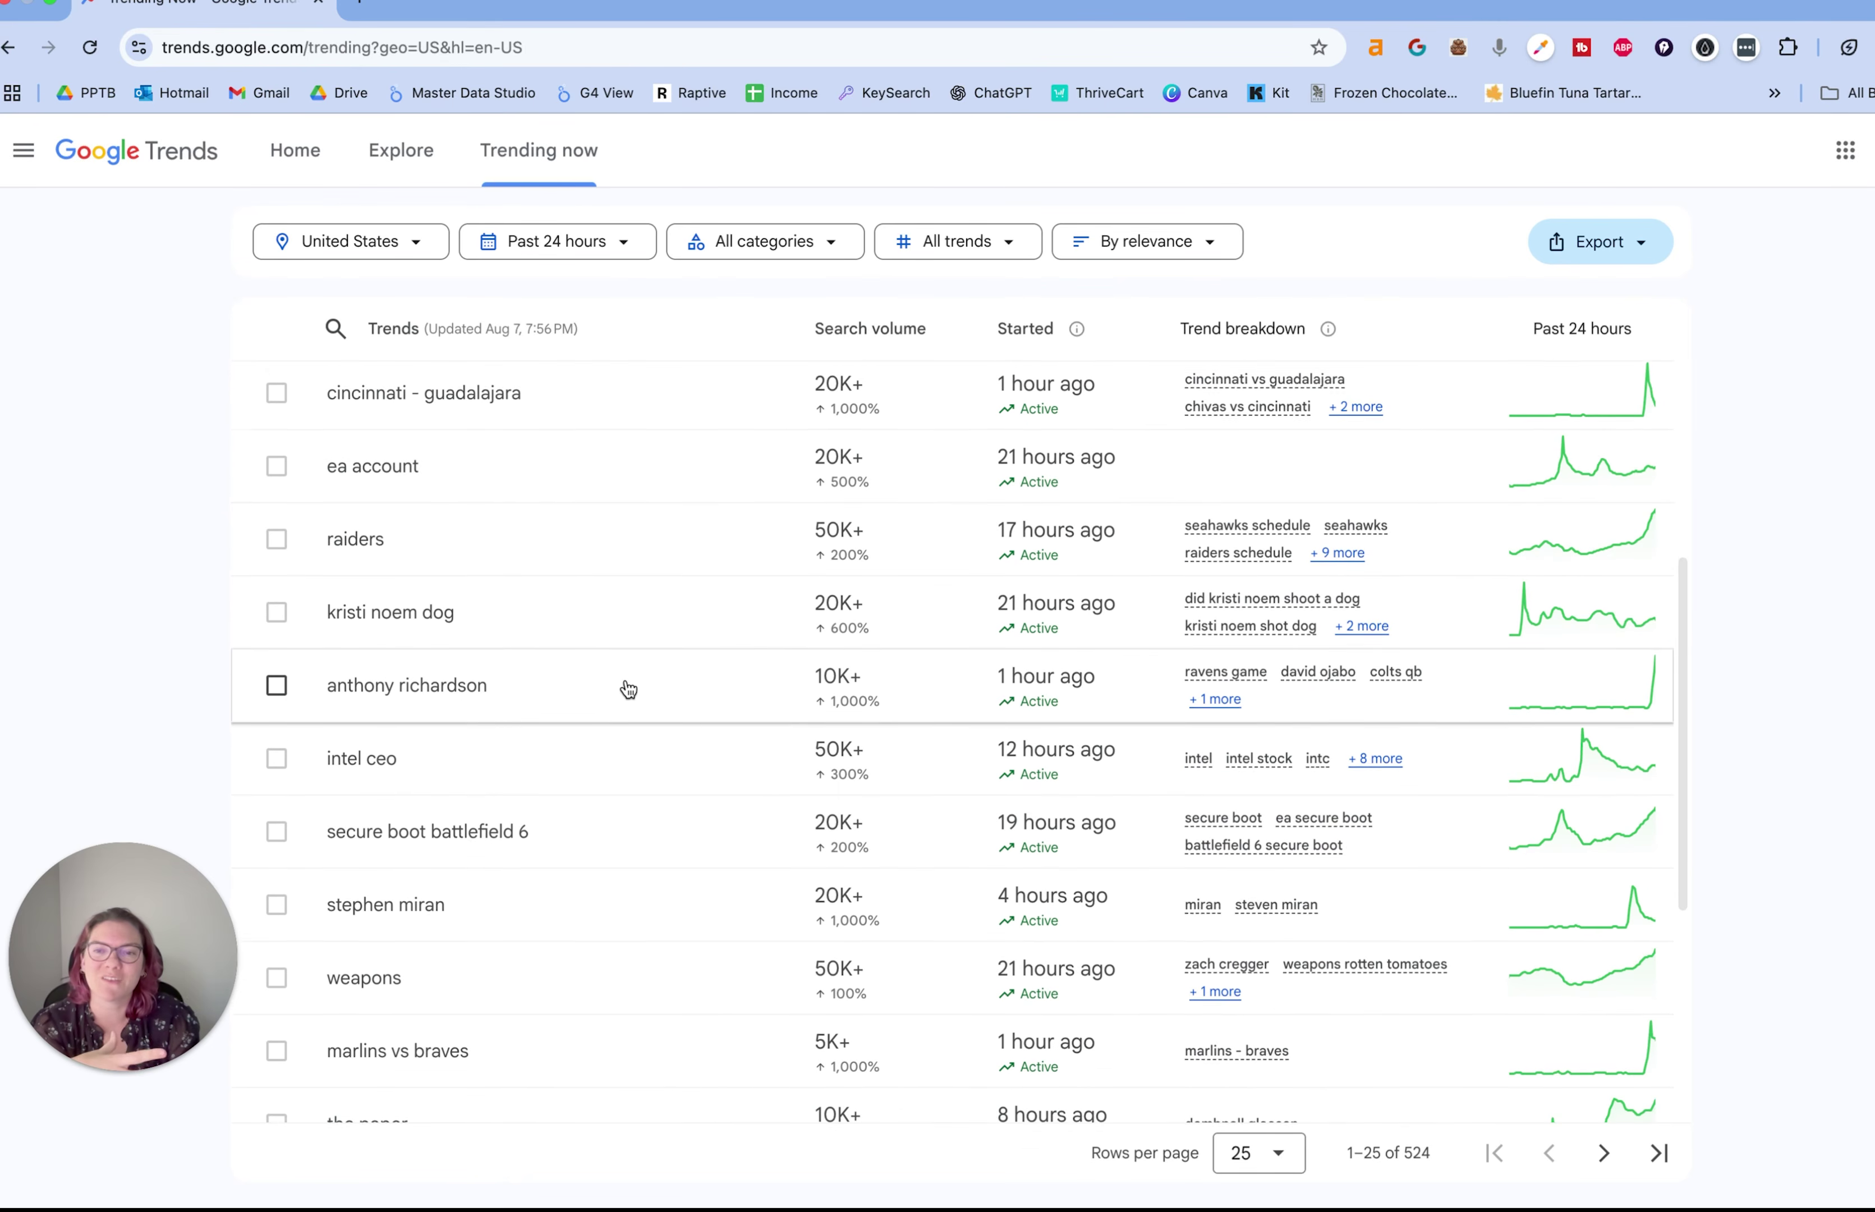
scroll(489, 706, down, 1)
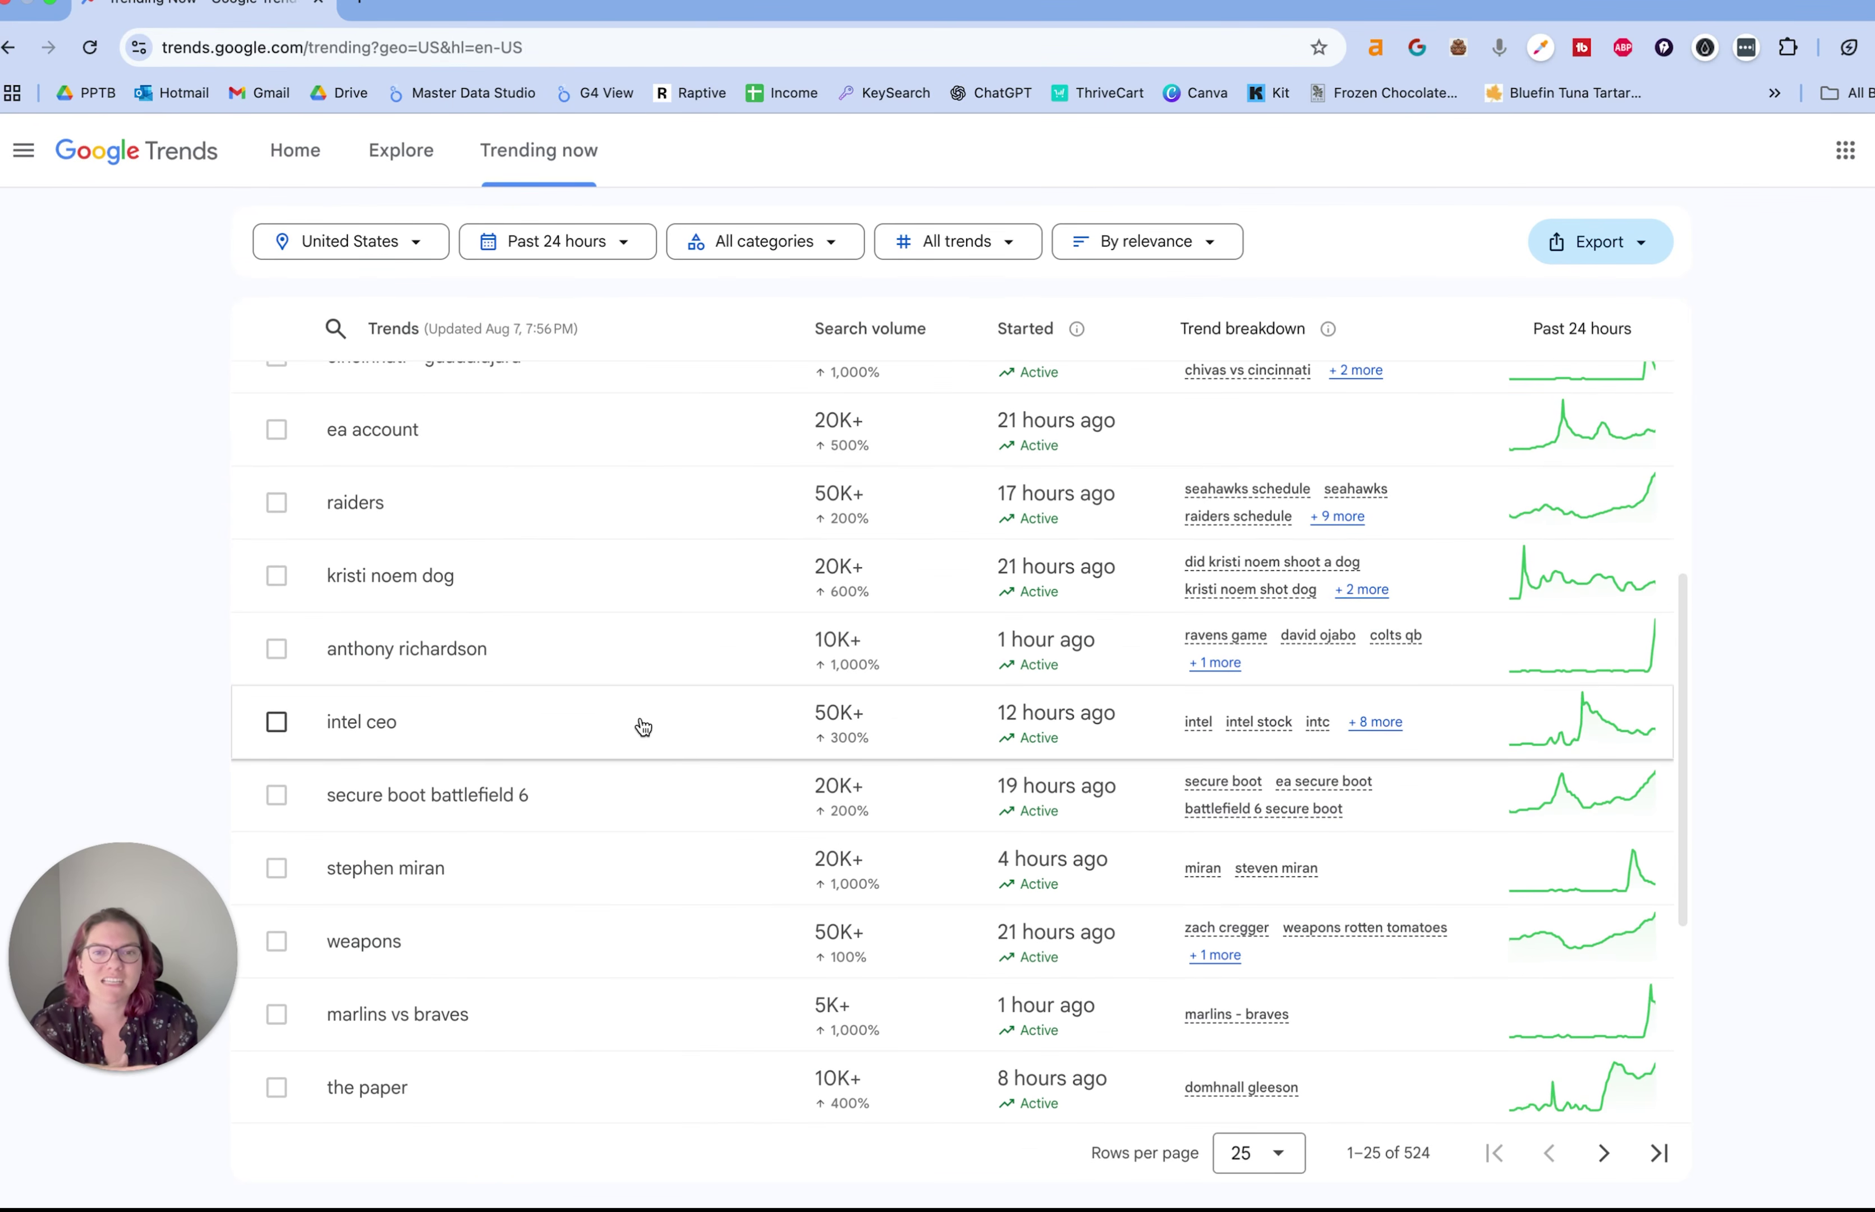
scroll(644, 726, down, 1)
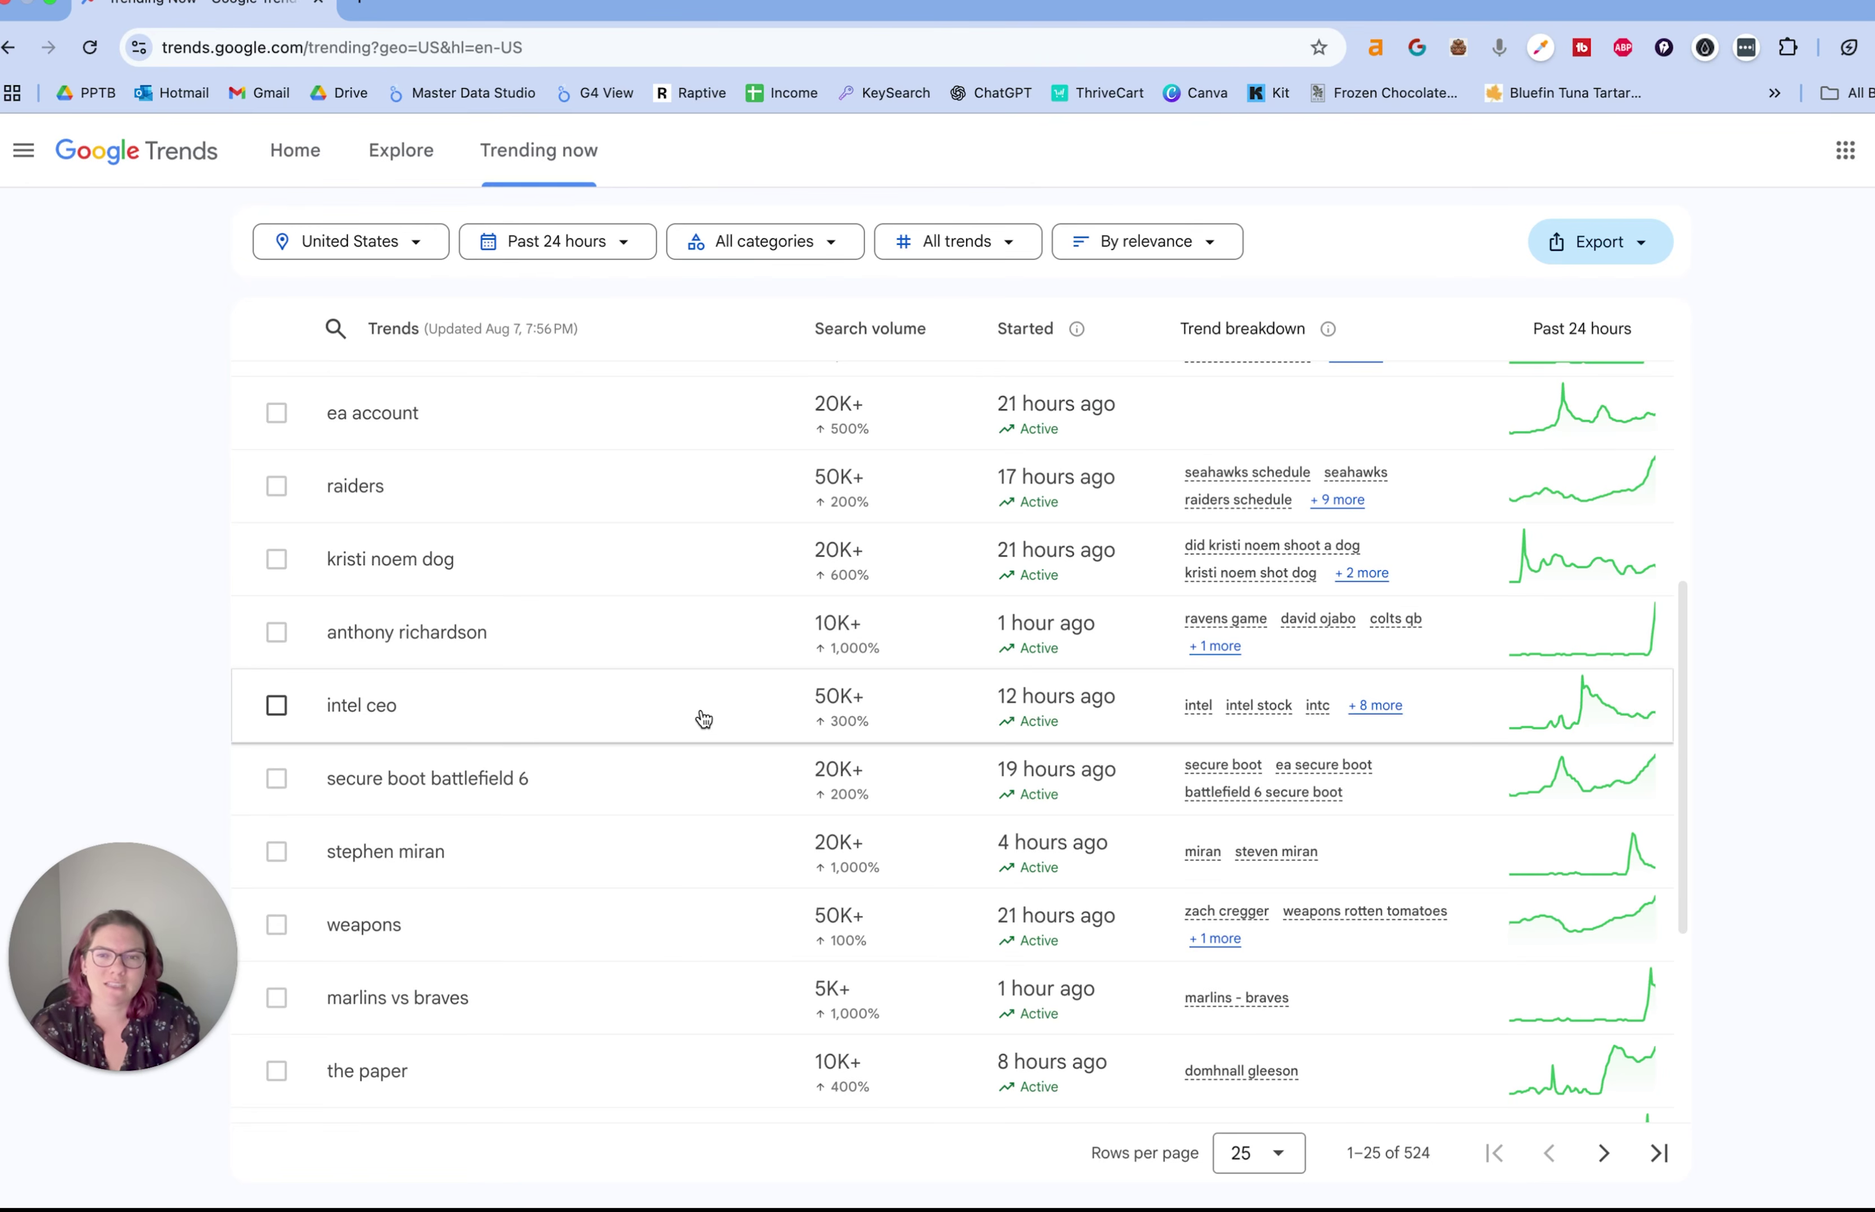
scroll(700, 719, down, 4)
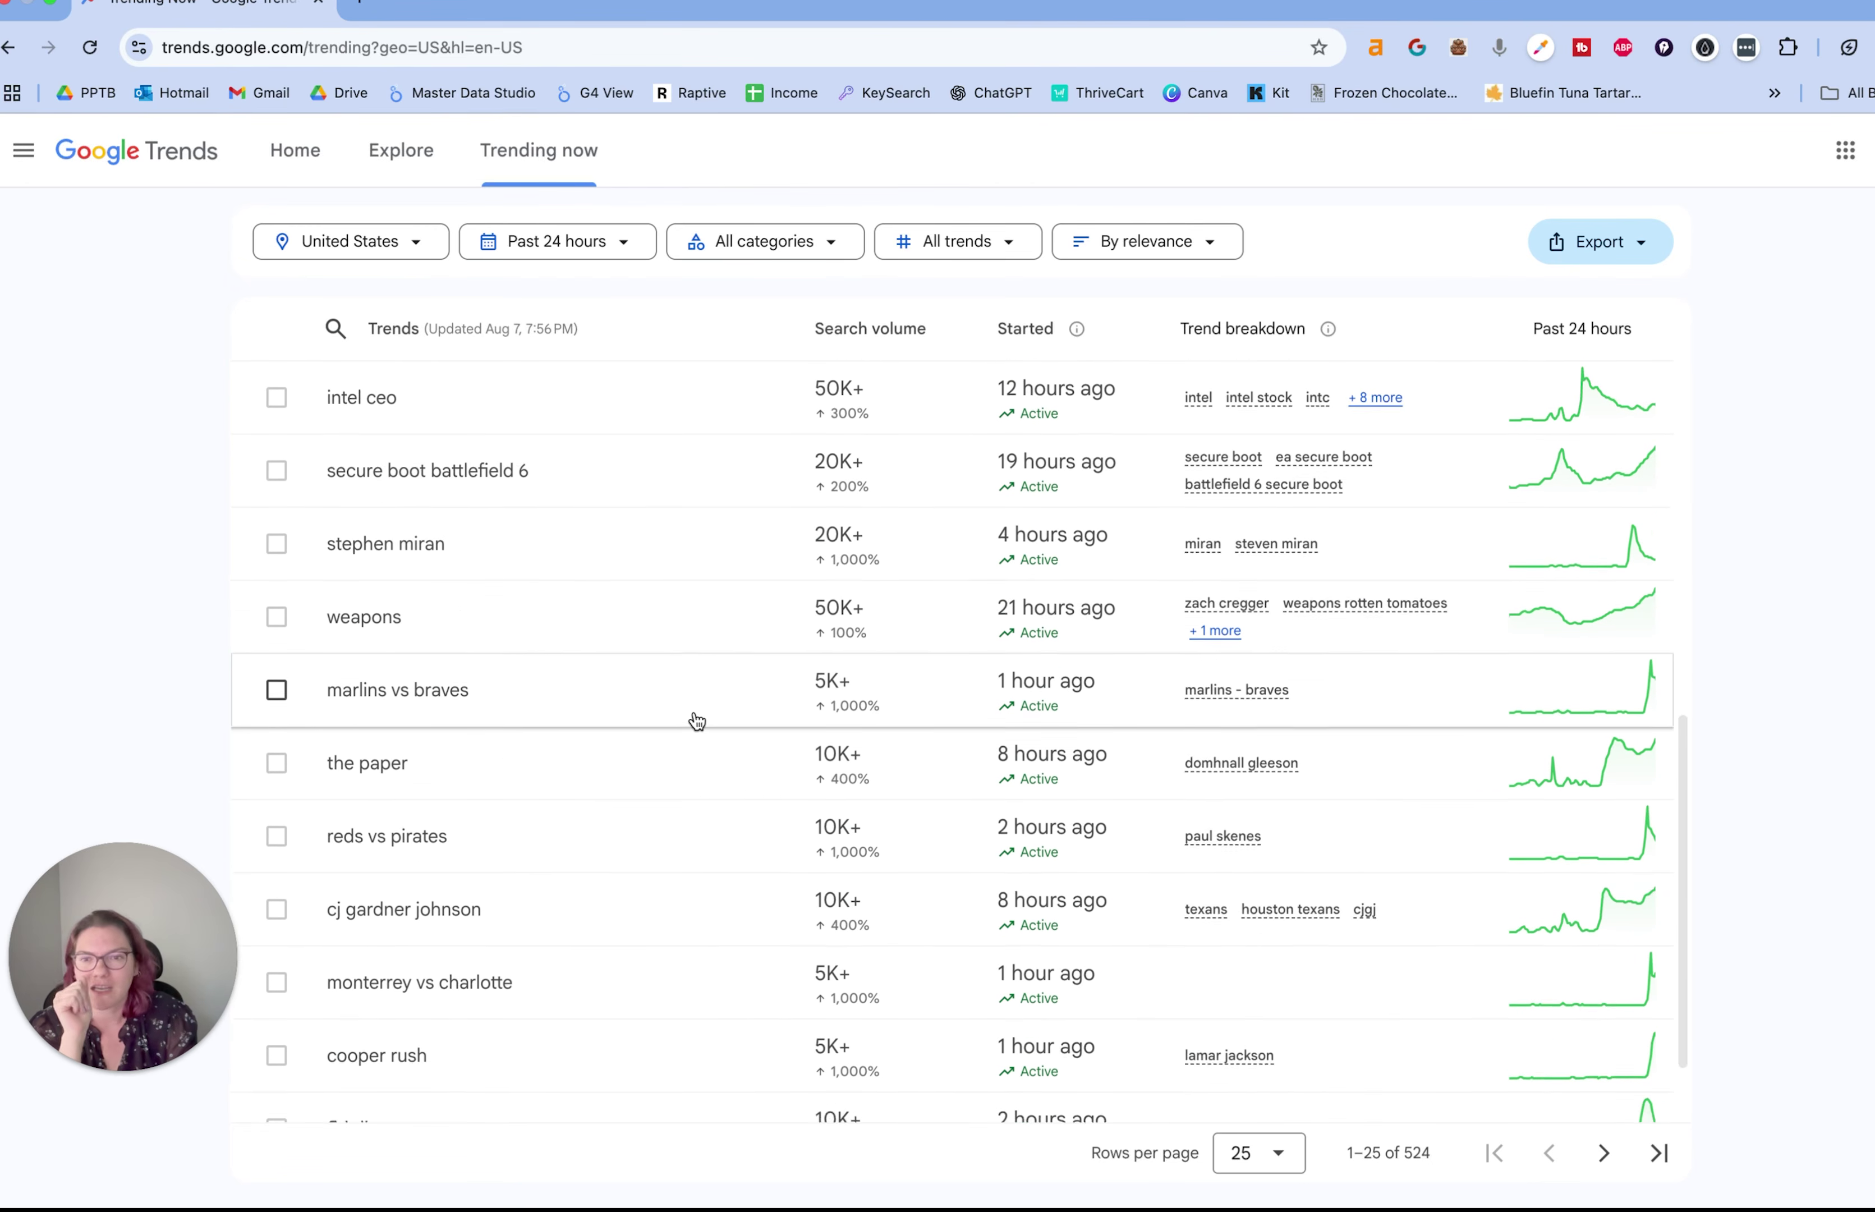
scroll(696, 721, down, 2)
scroll(690, 721, down, 1)
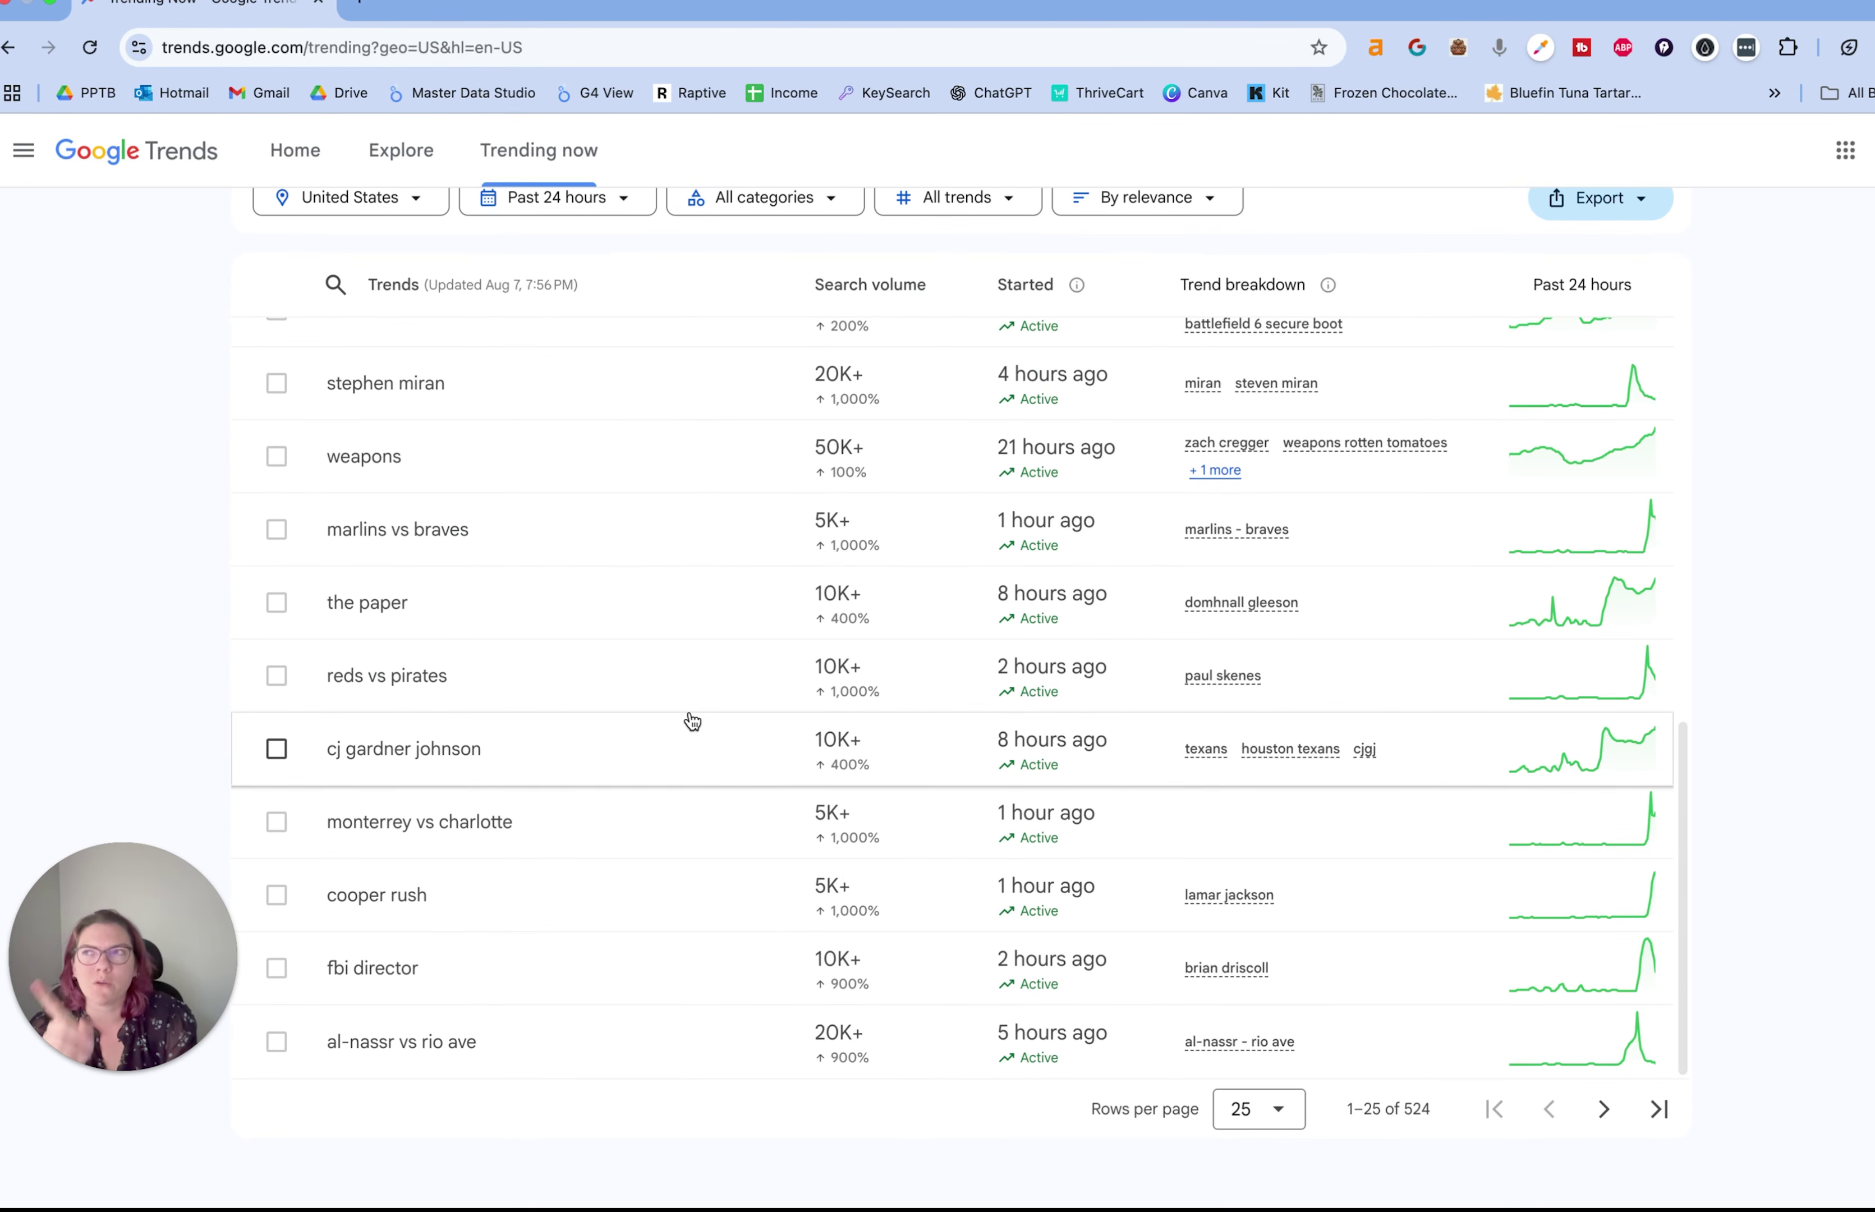
scroll(500, 753, down, 3)
scroll(630, 859, up, 2)
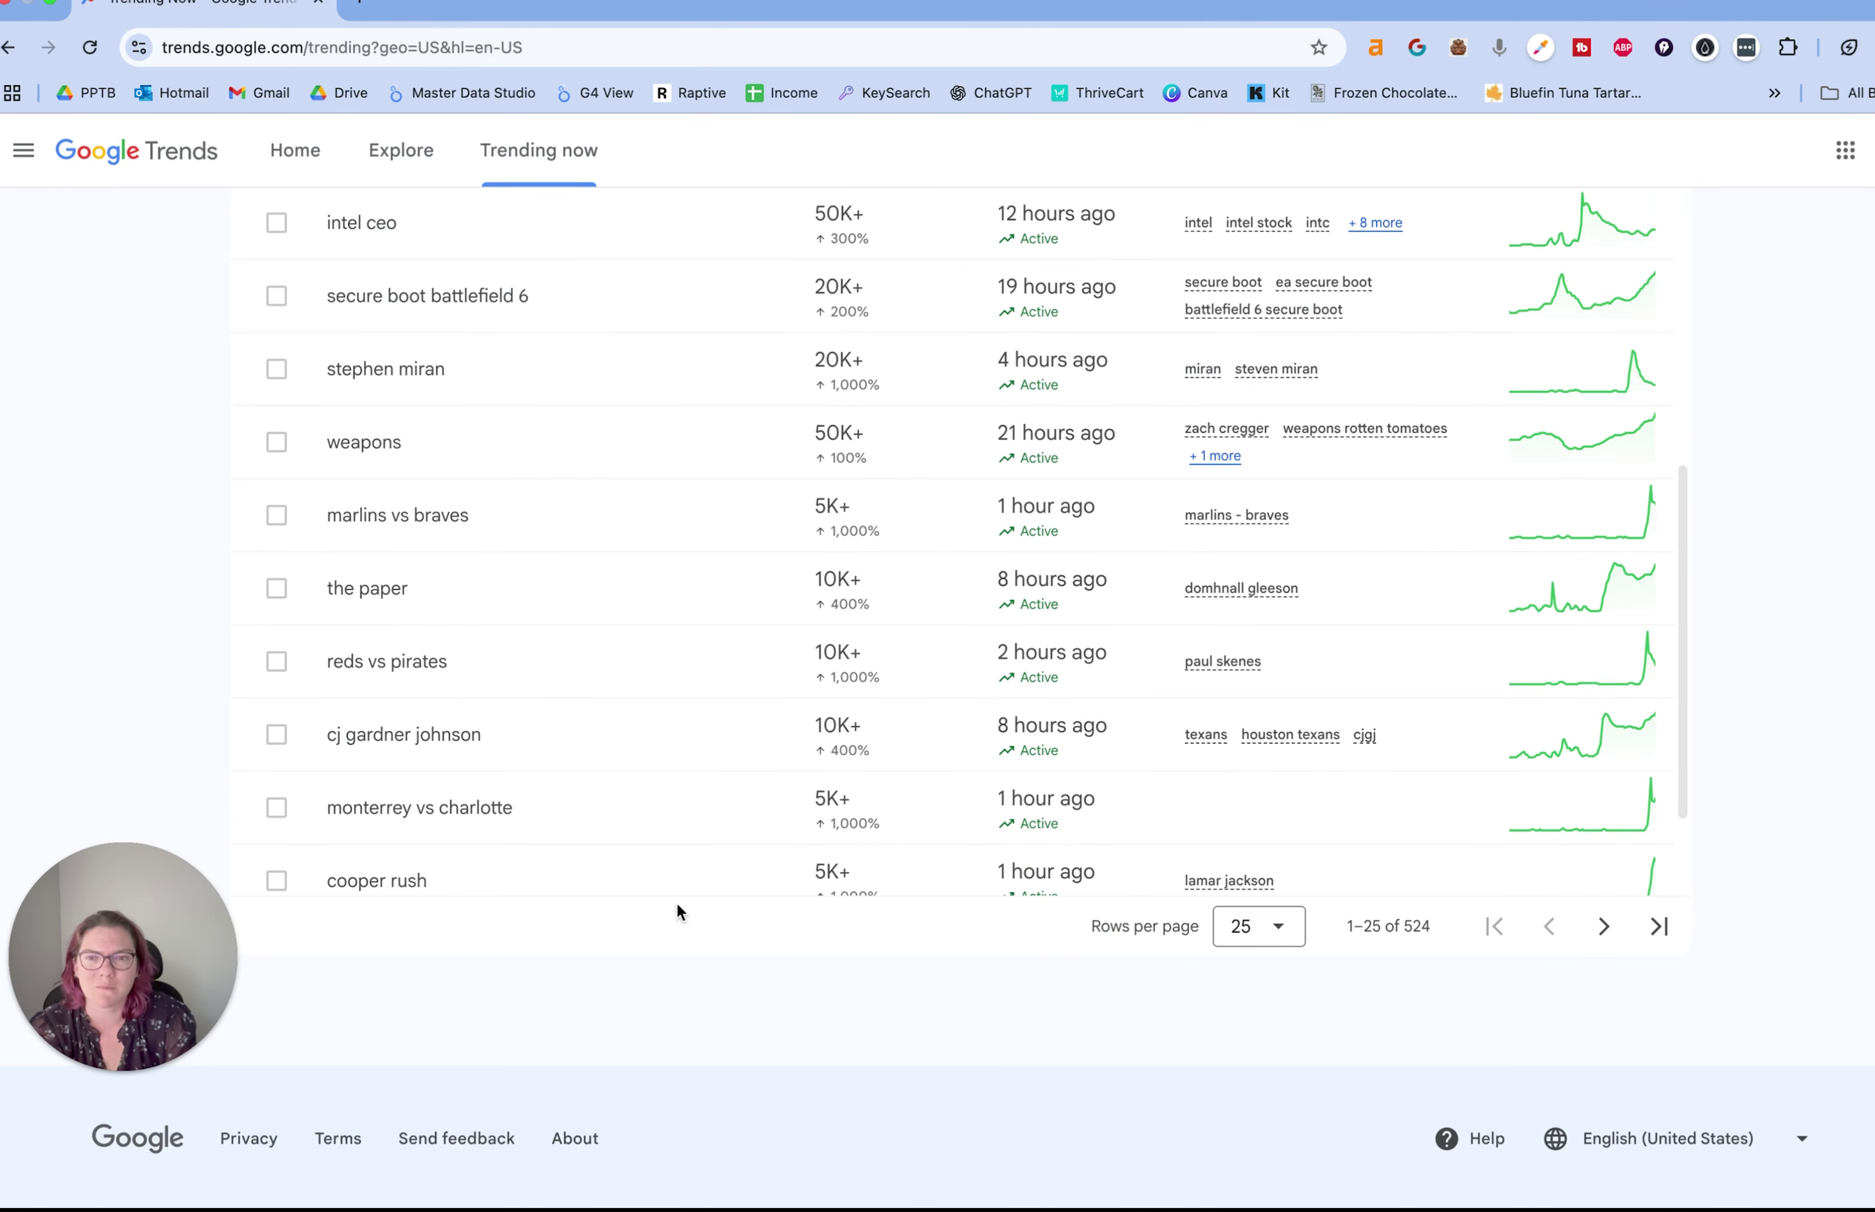
scroll(690, 1001, up, 1)
scroll(606, 833, down, 2)
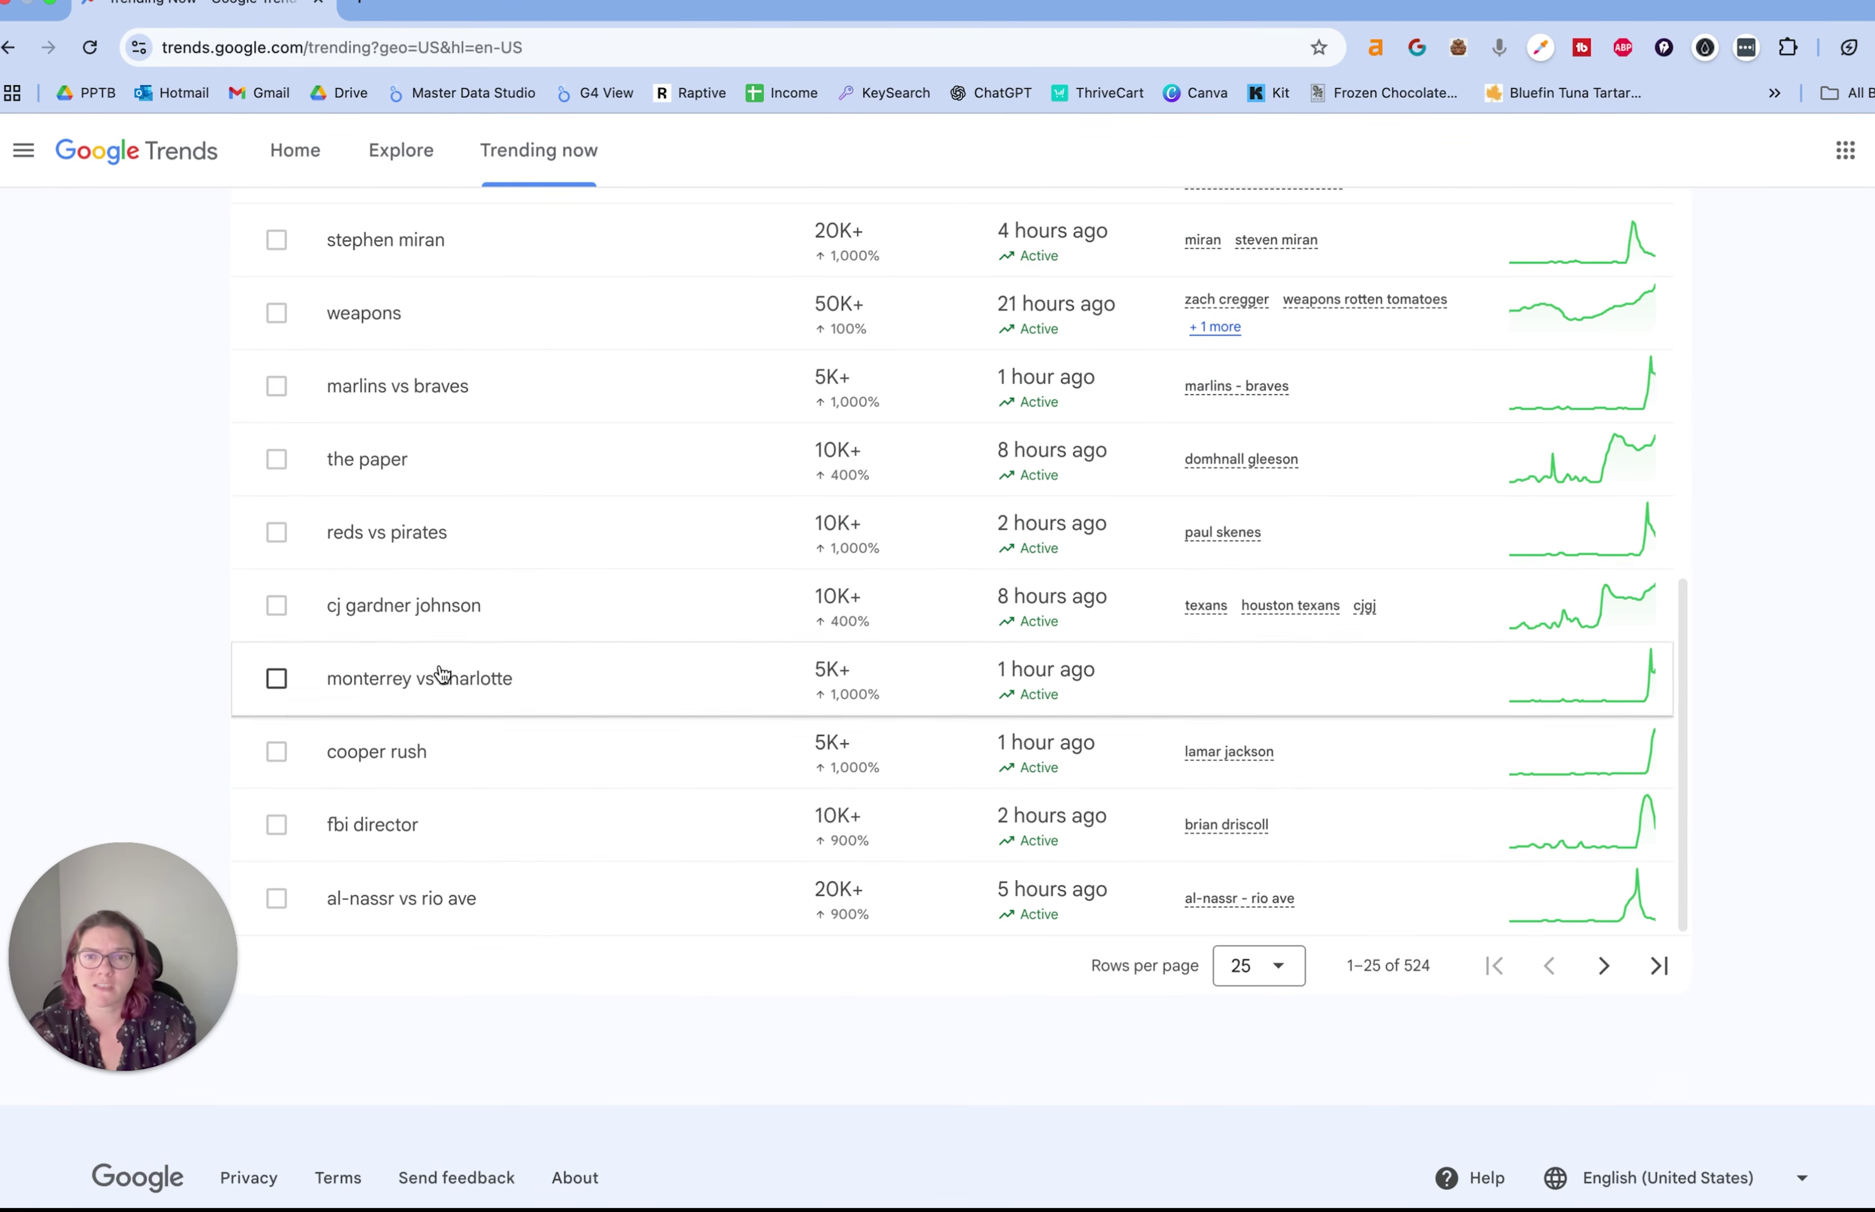
- Look over the second page of trending searches and return to the first page
click(1604, 965)
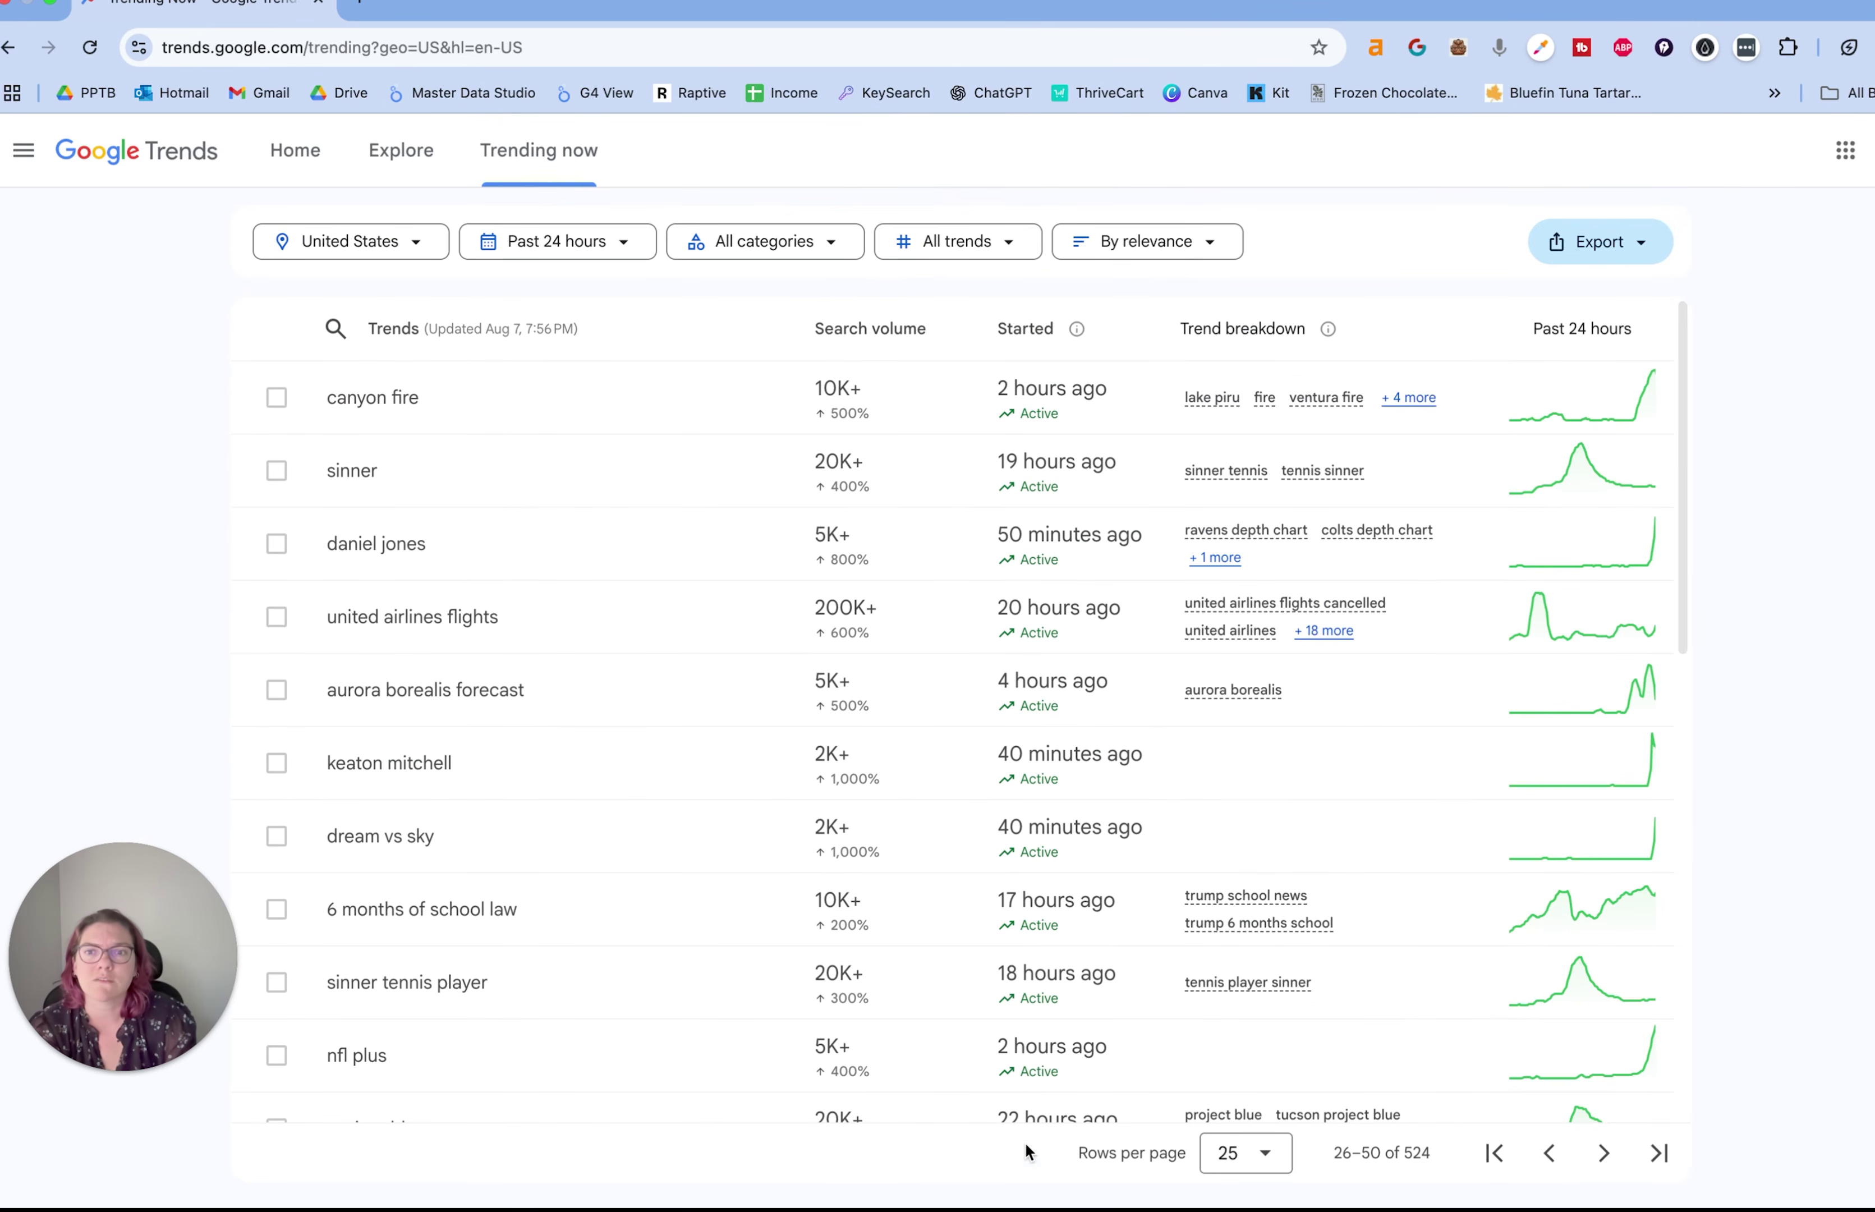
scroll(1227, 916, down, 3)
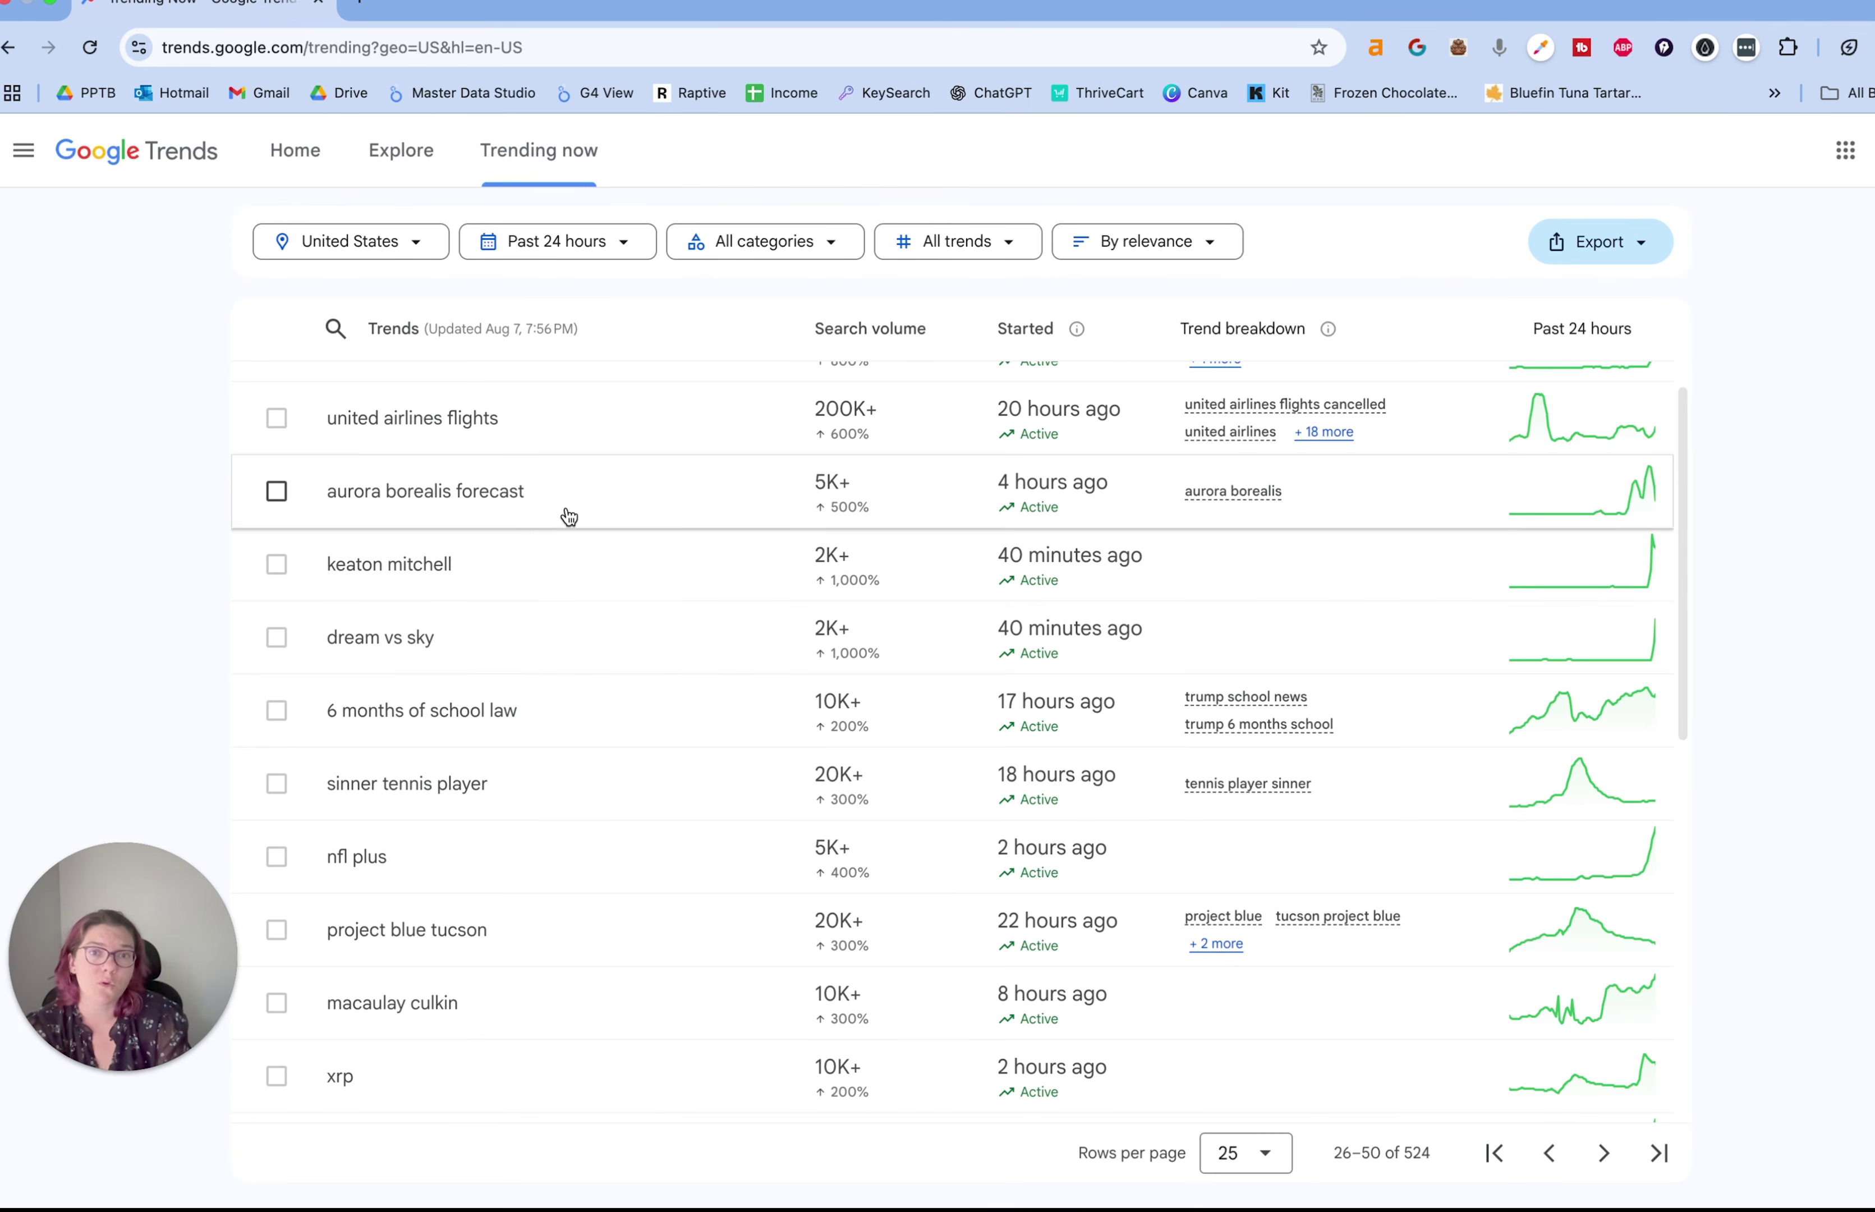
scroll(635, 840, down, 3)
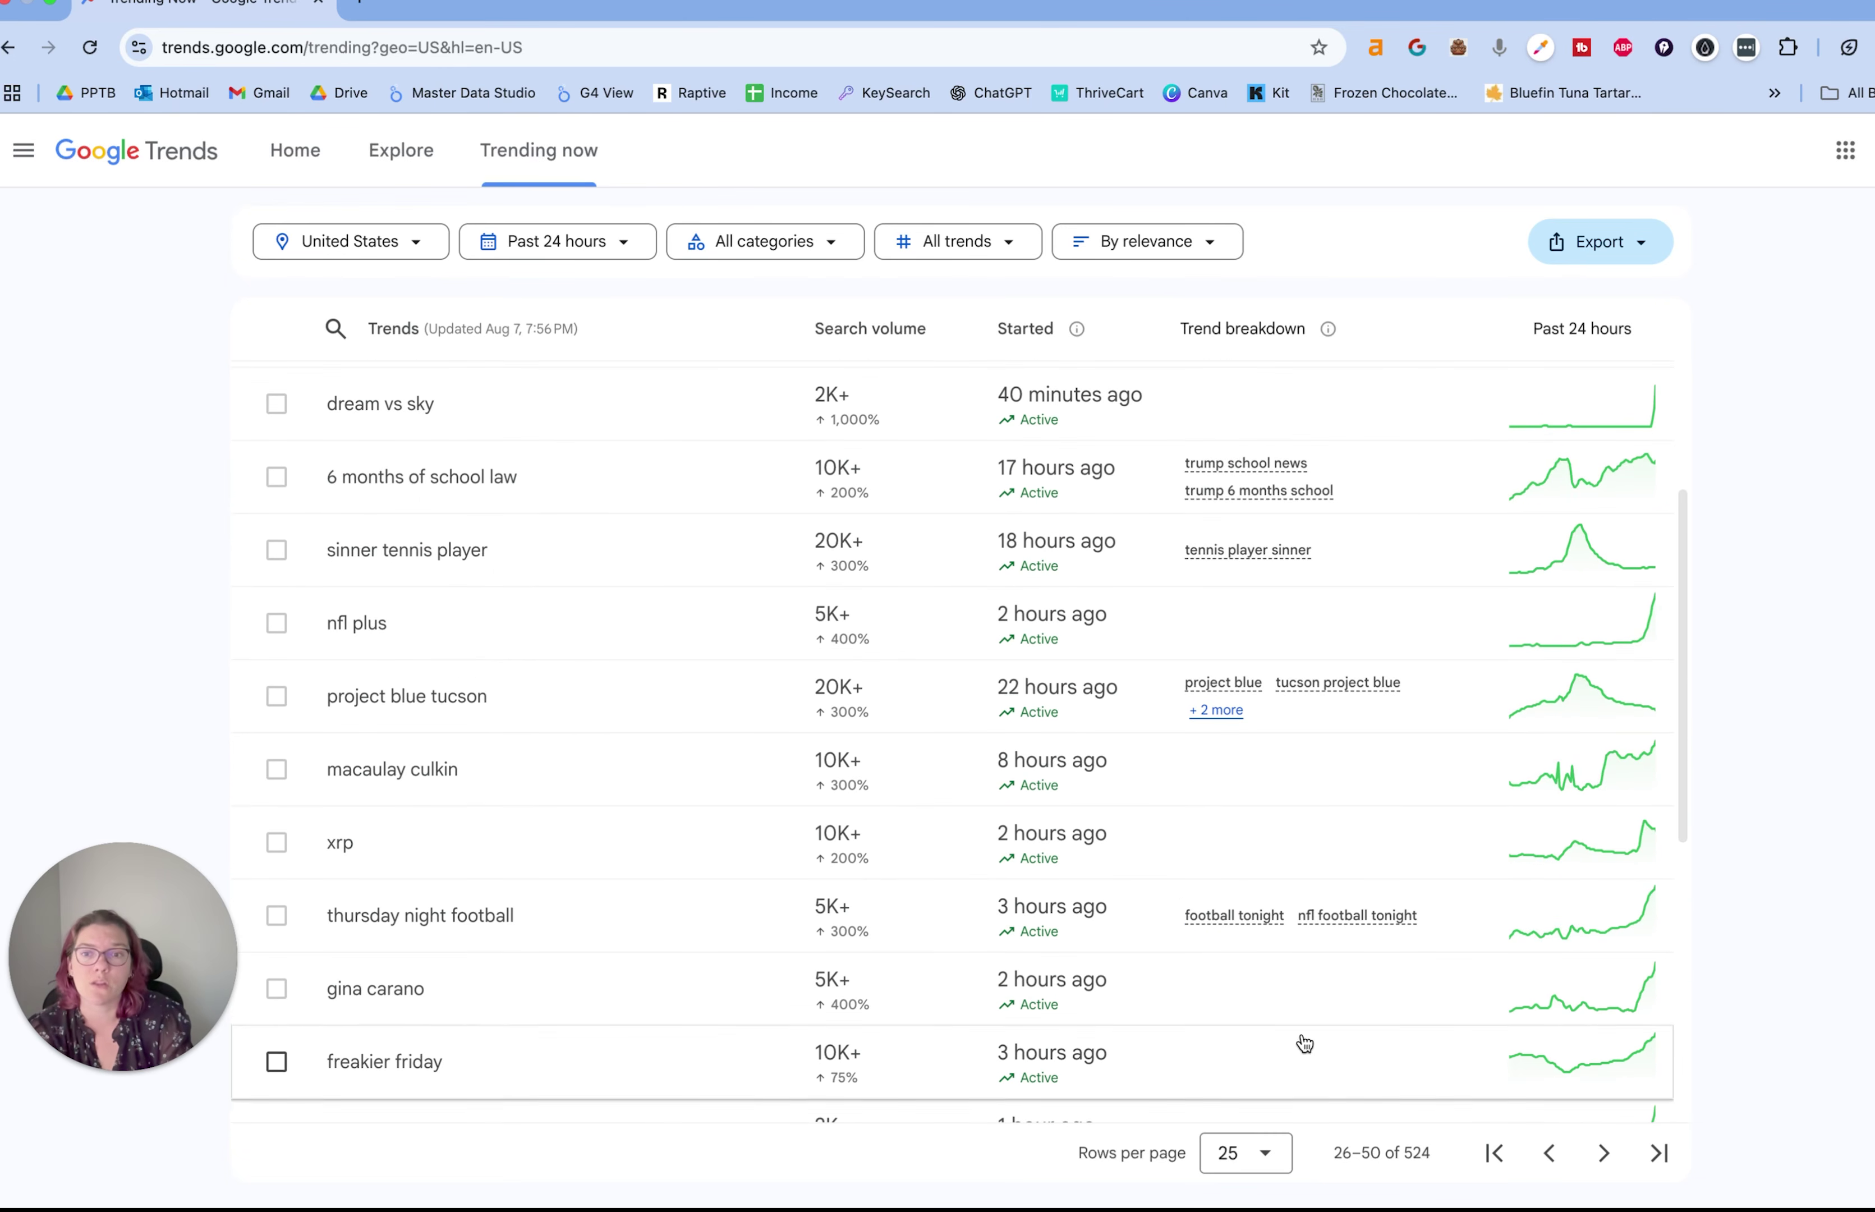
click(1493, 1153)
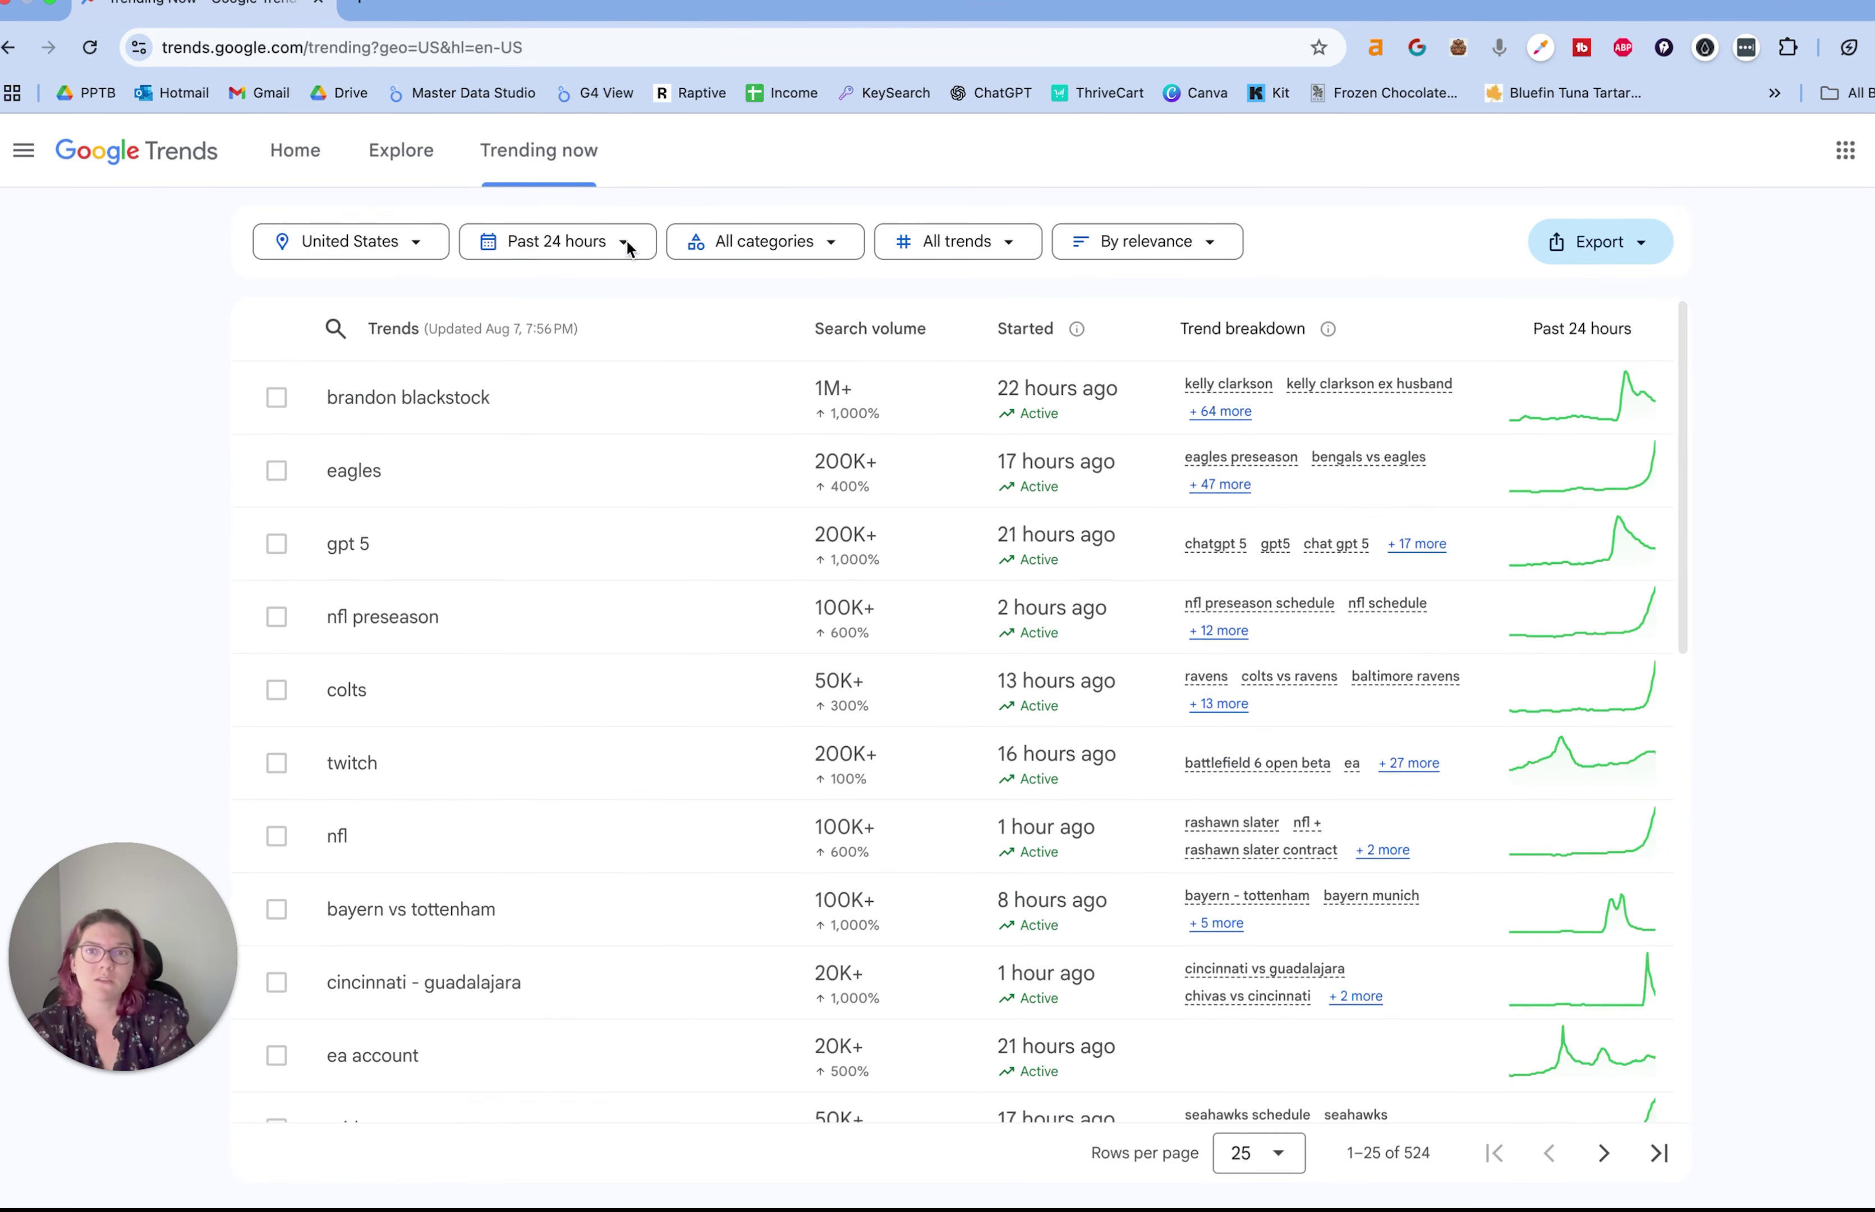
- Set the trending list's period to Past 7 days and restrict it to active trends only
click(551, 243)
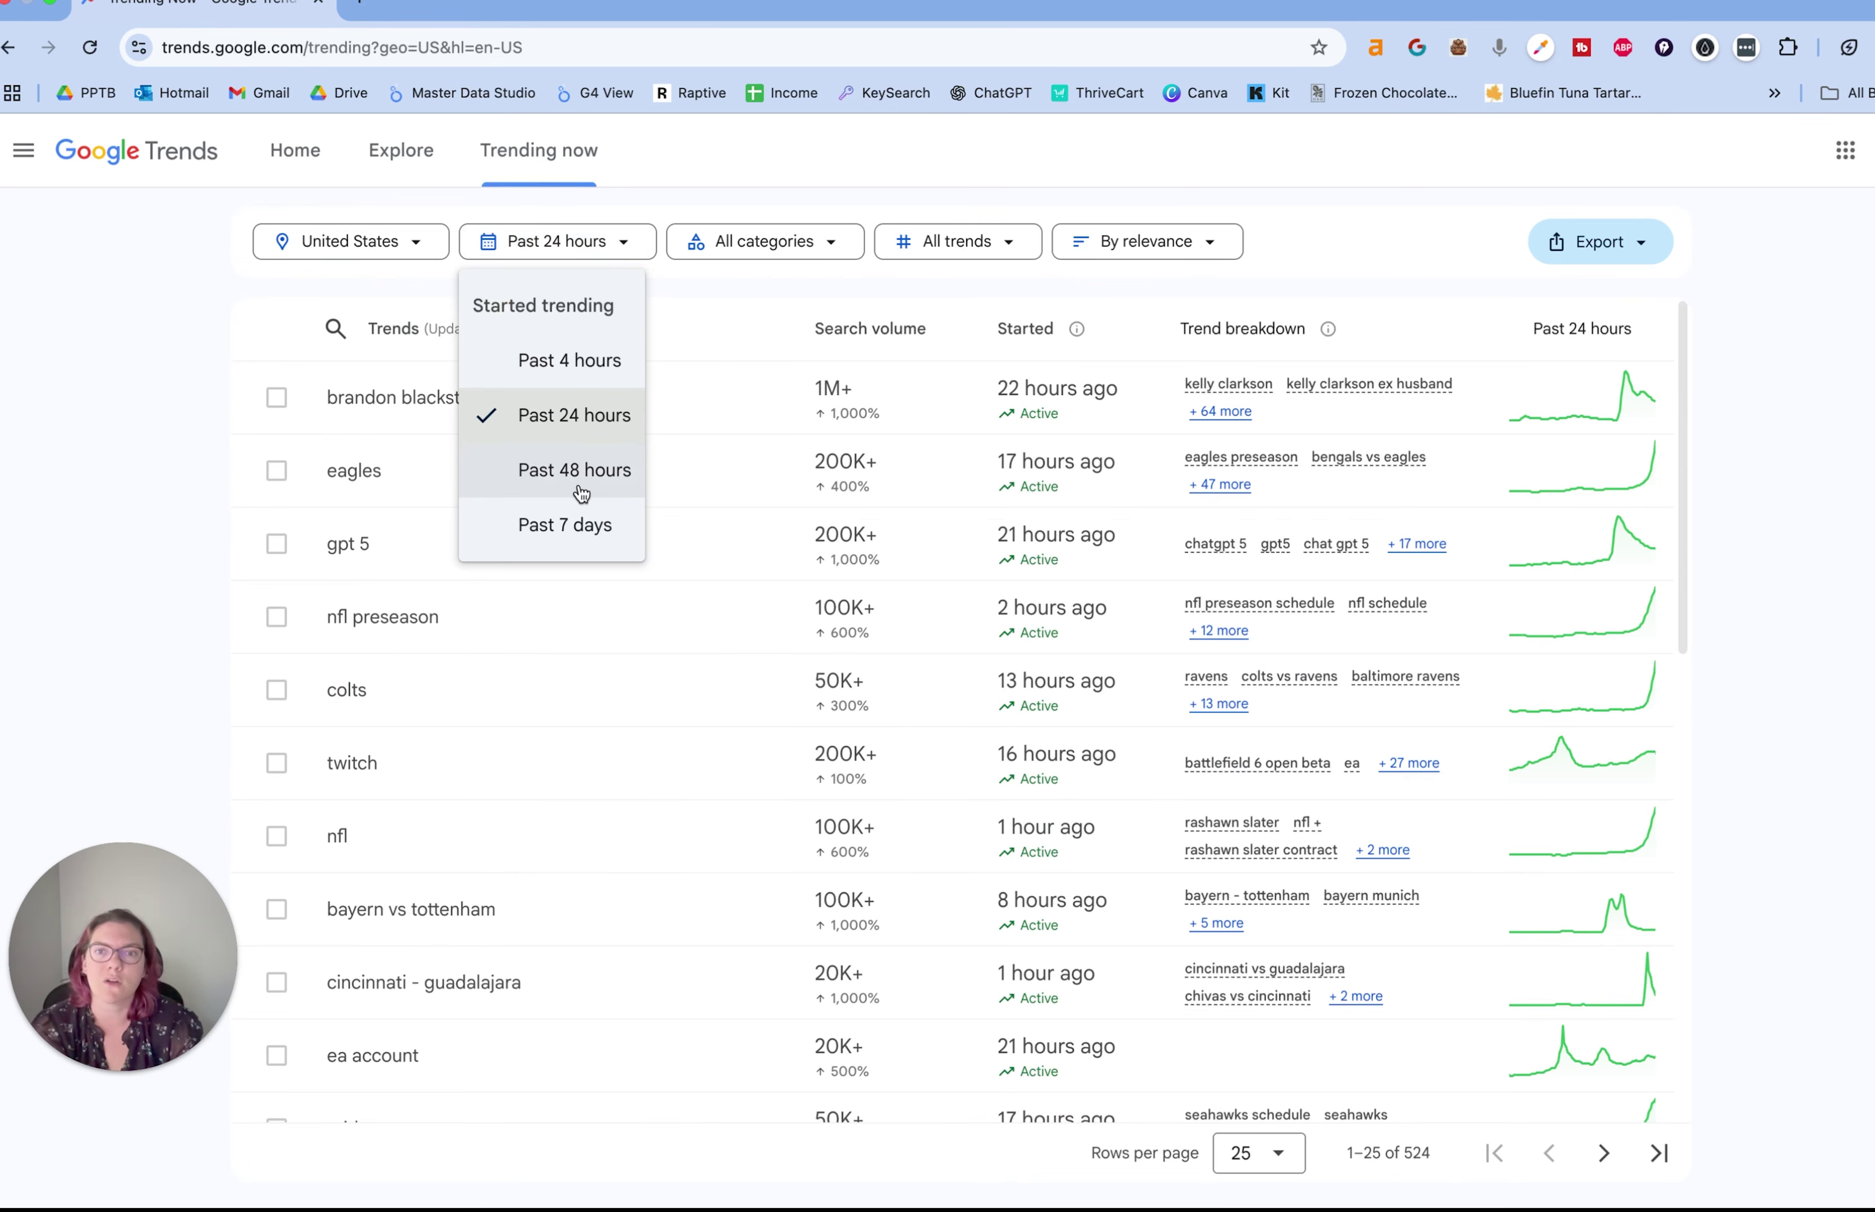
click(583, 525)
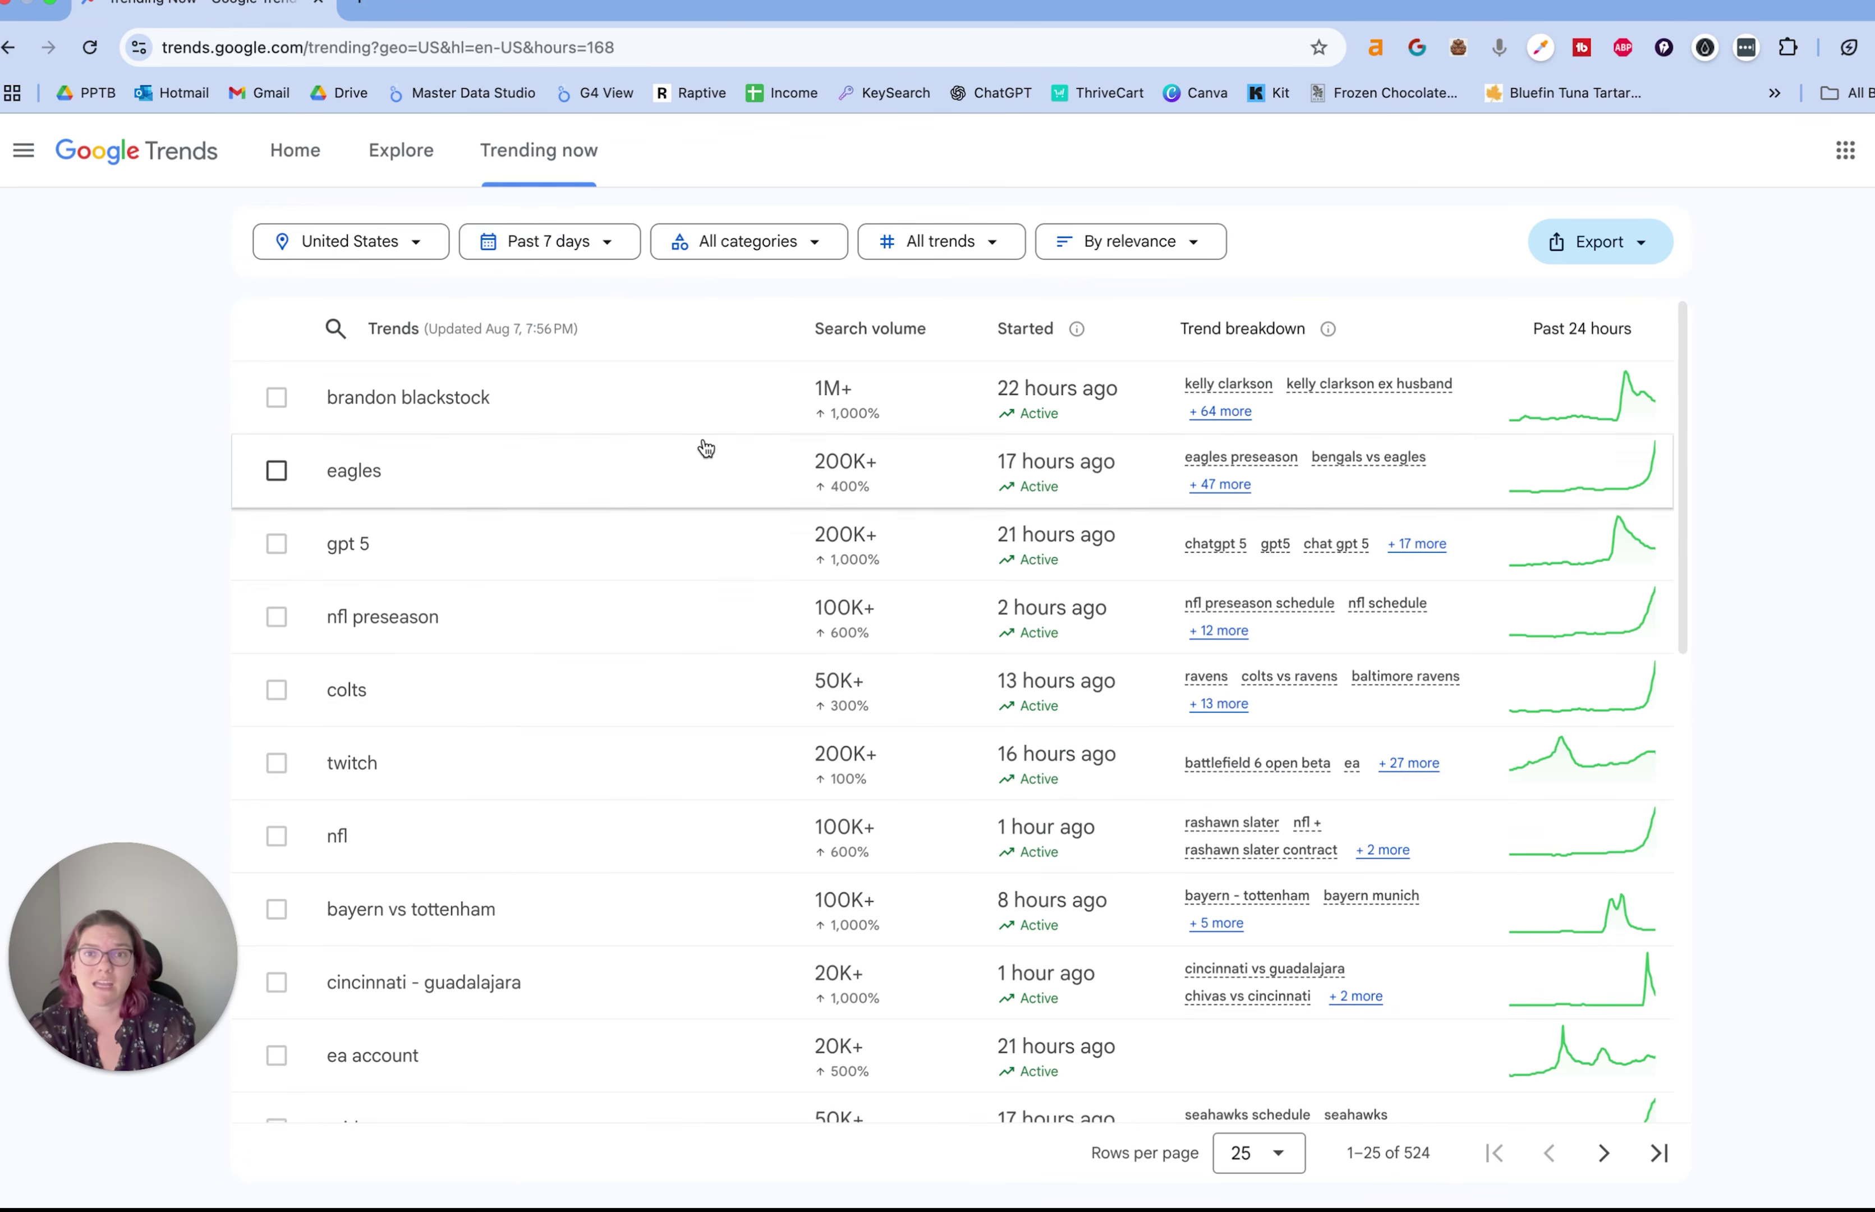
click(917, 251)
click(1125, 361)
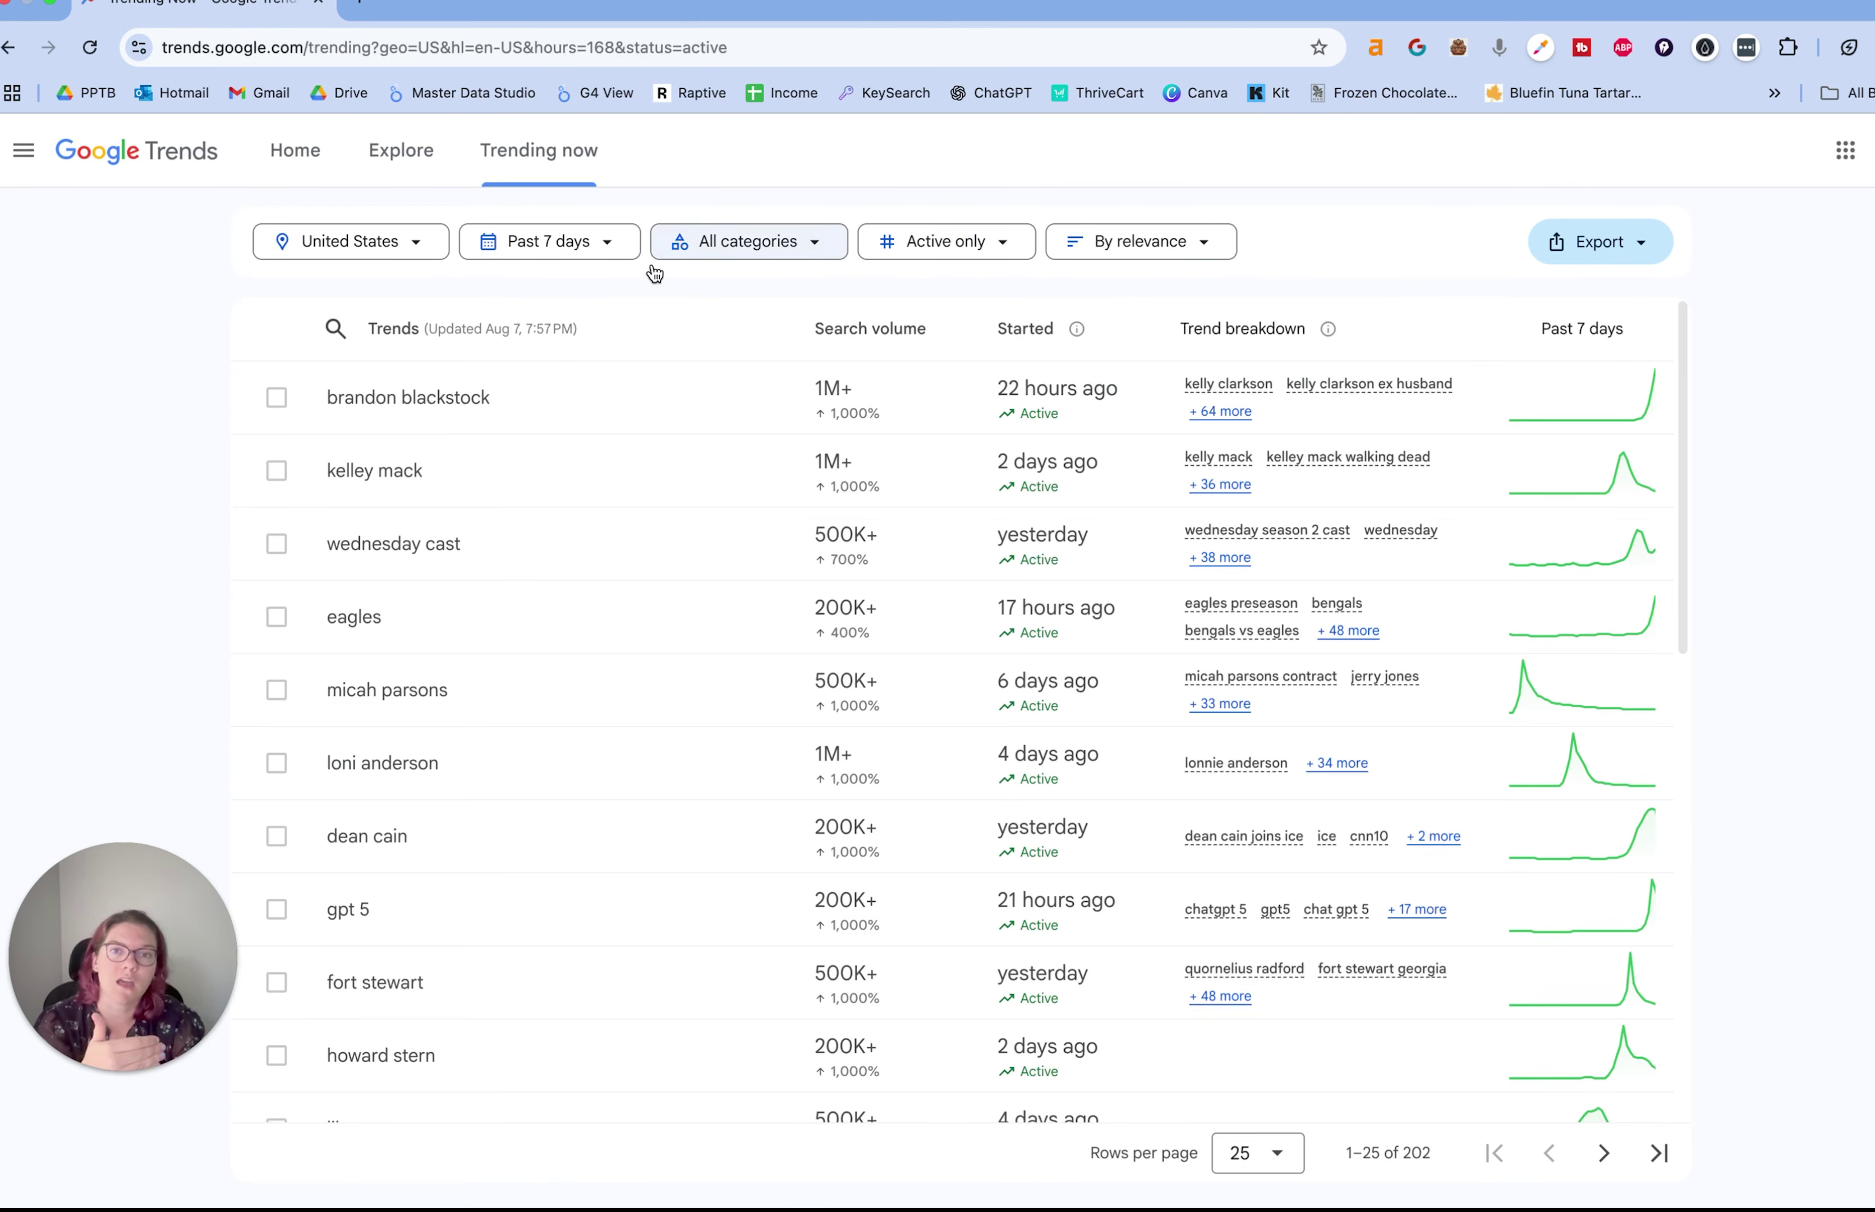
- Filter the trending list to the Food and Drink category and set the trend status to All trends
click(728, 248)
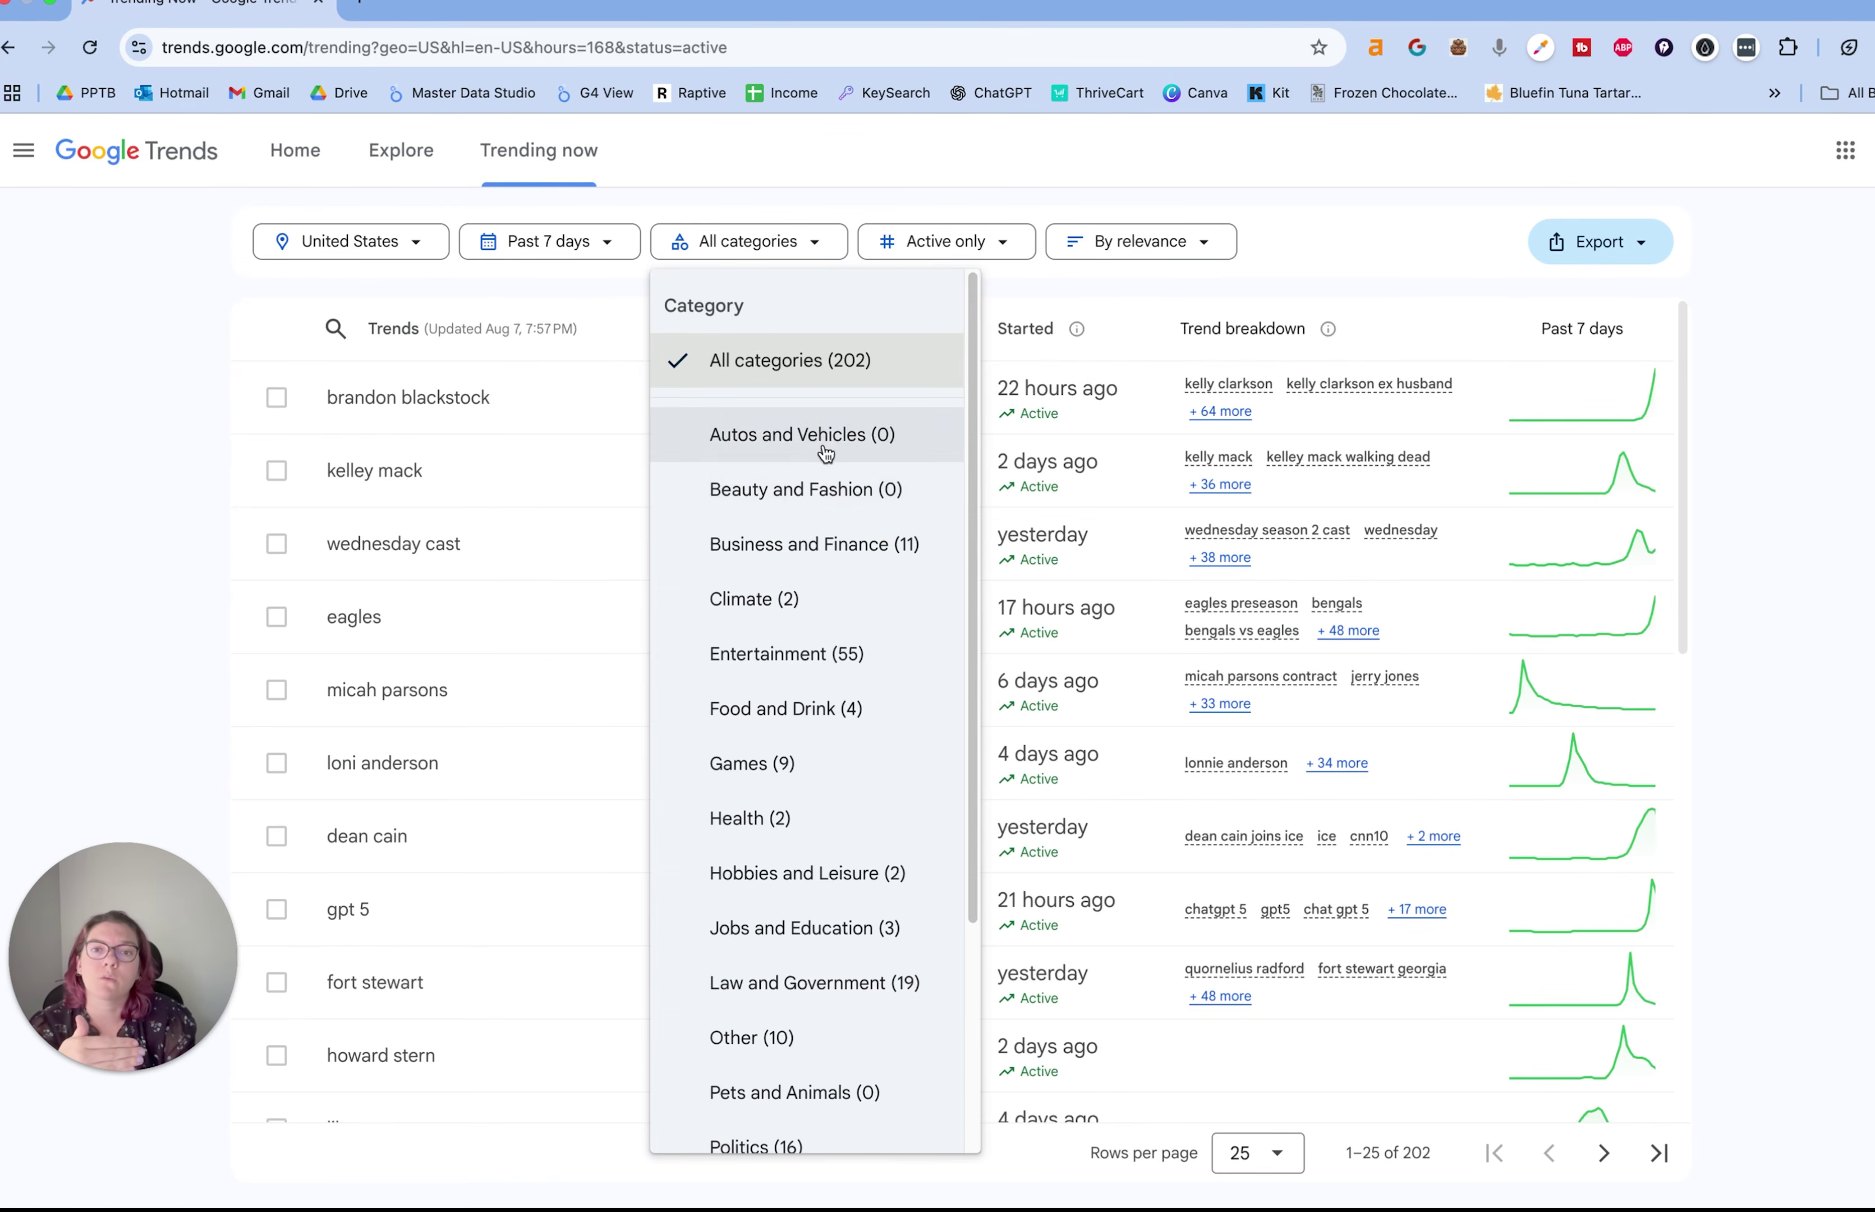
scroll(835, 513, down, 1)
click(877, 637)
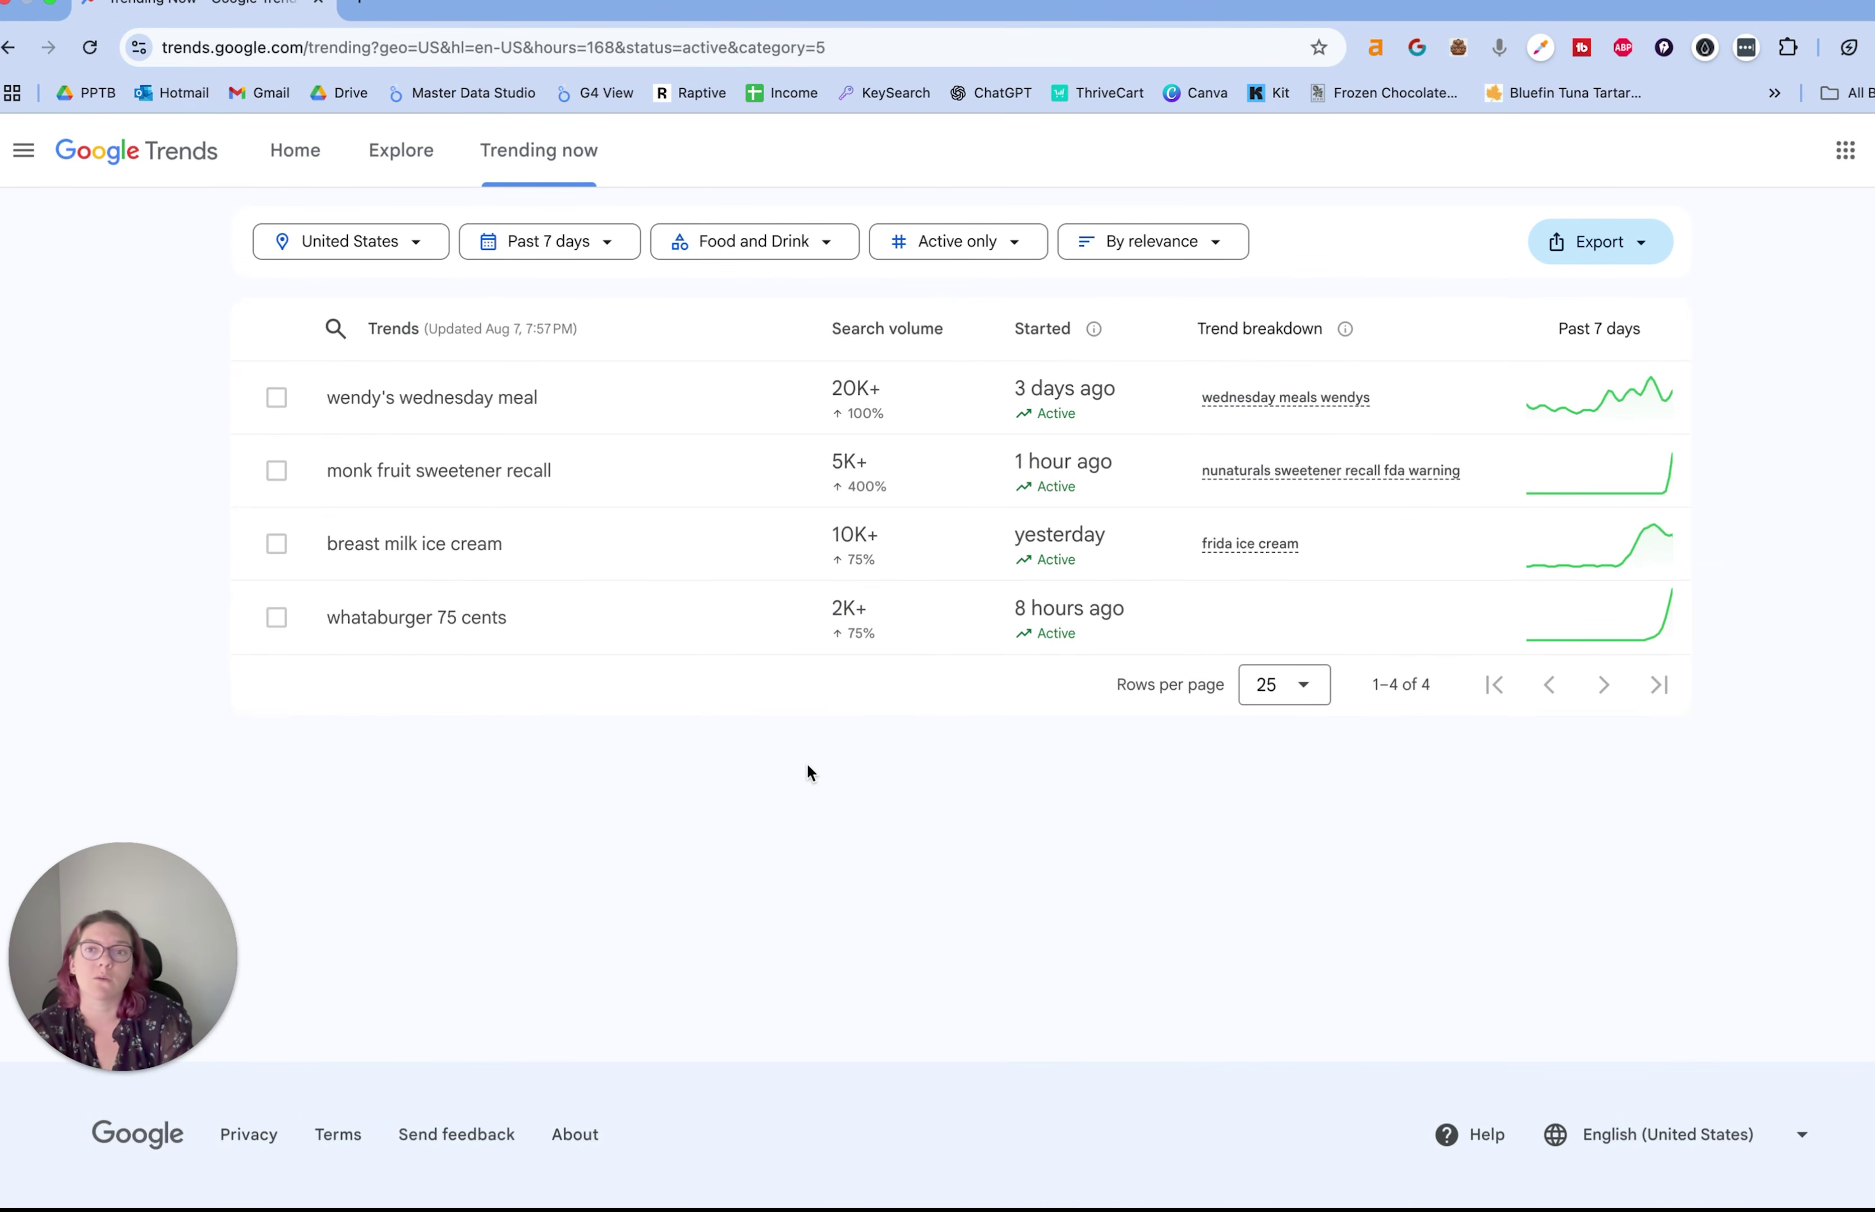
click(930, 242)
click(1137, 360)
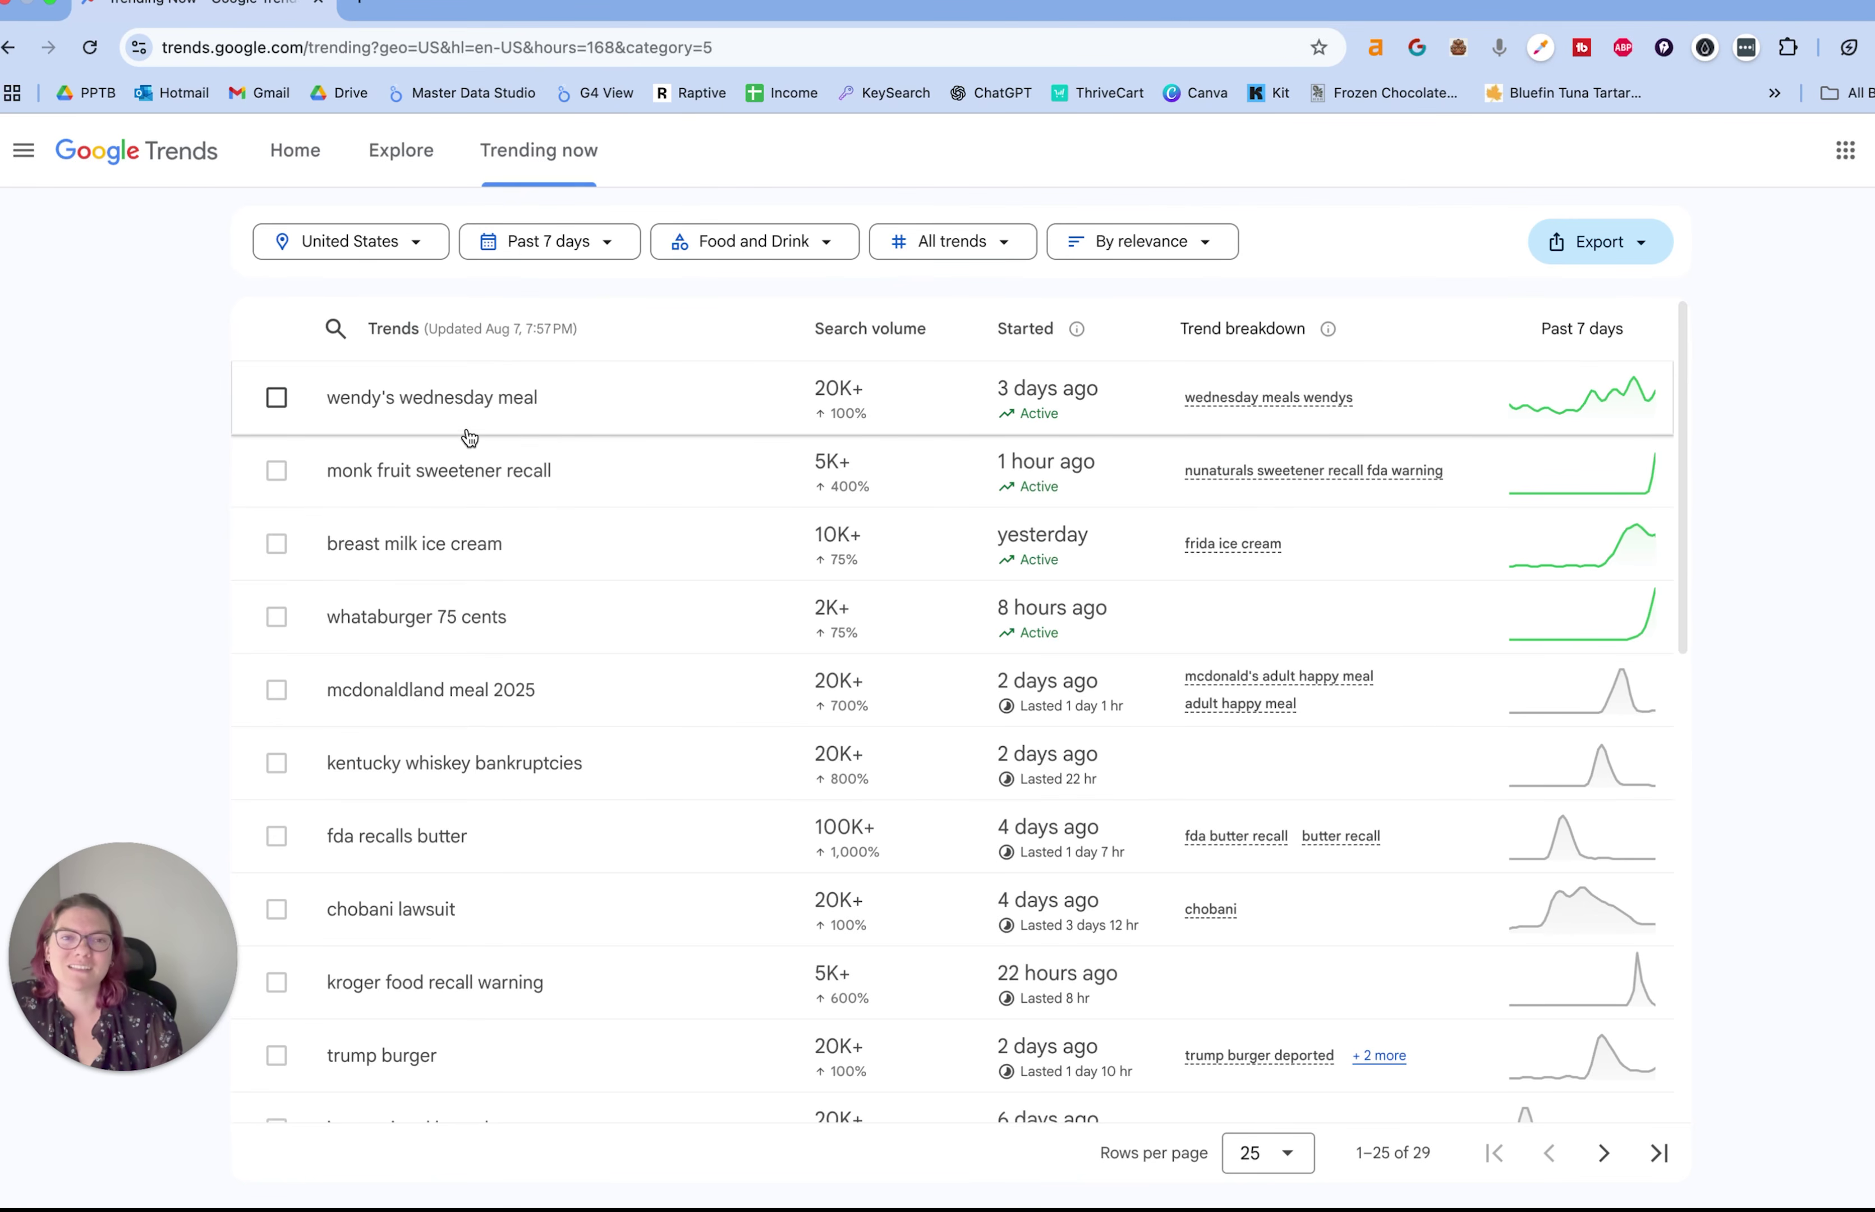
- Examine the Food and Drink trends from the past 7 days
scroll(465, 441, down, 2)
scroll(628, 613, down, 2)
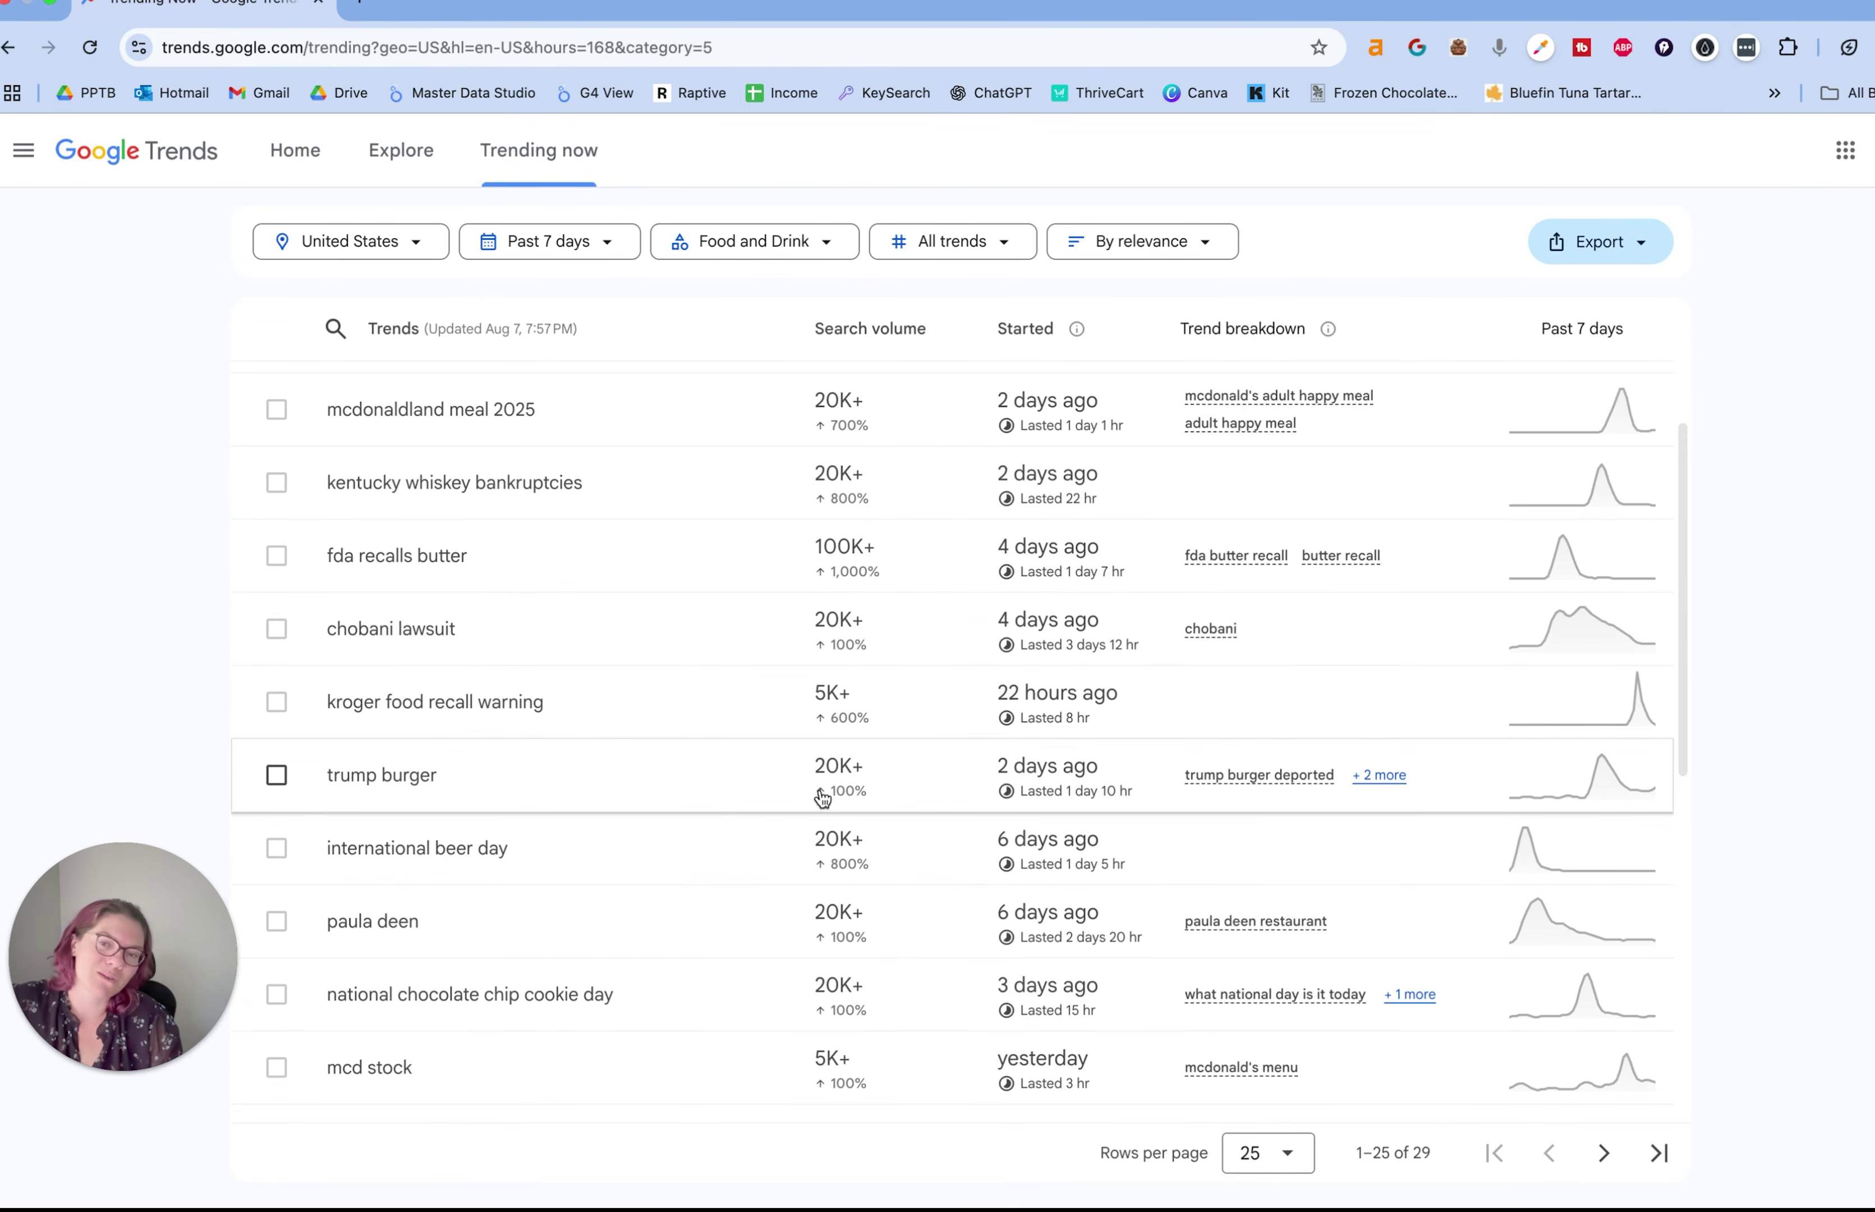
scroll(741, 799, down, 2)
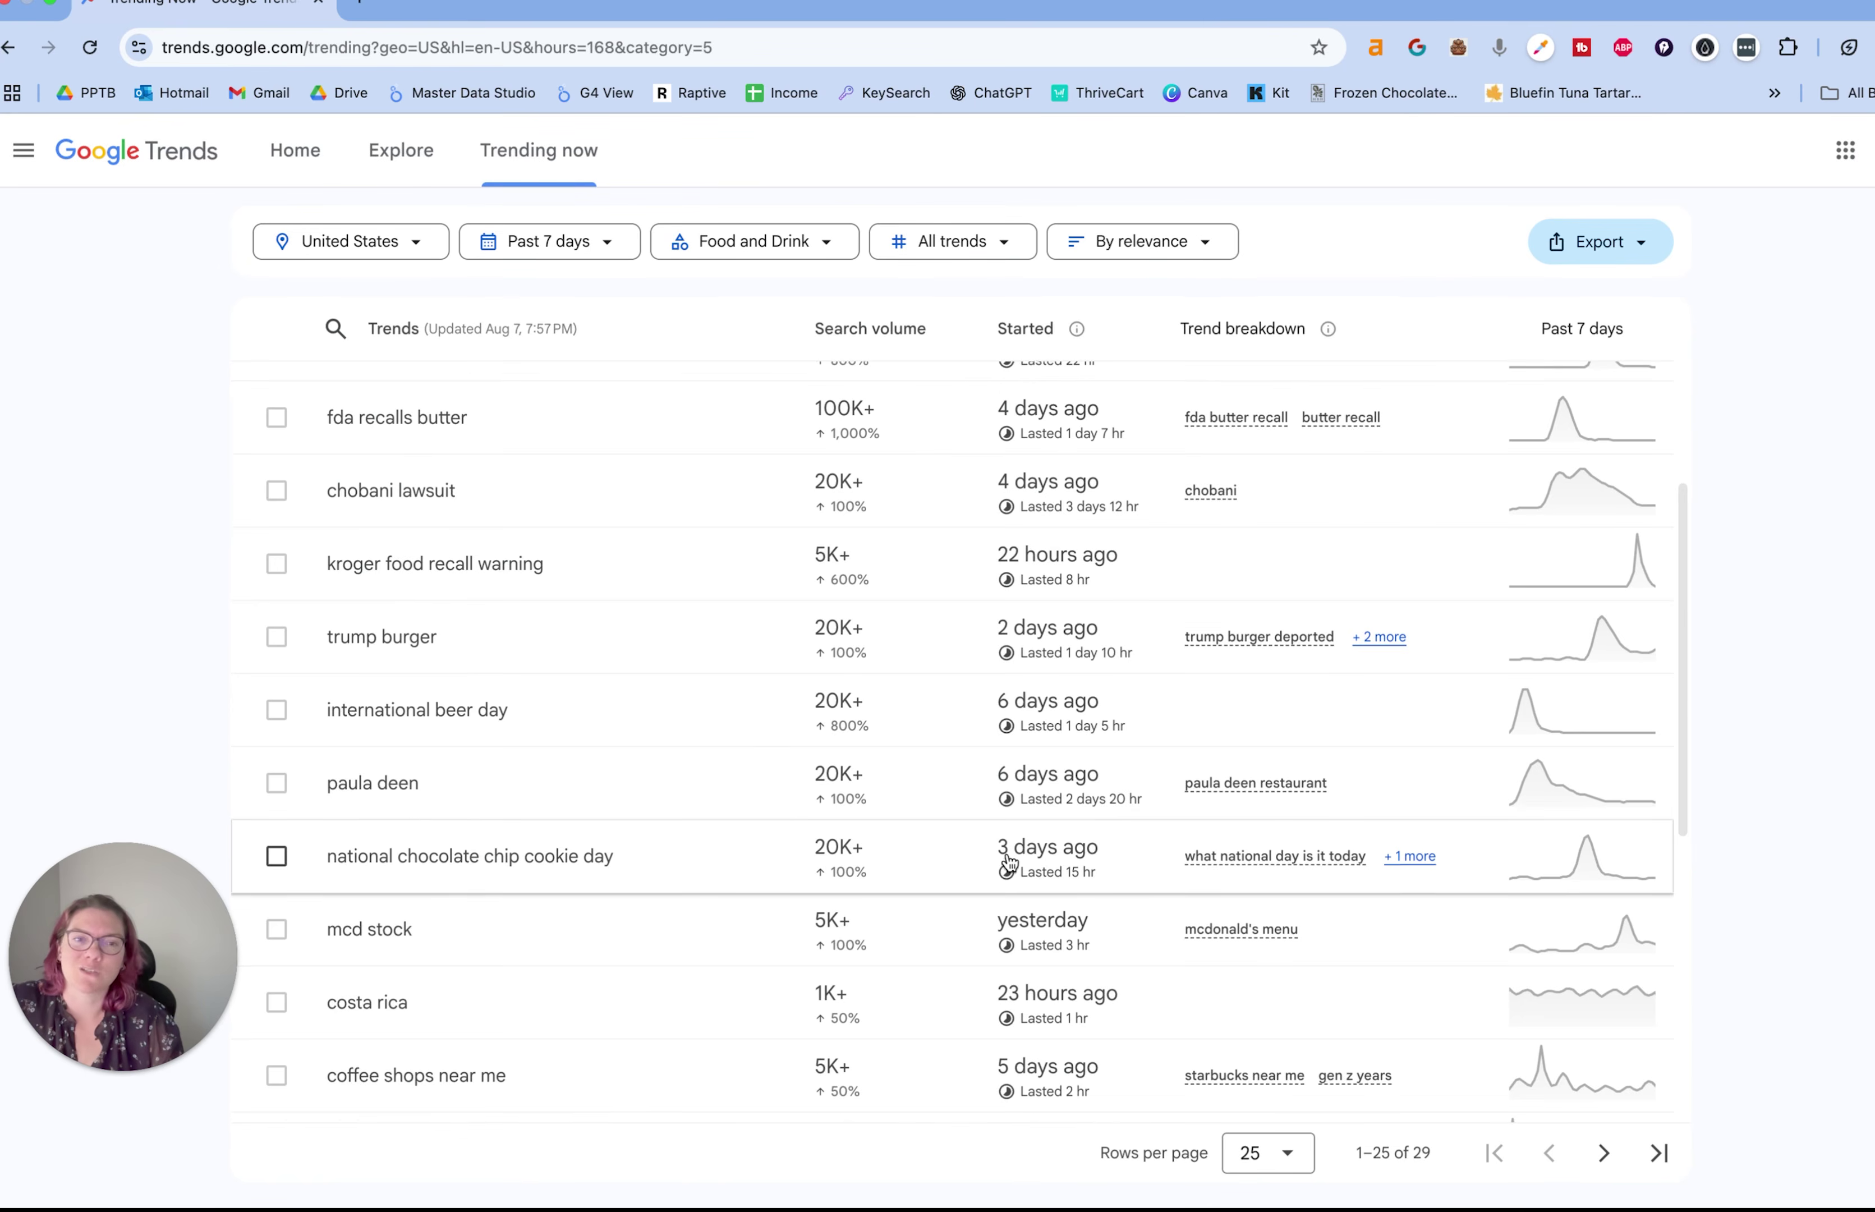
scroll(1005, 858, down, 2)
scroll(716, 875, down, 5)
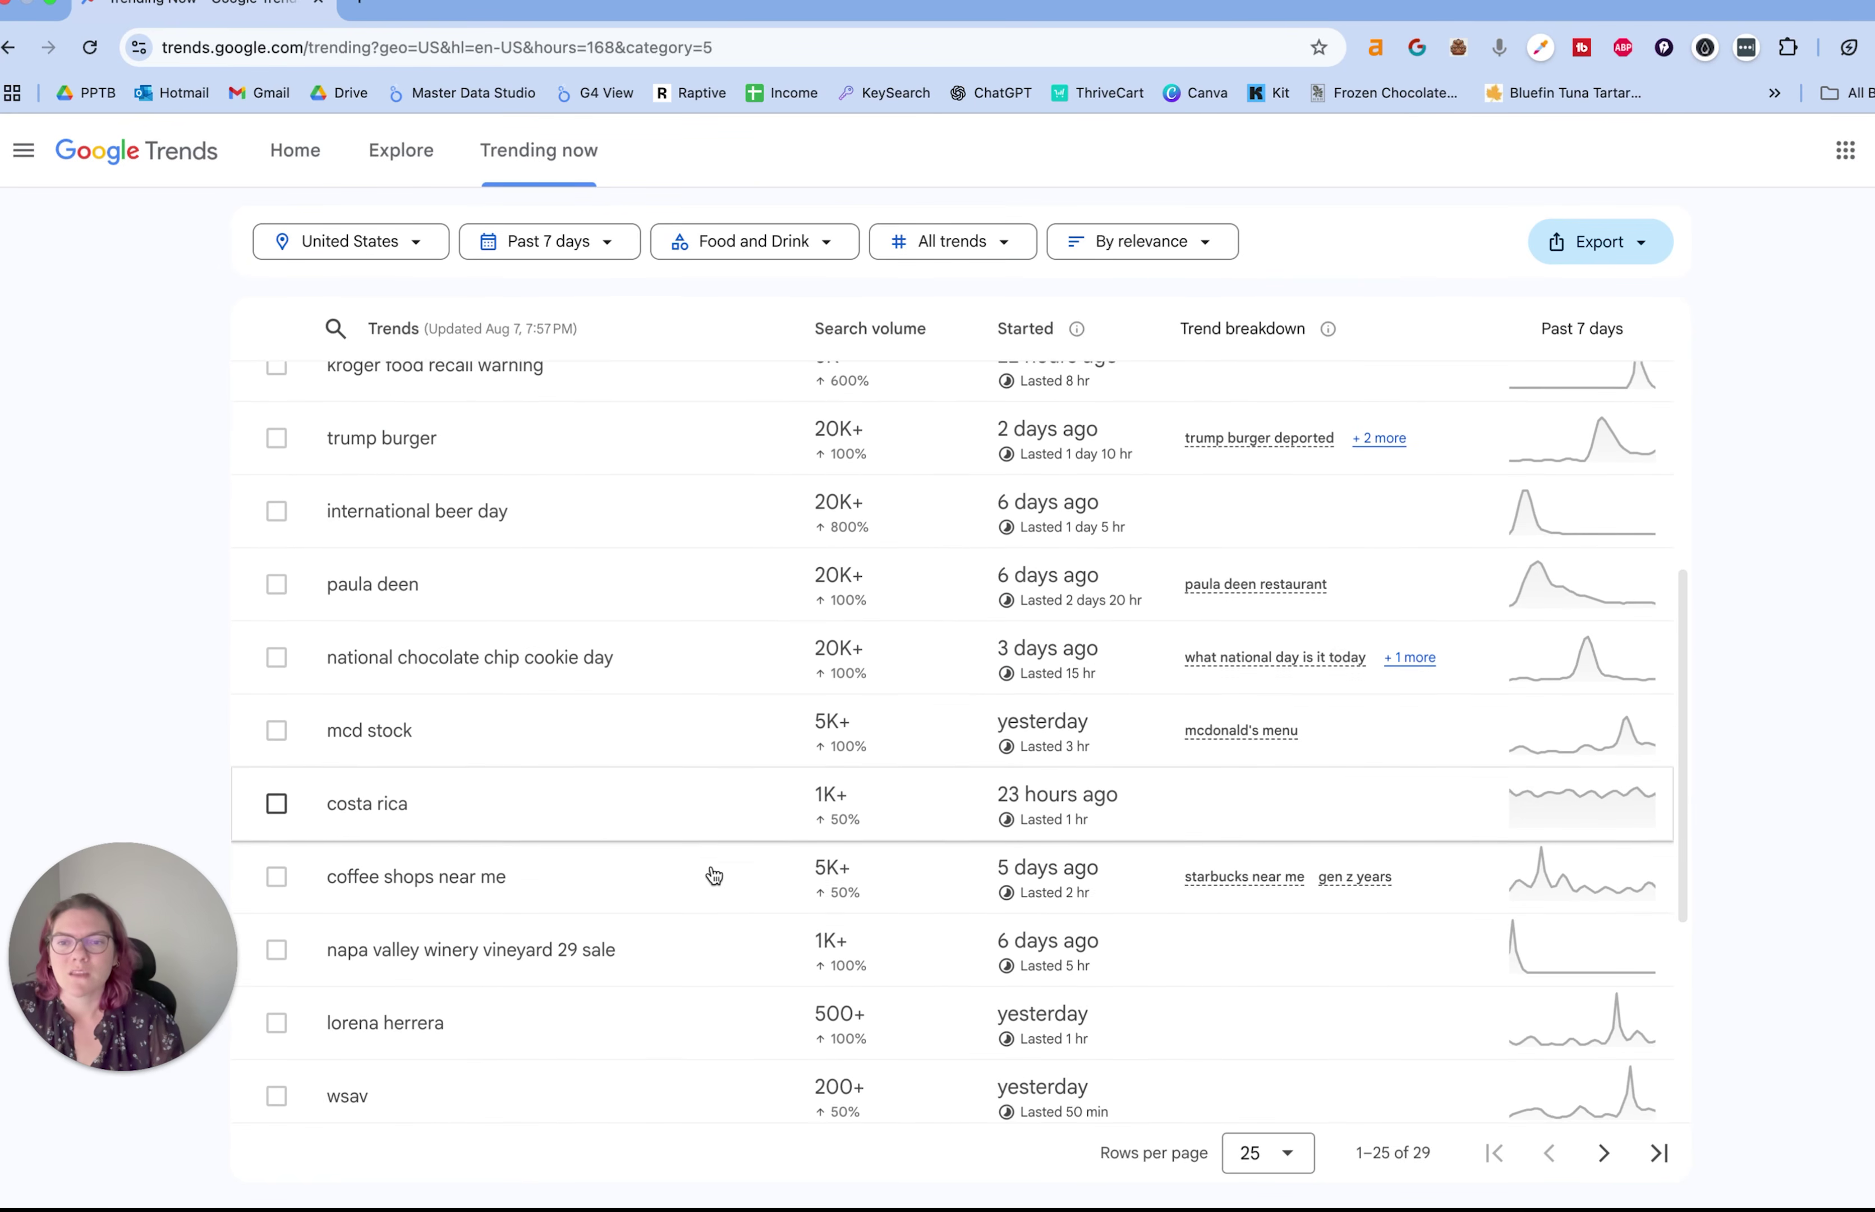
- Look through the rest of the Food and Drink trends, including the last page of the list
scroll(627, 903, down, 2)
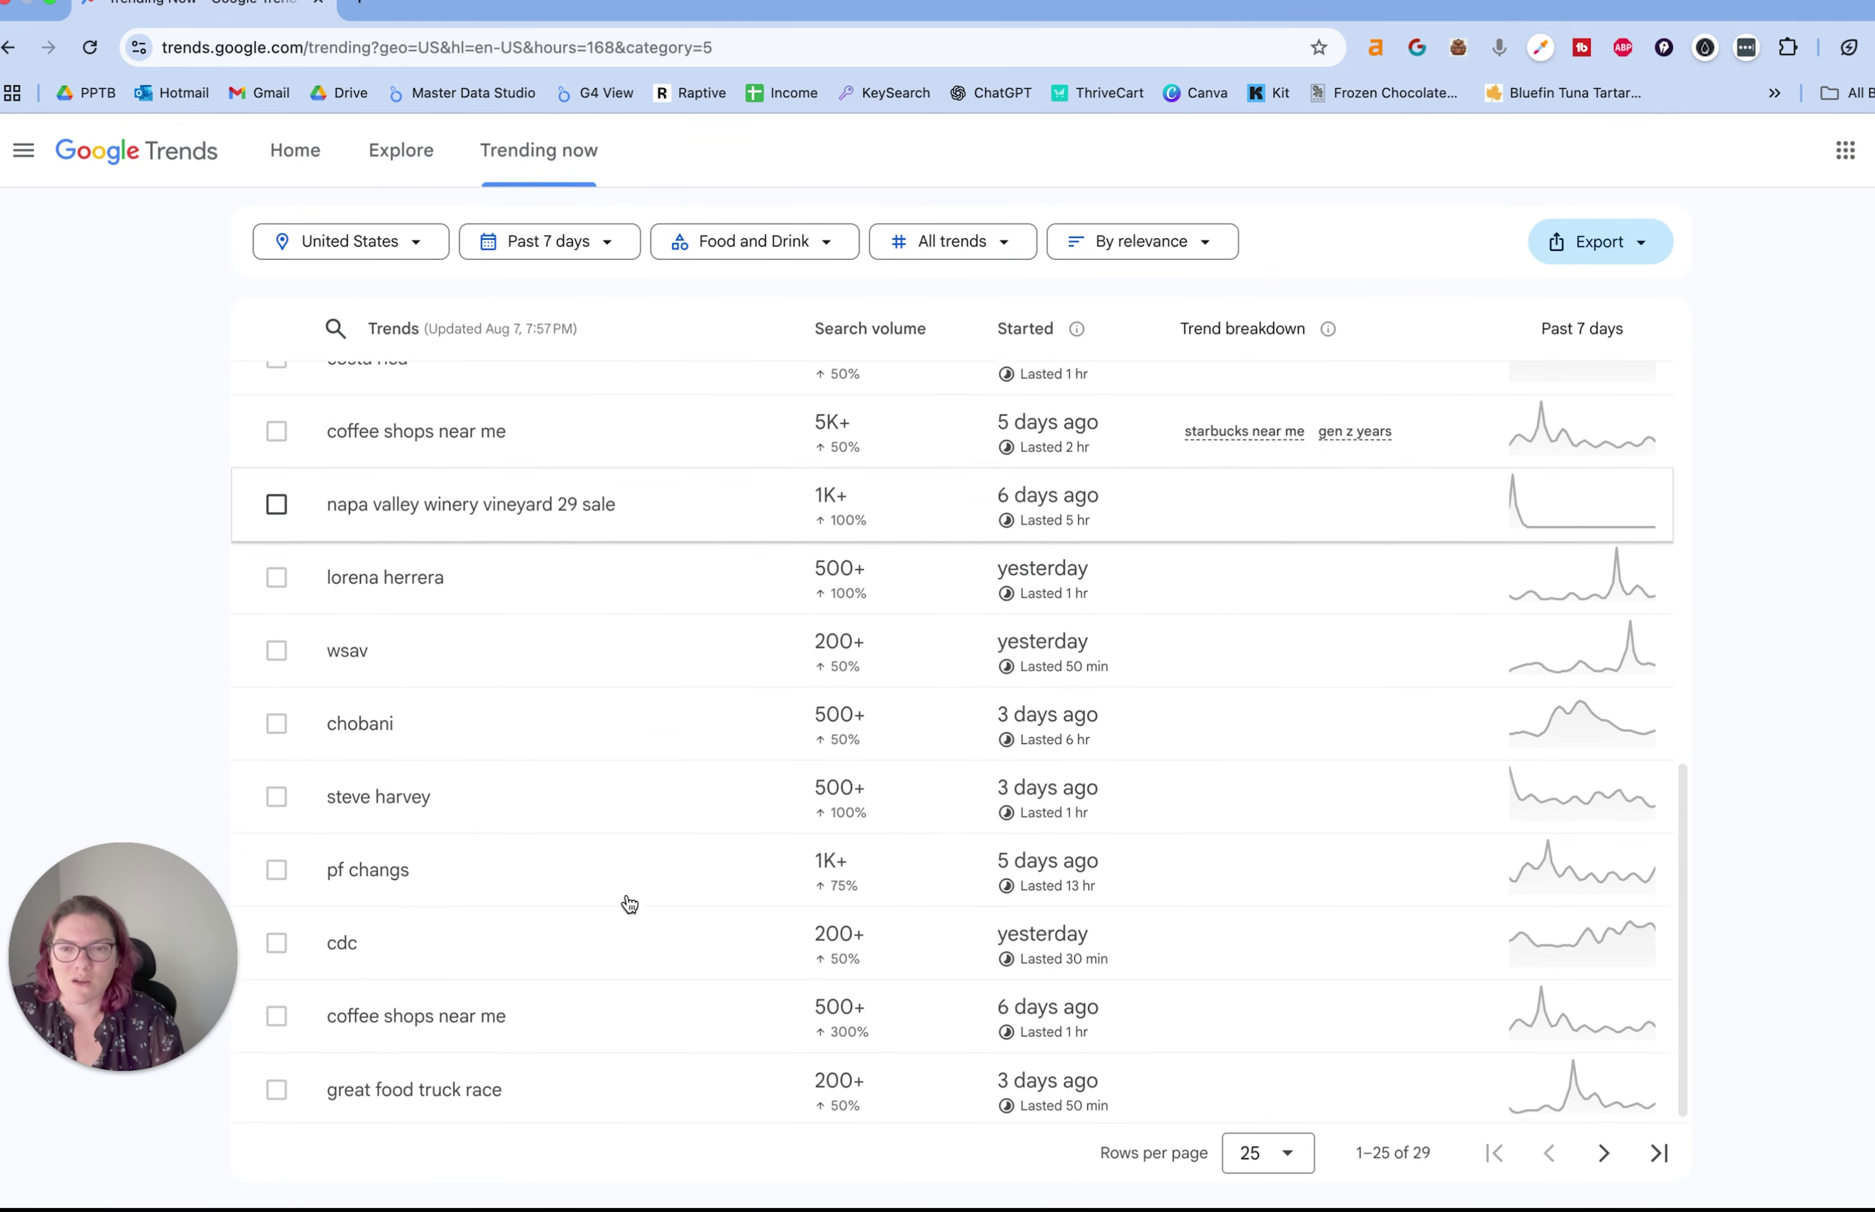
scroll(486, 1065, down, 1)
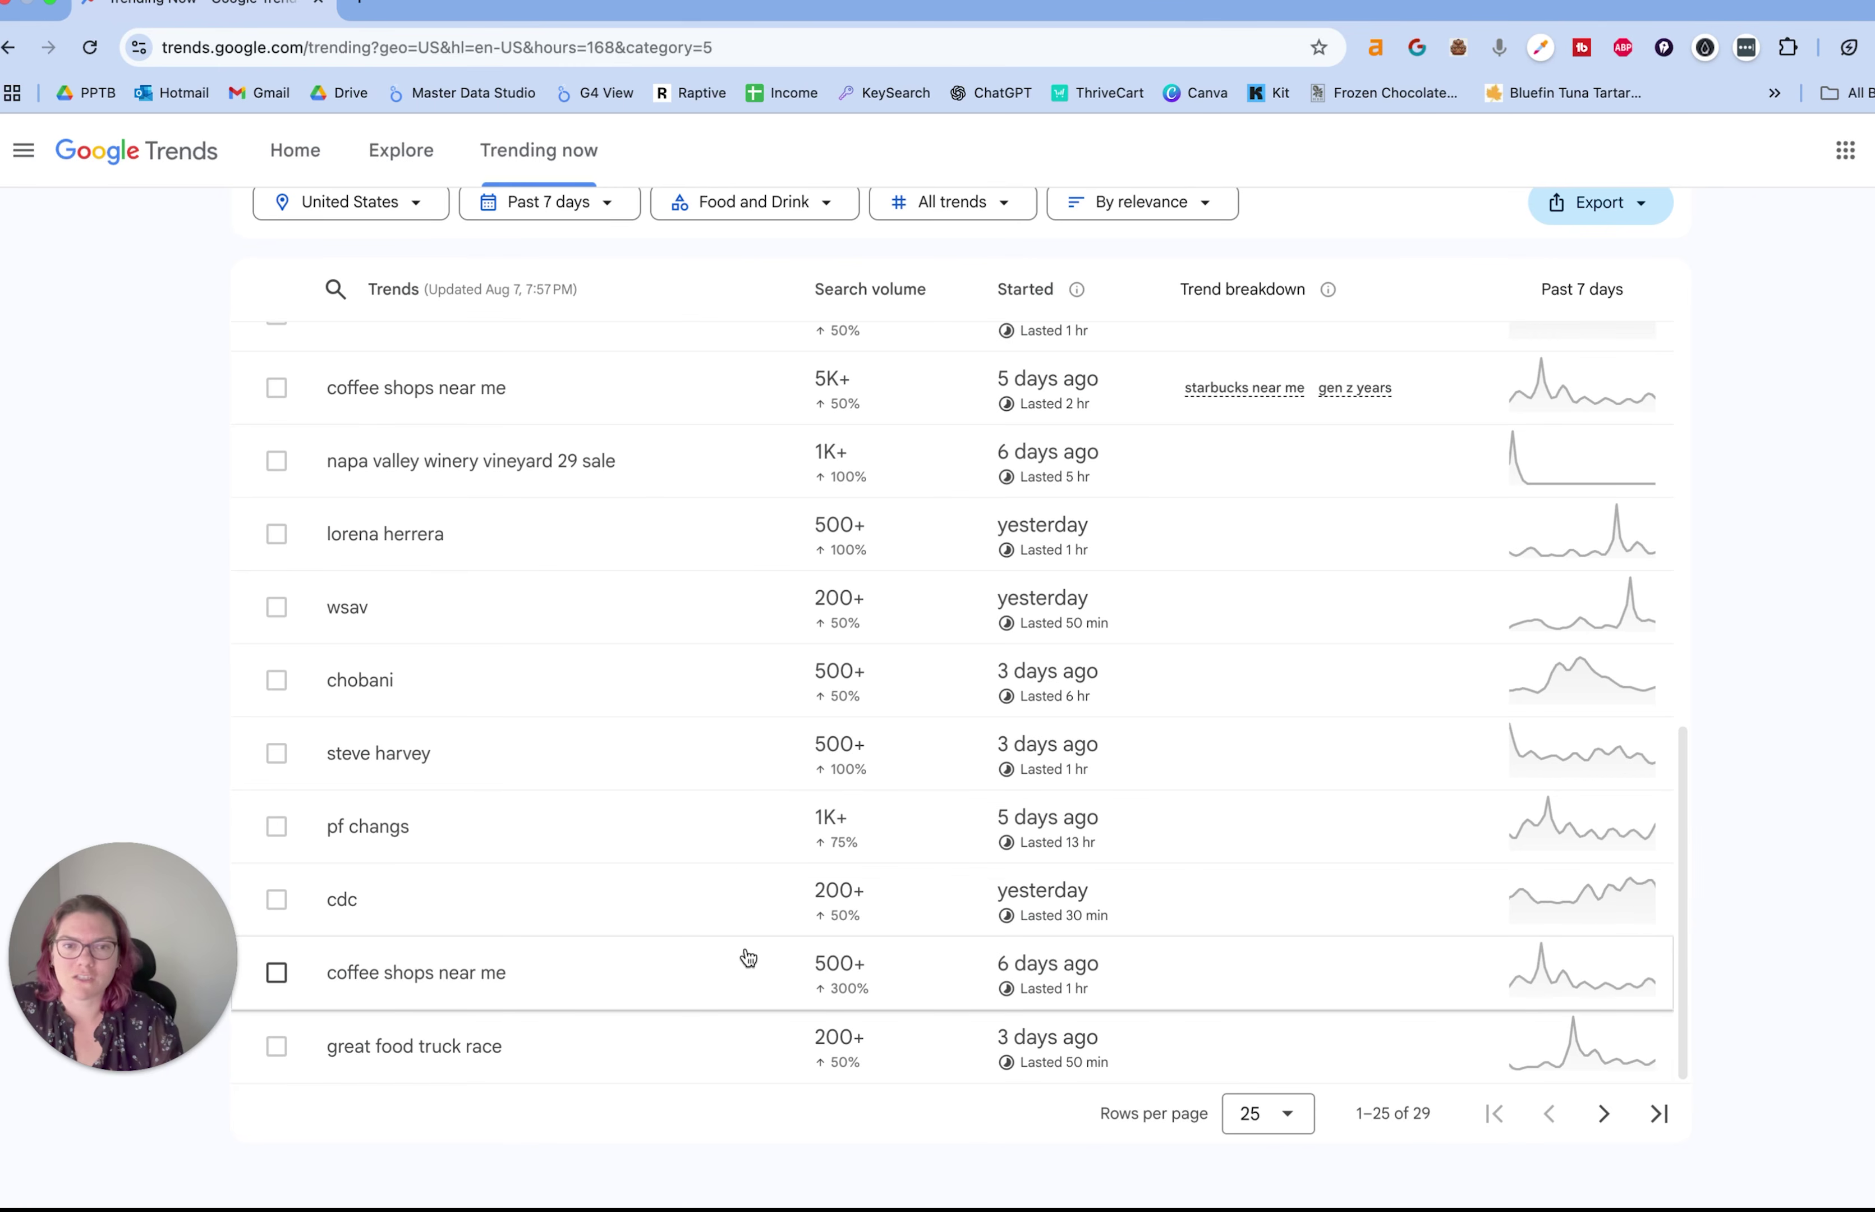
scroll(1765, 958, up, 1)
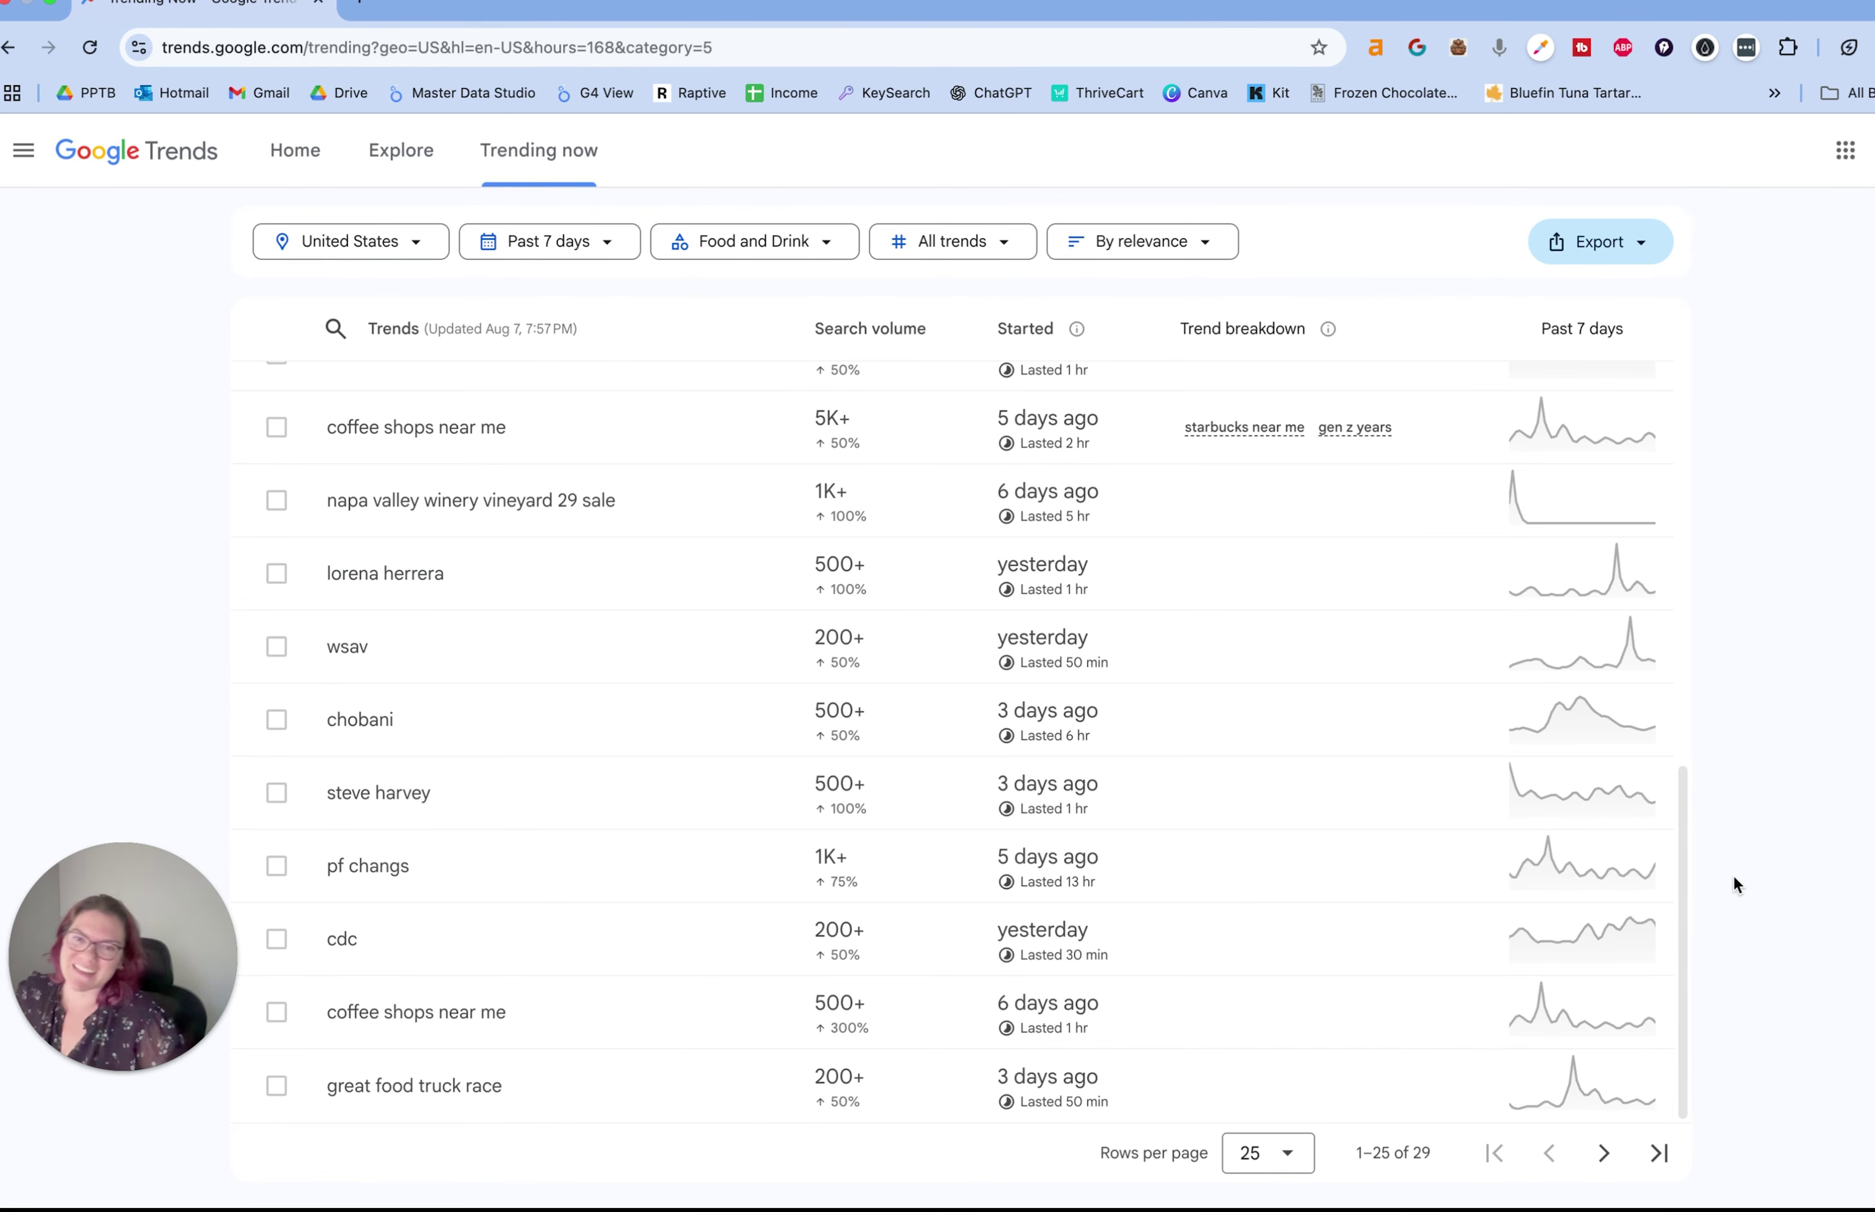
scroll(670, 527, up, 10)
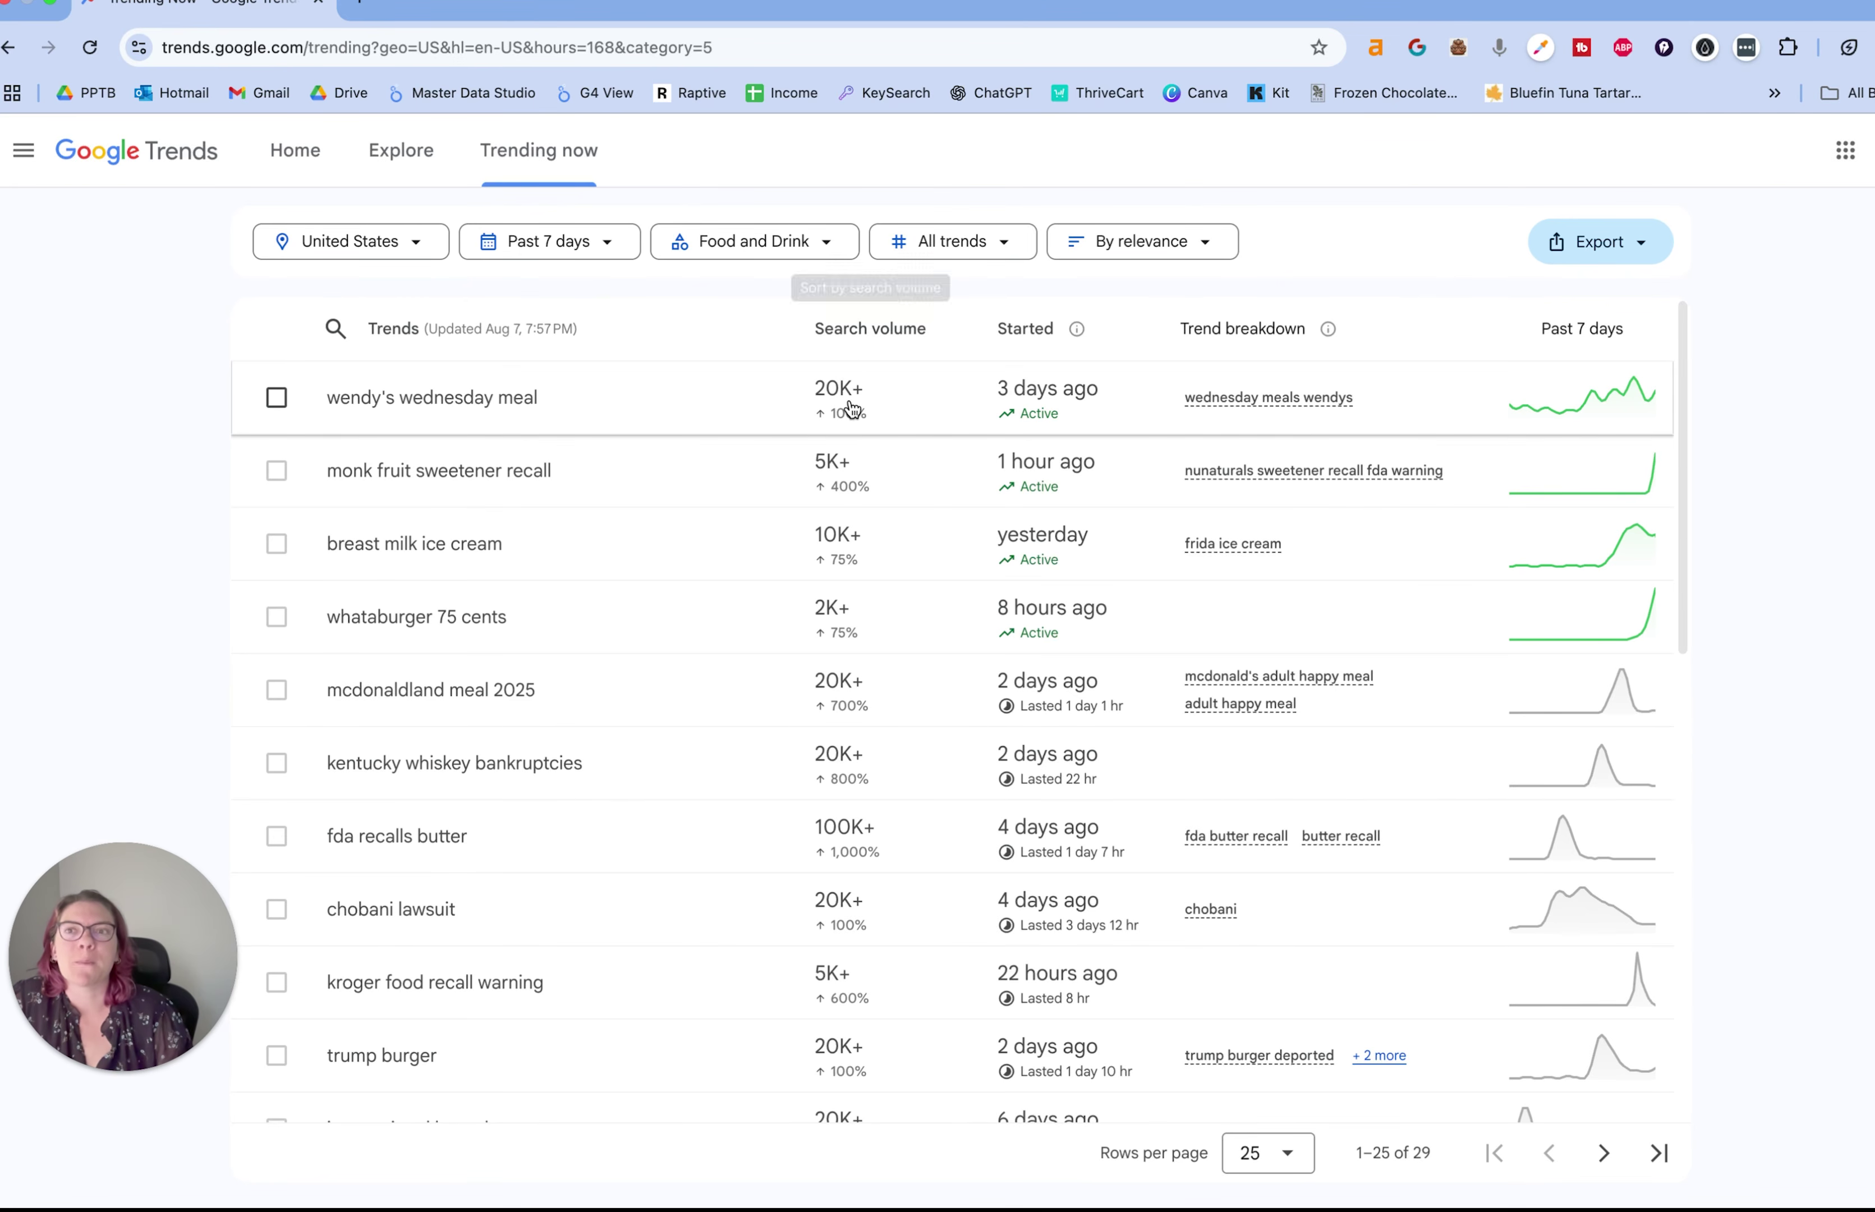
scroll(892, 448, down, 5)
scroll(892, 447, down, 8)
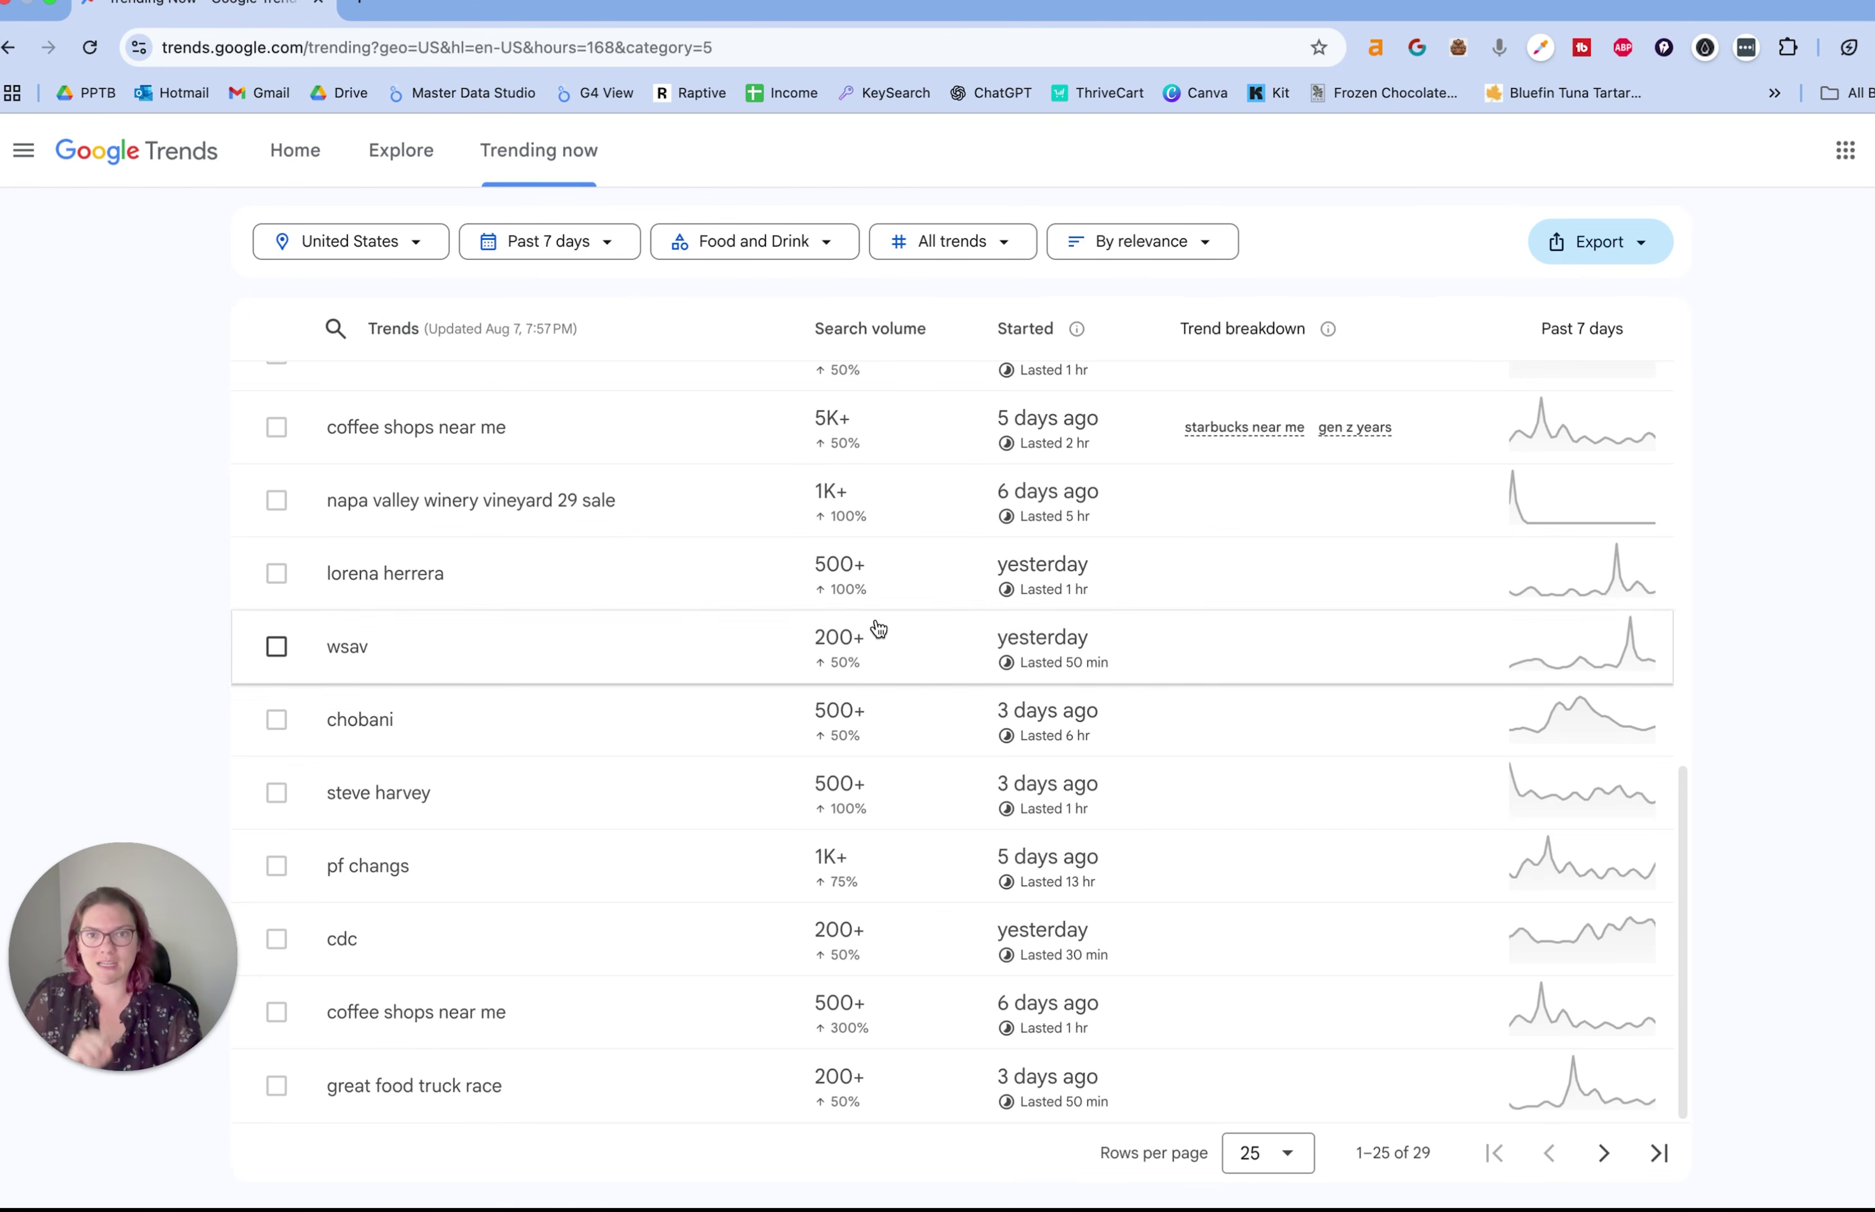
click(1656, 1152)
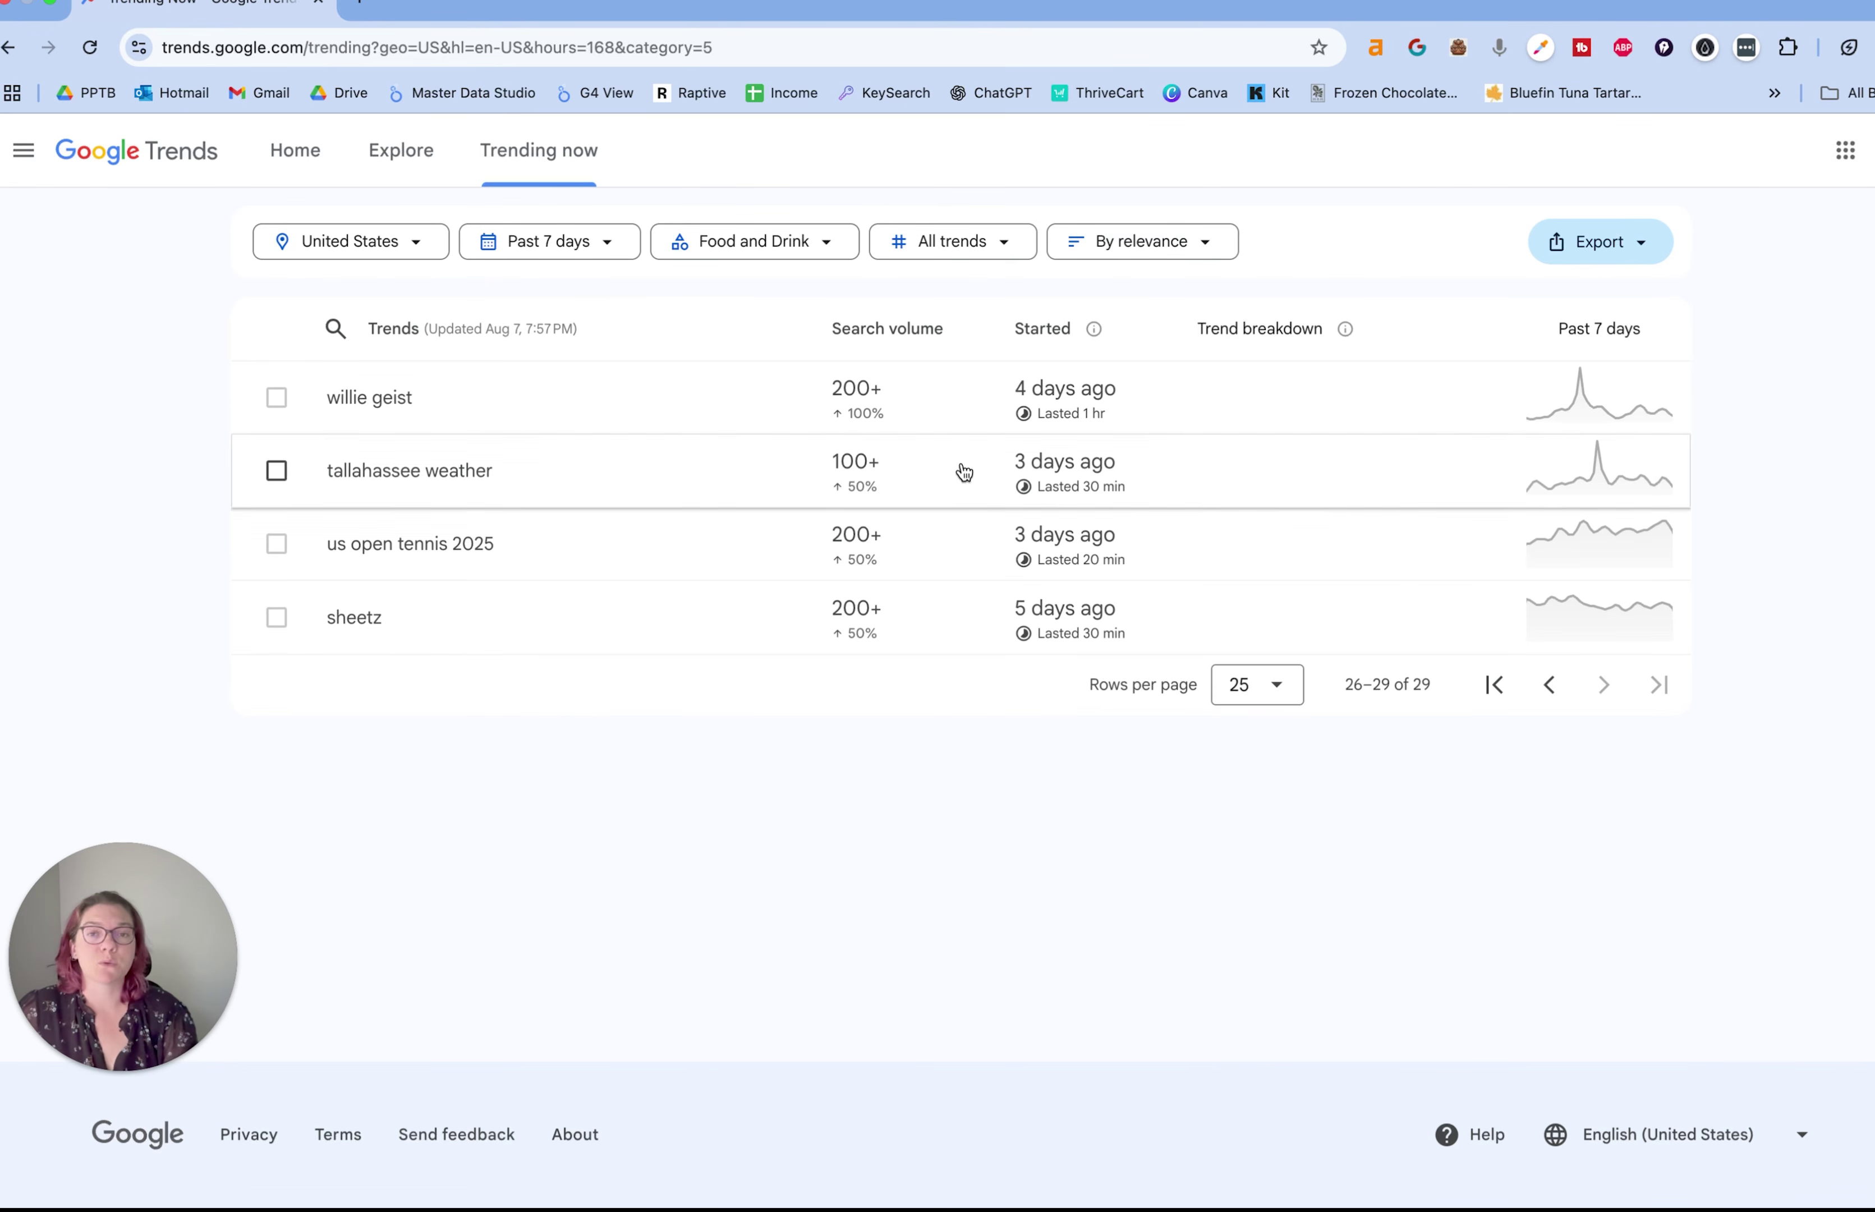
- Go to the Explore page without a search term and set its region to Worldwide
click(422, 158)
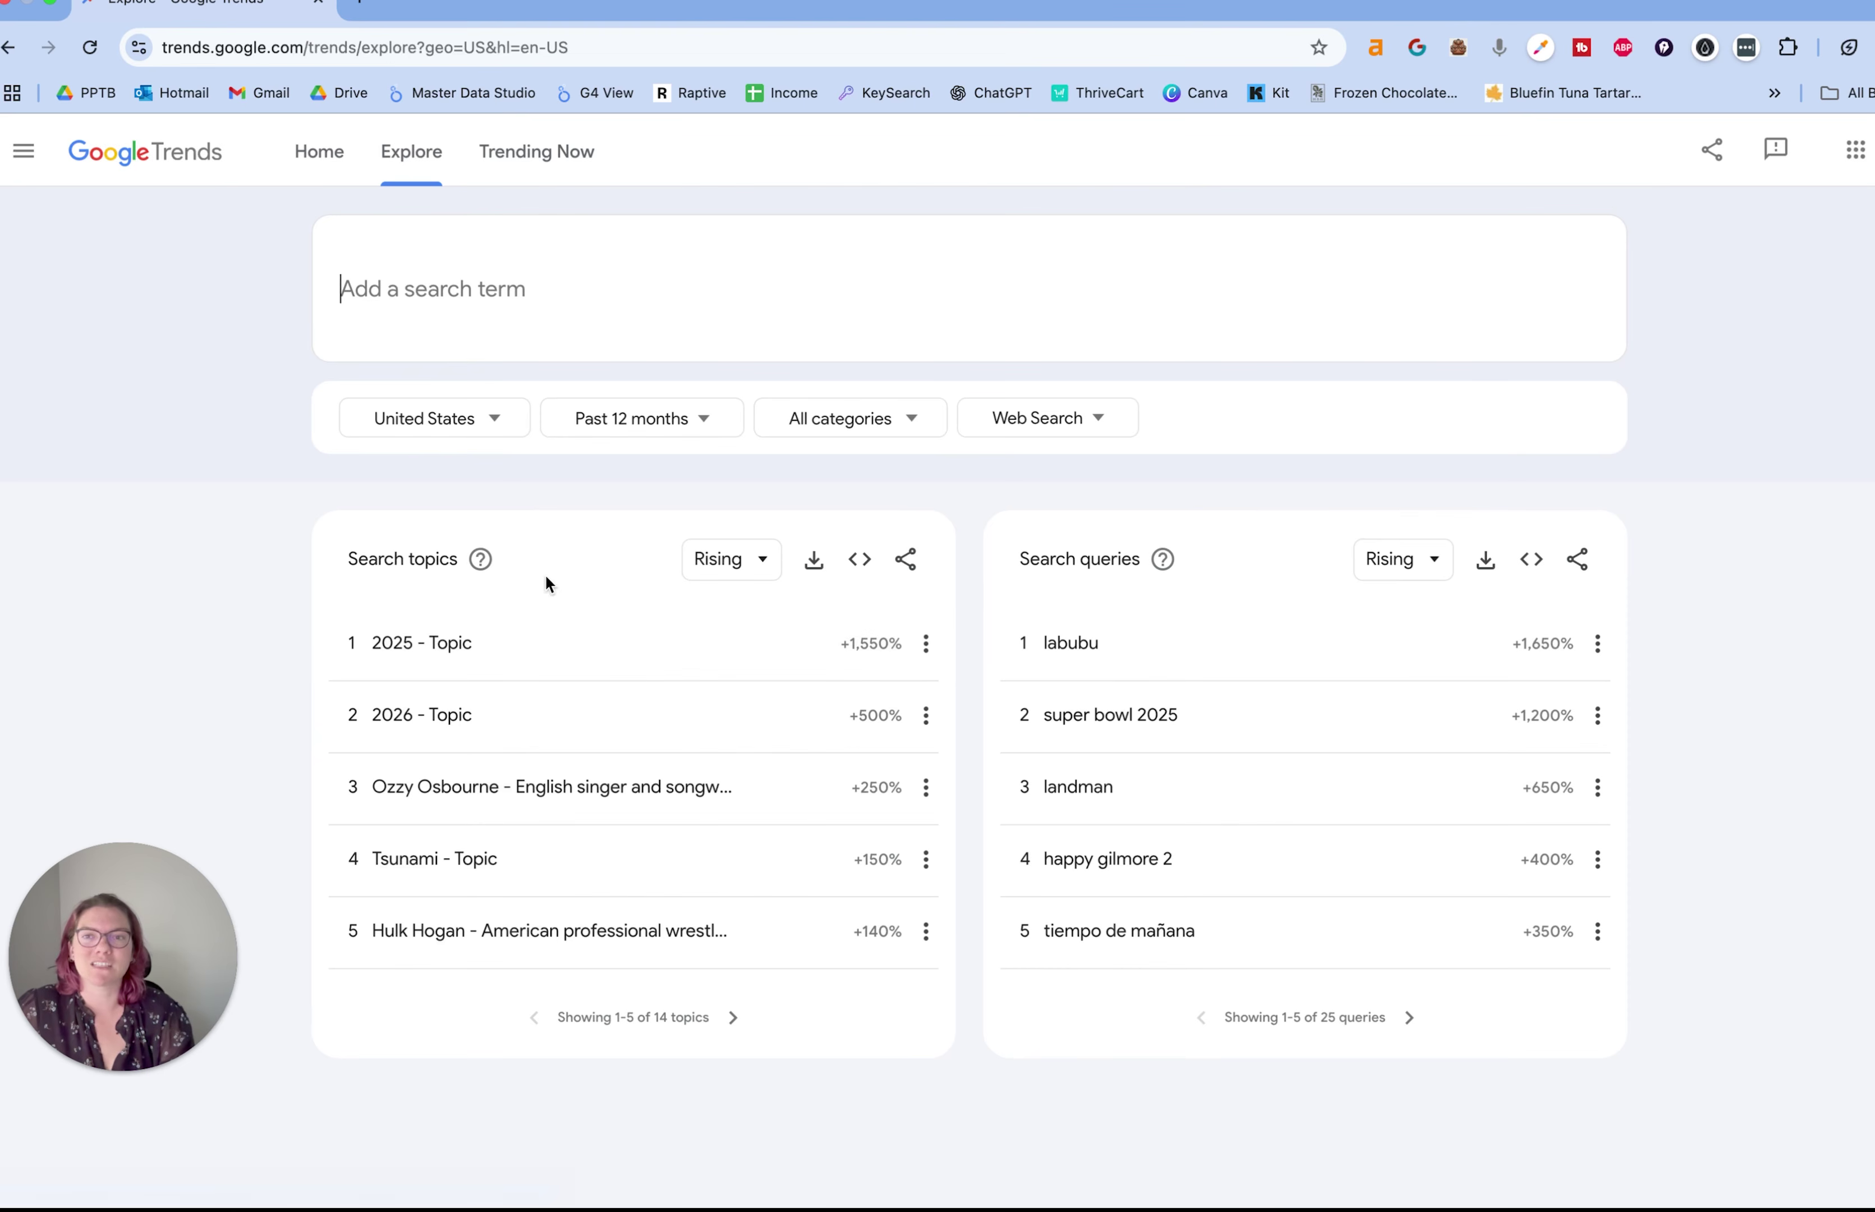
click(431, 417)
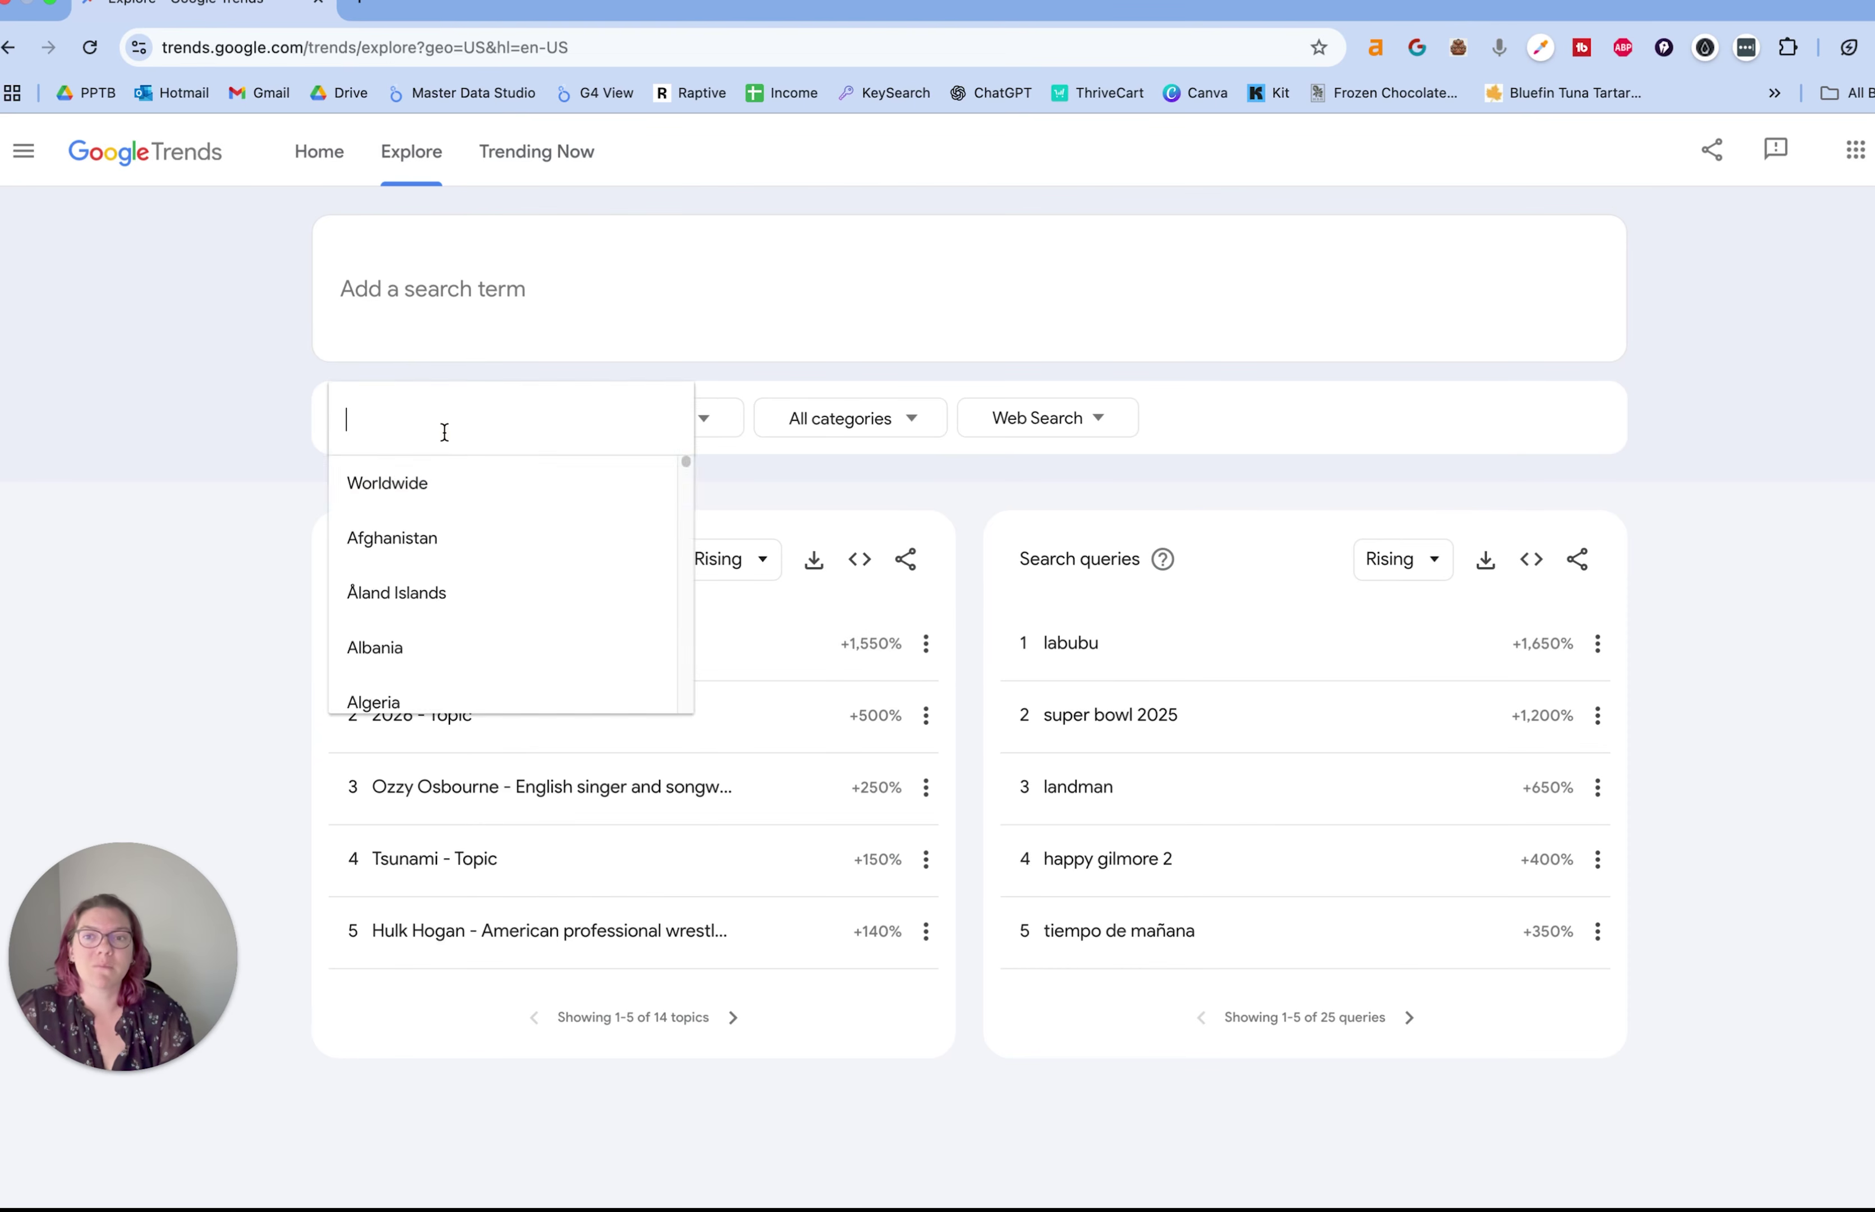
click(432, 478)
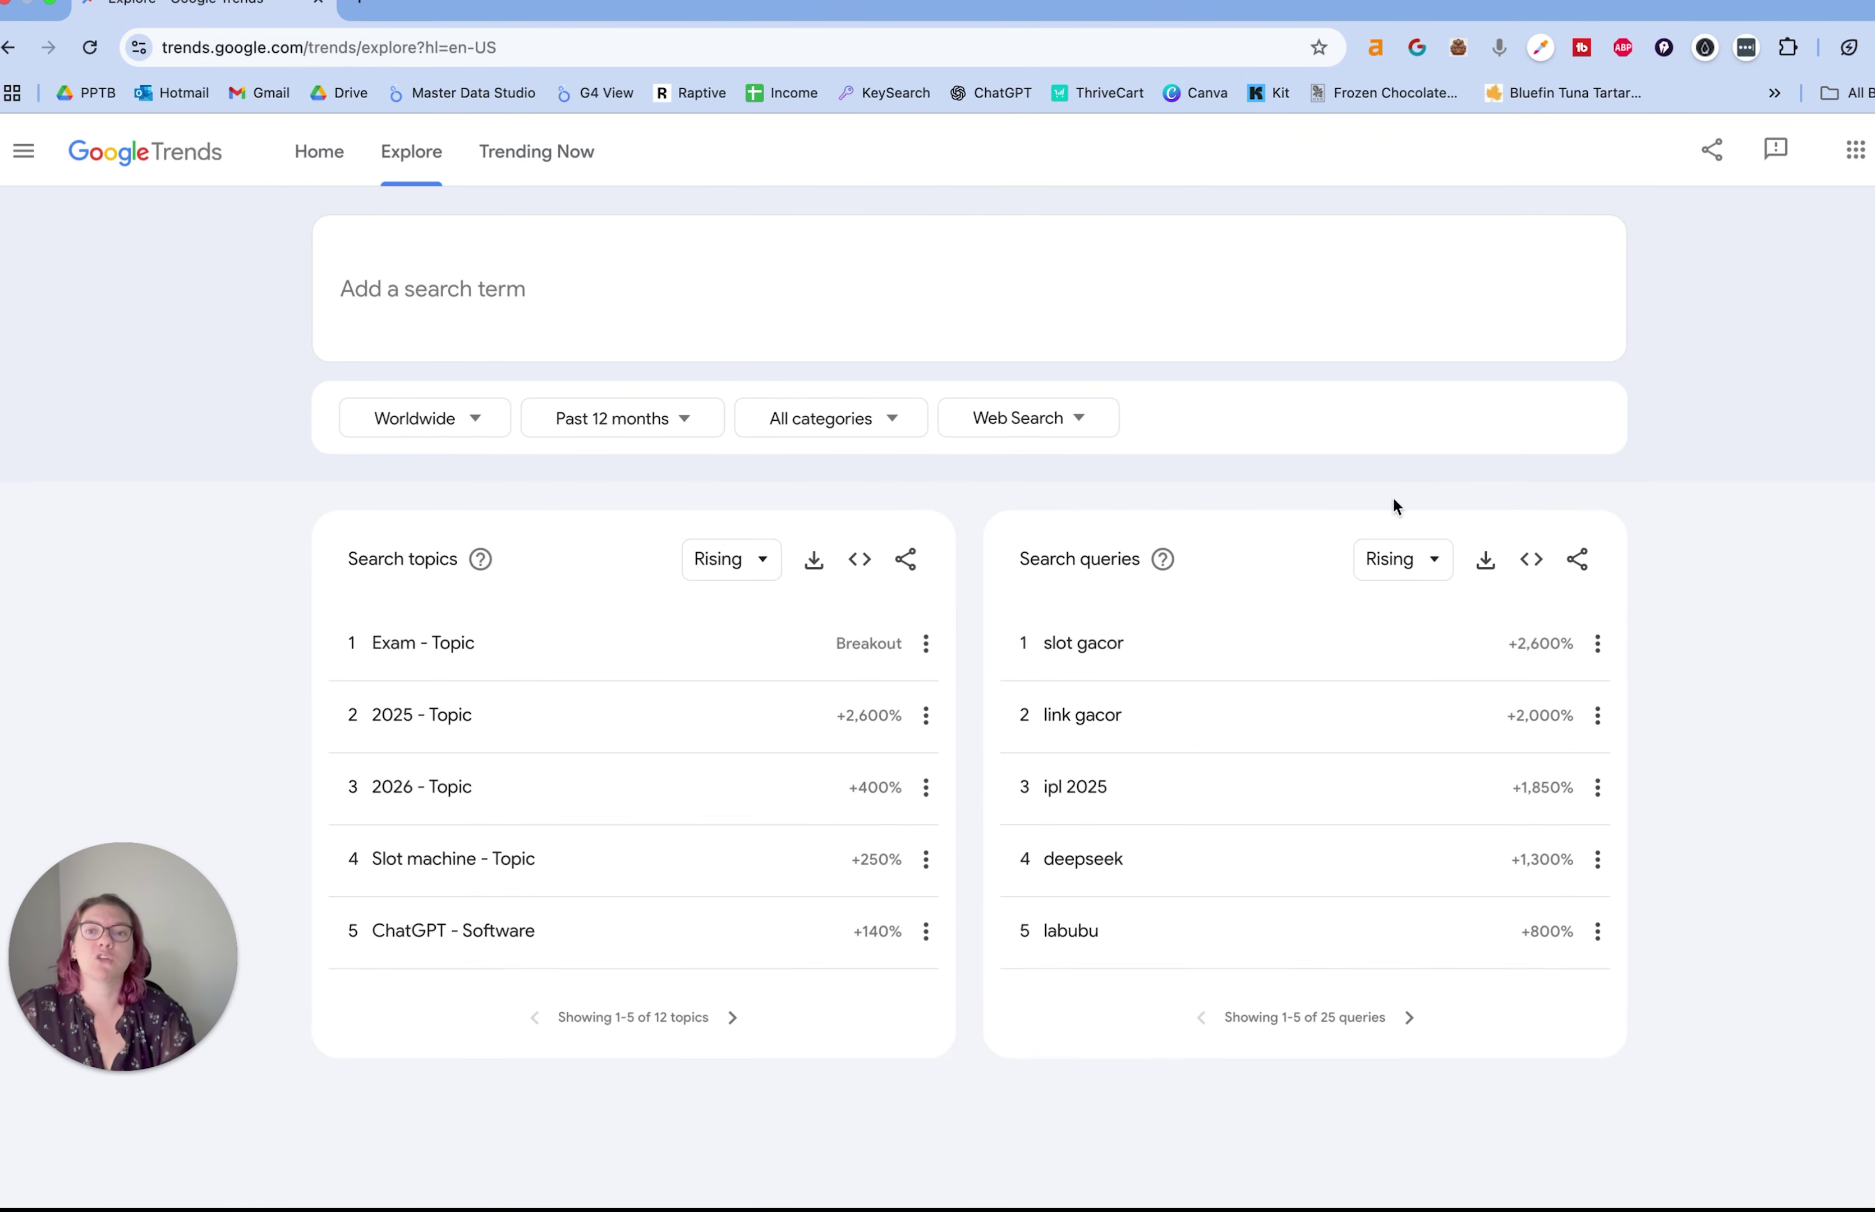
- Change the Explore region to Canada
click(441, 420)
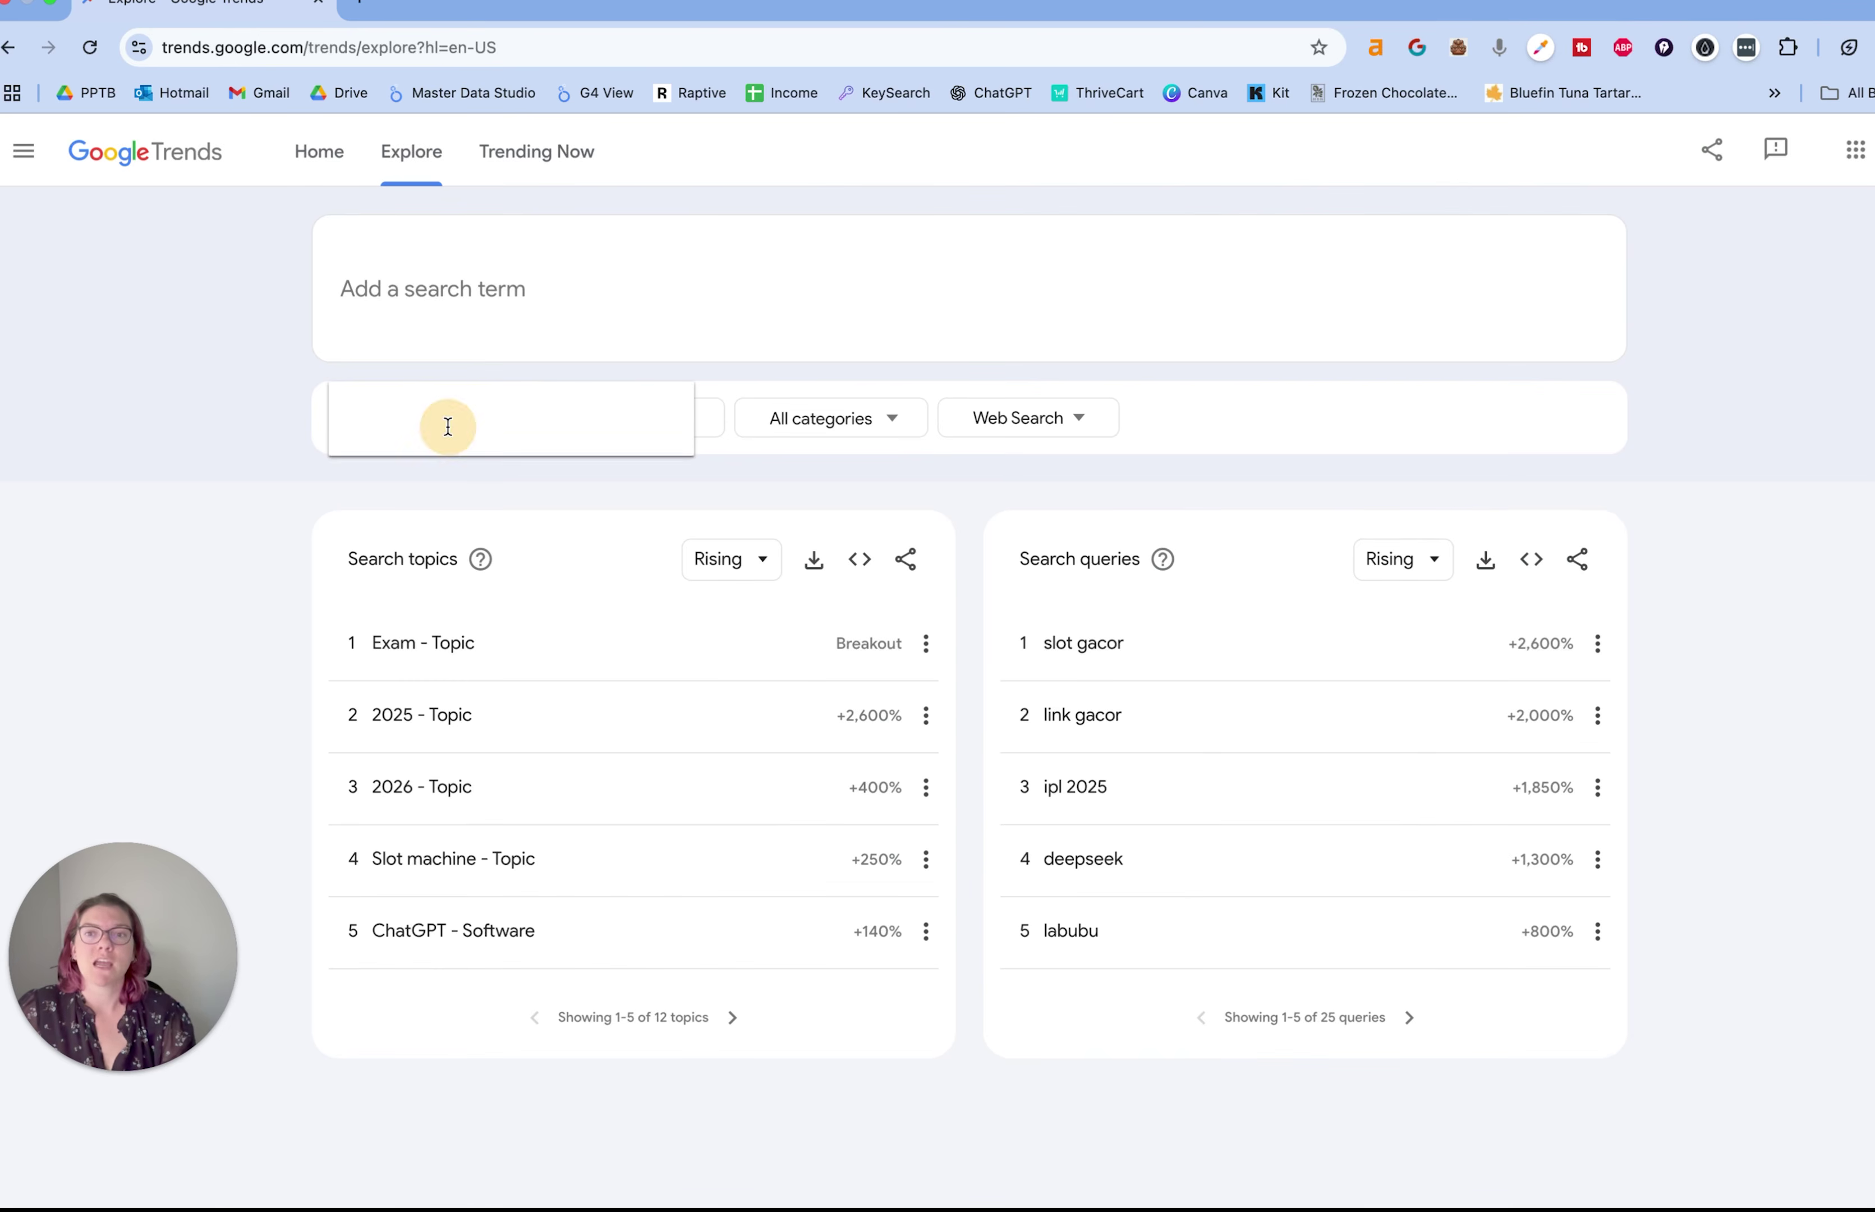
scroll(479, 592, down, 4)
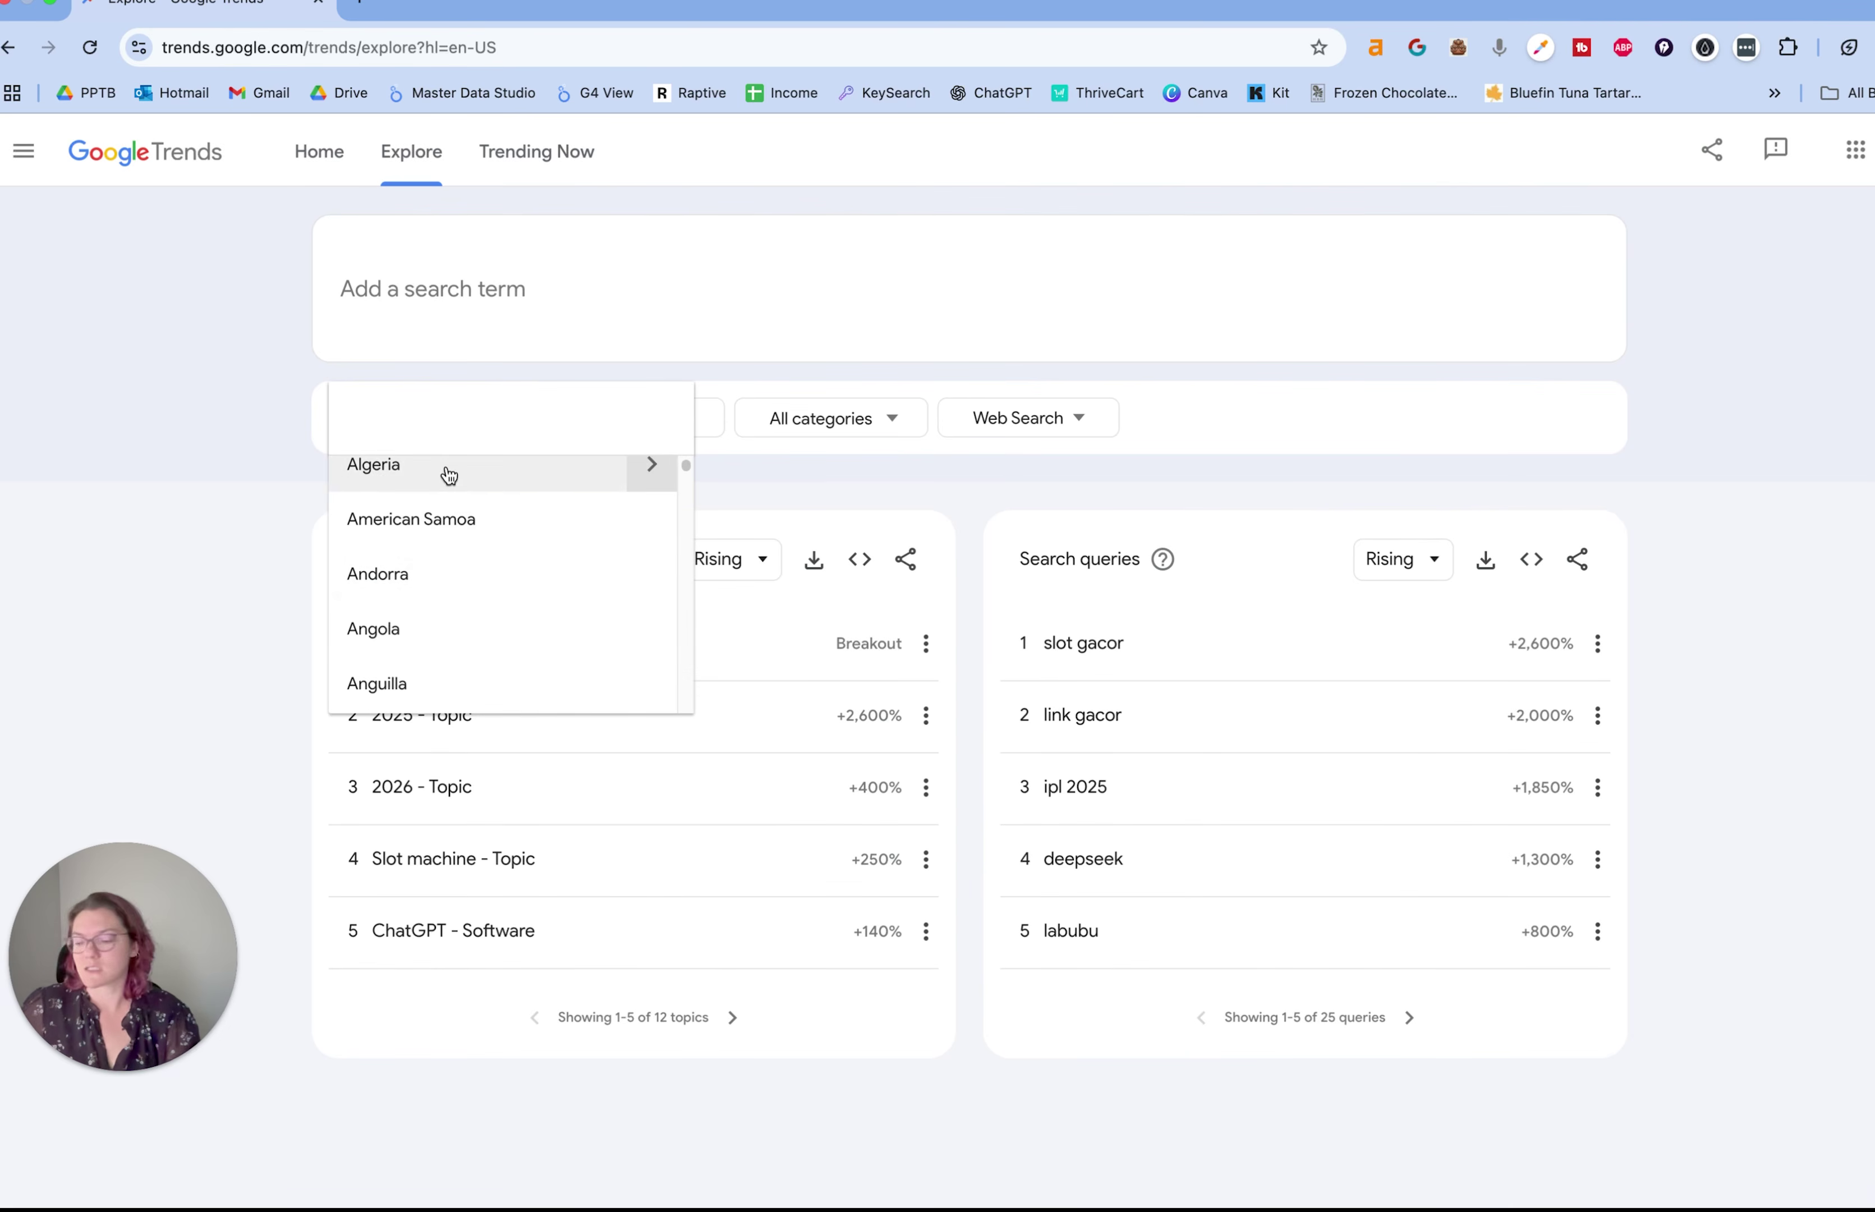
text(canada)
click(378, 485)
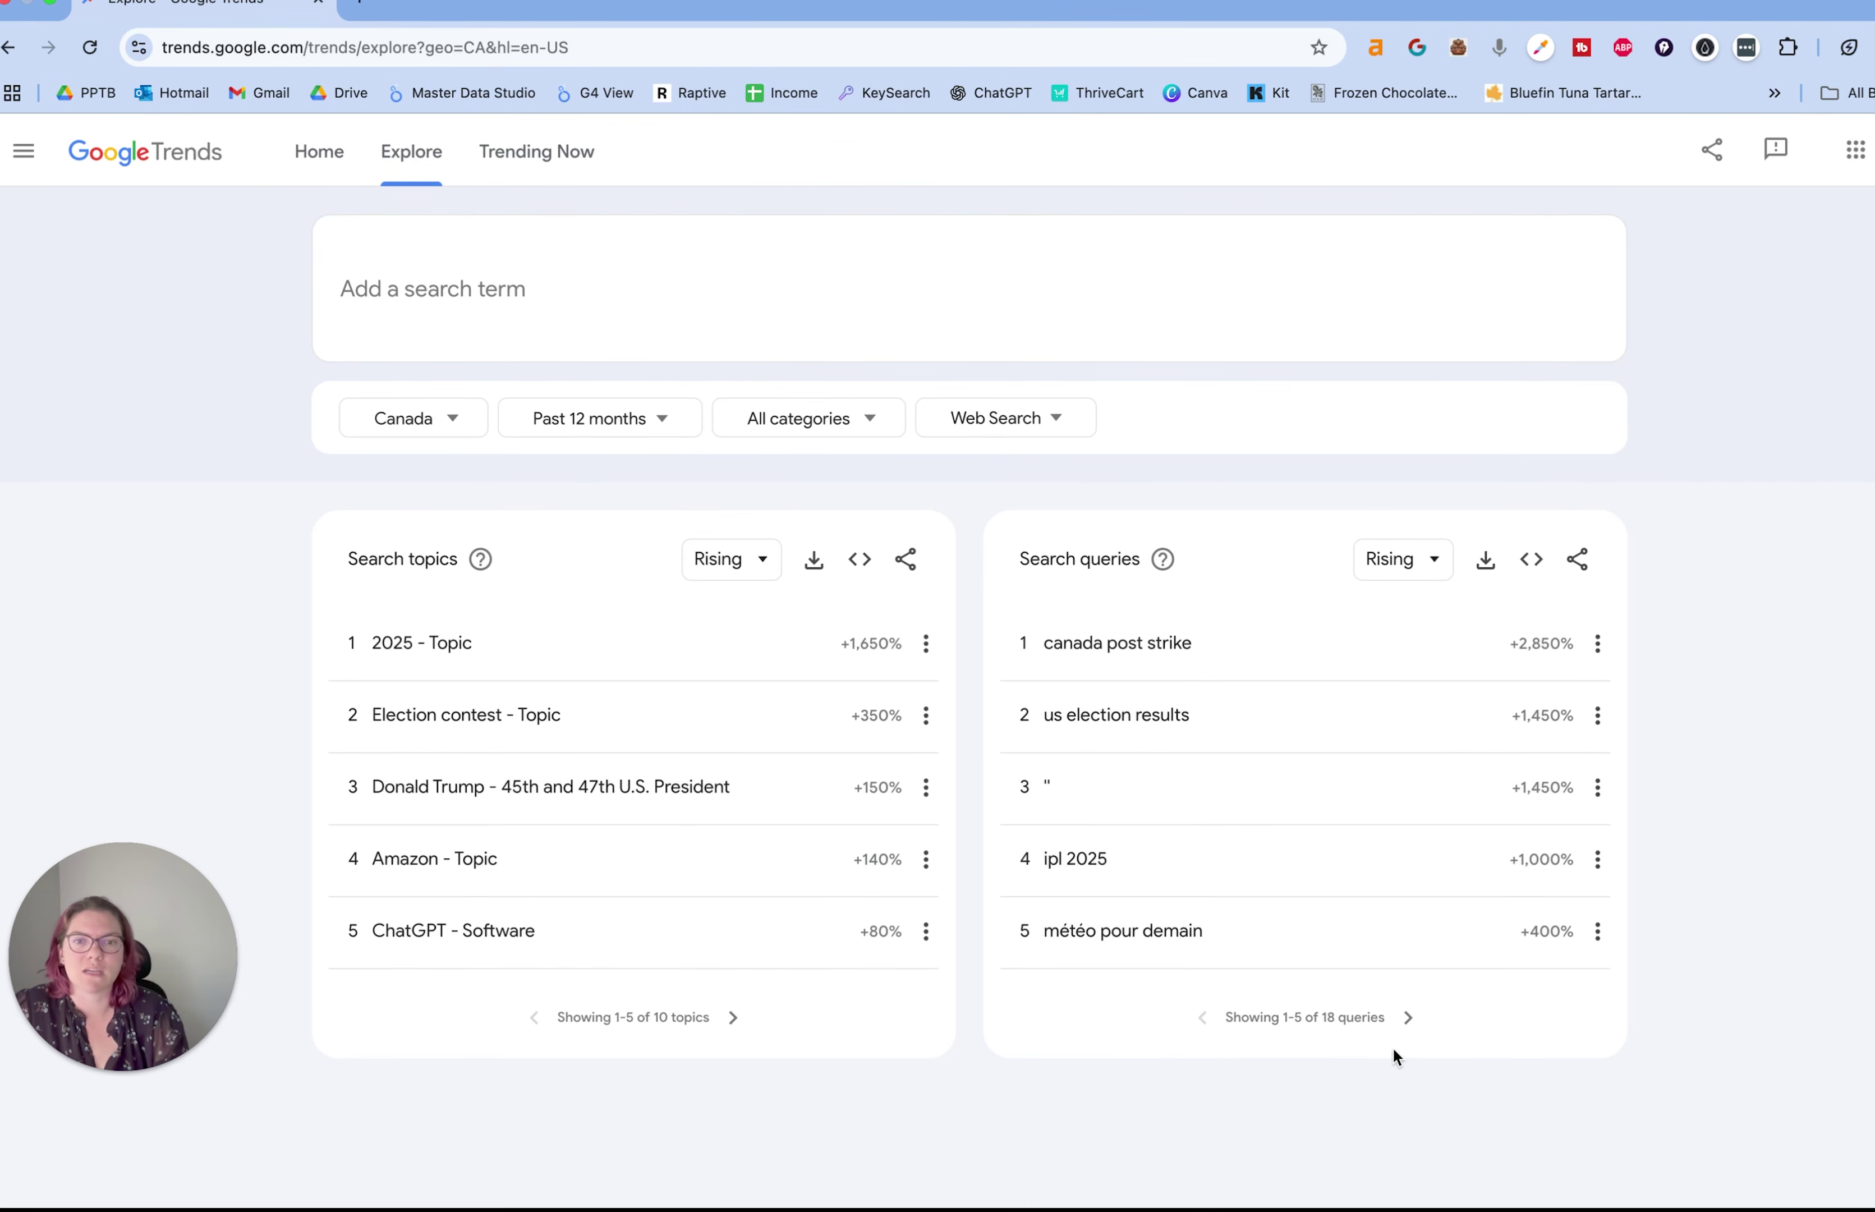
- Page through Canada's rising search queries to the last entries, and go back one page
click(1413, 1019)
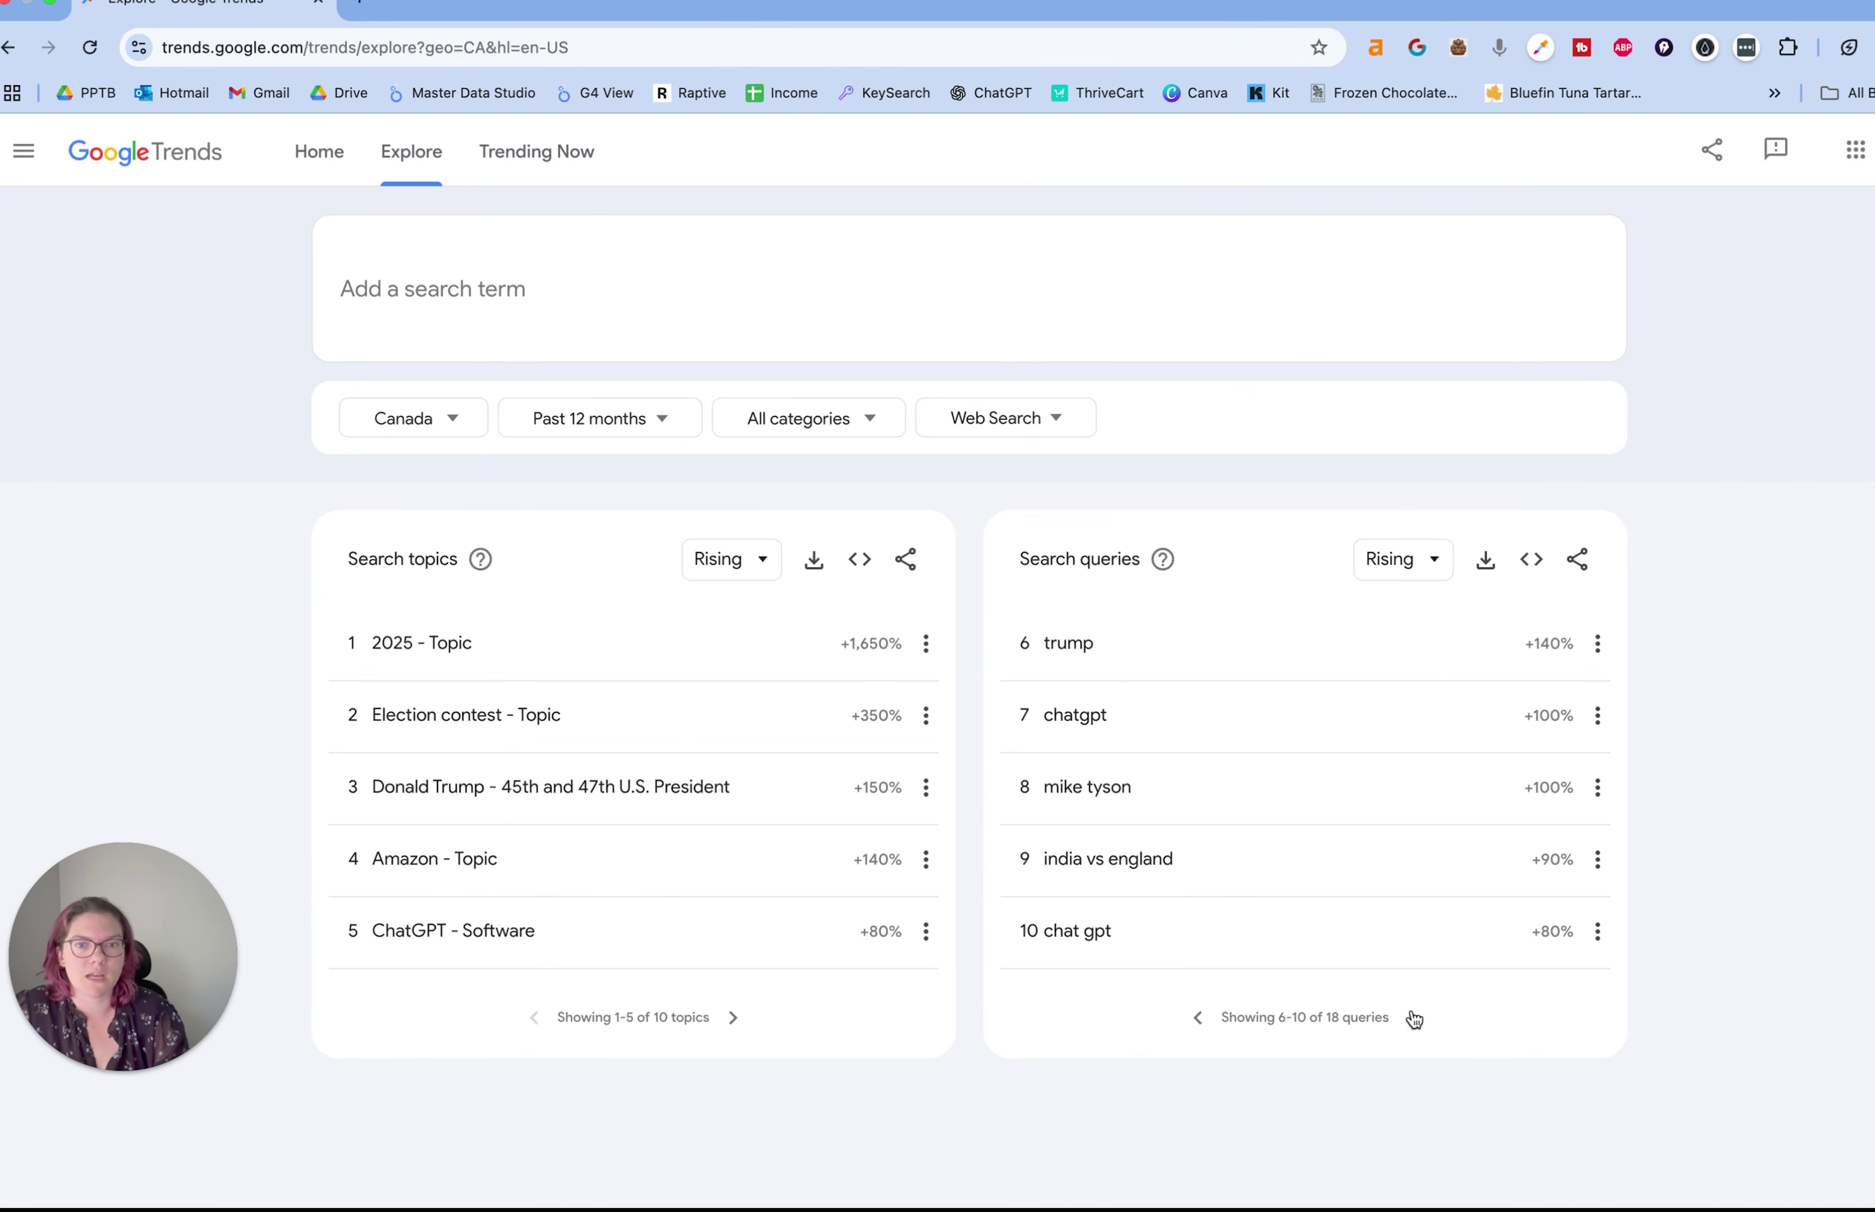
click(1415, 1019)
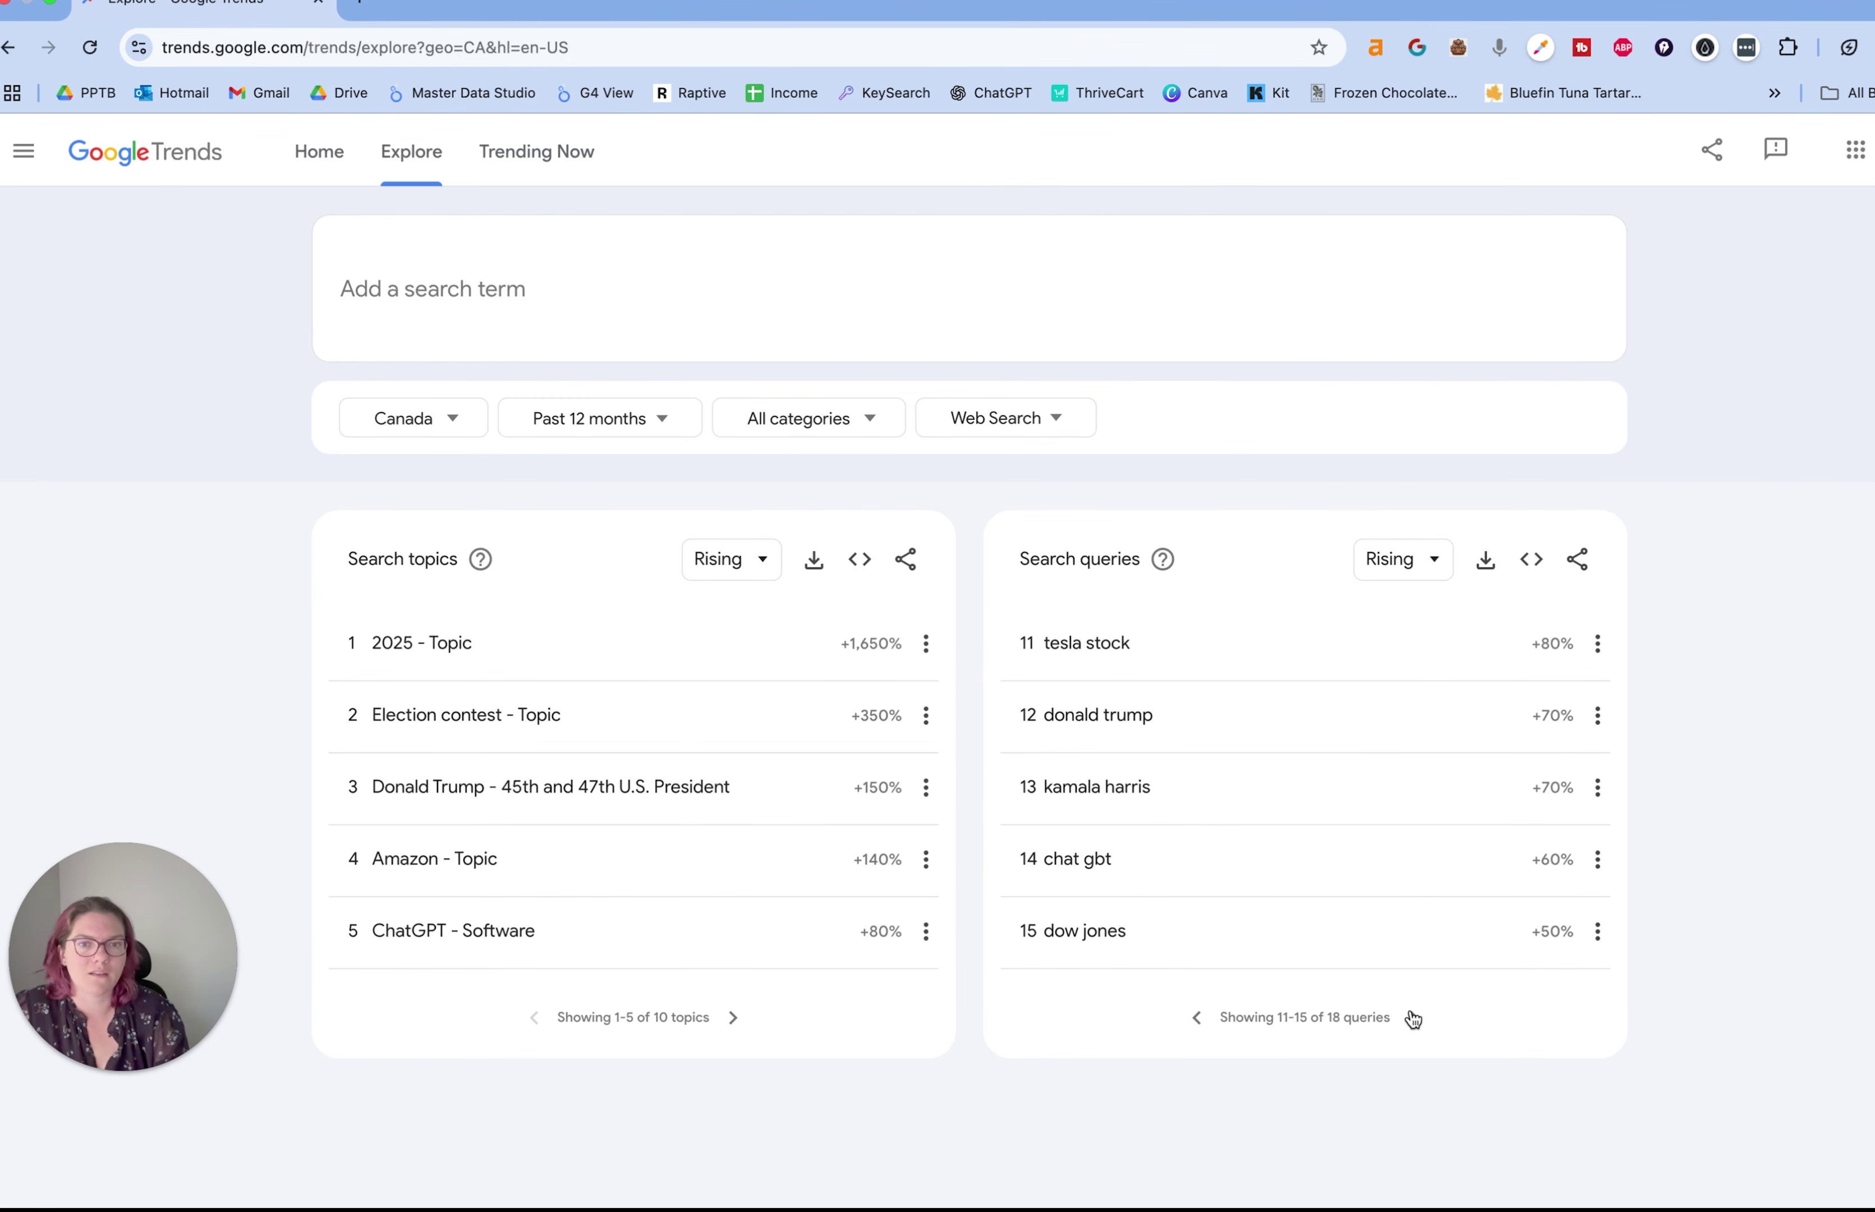
click(1413, 1018)
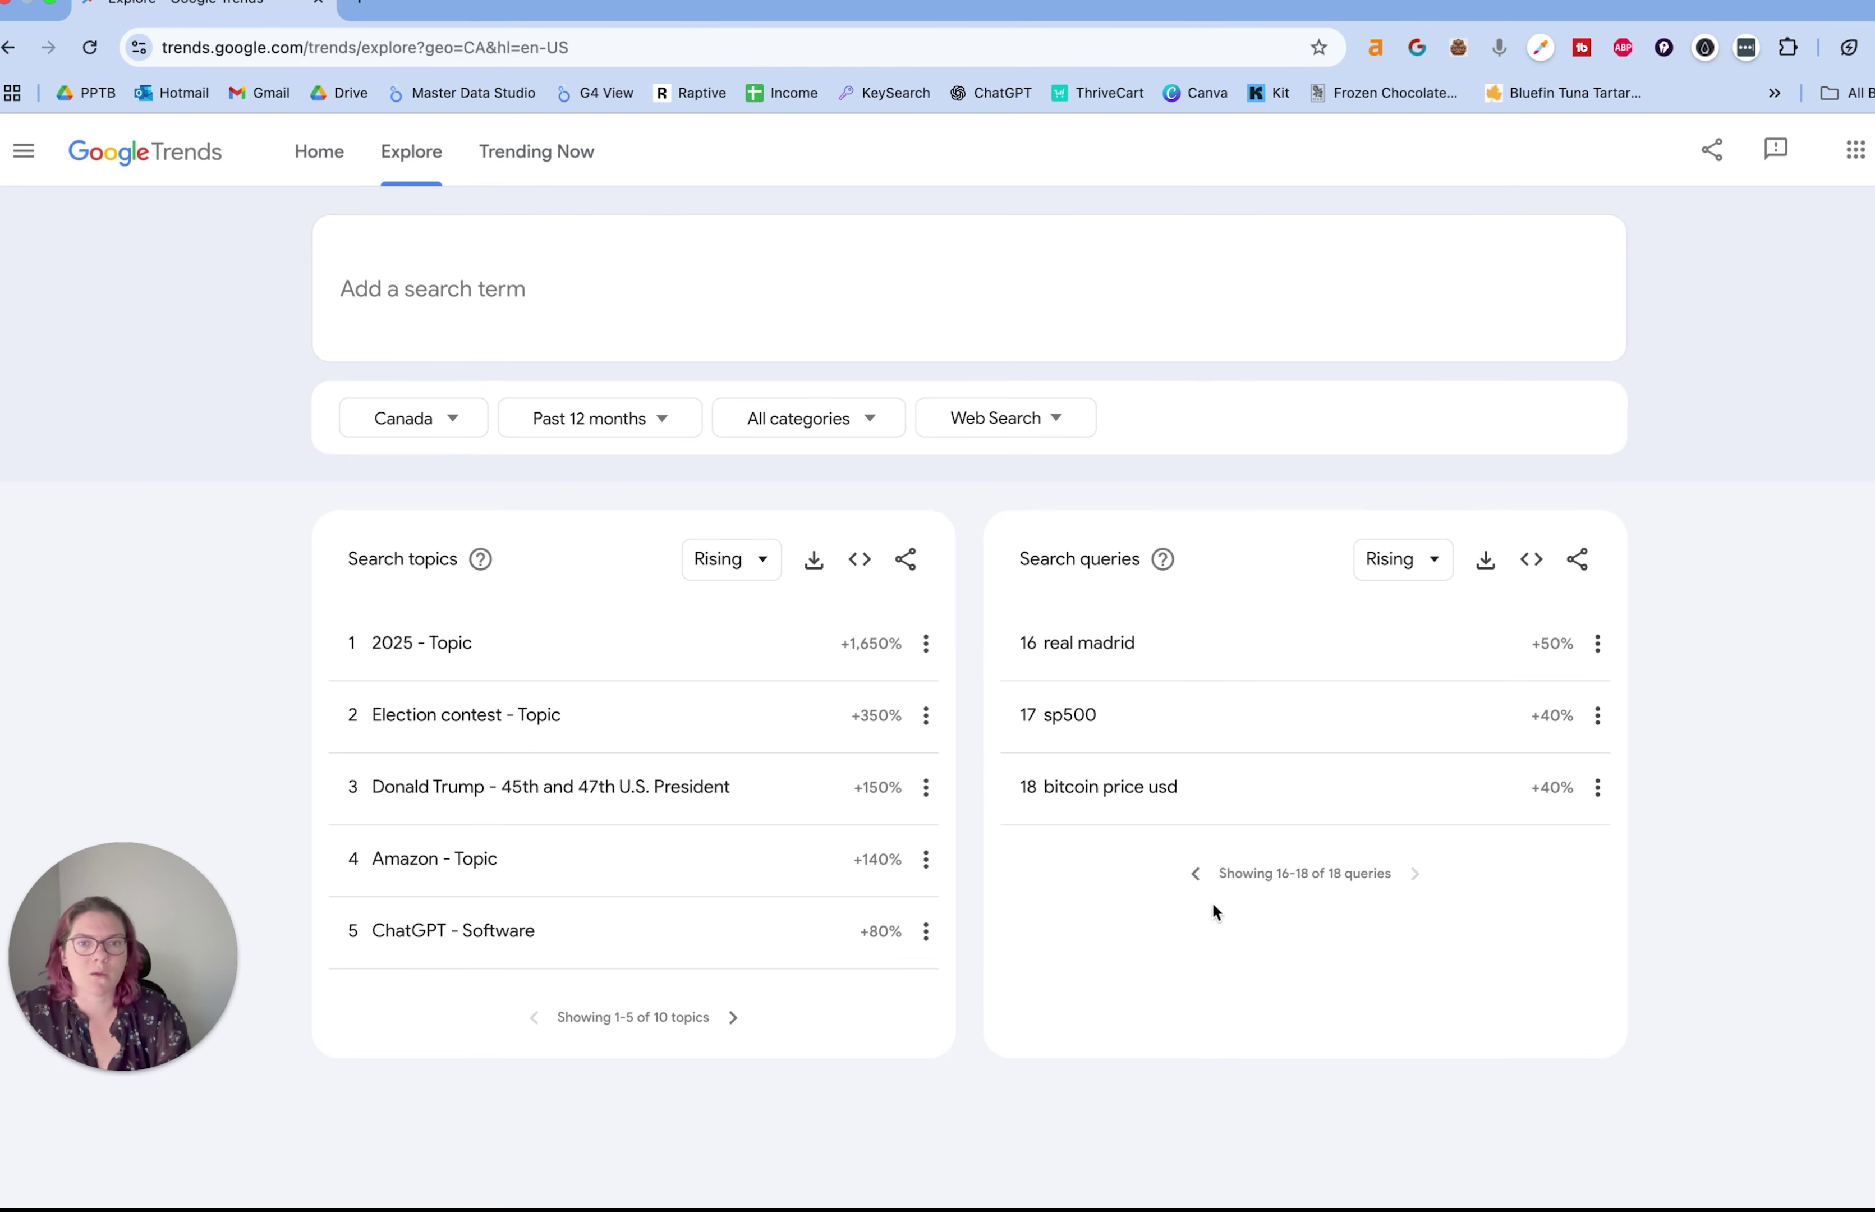
click(1196, 873)
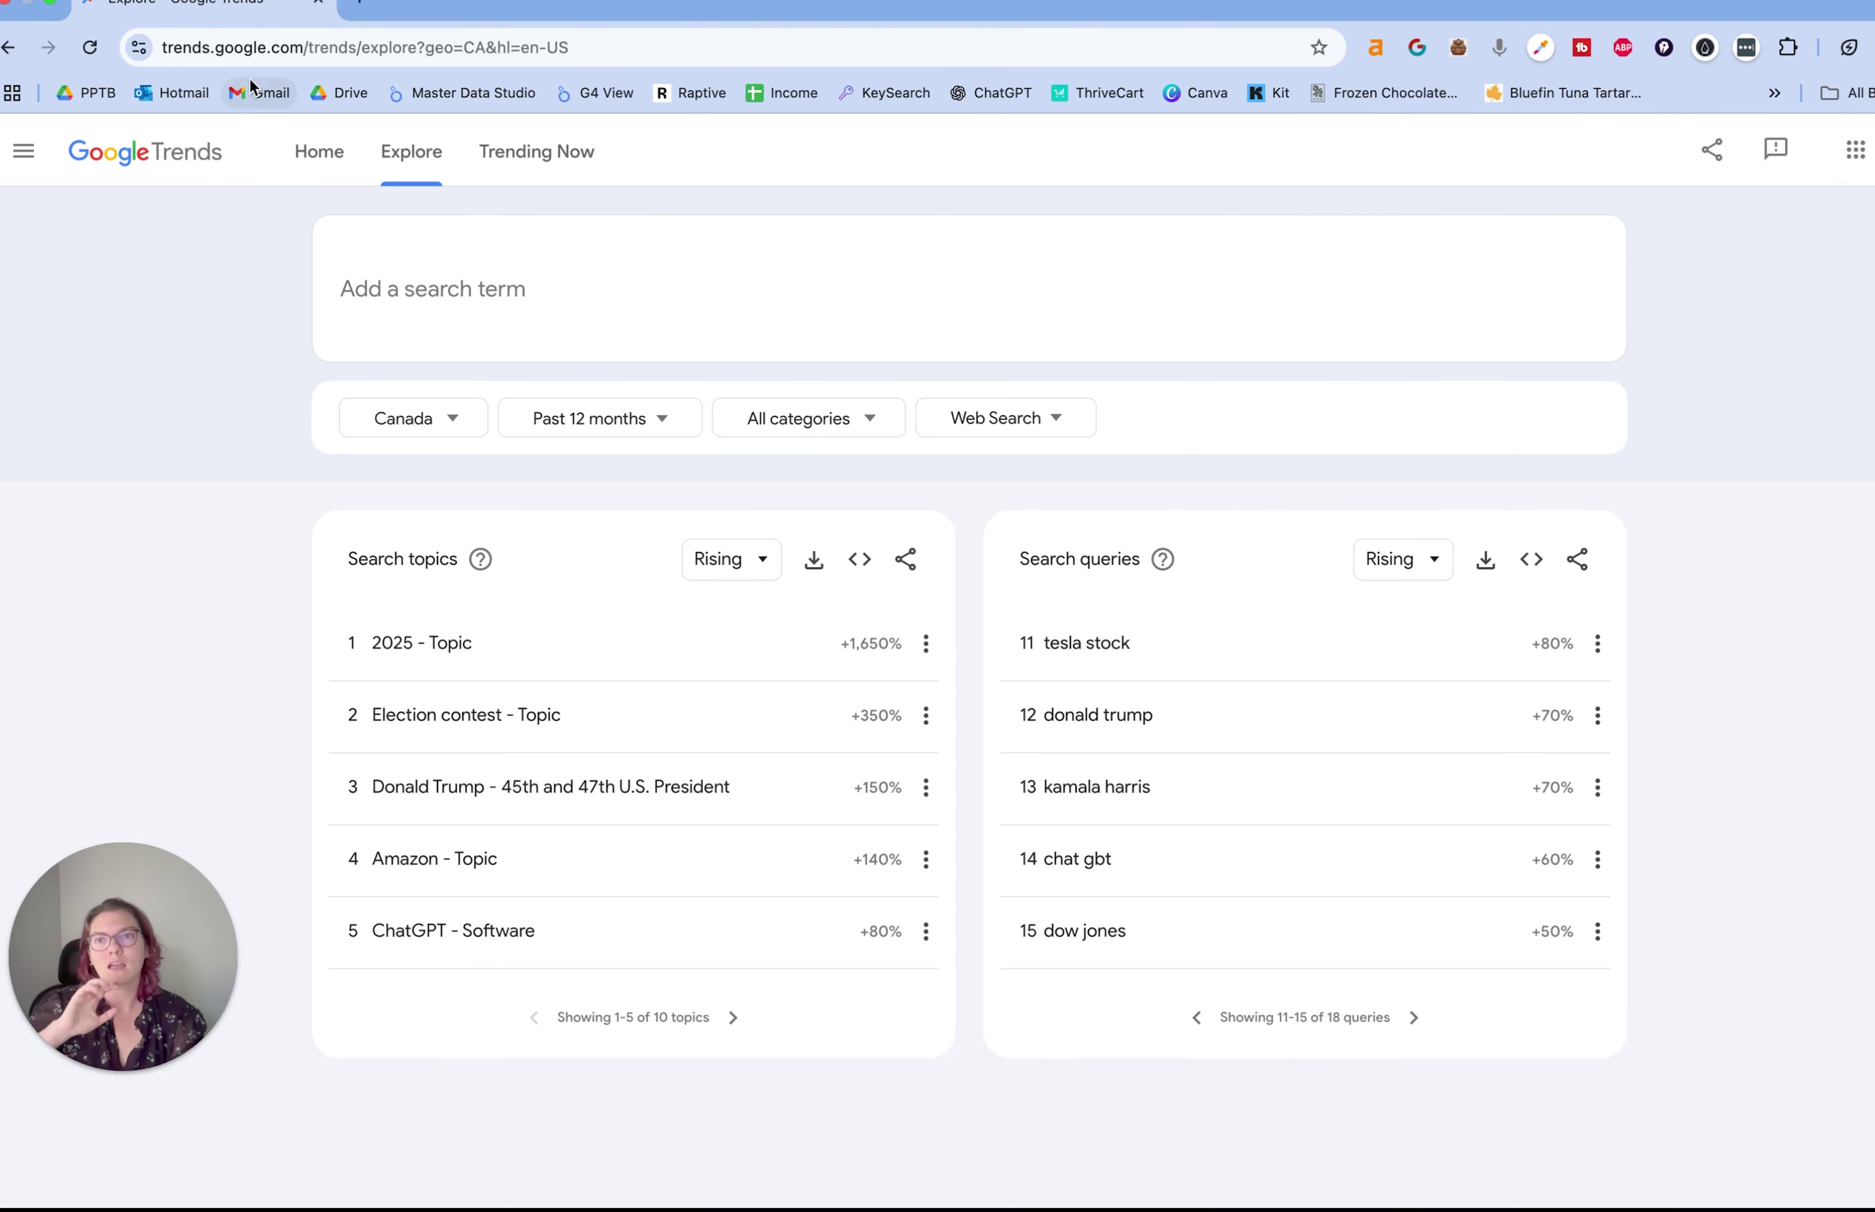
- Return to the Trends home page and look at the getting-started resources and the Daily Trends newsletter section
click(311, 163)
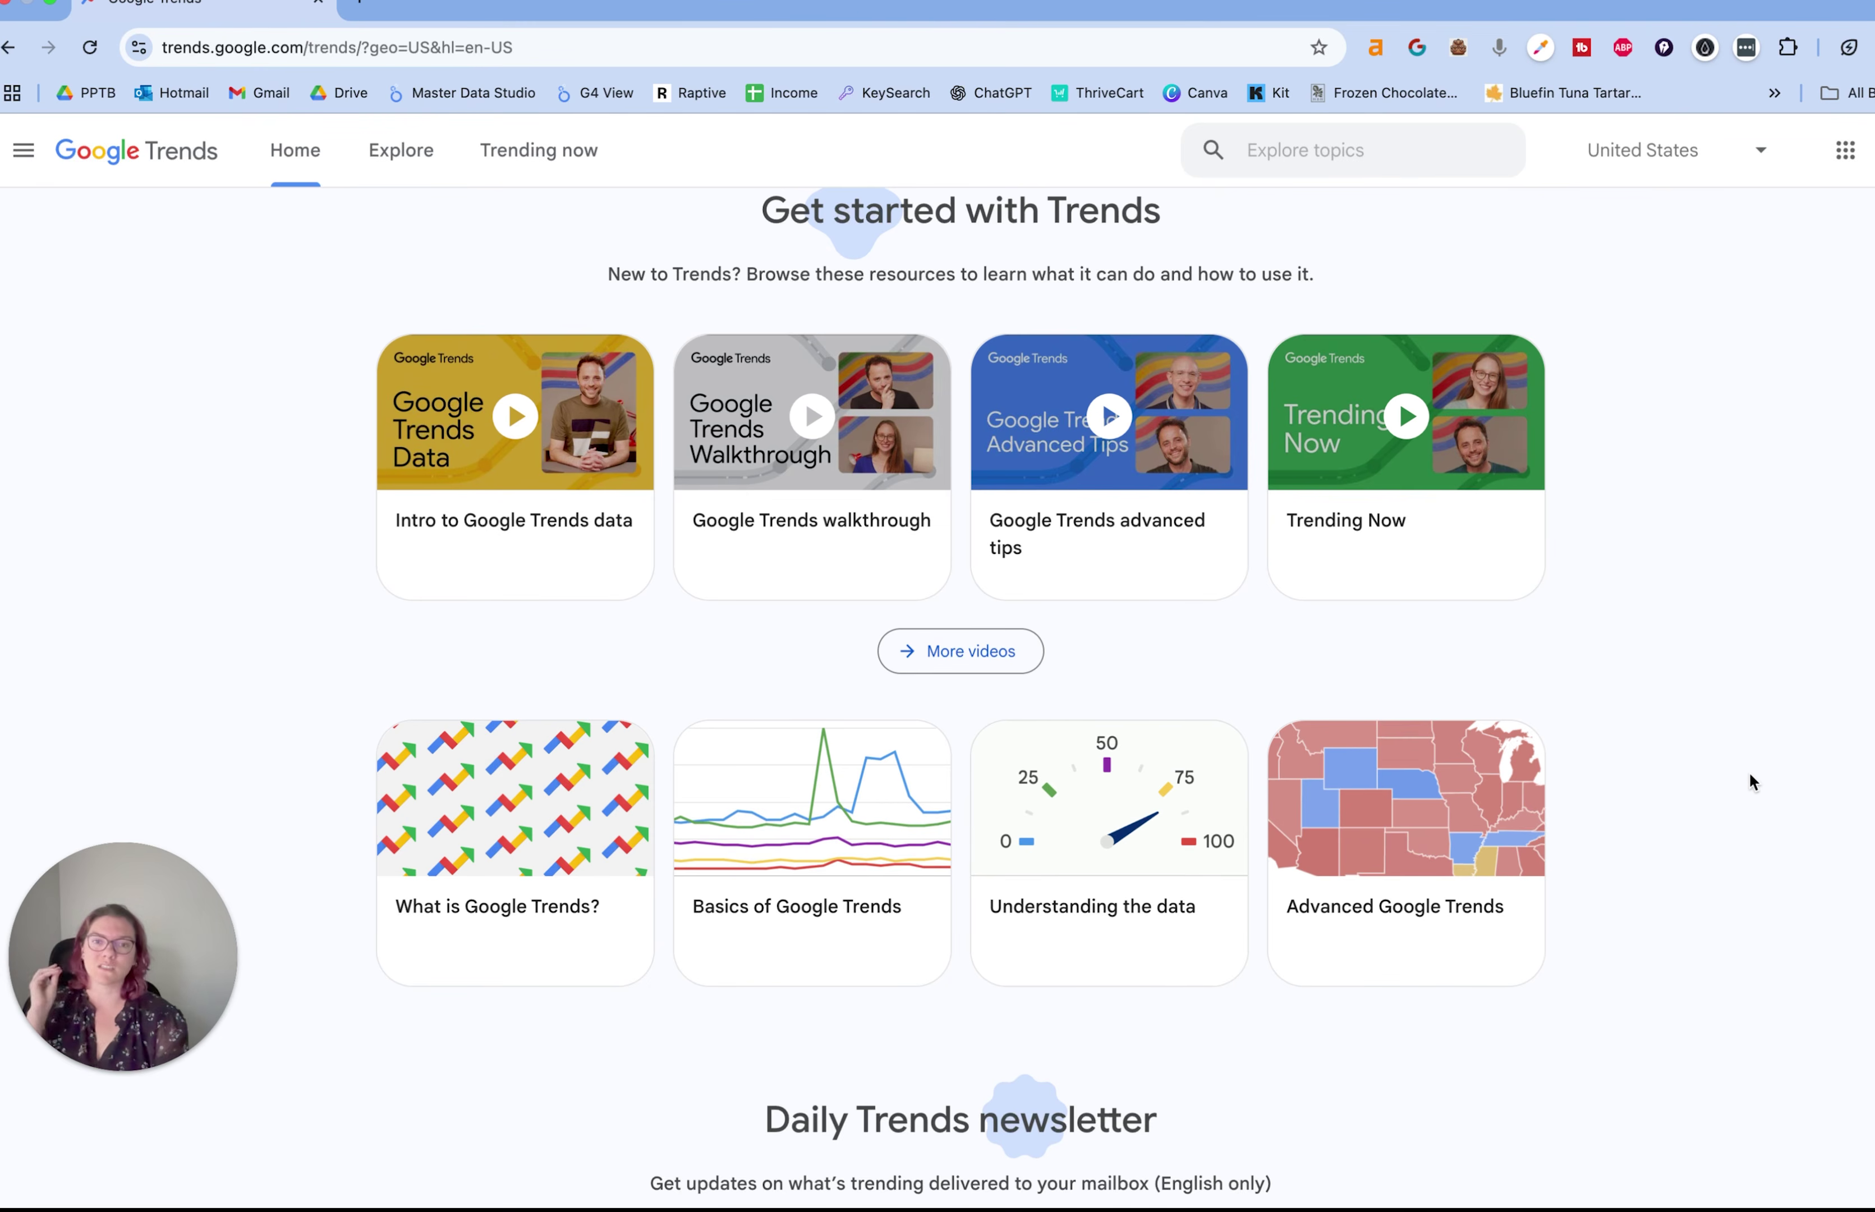
drag(743, 1120, 1200, 1131)
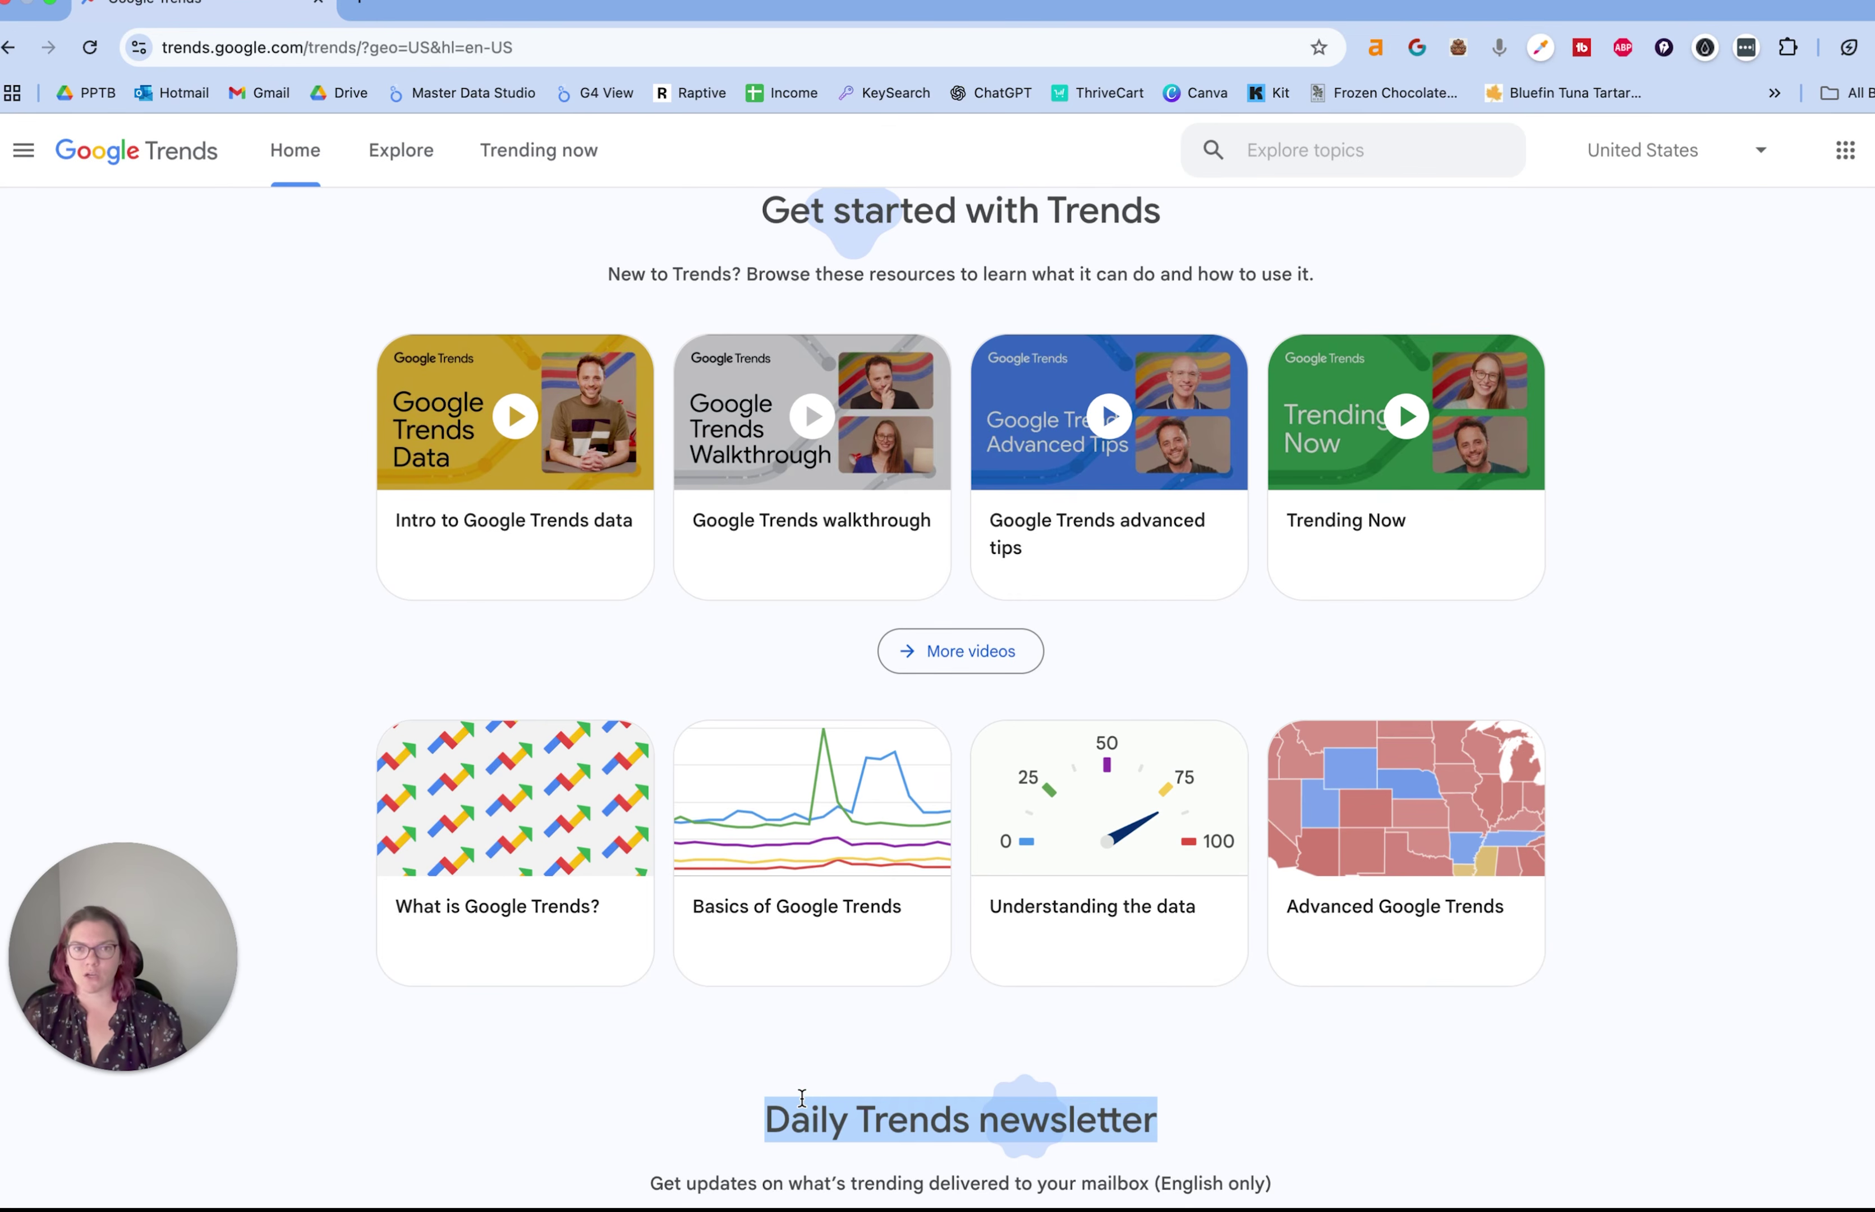
click(1234, 1086)
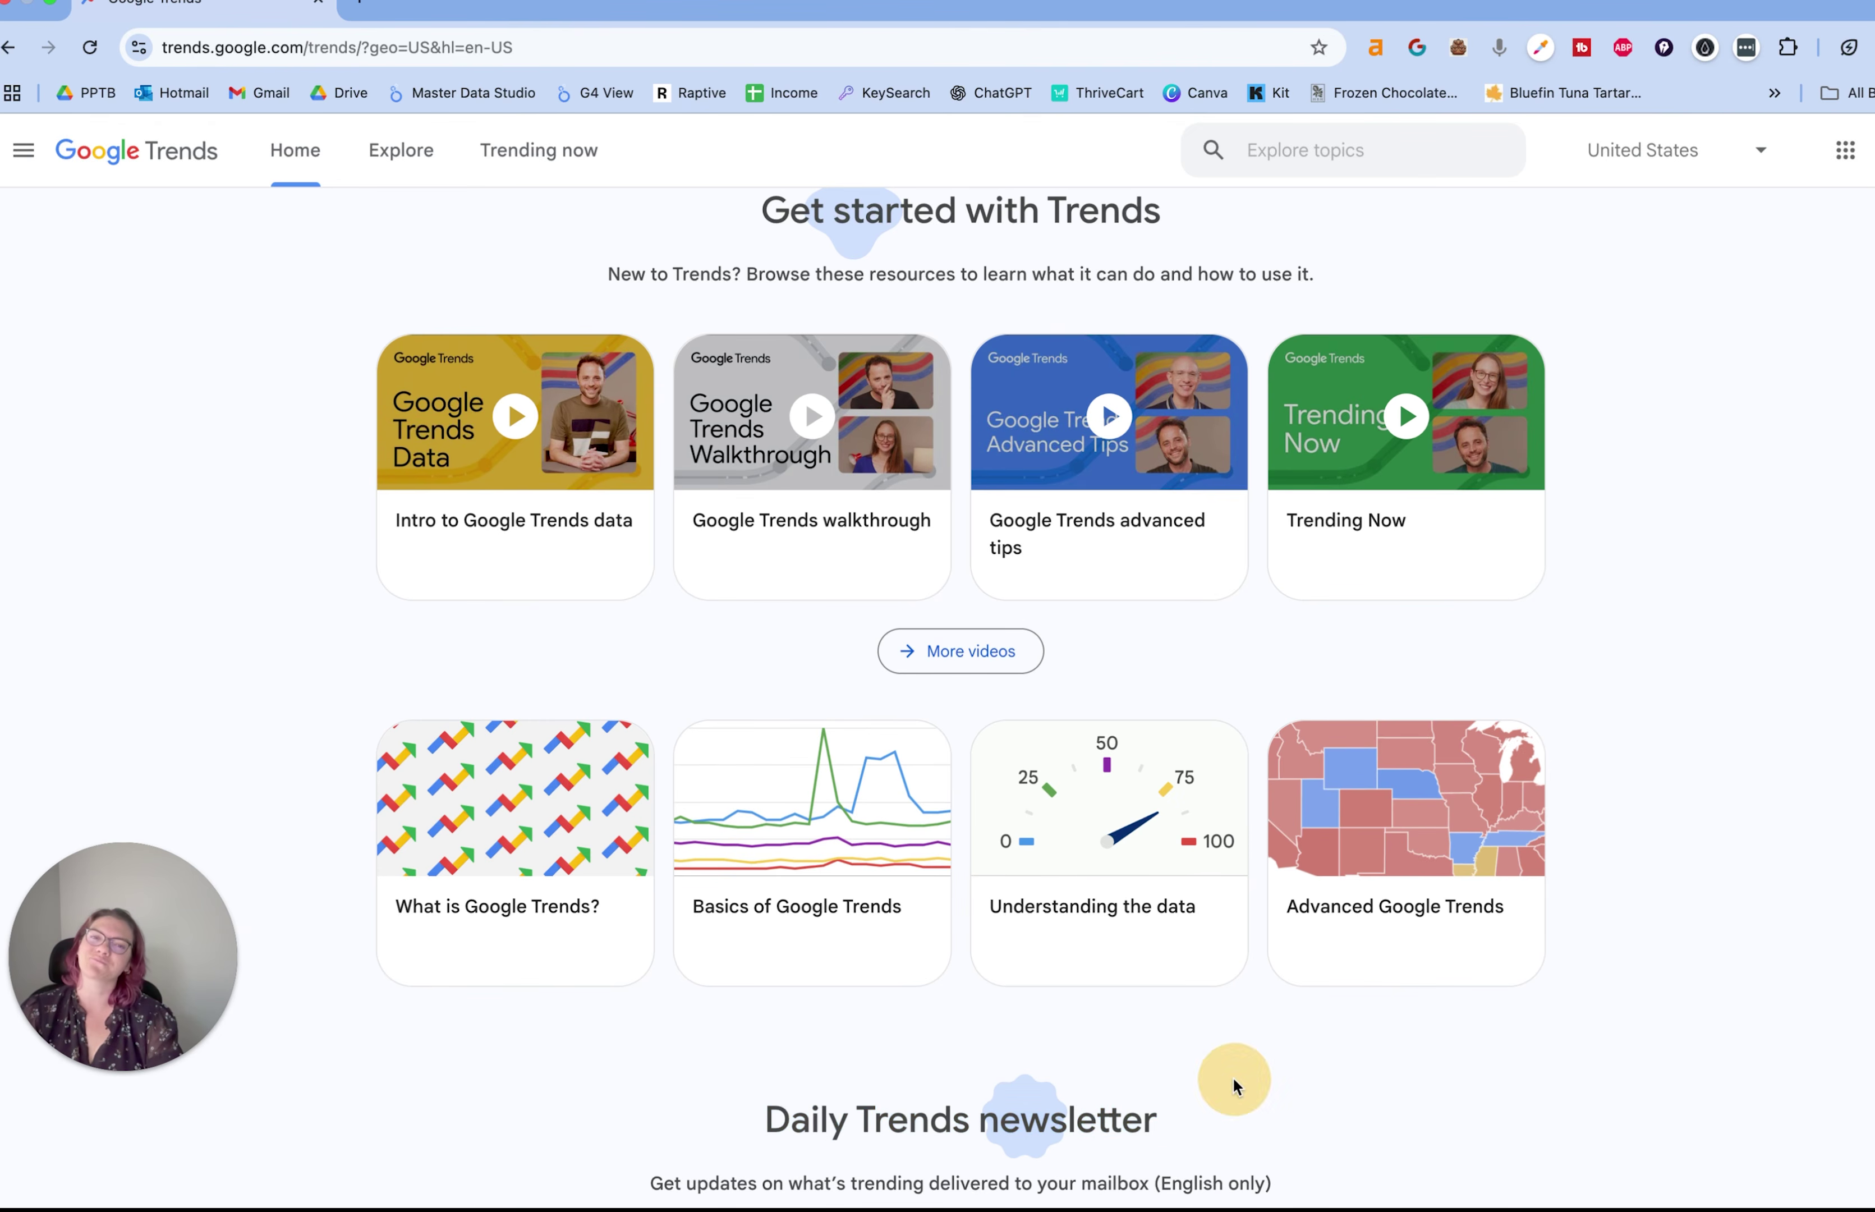